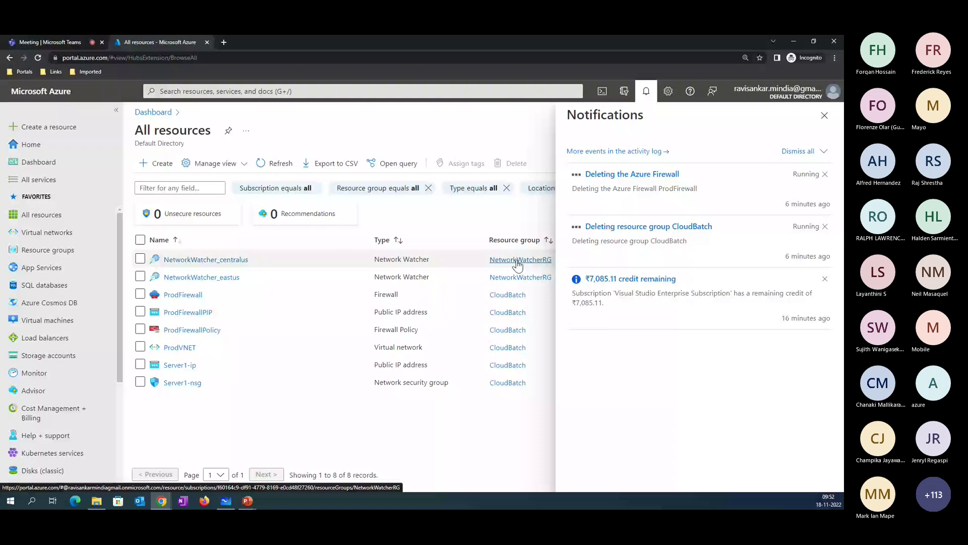
- Switch to the Teams meeting, mute and unmute the microphone, and return to the Azure portal
{"action": "key", "text": "ctrl+1"}
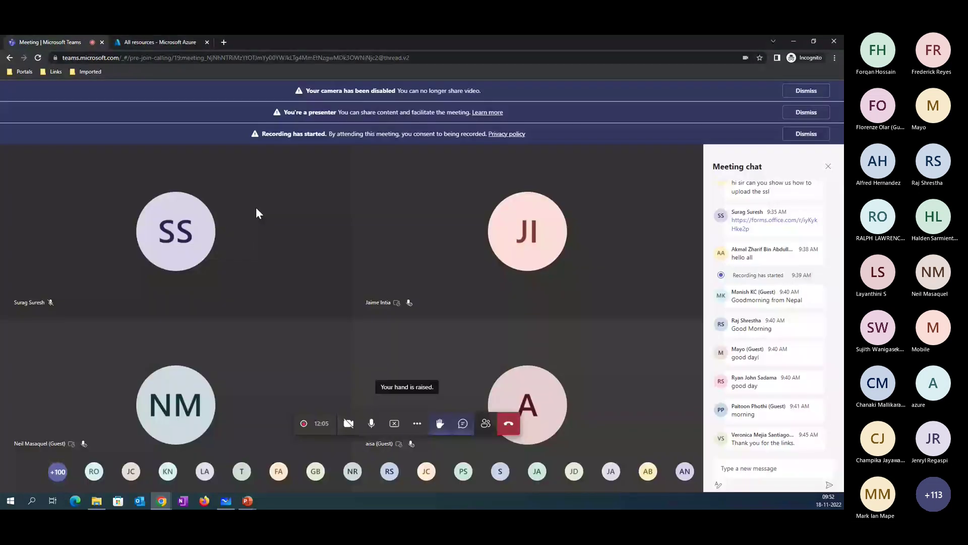
{"action": "left_click", "coordinate": [372, 424]}
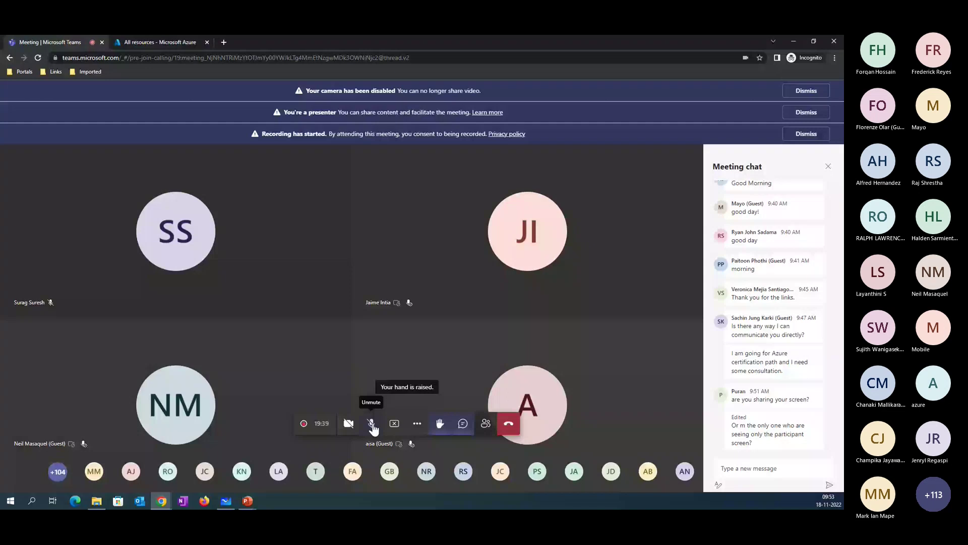
{"action": "left_click", "coordinate": [371, 424]}
{"action": "left_click", "coordinate": [180, 45]}
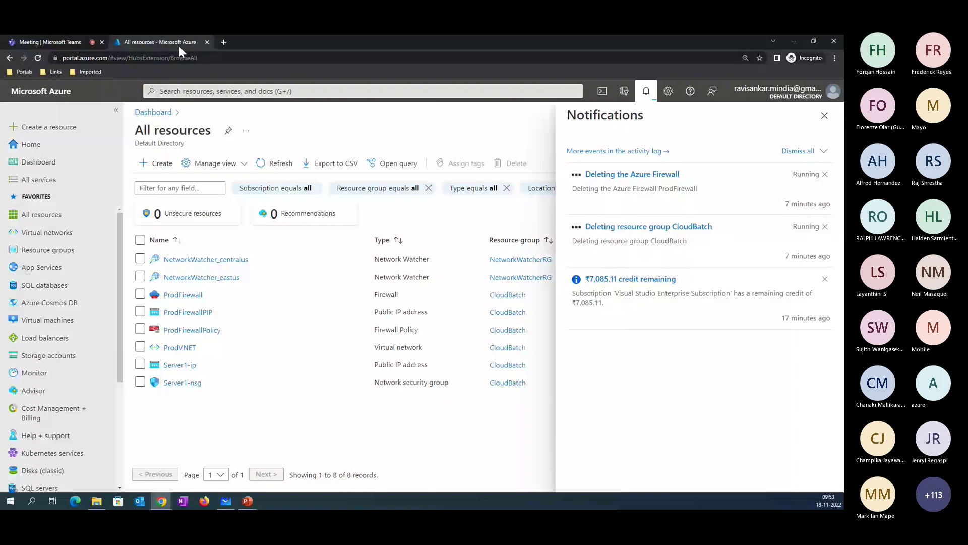
- Reload the All resources list and open the notifications to check the deletion progress
{"action": "left_click", "coordinate": [41, 214]}
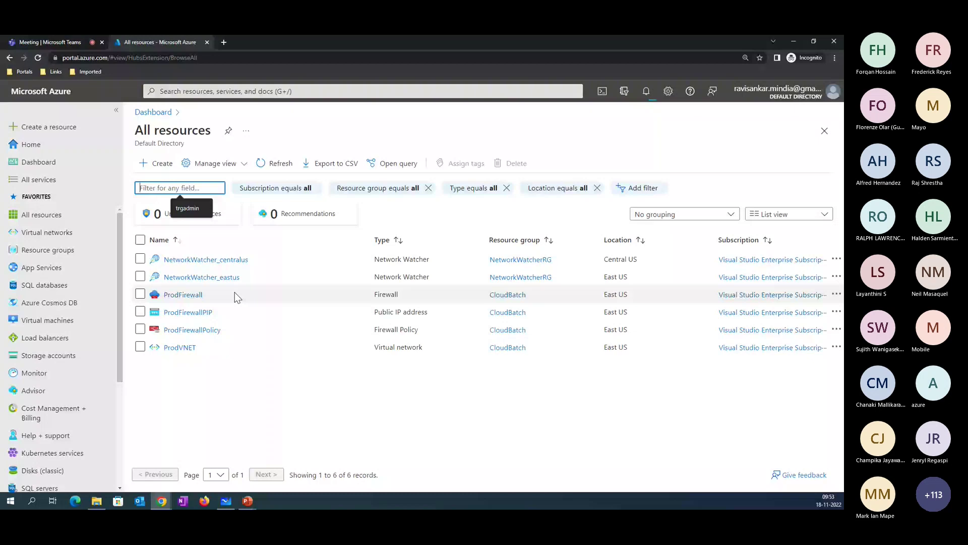
{"action": "left_click", "coordinate": [656, 93]}
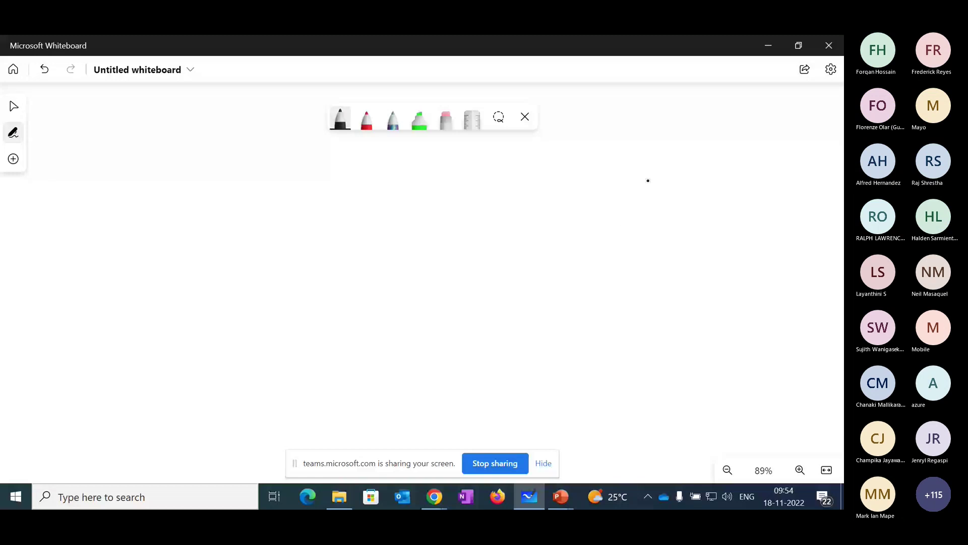
- In Microsoft Whiteboard, write EAST US with the black pen and draw a box around it
{"action": "left_click_drag", "start_coordinate": [648, 112], "coordinate": [650, 129]}
{"action": "left_click_drag", "start_coordinate": [651, 130], "coordinate": [663, 129]}
{"action": "left_click_drag", "start_coordinate": [670, 114], "coordinate": [664, 129]}
{"action": "left_click_drag", "start_coordinate": [672, 116], "coordinate": [681, 130]}
{"action": "left_click_drag", "start_coordinate": [688, 115], "coordinate": [698, 115]}
{"action": "left_click_drag", "start_coordinate": [712, 114], "coordinate": [702, 129]}
{"action": "left_click_drag", "start_coordinate": [624, 104], "coordinate": [661, 152]}
{"action": "left_click_drag", "start_coordinate": [624, 104], "coordinate": [731, 144]}
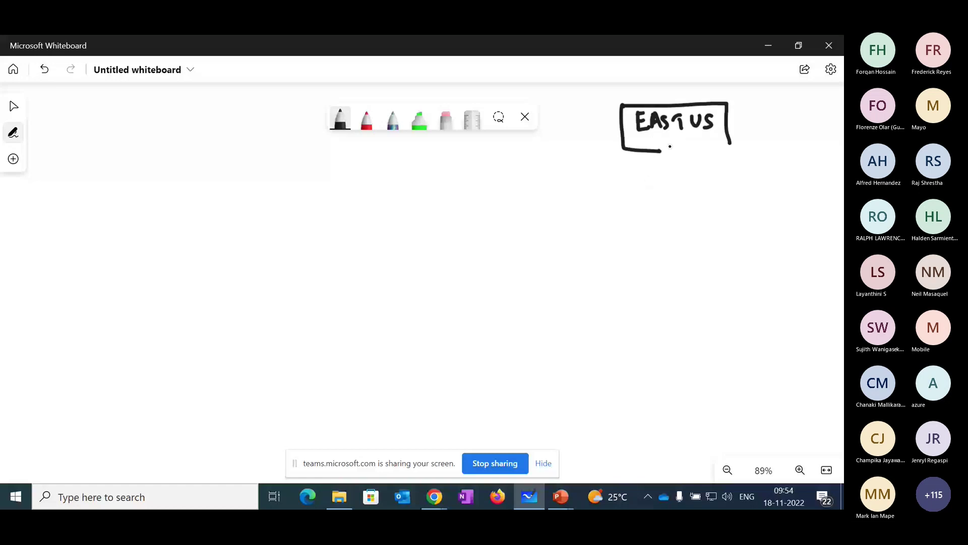
{"action": "left_click_drag", "start_coordinate": [661, 151], "coordinate": [731, 145]}
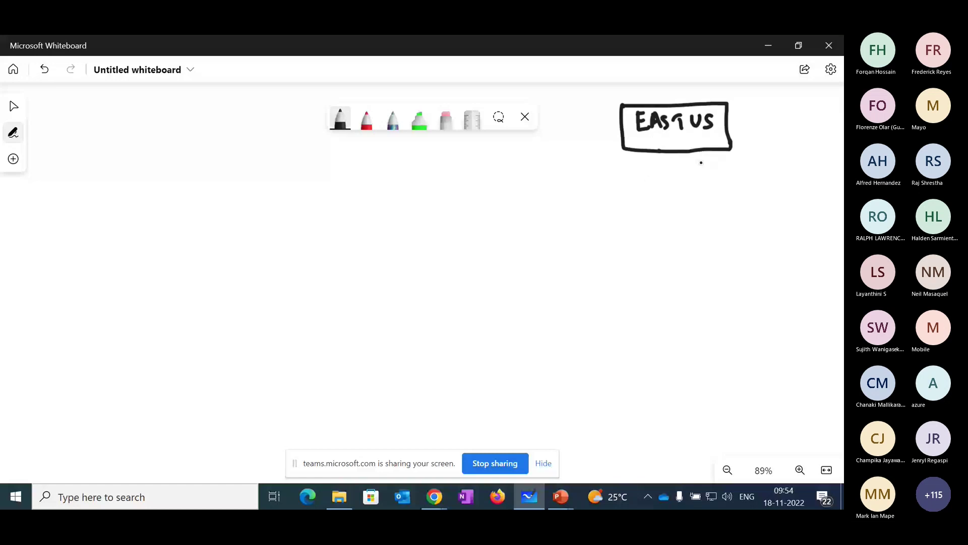
- Draw two boxes in a chain beneath EAST US, joined by vertical lines and labelled ORANGE and PRODVNET
{"action": "mouse_move", "coordinate": [673, 155]}
{"action": "left_mouse_down"}
{"action": "mouse_move", "coordinate": [677, 179]}
{"action": "mouse_move", "coordinate": [632, 225]}
{"action": "left_mouse_up"}
{"action": "mouse_move", "coordinate": [625, 186]}
{"action": "left_mouse_down"}
{"action": "mouse_move", "coordinate": [723, 218]}
{"action": "mouse_move", "coordinate": [632, 222]}
{"action": "left_mouse_up"}
{"action": "left_click_drag", "start_coordinate": [645, 198], "coordinate": [641, 207]}
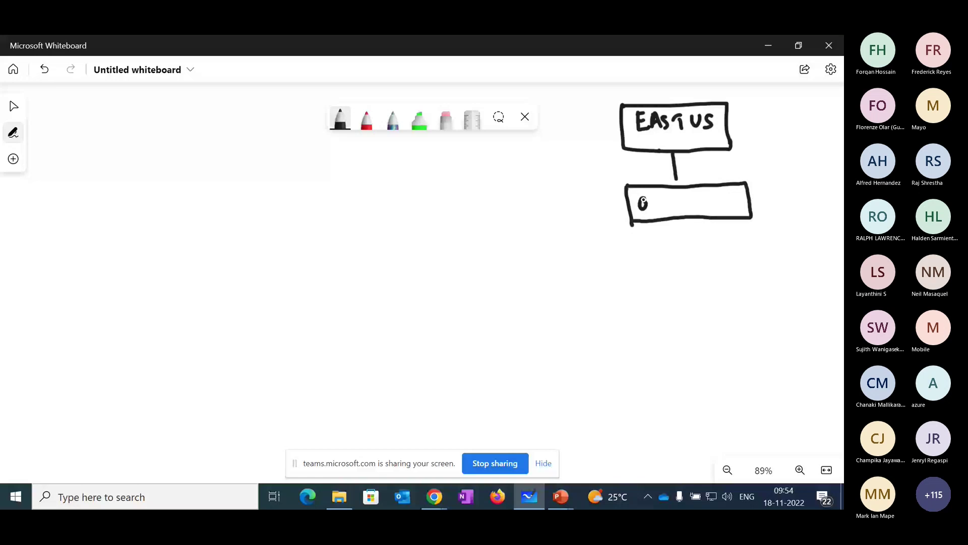
{"action": "left_click_drag", "start_coordinate": [679, 220], "coordinate": [684, 263]}
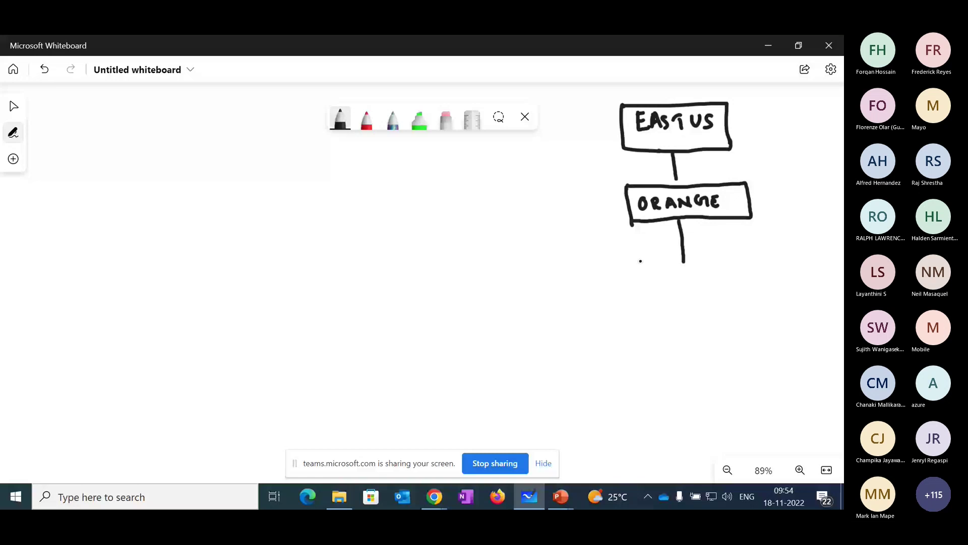
{"action": "mouse_move", "coordinate": [637, 288]}
{"action": "left_mouse_down"}
{"action": "mouse_move", "coordinate": [652, 260]}
{"action": "mouse_move", "coordinate": [639, 287]}
{"action": "left_mouse_up"}
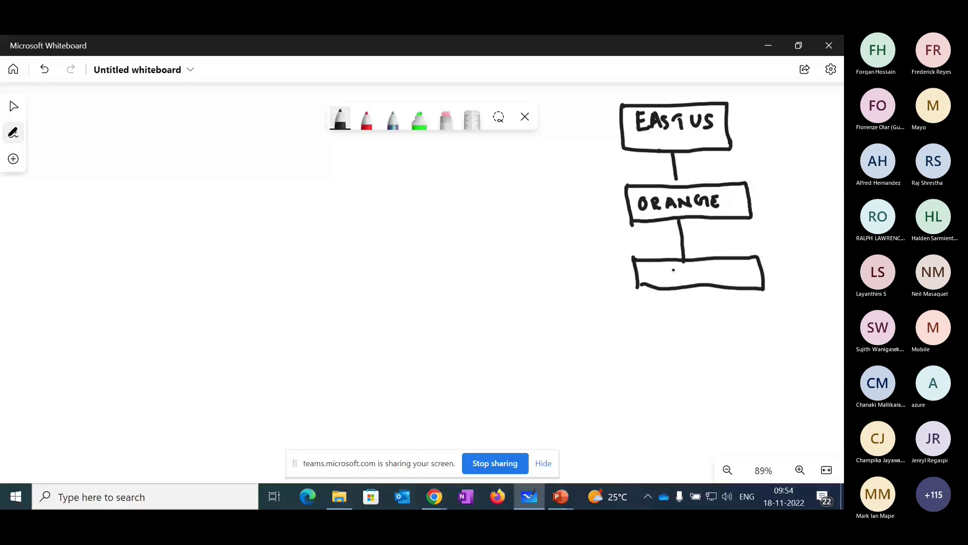
{"action": "left_click_drag", "start_coordinate": [660, 282], "coordinate": [750, 276]}
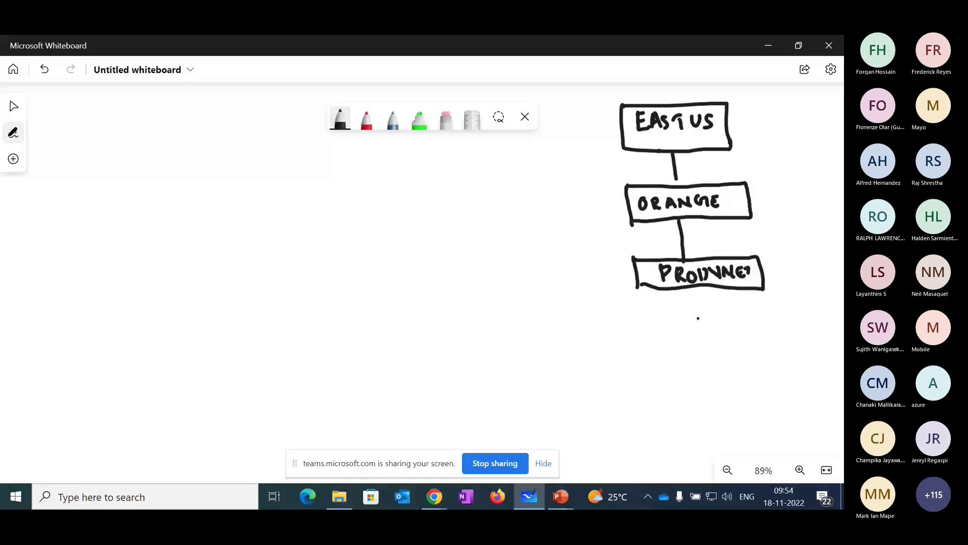
- Draw a connected box beneath PRODVNET and label it Sub
{"action": "left_click_drag", "start_coordinate": [689, 292], "coordinate": [689, 315]}
{"action": "left_click_drag", "start_coordinate": [640, 319], "coordinate": [756, 339]}
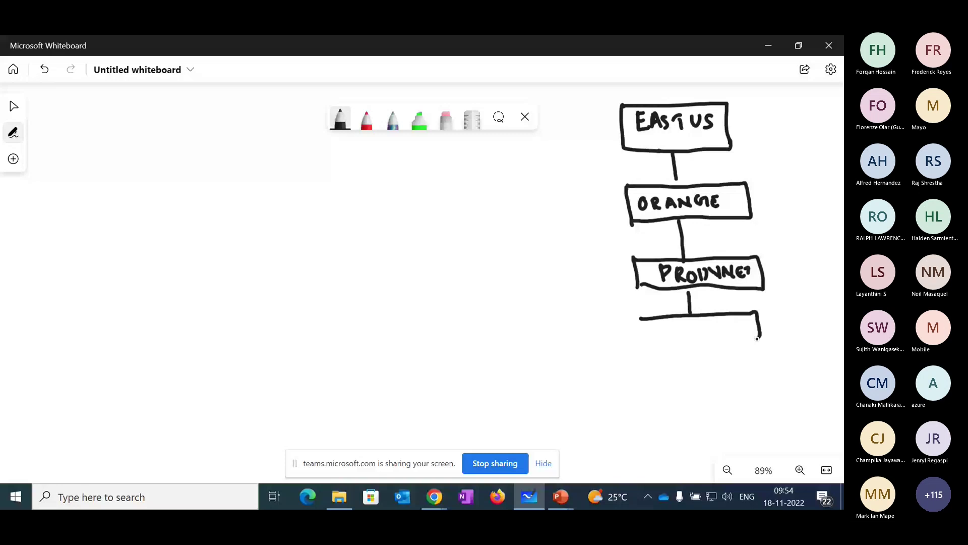
{"action": "left_click_drag", "start_coordinate": [642, 319], "coordinate": [761, 341]}
{"action": "left_click_drag", "start_coordinate": [685, 321], "coordinate": [678, 334]}
{"action": "left_click_drag", "start_coordinate": [686, 326], "coordinate": [695, 334]}
{"action": "left_click_drag", "start_coordinate": [699, 320], "coordinate": [698, 334]}
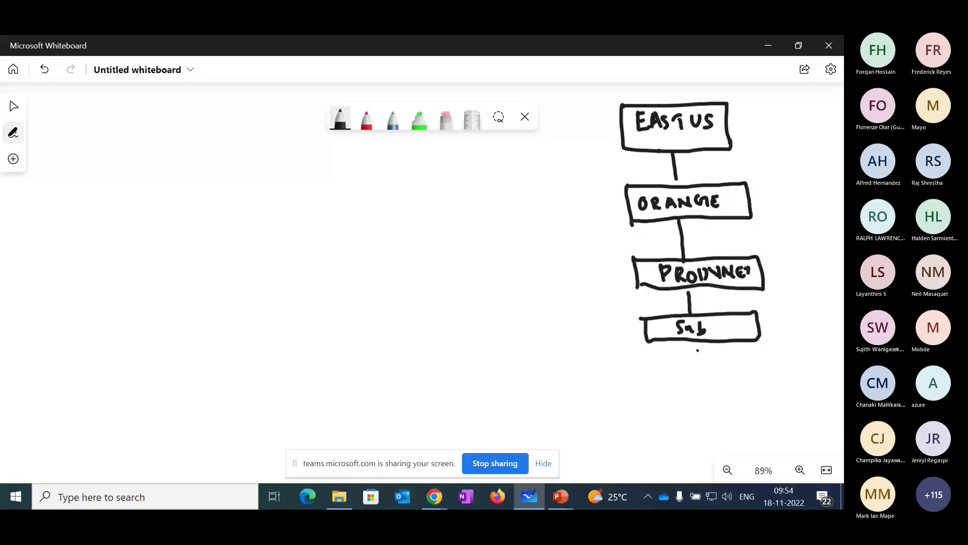
- Annotate the PRODVNET box in red with an arrow and the address range 10.0.0.0/16
{"action": "left_click", "coordinate": [376, 129]}
{"action": "left_click_drag", "start_coordinate": [699, 257], "coordinate": [711, 232]}
{"action": "left_click_drag", "start_coordinate": [720, 230], "coordinate": [722, 243]}
{"action": "left_click_drag", "start_coordinate": [730, 232], "coordinate": [750, 233]}
{"action": "left_click", "coordinate": [761, 237]}
{"action": "left_click_drag", "start_coordinate": [772, 231], "coordinate": [771, 232]}
{"action": "left_click", "coordinate": [781, 238]}
{"action": "left_click_drag", "start_coordinate": [791, 231], "coordinate": [790, 232]}
{"action": "left_click_drag", "start_coordinate": [802, 217], "coordinate": [800, 242]}
{"action": "left_click_drag", "start_coordinate": [810, 222], "coordinate": [809, 241]}
{"action": "left_click_drag", "start_coordinate": [825, 222], "coordinate": [822, 236]}
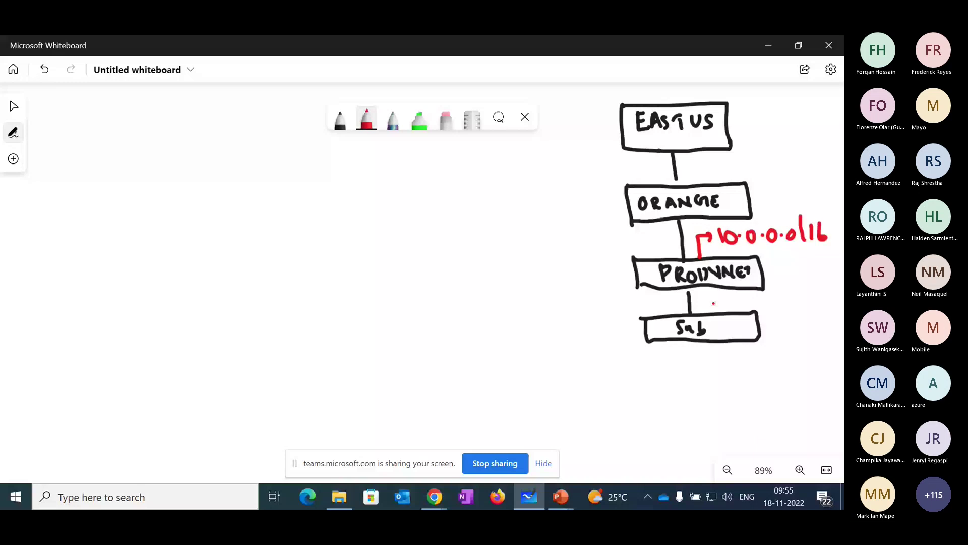
- Annotate the Sub box in red with an arrow and the address range 10.0.0.0/24
{"action": "left_click_drag", "start_coordinate": [715, 313], "coordinate": [725, 298]}
{"action": "left_click_drag", "start_coordinate": [741, 296], "coordinate": [741, 309]}
{"action": "left_click_drag", "start_coordinate": [750, 298], "coordinate": [750, 300]}
{"action": "left_click", "coordinate": [761, 304]}
{"action": "left_click_drag", "start_coordinate": [774, 299], "coordinate": [790, 299]}
{"action": "left_click", "coordinate": [782, 308]}
{"action": "left_click", "coordinate": [798, 308]}
{"action": "left_click_drag", "start_coordinate": [808, 299], "coordinate": [806, 300]}
{"action": "left_click_drag", "start_coordinate": [814, 290], "coordinate": [812, 309]}
{"action": "mouse_move", "coordinate": [818, 298]}
{"action": "left_mouse_down"}
{"action": "mouse_move", "coordinate": [828, 309]}
{"action": "mouse_move", "coordinate": [835, 303]}
{"action": "left_mouse_up"}
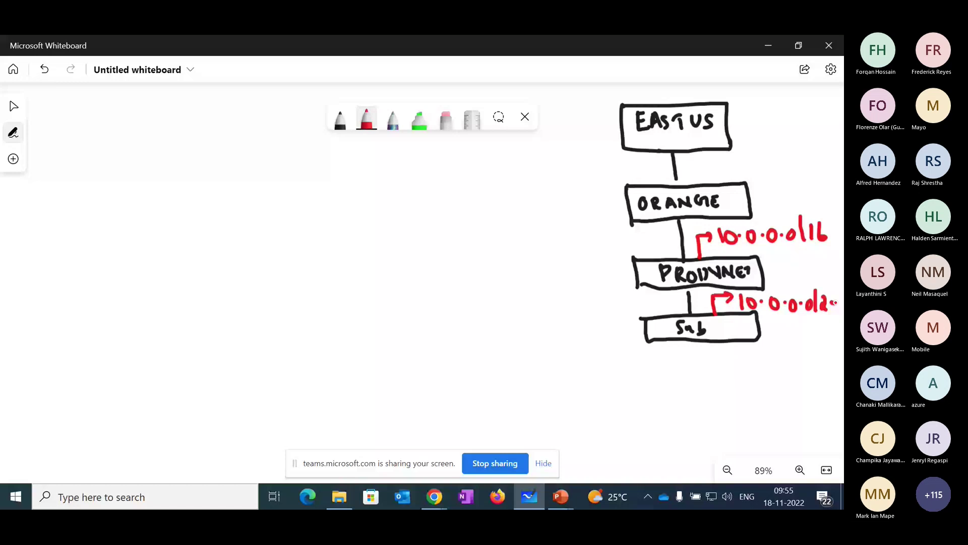
- Draw a red box connected beneath Sub, label it VM1, and extend a horizontal line from its side
{"action": "left_click_drag", "start_coordinate": [692, 346], "coordinate": [695, 373]}
{"action": "mouse_move", "coordinate": [651, 421]}
{"action": "left_mouse_down"}
{"action": "mouse_move", "coordinate": [749, 381]}
{"action": "mouse_move", "coordinate": [667, 429]}
{"action": "mouse_move", "coordinate": [651, 423]}
{"action": "left_mouse_up"}
{"action": "mouse_move", "coordinate": [662, 403]}
{"action": "left_mouse_down"}
{"action": "mouse_move", "coordinate": [674, 415]}
{"action": "mouse_move", "coordinate": [678, 402]}
{"action": "left_mouse_up"}
{"action": "mouse_move", "coordinate": [682, 415]}
{"action": "left_mouse_down"}
{"action": "mouse_move", "coordinate": [693, 402]}
{"action": "mouse_move", "coordinate": [697, 415]}
{"action": "left_mouse_up"}
{"action": "mouse_move", "coordinate": [705, 402]}
{"action": "left_mouse_down"}
{"action": "mouse_move", "coordinate": [705, 417]}
{"action": "mouse_move", "coordinate": [811, 403]}
{"action": "left_mouse_up"}
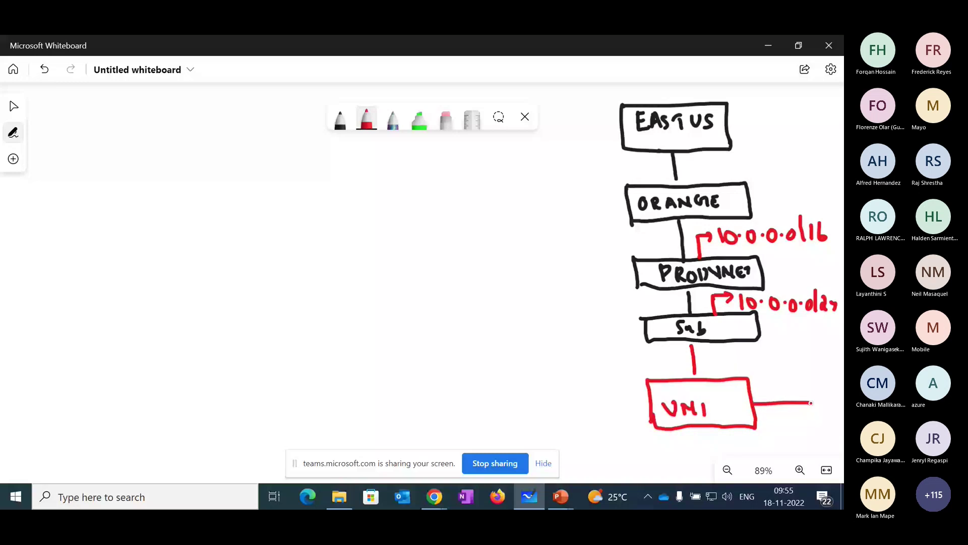
- Write the IP address 10.0.0.4 in red above the line beside VM1
{"action": "left_click_drag", "start_coordinate": [762, 380], "coordinate": [764, 394]}
{"action": "left_click_drag", "start_coordinate": [777, 381], "coordinate": [777, 382]}
{"action": "left_click", "coordinate": [786, 387]}
{"action": "left_click", "coordinate": [805, 384]}
{"action": "left_click_drag", "start_coordinate": [797, 380], "coordinate": [812, 380]}
{"action": "left_click", "coordinate": [821, 385]}
{"action": "left_click_drag", "start_coordinate": [831, 377], "coordinate": [841, 388]}
{"action": "left_click_drag", "start_coordinate": [837, 378], "coordinate": [837, 395]}
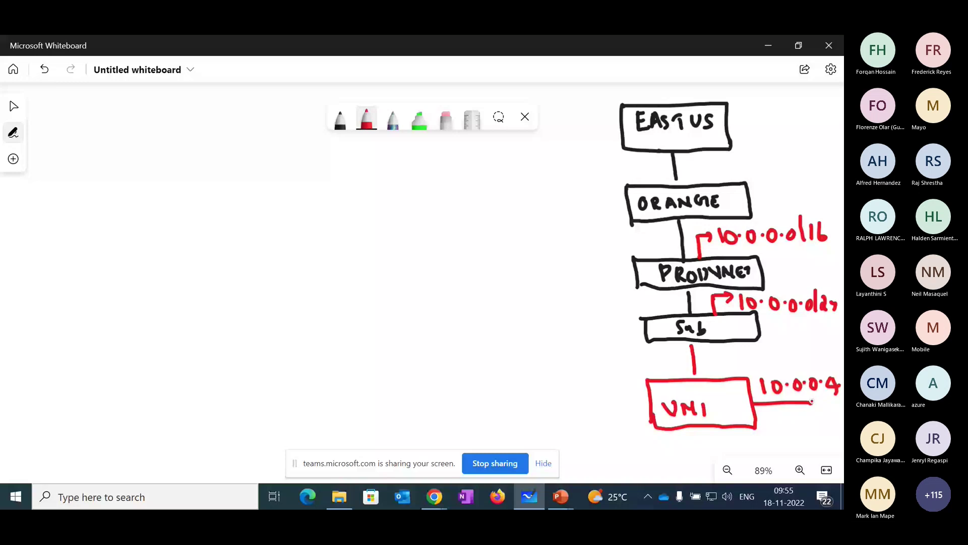
- Draw a stick figure linked by a line to a cloud with the multicoloured pen, opposite the network diagram
{"action": "left_click", "coordinate": [393, 119]}
{"action": "mouse_move", "coordinate": [39, 304]}
{"action": "left_mouse_down"}
{"action": "mouse_move", "coordinate": [36, 337]}
{"action": "mouse_move", "coordinate": [62, 336]}
{"action": "left_mouse_up"}
{"action": "mouse_move", "coordinate": [33, 322]}
{"action": "left_mouse_down"}
{"action": "mouse_move", "coordinate": [168, 314]}
{"action": "mouse_move", "coordinate": [165, 326]}
{"action": "left_mouse_up"}
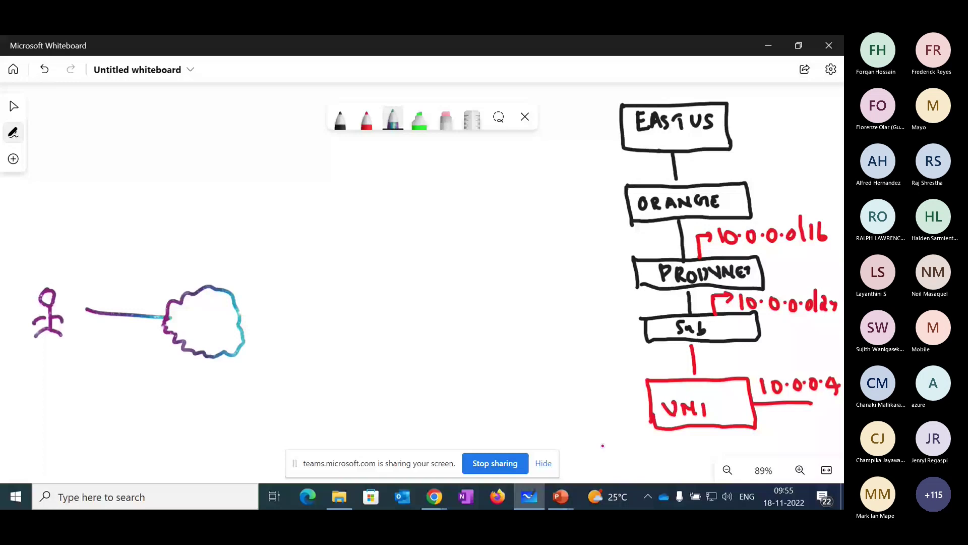
- Highlight the address 10.0.0.4 beside VM1 in green
{"action": "left_click", "coordinate": [419, 118]}
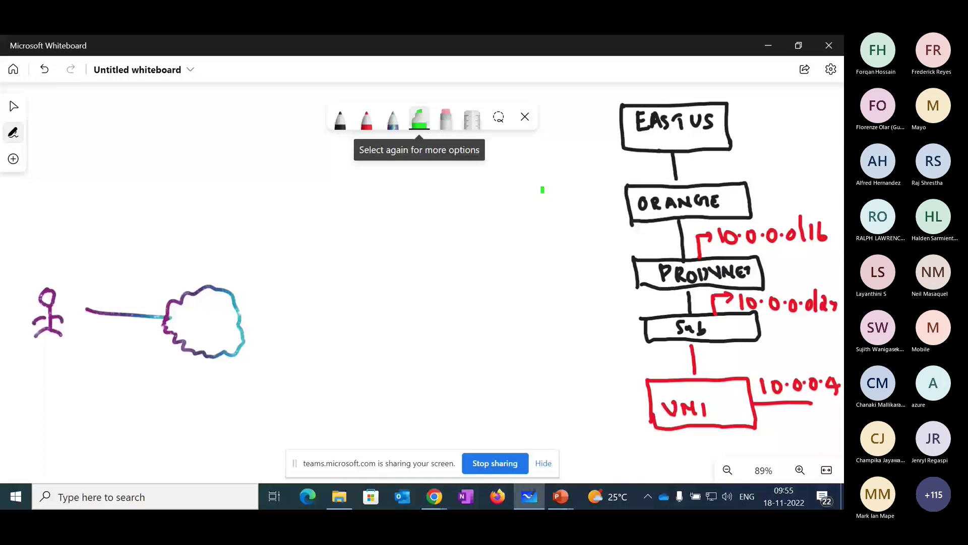
{"action": "mouse_move", "coordinate": [762, 386]}
{"action": "left_mouse_down"}
{"action": "mouse_move", "coordinate": [824, 385]}
{"action": "mouse_move", "coordinate": [816, 394]}
{"action": "left_mouse_up"}
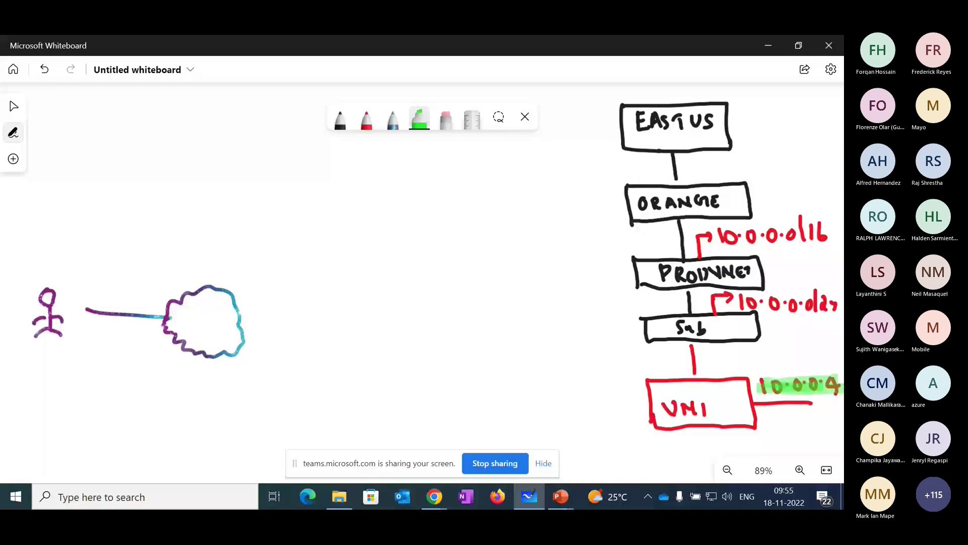
- Switch to the Azure portal in Chrome, refresh the All resources list and select all listed resources
{"action": "left_click", "coordinate": [434, 497]}
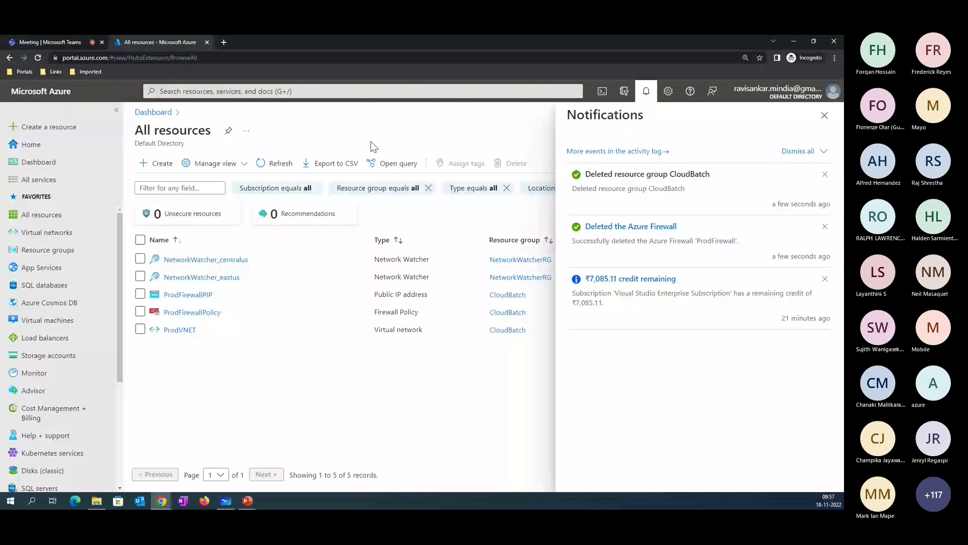
{"action": "left_click", "coordinate": [260, 164]}
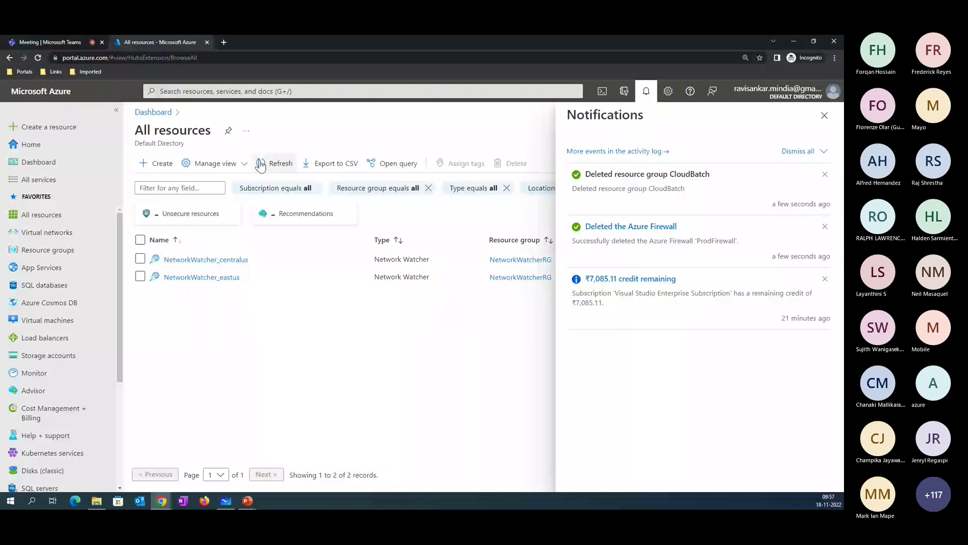
{"action": "left_click", "coordinate": [139, 242]}
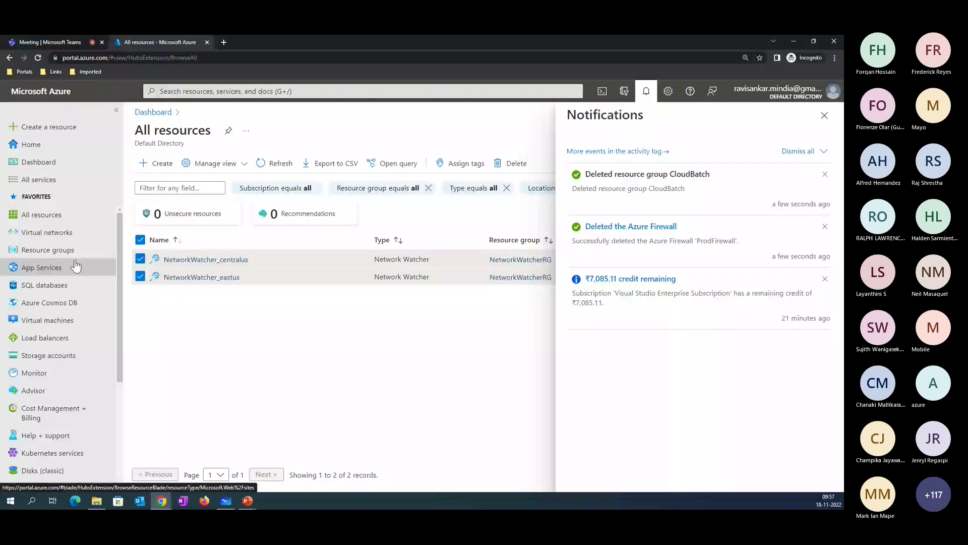
- Start creating an Azure virtual machine and create a new resource group named Orange for it
{"action": "left_click", "coordinate": [48, 319]}
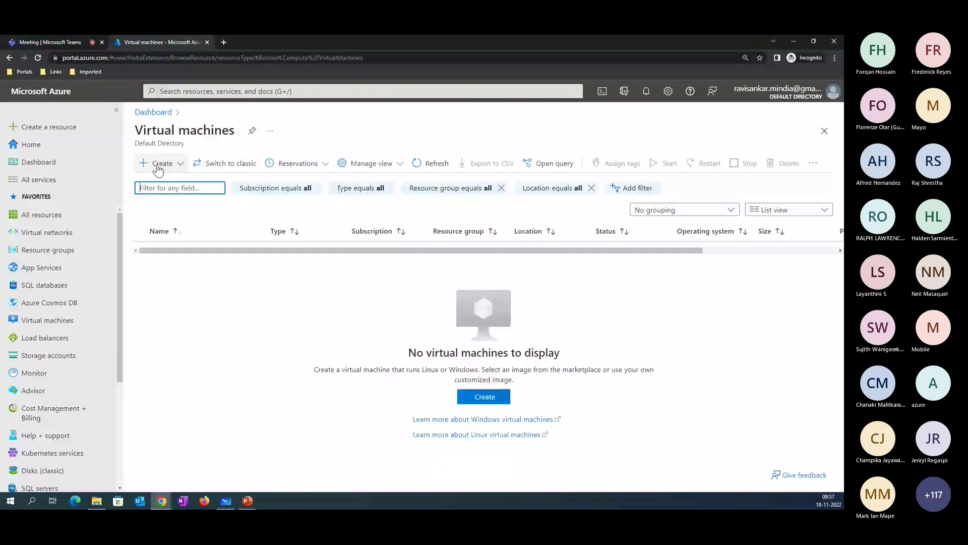
{"action": "left_click", "coordinate": [158, 170]}
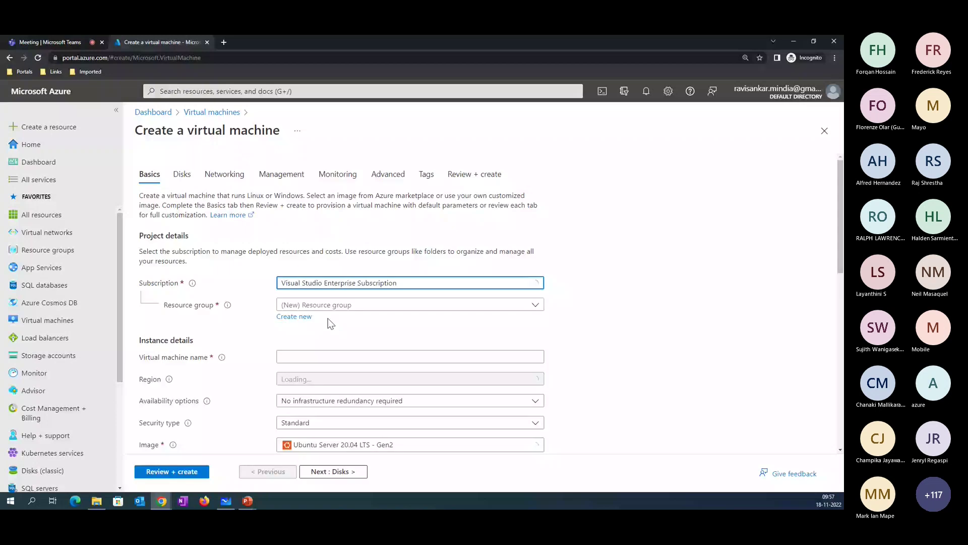
{"action": "left_click", "coordinate": [307, 317]}
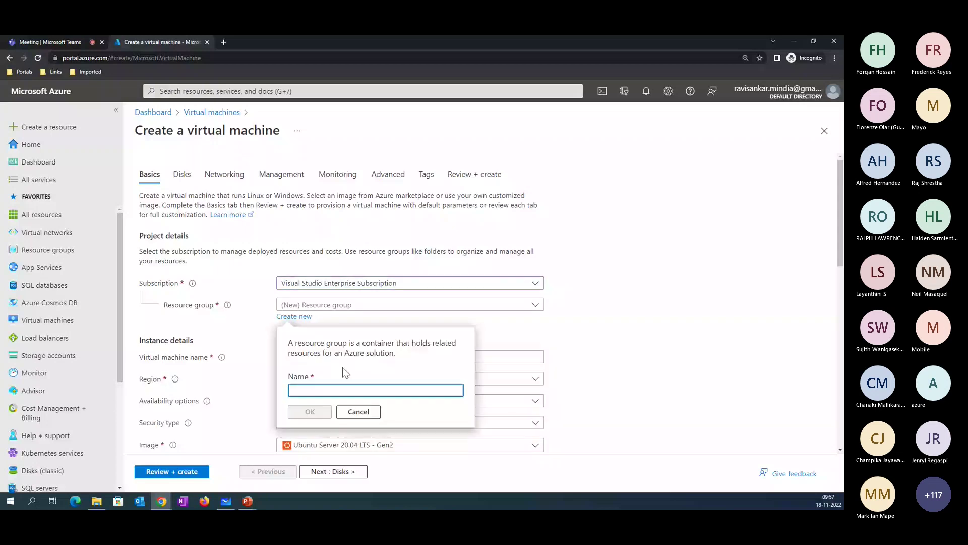
{"action": "type", "text": "Ora"}
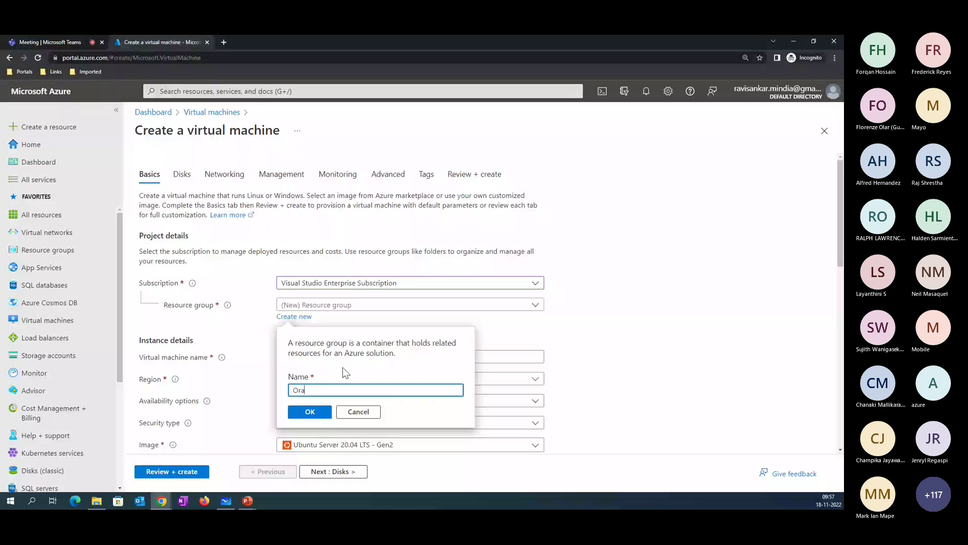
{"action": "type", "text": "nge"}
{"action": "key", "text": "Return"}
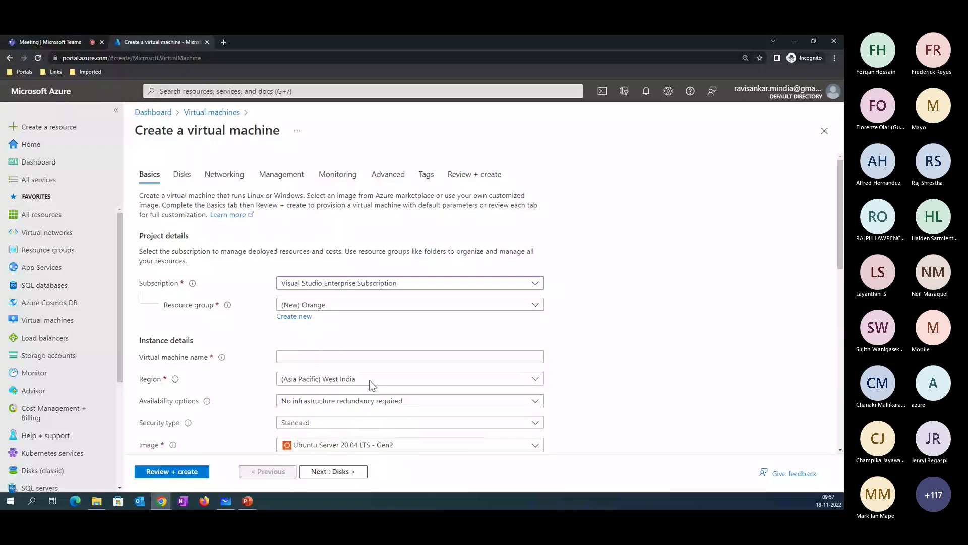
- Name the virtual machine Server1 and set its region to (Europe) North Europe
{"action": "left_click", "coordinate": [365, 355]}
{"action": "type", "text": "Server1"}
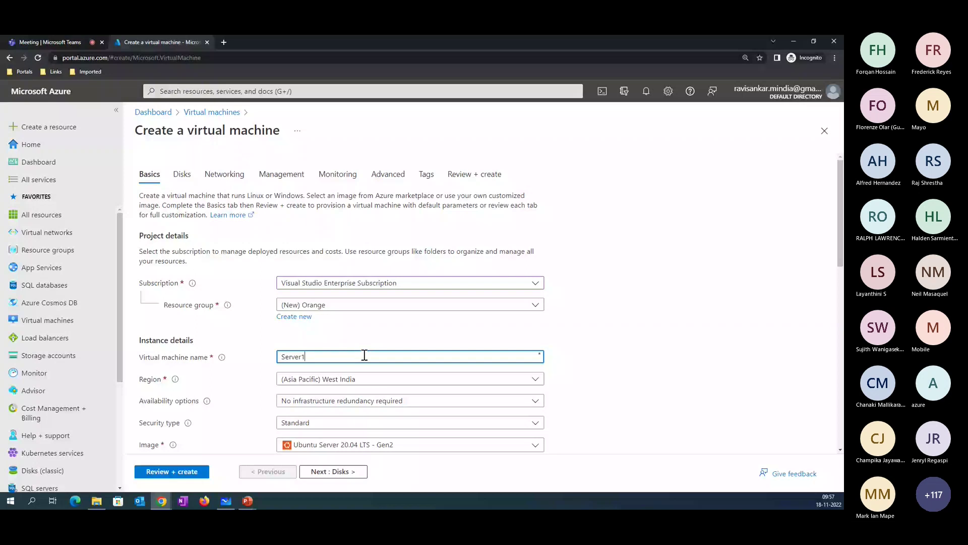
{"action": "left_click", "coordinate": [334, 381]}
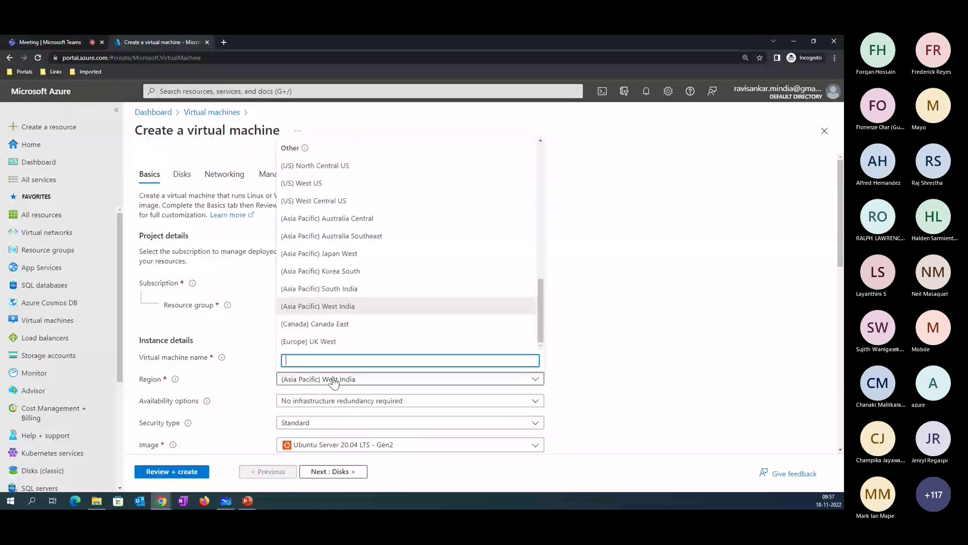
{"action": "type", "text": "Eas"}
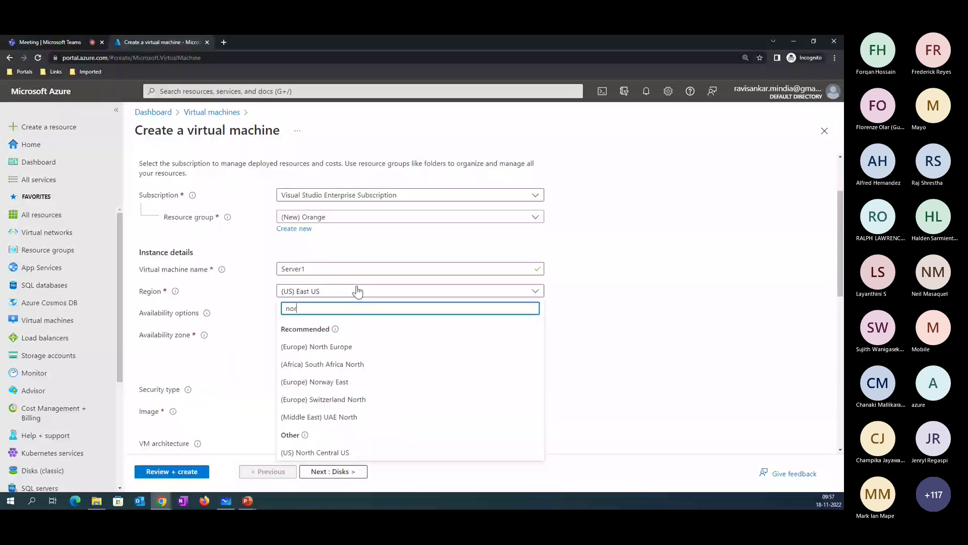
{"action": "key", "text": "Return"}
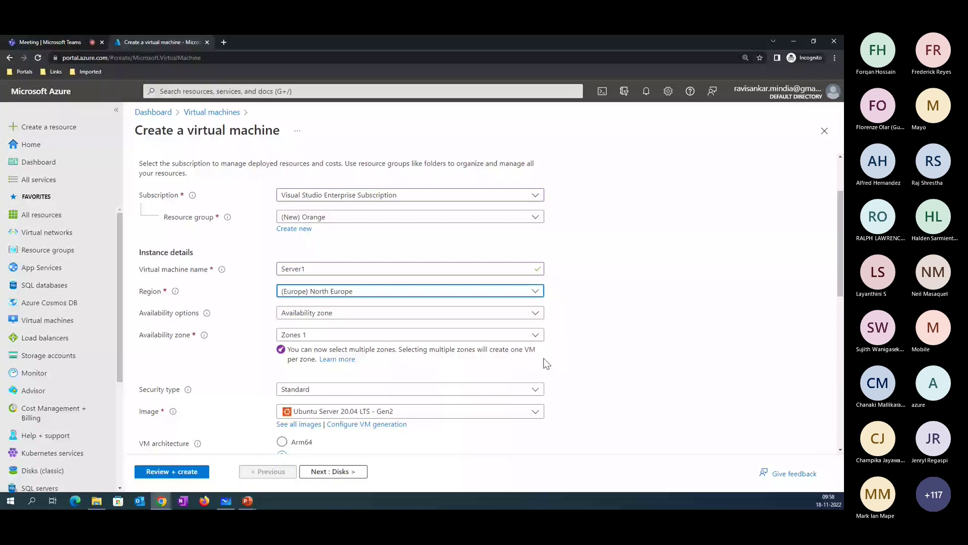
- Choose the Windows Server 2019 Datacenter - Gen1 image for the virtual machine
{"action": "scroll", "coordinate": [402, 329], "scroll_direction": "down", "scroll_amount": 3}
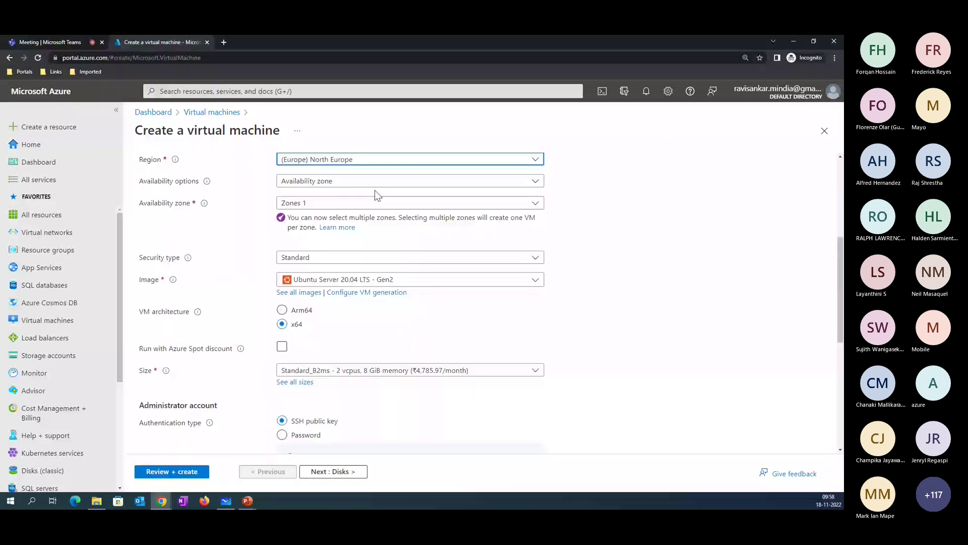
{"action": "scroll", "coordinate": [374, 189], "scroll_direction": "down", "scroll_amount": 2}
{"action": "left_click", "coordinate": [441, 183]}
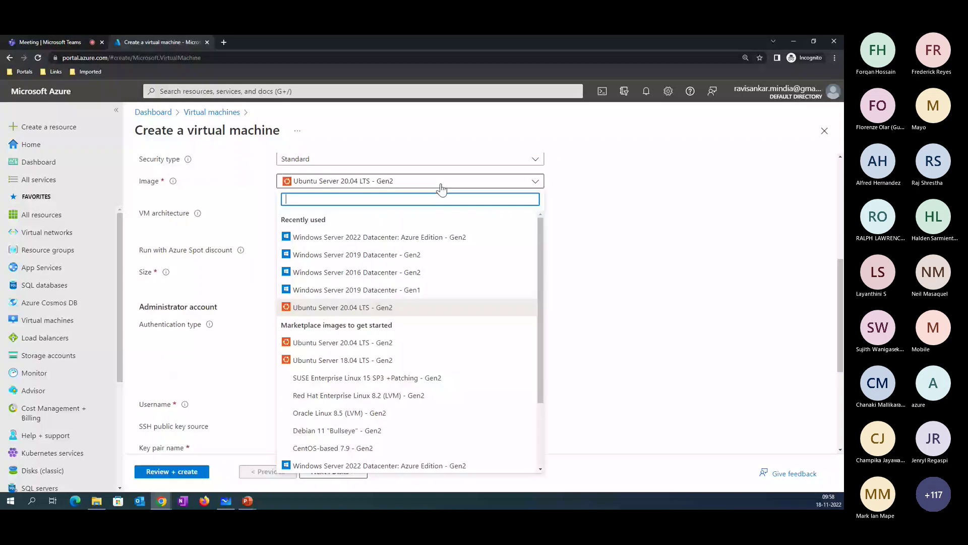
{"action": "type", "text": "Win"}
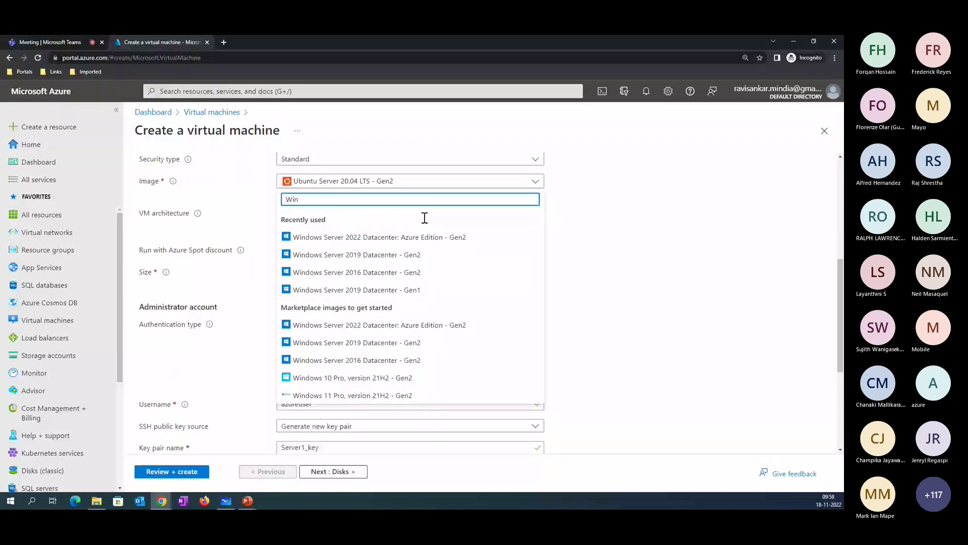
{"action": "left_click", "coordinate": [354, 286]}
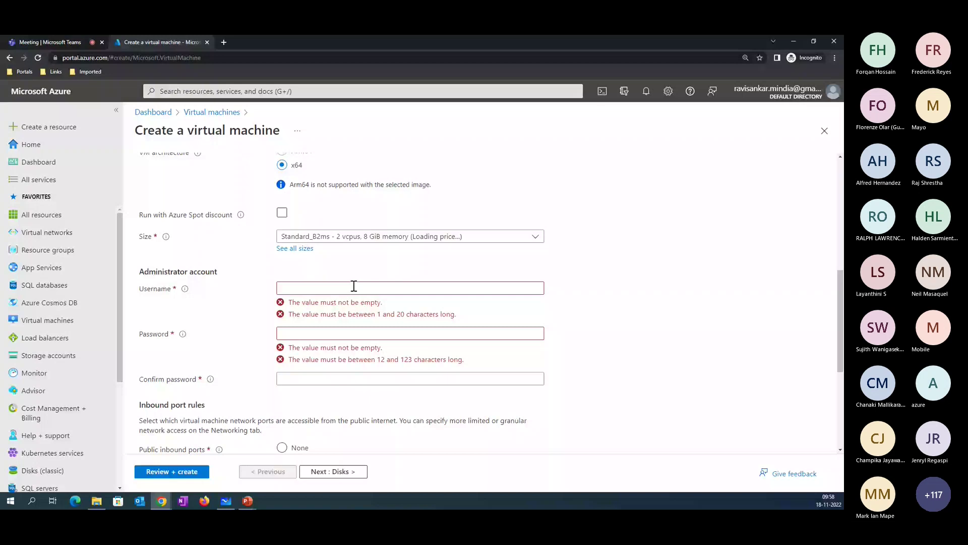
- Set the administrator username to trgadmin and enter and confirm the administrator password
{"action": "type", "text": "trgadmin"}
{"action": "key", "text": "Tab"}
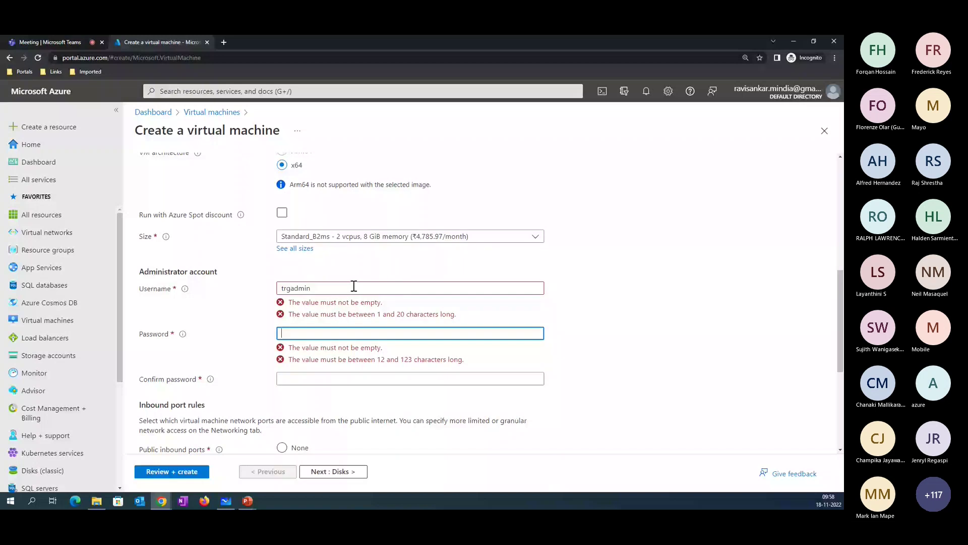
{"action": "type", "text": "•••"}
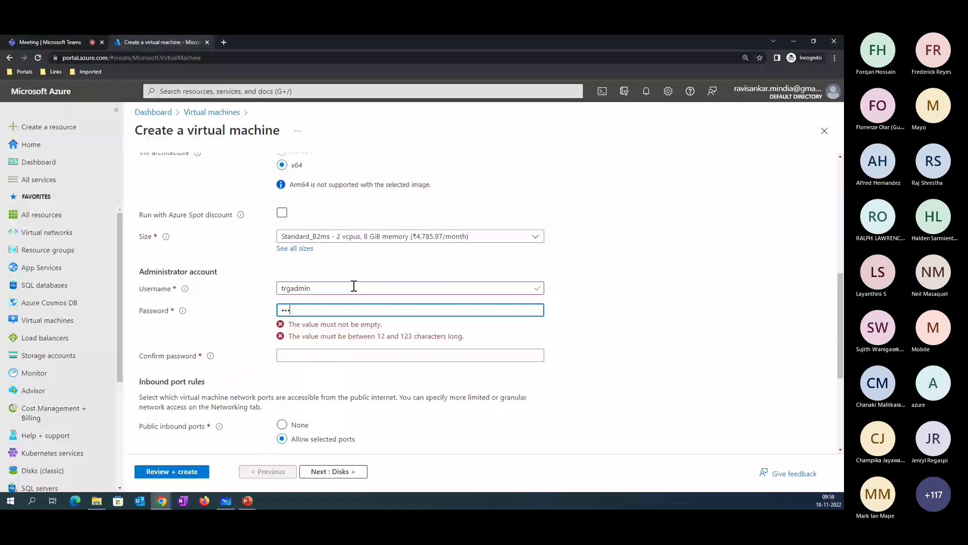
{"action": "type", "text": "•••••••••••"}
{"action": "key", "text": "Tab"}
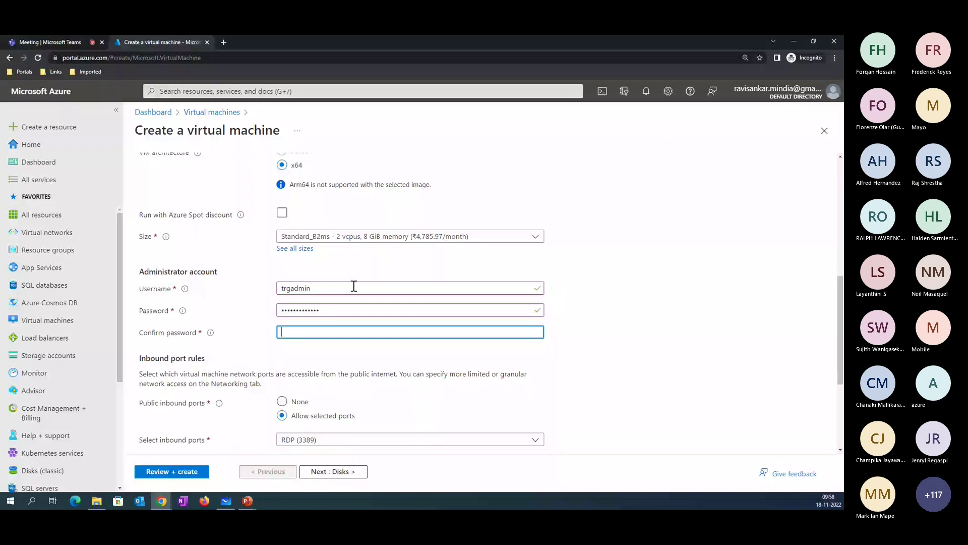
{"action": "key", "text": "ctrl+v"}
- Start a new virtual network in the virtual machine's networking settings and name it ProdVNET
{"action": "scroll", "coordinate": [333, 332], "scroll_direction": "up", "scroll_amount": 10}
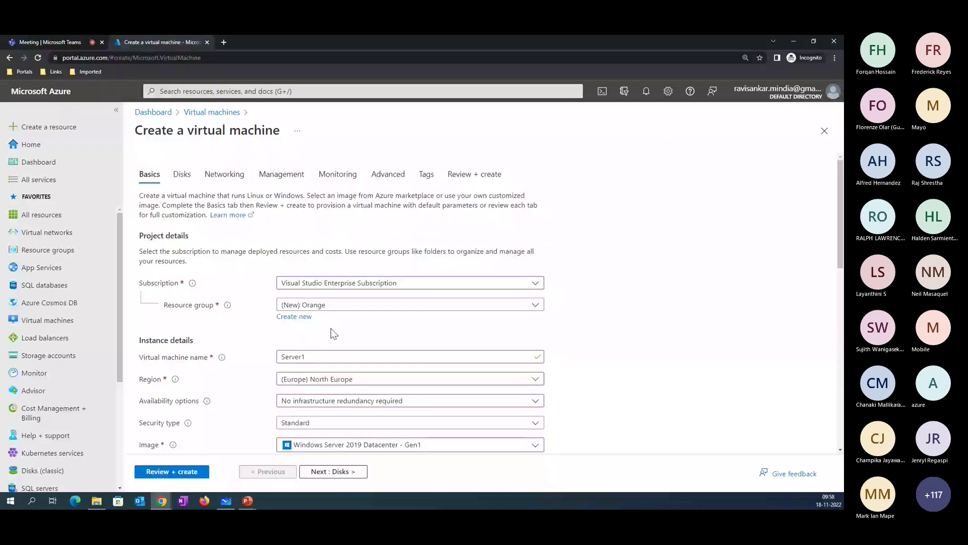
{"action": "left_click", "coordinate": [225, 174]}
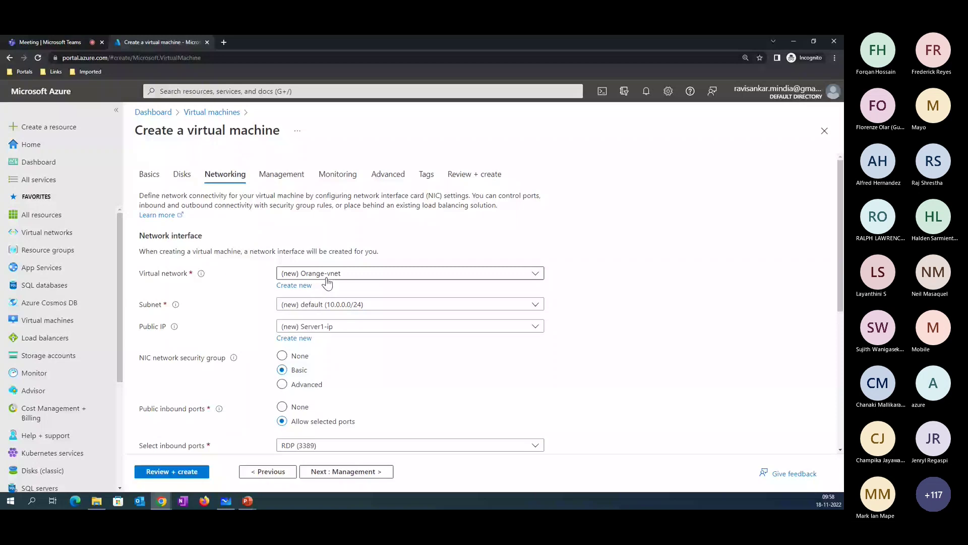
{"action": "left_click", "coordinate": [303, 285]}
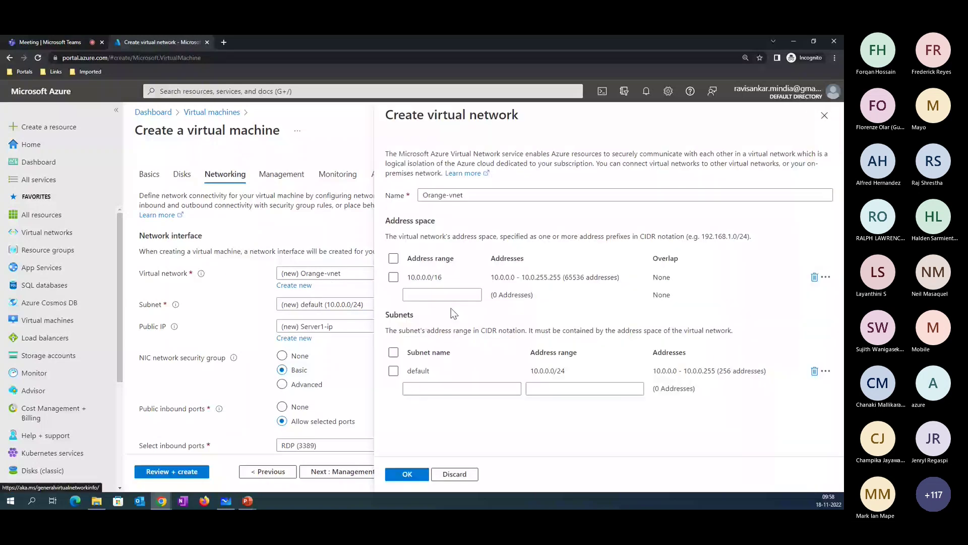
{"action": "triple_click", "coordinate": [451, 195]}
{"action": "type", "text": "ProdVNET"}
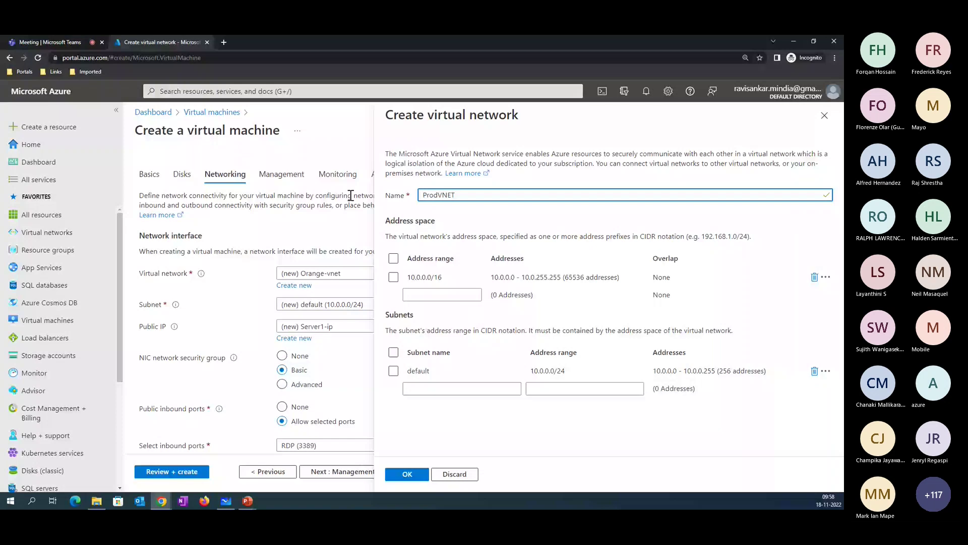
- Rename the default subnet of the new virtual network as SubA
{"action": "left_click", "coordinate": [452, 372]}
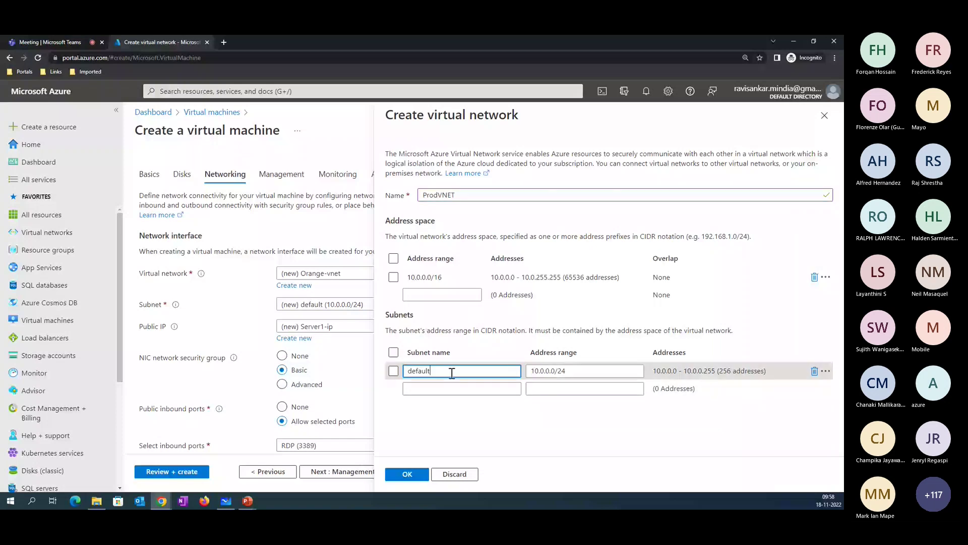
{"action": "triple_click", "coordinate": [520, 371]}
{"action": "type", "text": "SubA"}
{"action": "left_click", "coordinate": [488, 343]}
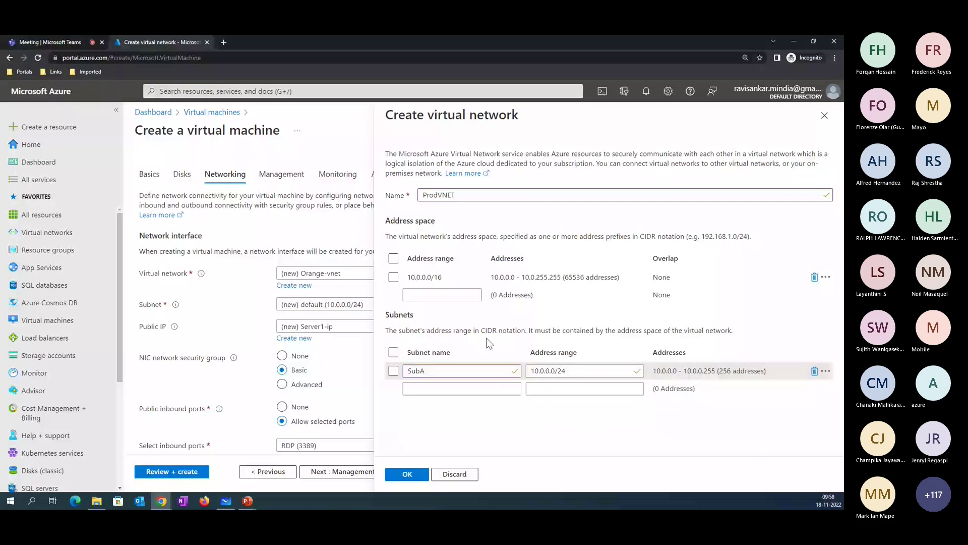
- Add a second subnet named AzureFirewallSubnet to the virtual network
{"action": "left_click", "coordinate": [453, 392]}
{"action": "type", "text": "Azure"}
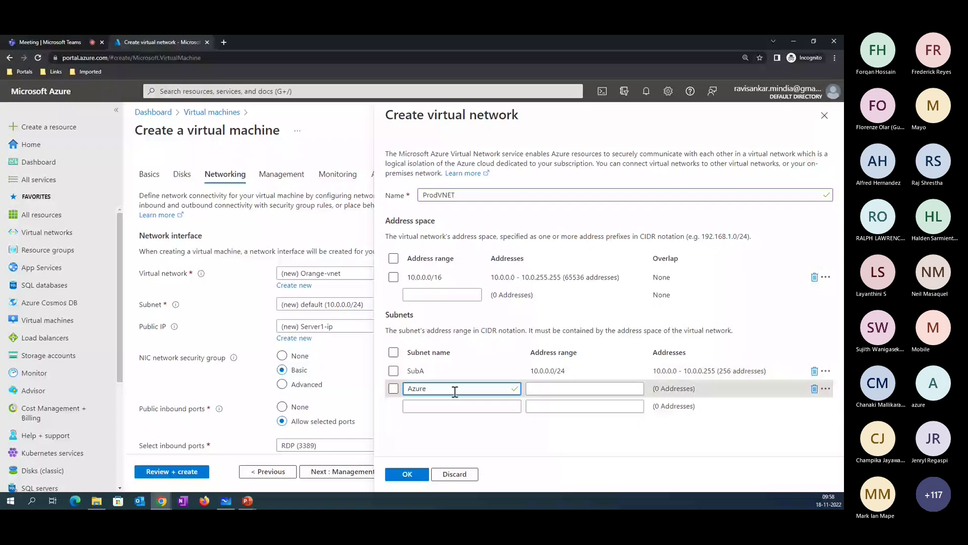
{"action": "type", "text": "FirewallSub"}
{"action": "type", "text": "net"}
- Switch to the Module 20 - Azure Firewall presentation in PowerPoint and find the Azure Firewall lab diagram with the subnet addresses
{"action": "left_click", "coordinate": [244, 501]}
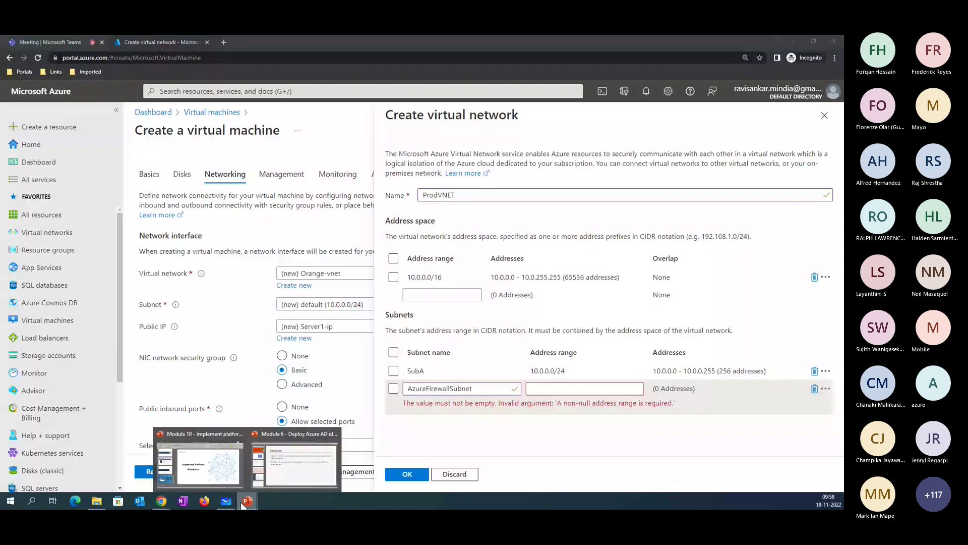
{"action": "left_click", "coordinate": [294, 460]}
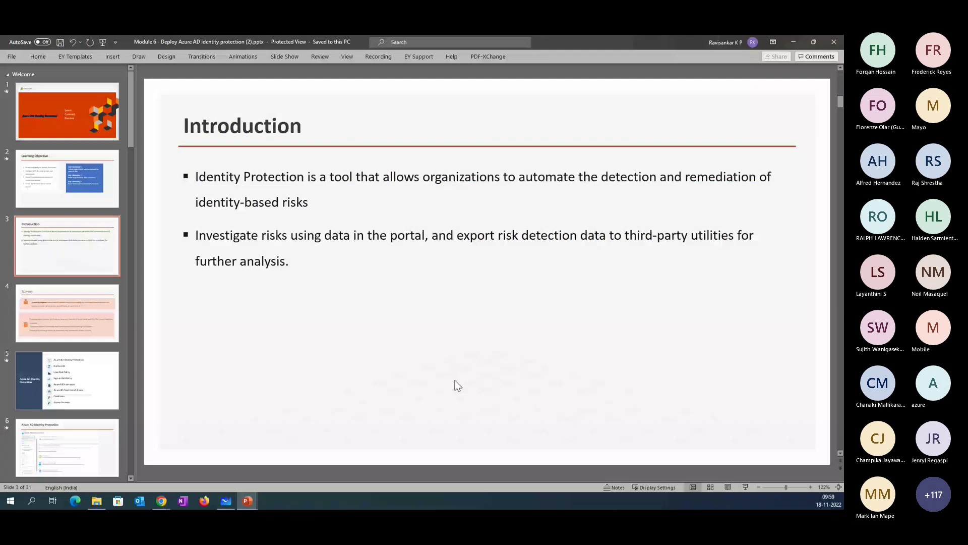
{"action": "key", "text": "alt+Tab"}
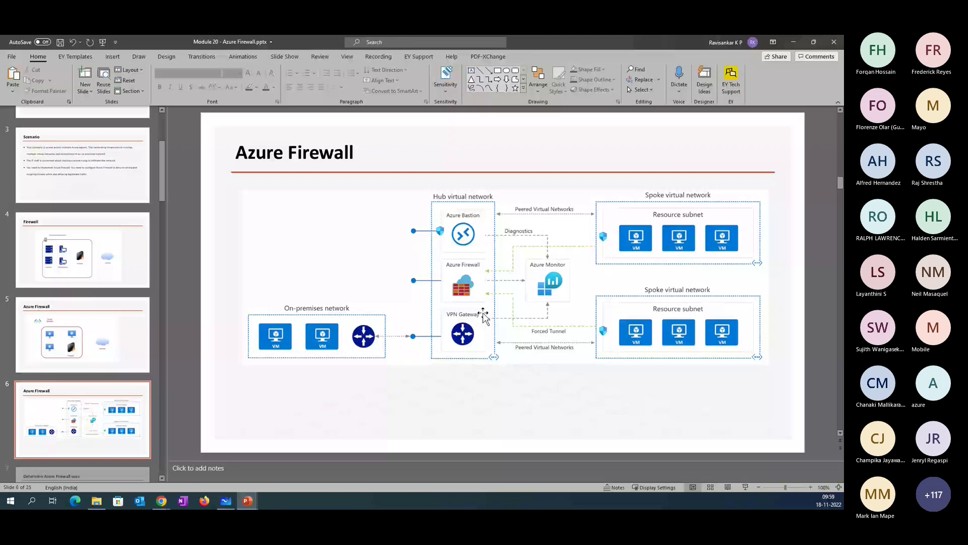
{"action": "scroll", "coordinate": [483, 315], "scroll_direction": "down", "scroll_amount": 12}
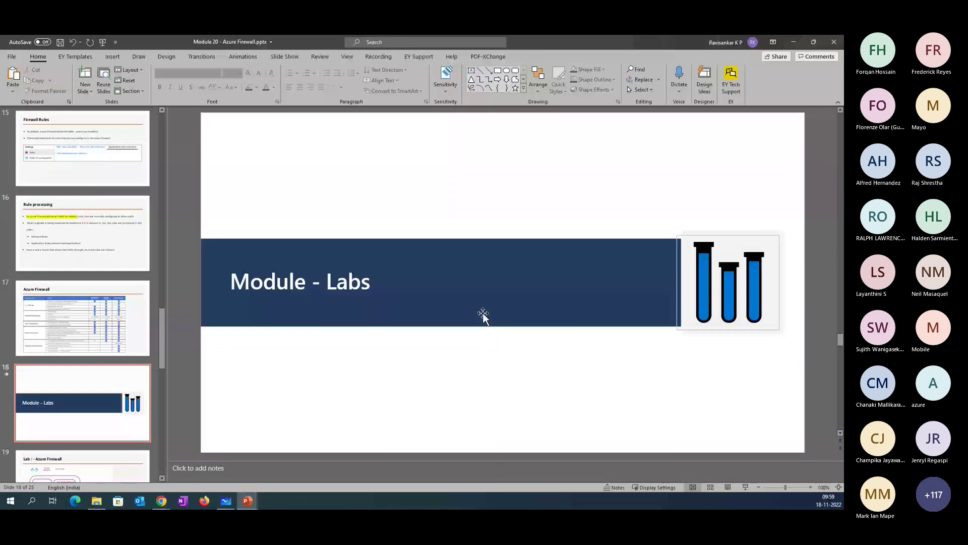
{"action": "scroll", "coordinate": [483, 313], "scroll_direction": "up", "scroll_amount": 4}
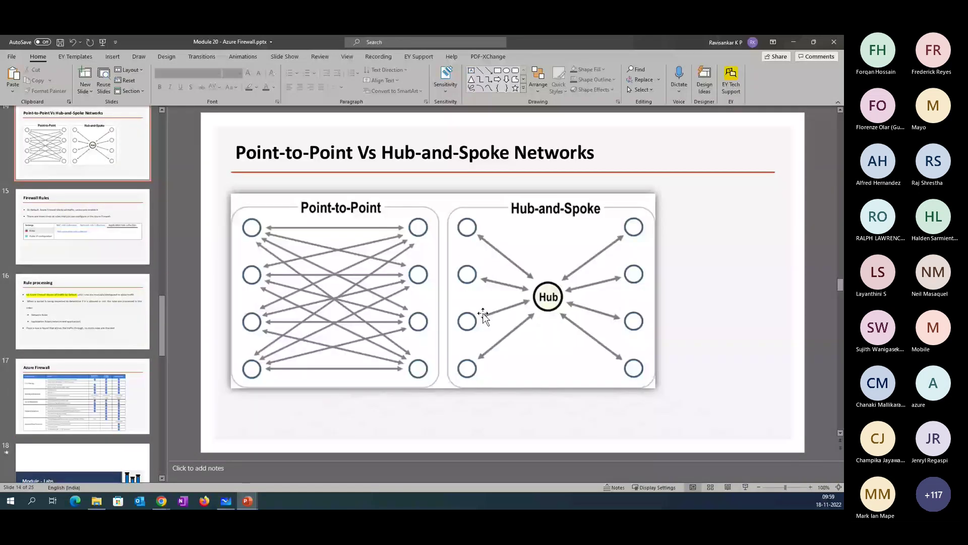
{"action": "scroll", "coordinate": [483, 315], "scroll_direction": "up", "scroll_amount": 2}
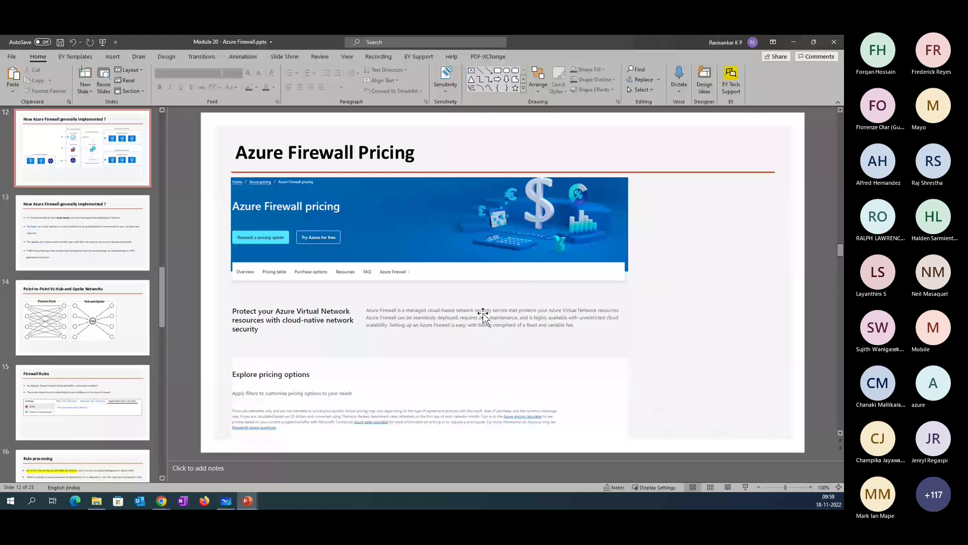
{"action": "scroll", "coordinate": [484, 315], "scroll_direction": "up", "scroll_amount": 4}
{"action": "scroll", "coordinate": [486, 319], "scroll_direction": "up", "scroll_amount": 3}
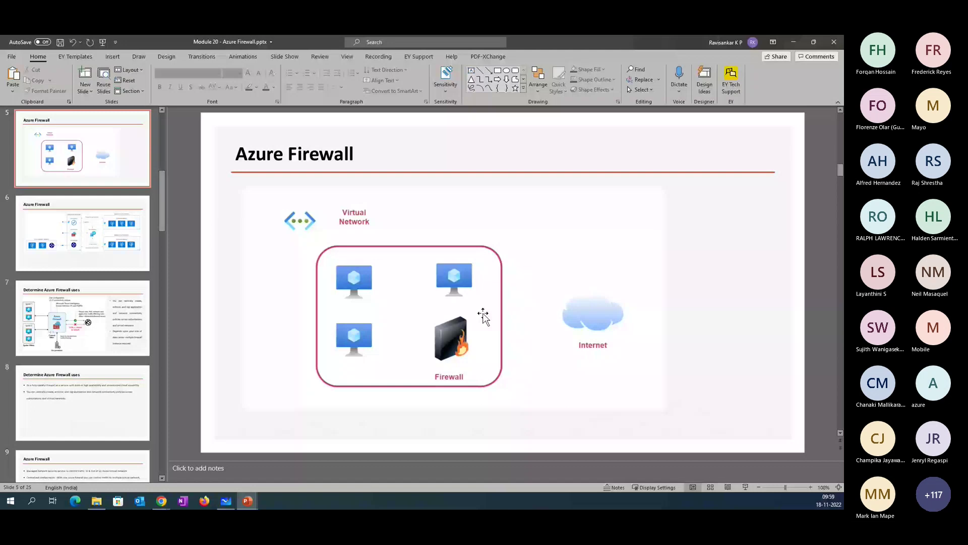
{"action": "scroll", "coordinate": [409, 294], "scroll_direction": "down", "scroll_amount": 16}
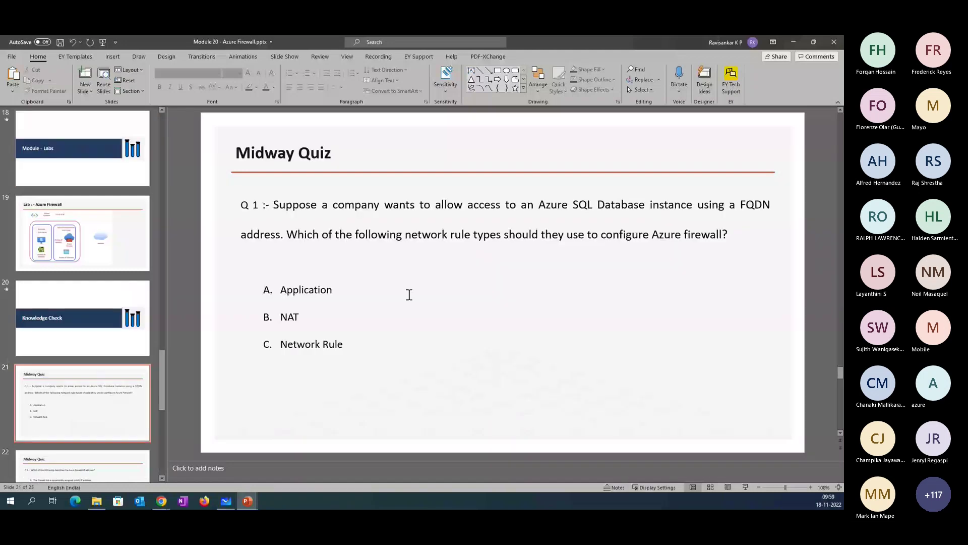
{"action": "scroll", "coordinate": [485, 345], "scroll_direction": "up", "scroll_amount": 2}
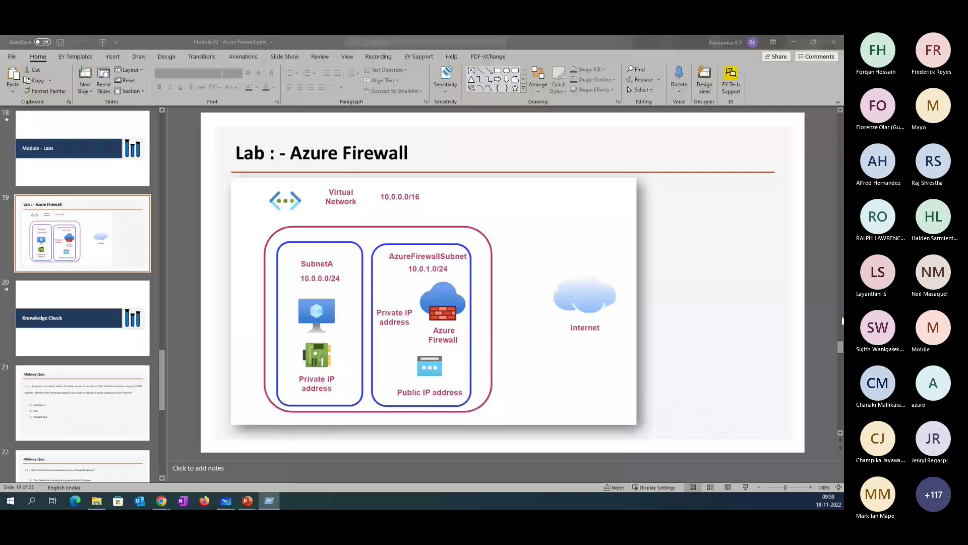
- Switch back to the Azure portal in Chrome, restore the name AzureFirewallSubnet and set that subnet's address range to 10.0.1.0/24
{"action": "mouse_move", "coordinate": [147, 469]}
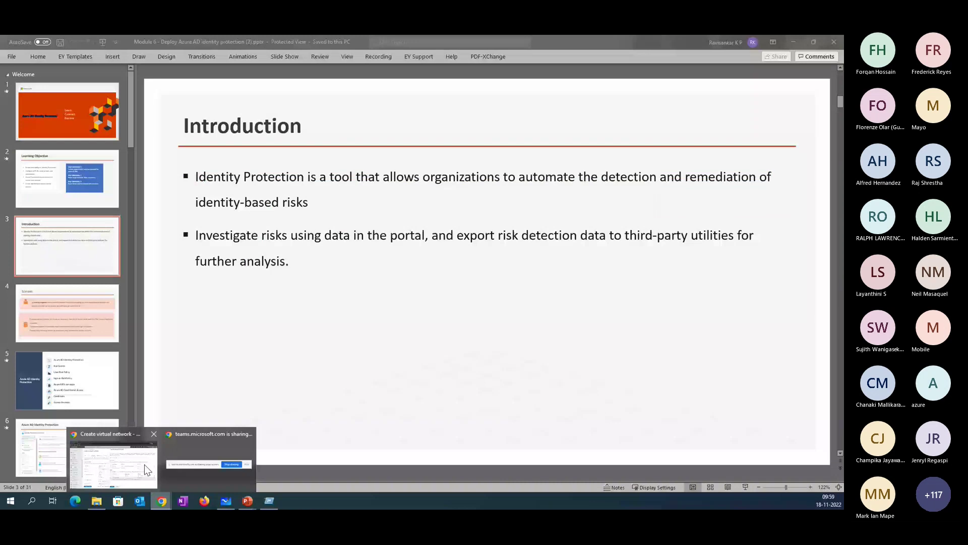
{"action": "left_click", "coordinate": [144, 464]}
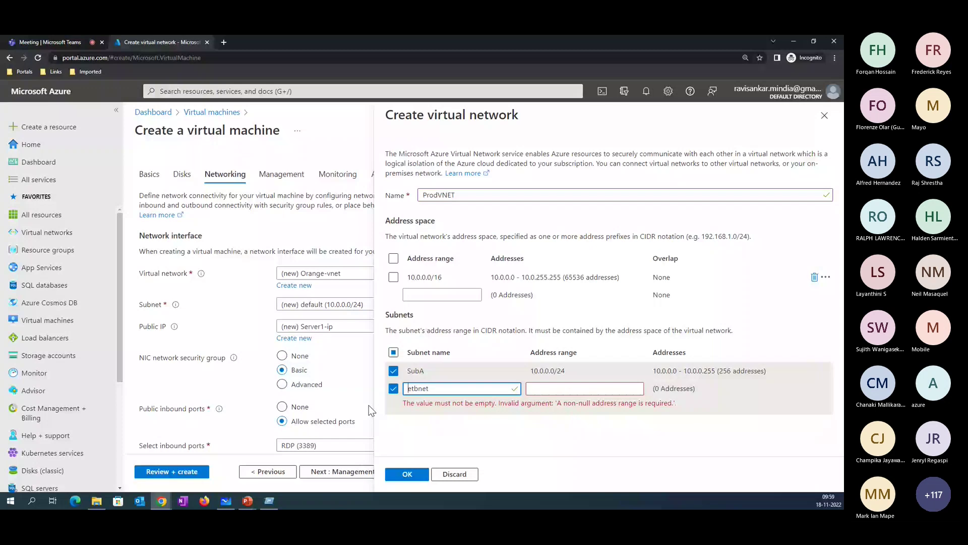
{"action": "key", "text": "ctrl+z"}
{"action": "left_click", "coordinate": [550, 389]}
{"action": "left_click", "coordinate": [550, 389]}
{"action": "type", "text": "10.0."}
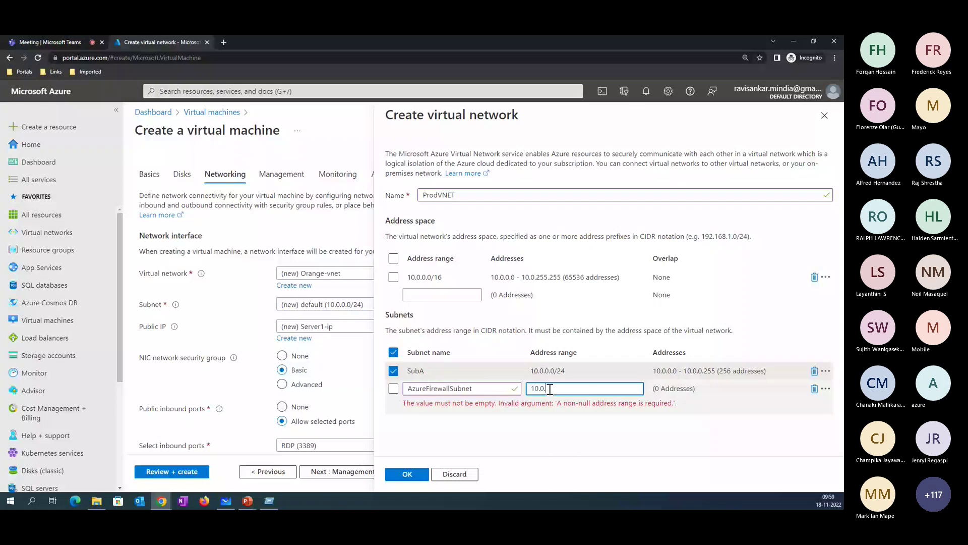
{"action": "type", "text": "1.0"}
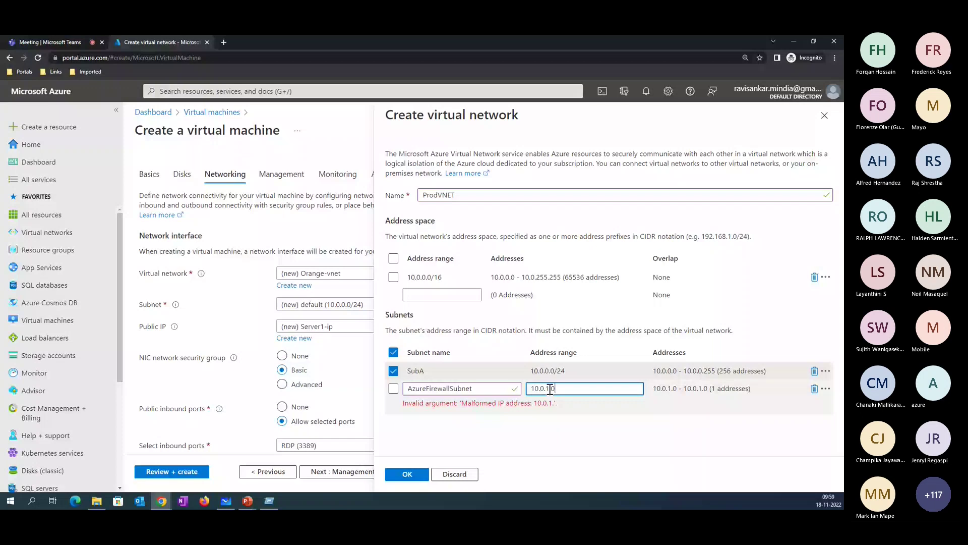
{"action": "type", "text": "/24"}
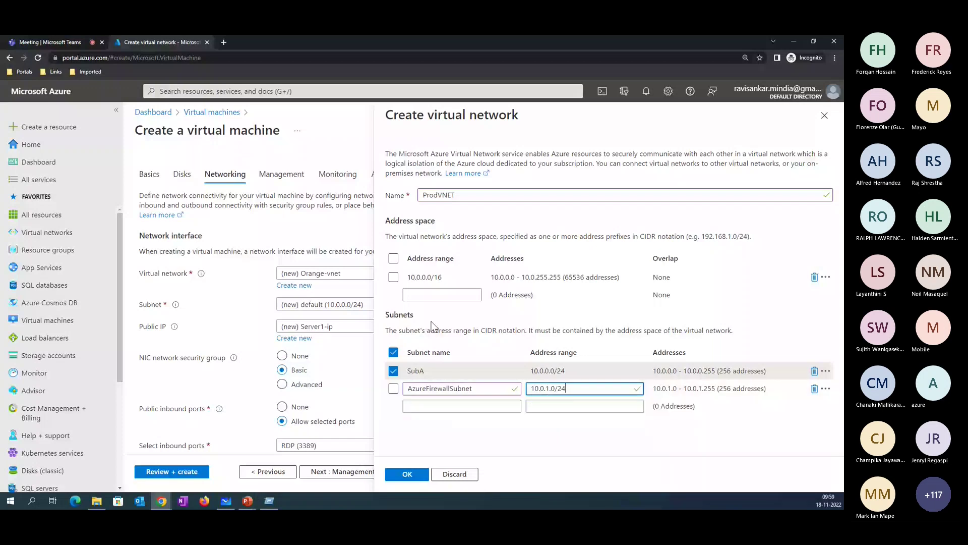
- Accept the ProdVNET virtual network settings and create the Server1 virtual machine
{"action": "left_click", "coordinate": [394, 277]}
{"action": "left_click", "coordinate": [407, 474]}
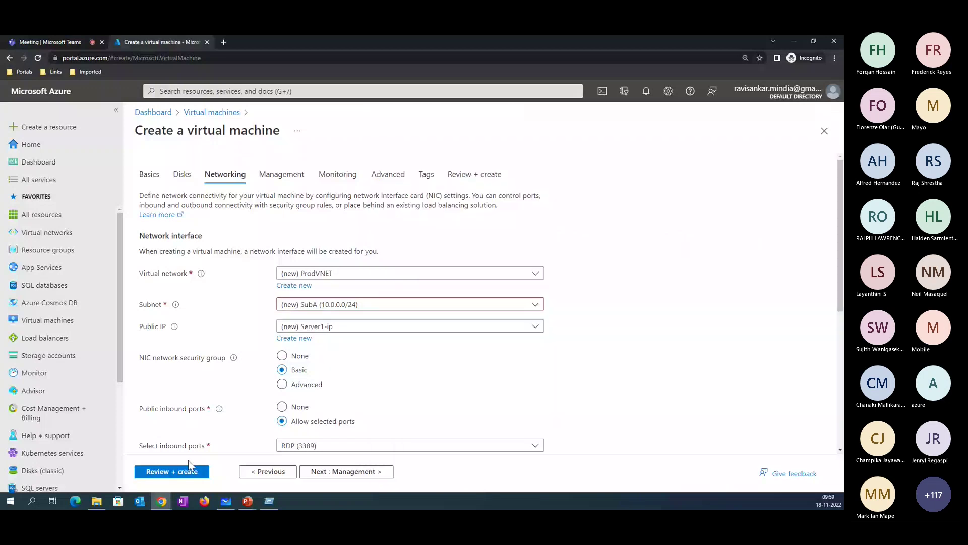
{"action": "left_click", "coordinate": [189, 464]}
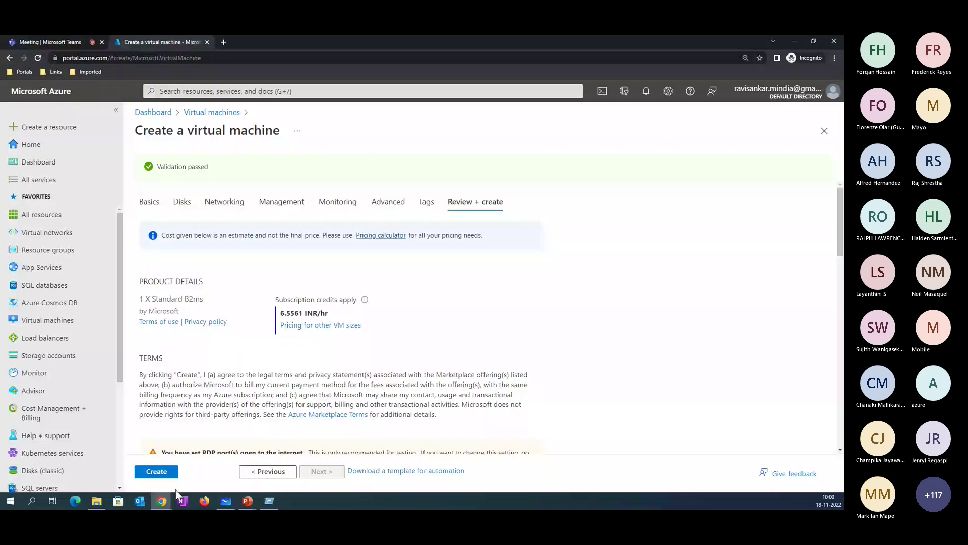
{"action": "left_click", "coordinate": [167, 474]}
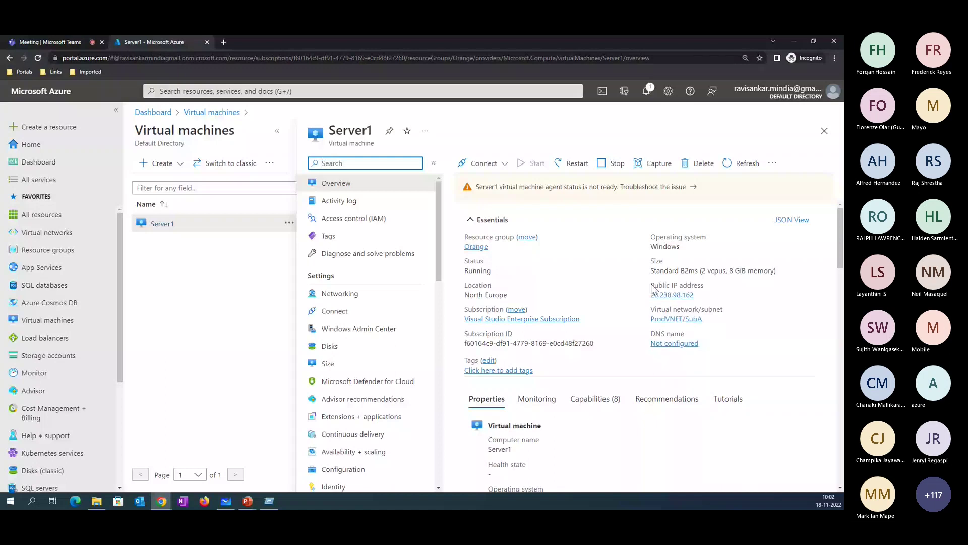
- Check Server1's private IP address in its overview properties and open its networking settings
{"action": "scroll", "coordinate": [582, 334], "scroll_direction": "down", "scroll_amount": 5}
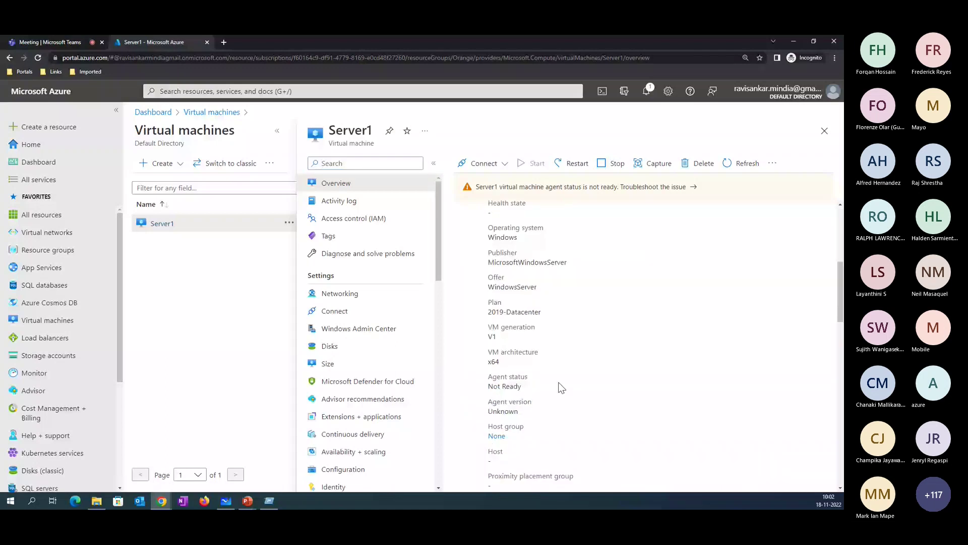
{"action": "scroll", "coordinate": [558, 382], "scroll_direction": "down", "scroll_amount": 4}
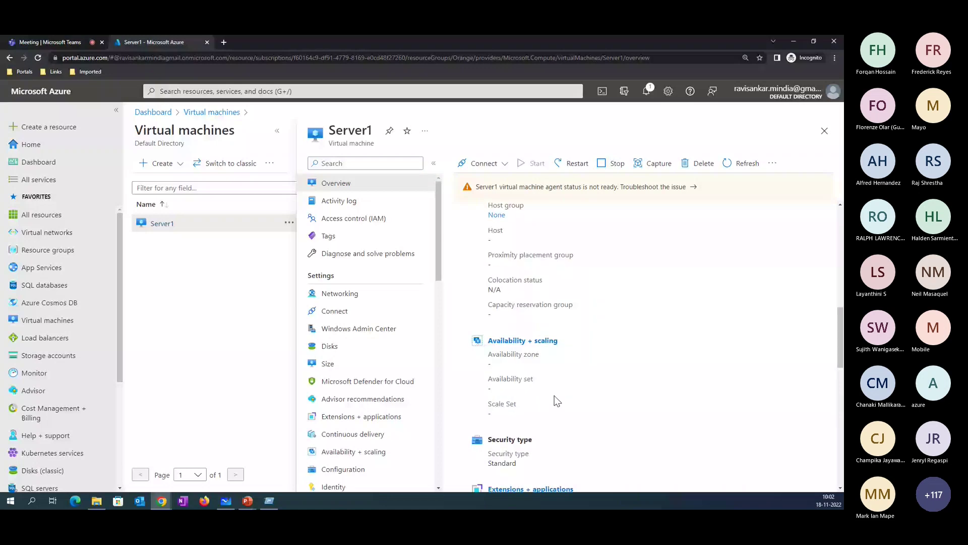
{"action": "scroll", "coordinate": [555, 395], "scroll_direction": "down", "scroll_amount": 5}
{"action": "left_click_drag", "start_coordinate": [581, 363], "coordinate": [522, 365]}
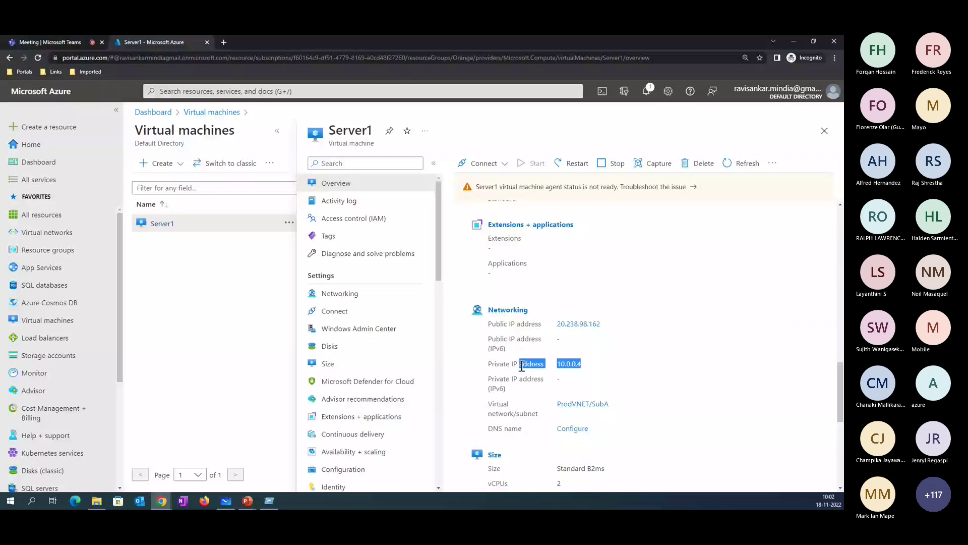
{"action": "scroll", "coordinate": [522, 365], "scroll_direction": "up", "scroll_amount": 3}
{"action": "left_click", "coordinate": [340, 293]}
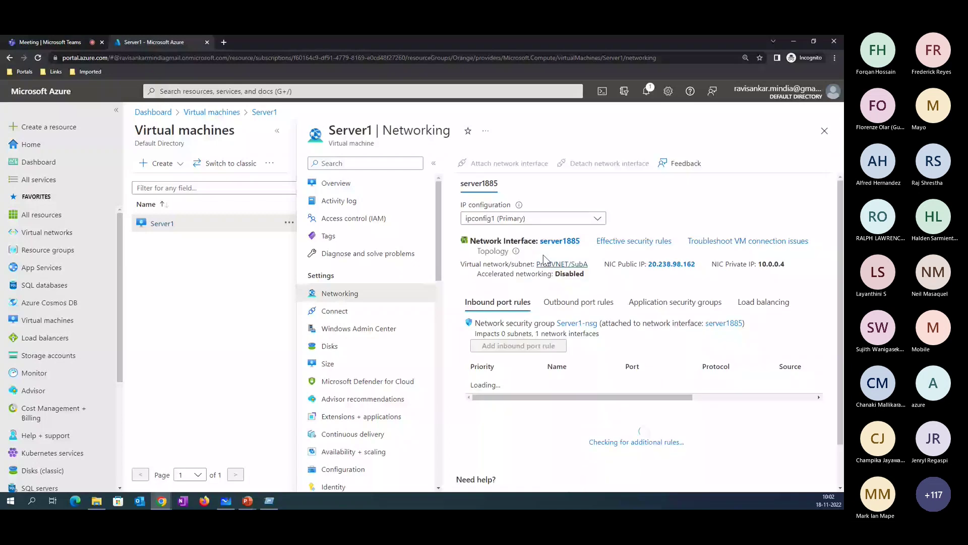
- Disassociate the public IP address from the ipconfig1 configuration of Server1's network interface and save the change
{"action": "left_click", "coordinate": [514, 242]}
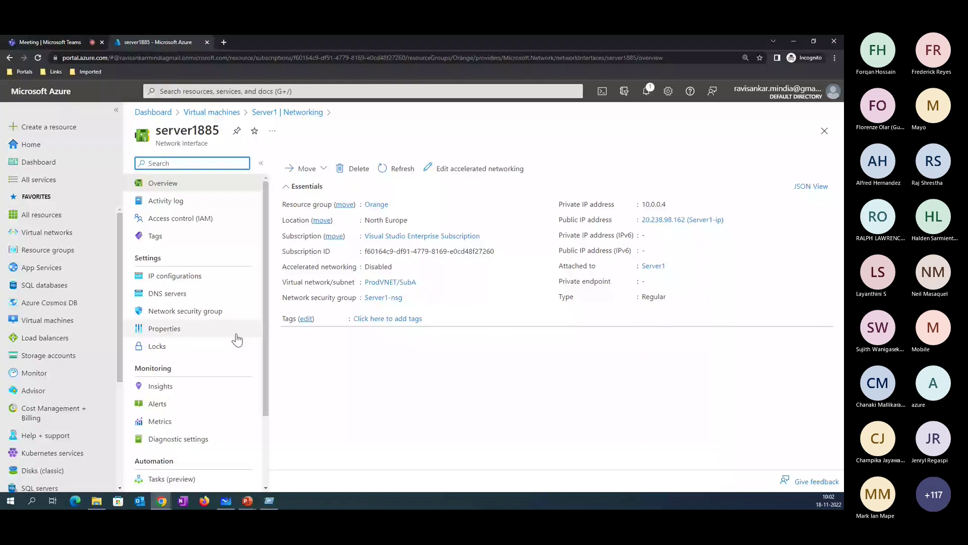
{"action": "left_click", "coordinate": [174, 275]}
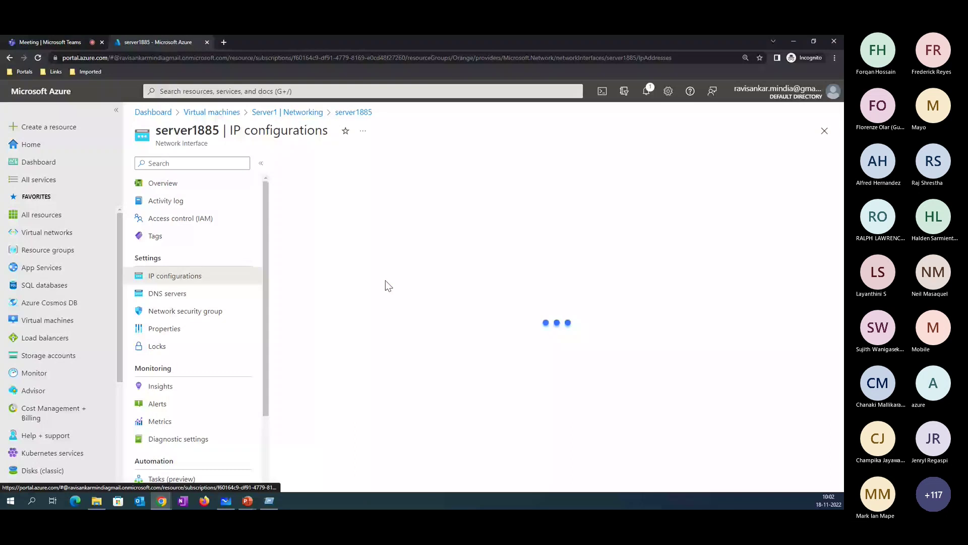
{"action": "left_click", "coordinate": [442, 368]}
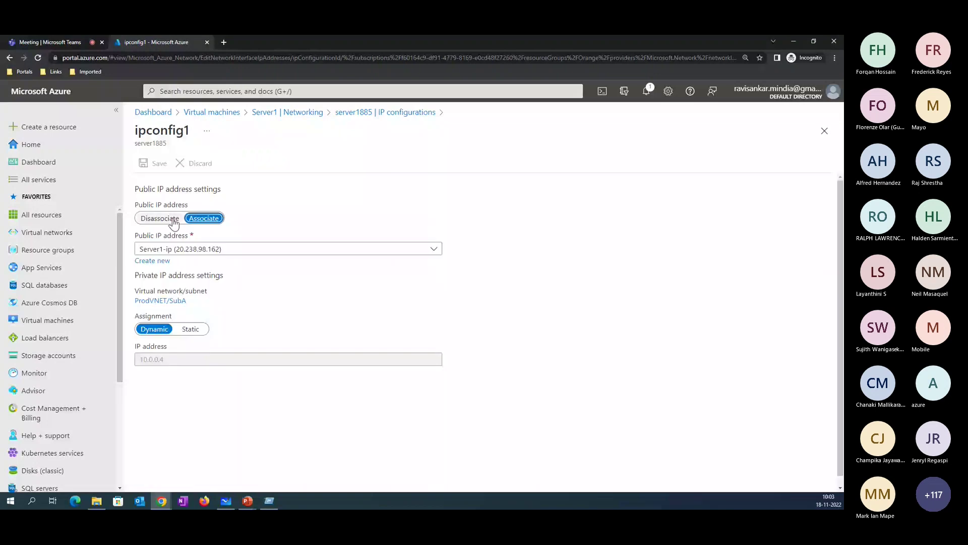
{"action": "left_click", "coordinate": [160, 218]}
{"action": "left_click", "coordinate": [159, 166]}
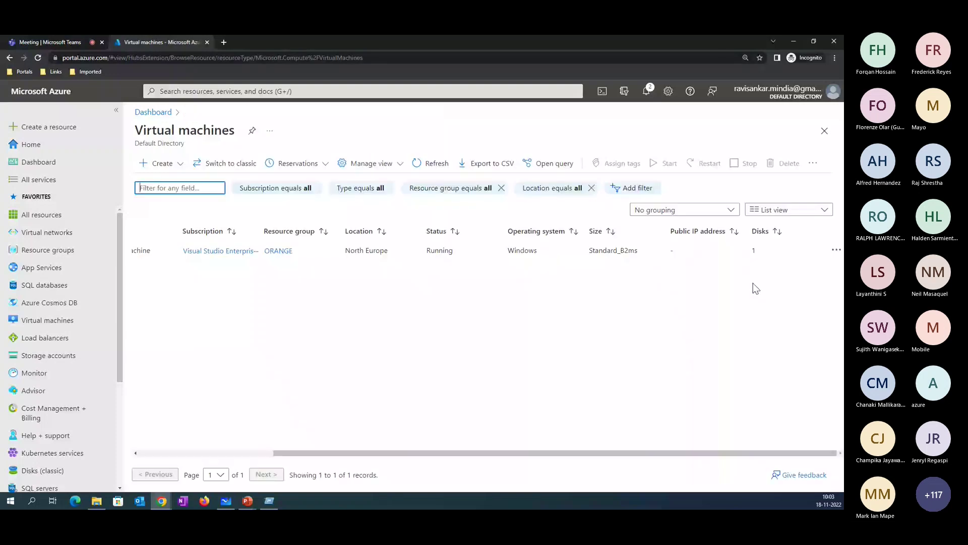
- Check Server1's public IP address in the virtual machines list and on its overview page
{"action": "double_click", "coordinate": [672, 250]}
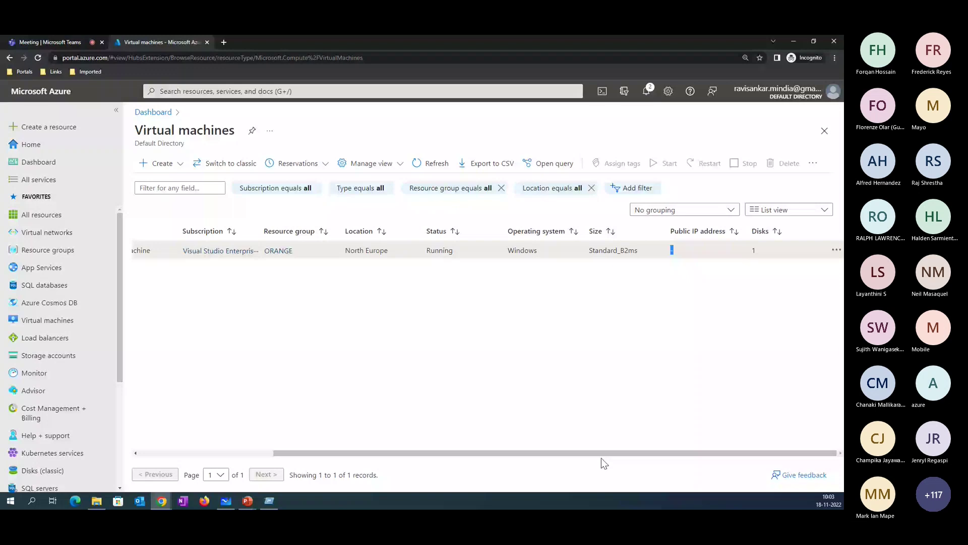
{"action": "left_click_drag", "start_coordinate": [602, 458], "coordinate": [409, 446]}
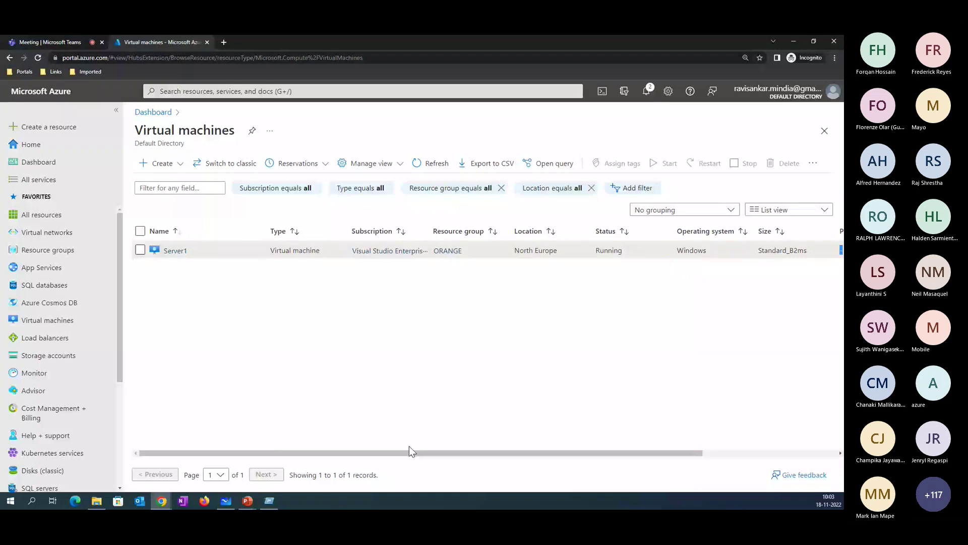
{"action": "left_click", "coordinate": [214, 258]}
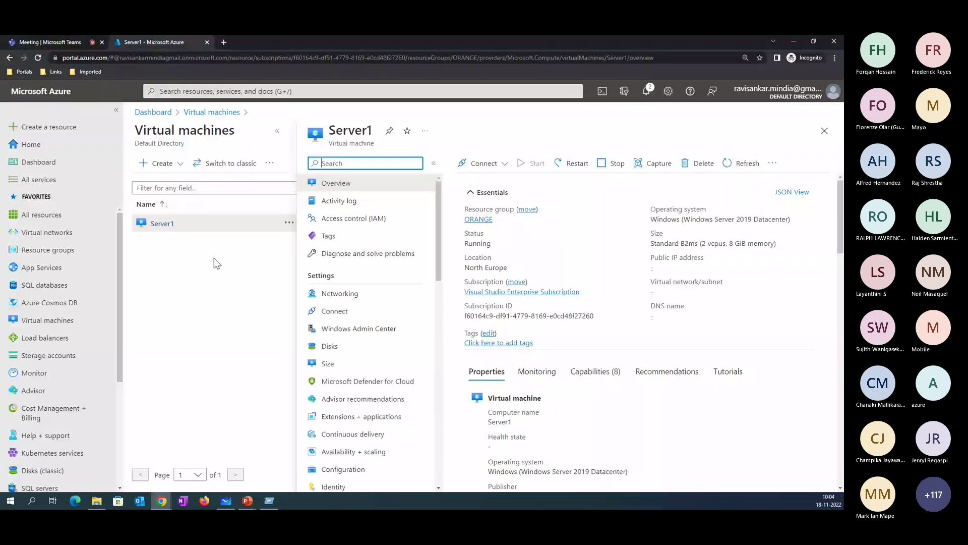
{"action": "triple_click", "coordinate": [659, 268]}
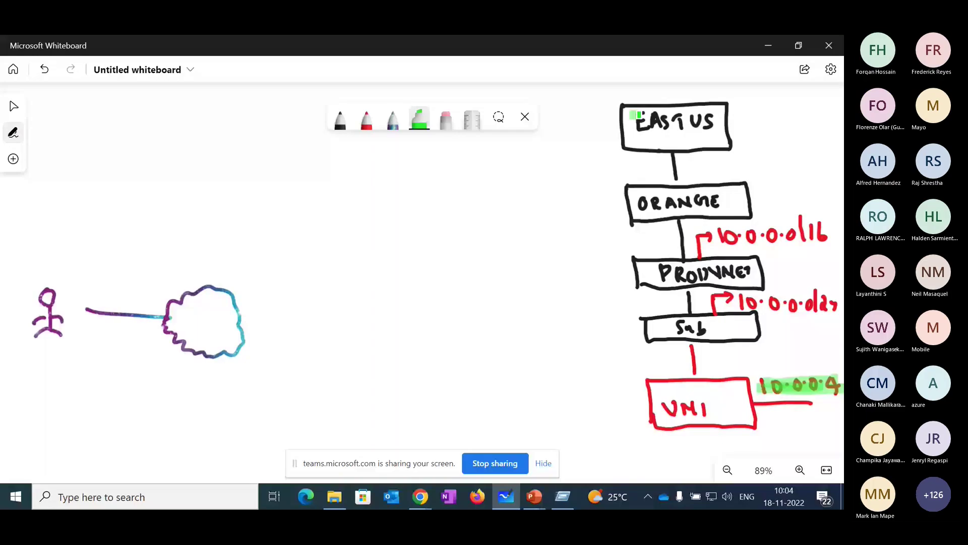
- Switch to Microsoft Whiteboard and highlight the EASTUS, ORANGE, PRODVNET, Sub and VM1 labels and their IP addresses in green
{"action": "left_click_drag", "start_coordinate": [639, 115], "coordinate": [707, 121]}
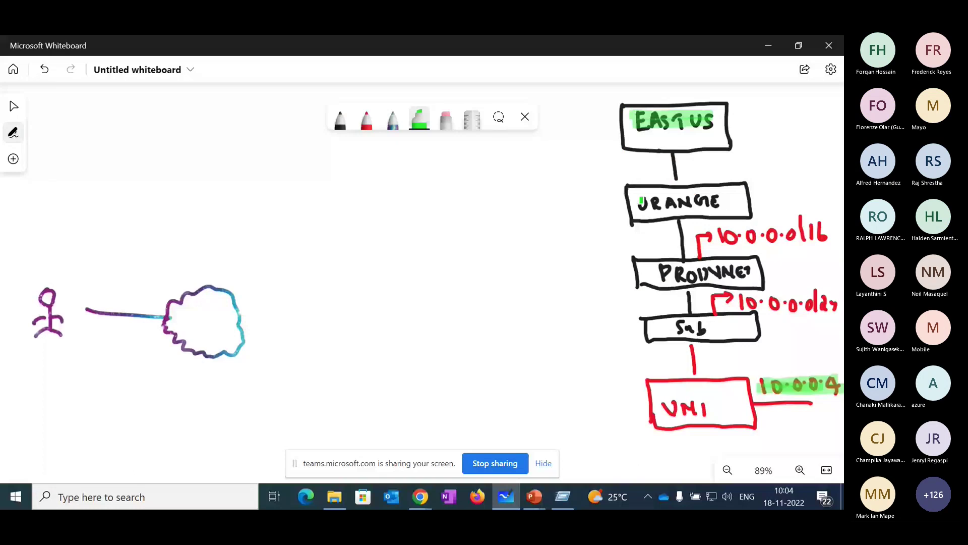
{"action": "left_click_drag", "start_coordinate": [641, 202], "coordinate": [722, 201]}
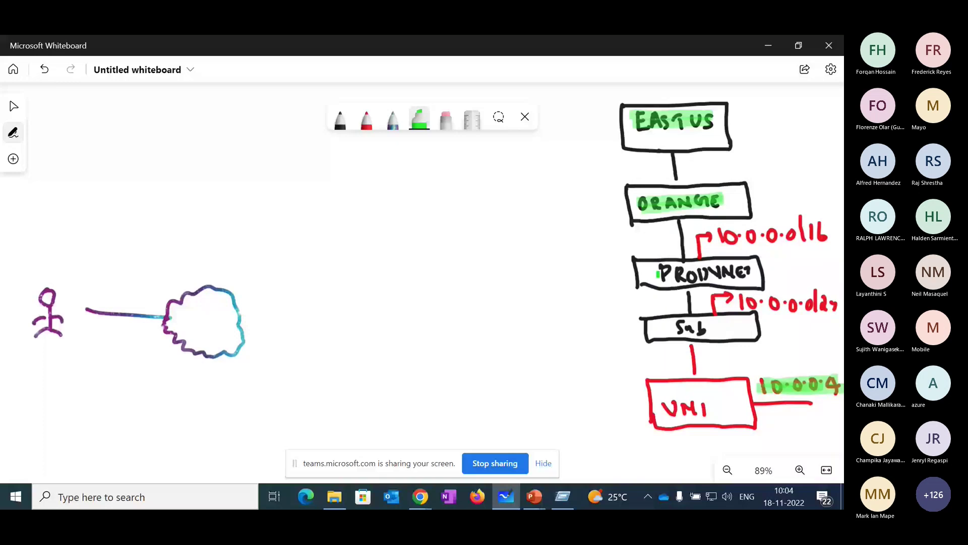
{"action": "left_click_drag", "start_coordinate": [658, 273], "coordinate": [747, 273]}
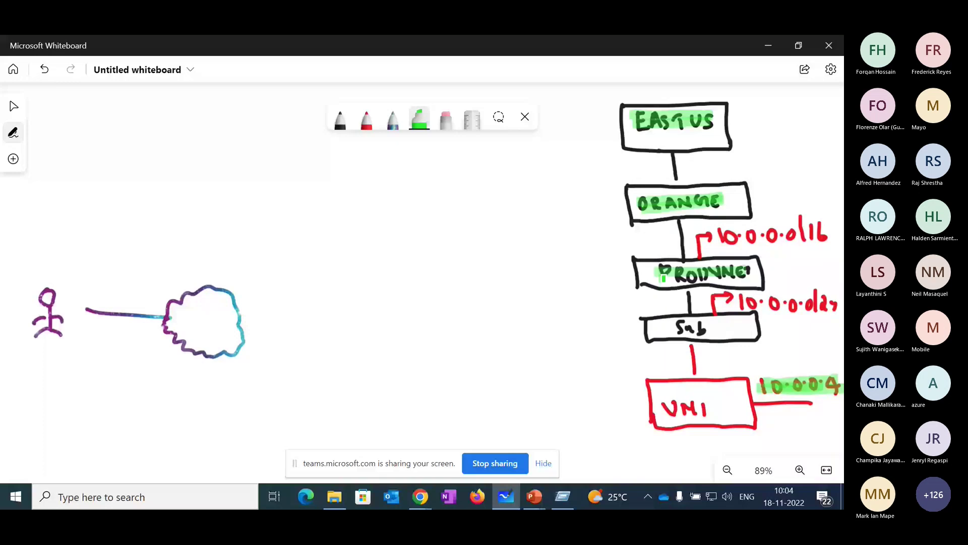
{"action": "left_click_drag", "start_coordinate": [663, 275], "coordinate": [746, 271]}
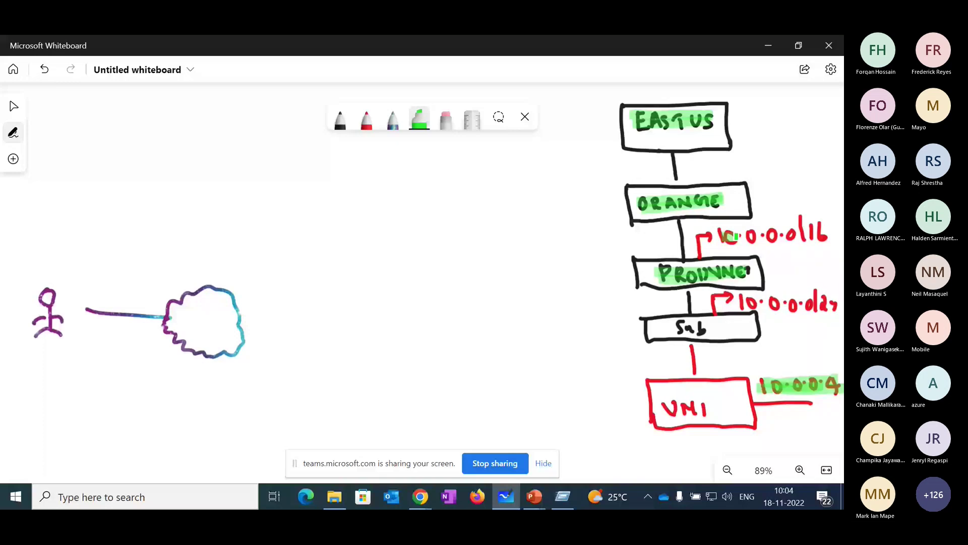
{"action": "left_click_drag", "start_coordinate": [735, 236], "coordinate": [828, 235]}
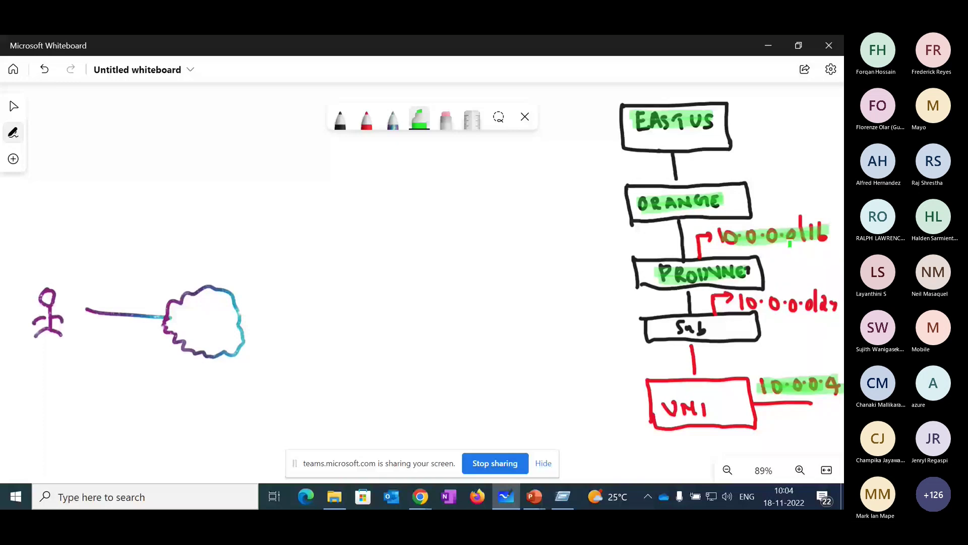
{"action": "left_click_drag", "start_coordinate": [740, 303], "coordinate": [830, 303]}
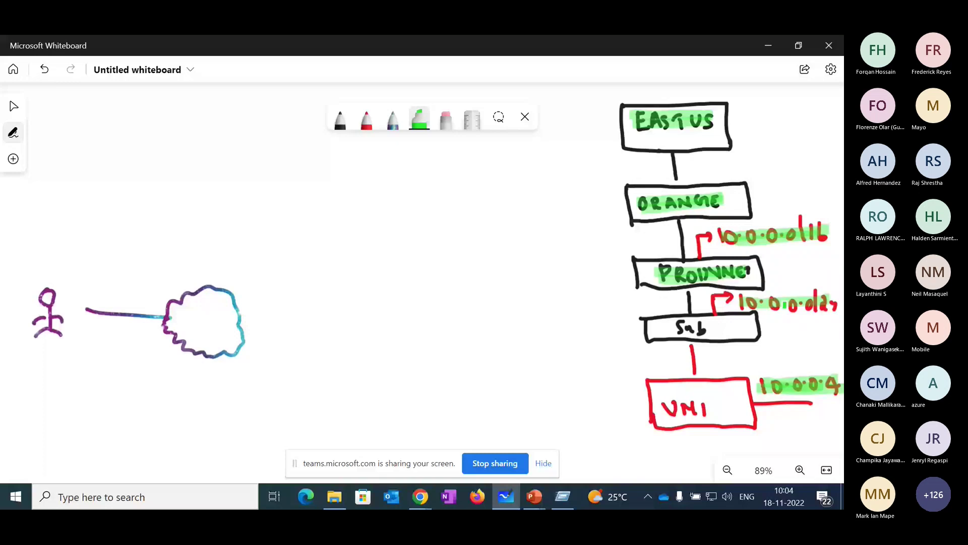
{"action": "left_click_drag", "start_coordinate": [679, 328], "coordinate": [720, 328]}
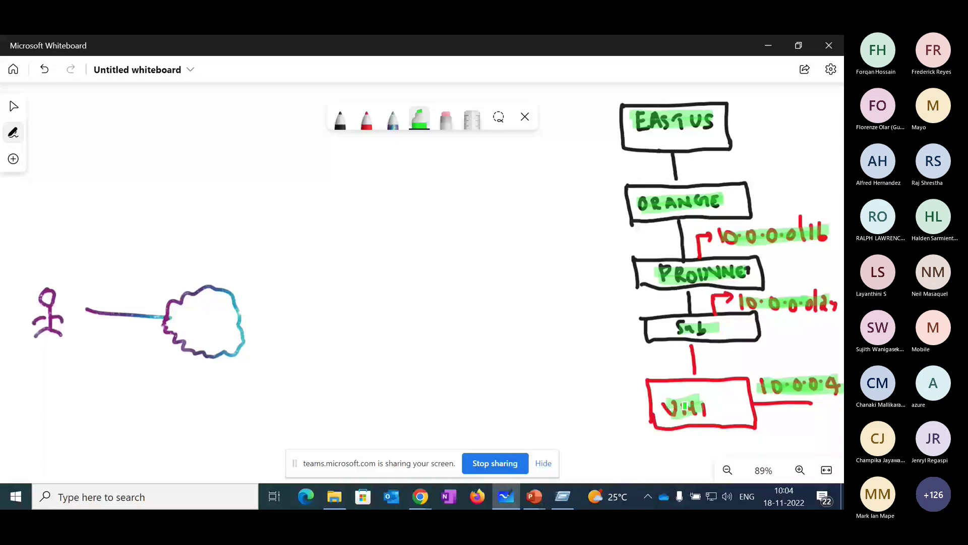
{"action": "left_click_drag", "start_coordinate": [757, 382], "coordinate": [840, 385]}
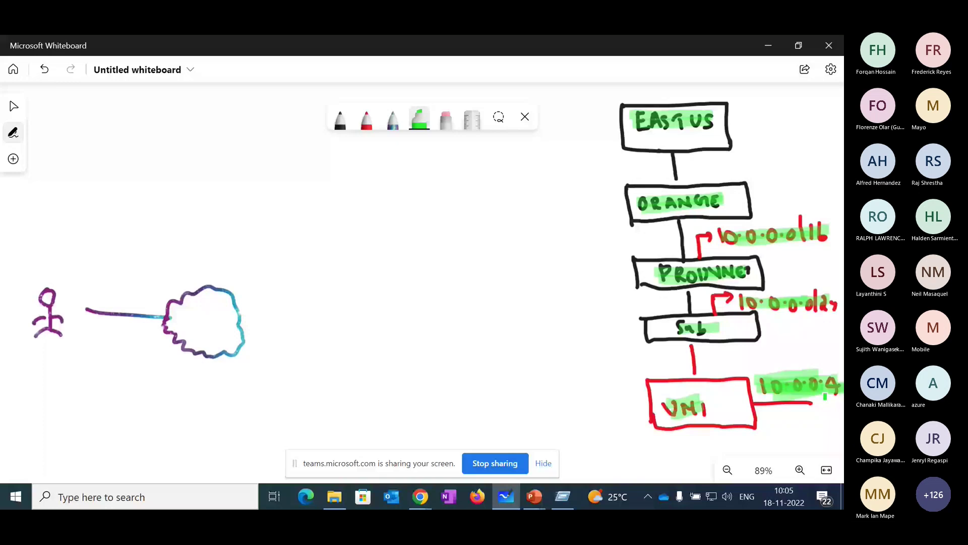
- Write the address x.x.x.0 in black in the empty area above the stick figure
{"action": "left_click", "coordinate": [340, 118]}
{"action": "left_click_drag", "start_coordinate": [53, 107], "coordinate": [68, 121]}
{"action": "left_click_drag", "start_coordinate": [66, 106], "coordinate": [54, 122]}
{"action": "left_click", "coordinate": [72, 115]}
{"action": "left_click_drag", "start_coordinate": [81, 108], "coordinate": [98, 121]}
{"action": "left_click_drag", "start_coordinate": [95, 105], "coordinate": [82, 121]}
{"action": "left_click", "coordinate": [100, 114]}
{"action": "left_click_drag", "start_coordinate": [112, 106], "coordinate": [122, 116]}
{"action": "left_click_drag", "start_coordinate": [121, 106], "coordinate": [108, 117]}
{"action": "left_click", "coordinate": [126, 112]}
{"action": "left_click_drag", "start_coordinate": [137, 104], "coordinate": [149, 115]}
{"action": "mouse_move", "coordinate": [148, 102]}
{"action": "left_mouse_down"}
{"action": "mouse_move", "coordinate": [140, 115]}
{"action": "mouse_move", "coordinate": [187, 121]}
{"action": "left_mouse_up"}
{"action": "left_click", "coordinate": [446, 118]}
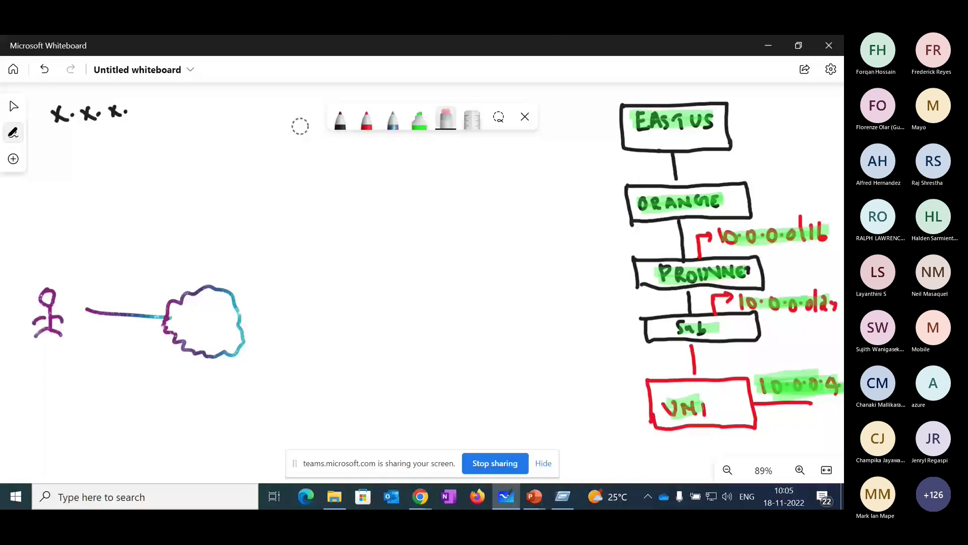
{"action": "left_click", "coordinate": [341, 119]}
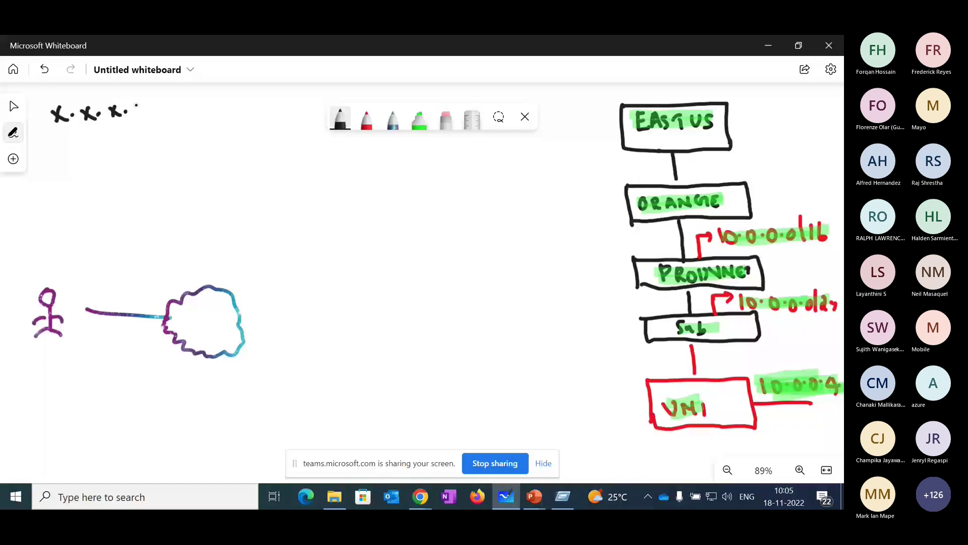
{"action": "left_click_drag", "start_coordinate": [136, 106], "coordinate": [137, 107]}
- Write the addresses x.x.x.1, x.x.x.2 and x.x.x.3 in black beneath x.x.x.0
{"action": "left_click_drag", "start_coordinate": [60, 145], "coordinate": [74, 162]}
{"action": "left_click", "coordinate": [79, 151]}
{"action": "left_click_drag", "start_coordinate": [87, 144], "coordinate": [105, 160]}
{"action": "left_click", "coordinate": [110, 151]}
{"action": "mouse_move", "coordinate": [118, 145]}
{"action": "left_mouse_down"}
{"action": "mouse_move", "coordinate": [135, 159]}
{"action": "mouse_move", "coordinate": [154, 156]}
{"action": "left_mouse_up"}
{"action": "left_click", "coordinate": [138, 152]}
{"action": "left_click", "coordinate": [79, 196]}
{"action": "mouse_move", "coordinate": [59, 184]}
{"action": "left_mouse_down"}
{"action": "mouse_move", "coordinate": [73, 202]}
{"action": "mouse_move", "coordinate": [94, 200]}
{"action": "left_mouse_up"}
{"action": "left_click_drag", "start_coordinate": [91, 187], "coordinate": [141, 196]}
{"action": "left_click", "coordinate": [115, 190]}
{"action": "left_click_drag", "start_coordinate": [139, 179], "coordinate": [127, 195]}
{"action": "left_click", "coordinate": [145, 188]}
{"action": "left_click_drag", "start_coordinate": [158, 178], "coordinate": [168, 189]}
{"action": "left_click", "coordinate": [85, 238]}
{"action": "mouse_move", "coordinate": [62, 228]}
{"action": "left_mouse_down"}
{"action": "mouse_move", "coordinate": [79, 244]}
{"action": "mouse_move", "coordinate": [99, 240]}
{"action": "left_mouse_up"}
{"action": "left_click_drag", "start_coordinate": [98, 226], "coordinate": [116, 237]}
{"action": "left_click", "coordinate": [125, 231]}
{"action": "left_click_drag", "start_coordinate": [149, 218], "coordinate": [142, 232]}
{"action": "left_click_drag", "start_coordinate": [137, 224], "coordinate": [150, 234]}
{"action": "left_click", "coordinate": [153, 229]}
{"action": "left_click_drag", "start_coordinate": [166, 214], "coordinate": [168, 231]}
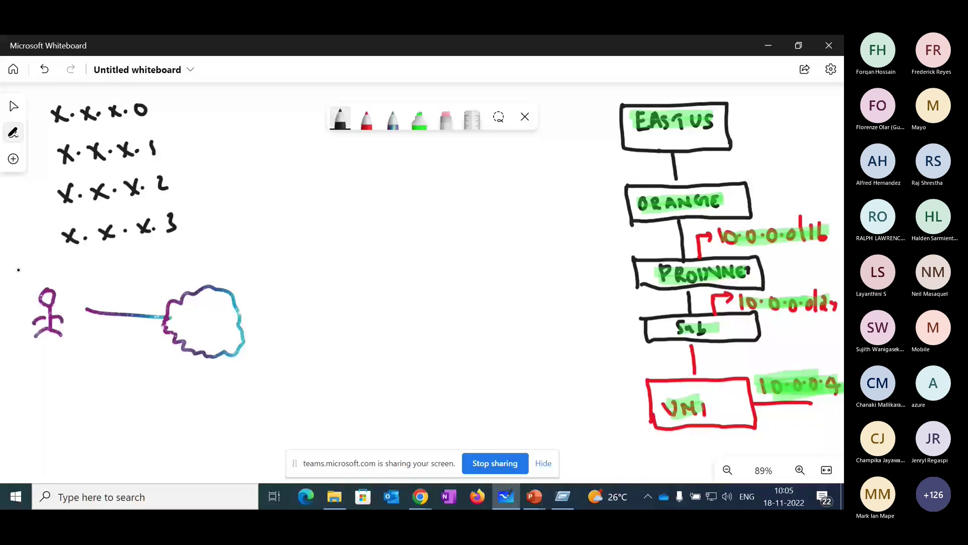
- Underline the address list, bracket it with a wavy line and label it "Reserved IP" with an arrow to "Distr"
{"action": "left_click_drag", "start_coordinate": [18, 273], "coordinate": [256, 241]}
{"action": "mouse_move", "coordinate": [171, 107]}
{"action": "left_mouse_down"}
{"action": "mouse_move", "coordinate": [188, 122]}
{"action": "mouse_move", "coordinate": [208, 215]}
{"action": "left_mouse_up"}
{"action": "left_click_drag", "start_coordinate": [210, 185], "coordinate": [229, 183]}
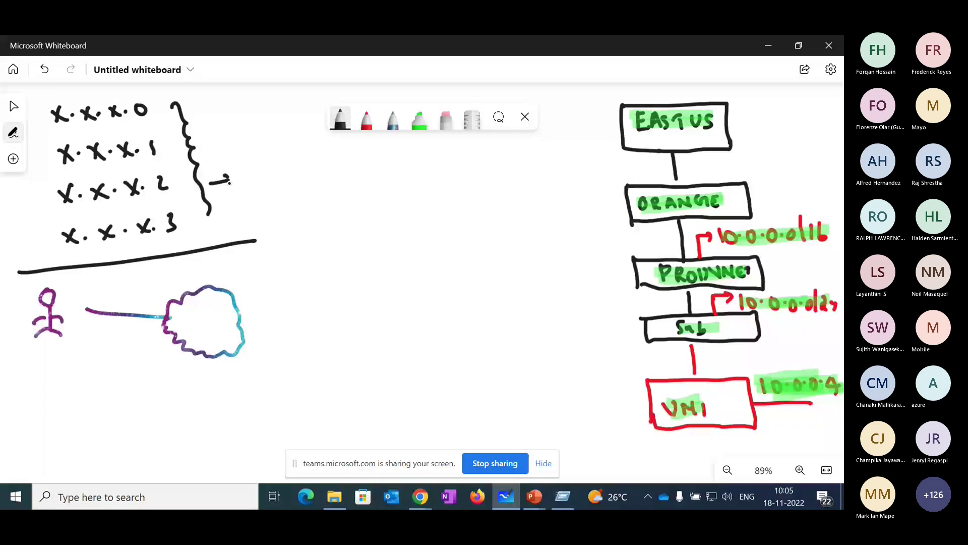
{"action": "left_click_drag", "start_coordinate": [231, 172], "coordinate": [233, 183]}
{"action": "left_click_drag", "start_coordinate": [237, 171], "coordinate": [238, 186]}
{"action": "left_click_drag", "start_coordinate": [250, 175], "coordinate": [251, 183]}
{"action": "left_click_drag", "start_coordinate": [260, 171], "coordinate": [255, 182]}
{"action": "left_click_drag", "start_coordinate": [263, 166], "coordinate": [286, 177]}
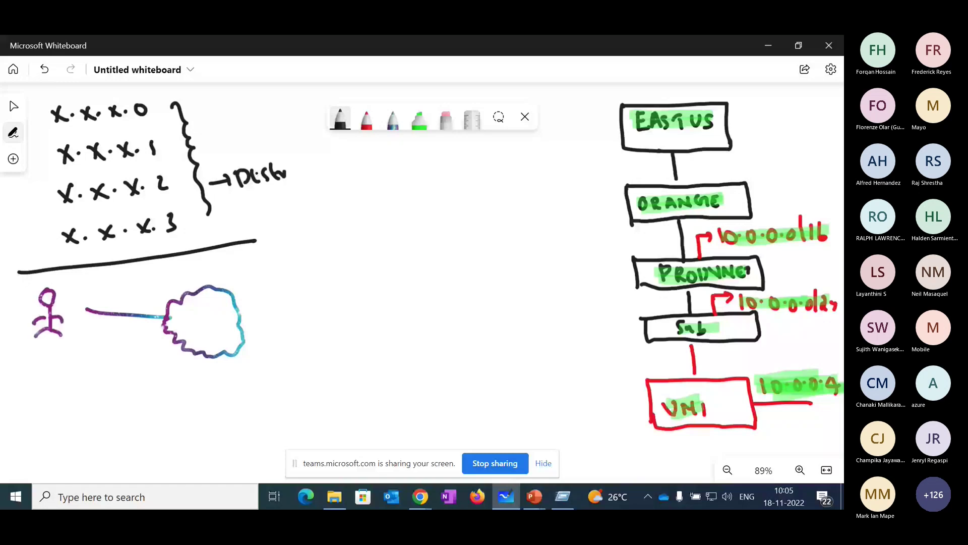
{"action": "left_click_drag", "start_coordinate": [205, 105], "coordinate": [218, 124]}
{"action": "mouse_move", "coordinate": [220, 117]}
{"action": "left_mouse_down"}
{"action": "mouse_move", "coordinate": [260, 114]}
{"action": "mouse_move", "coordinate": [289, 93]}
{"action": "left_mouse_up"}
{"action": "left_click_drag", "start_coordinate": [277, 121], "coordinate": [277, 137]}
{"action": "left_click_drag", "start_coordinate": [284, 119], "coordinate": [286, 136]}
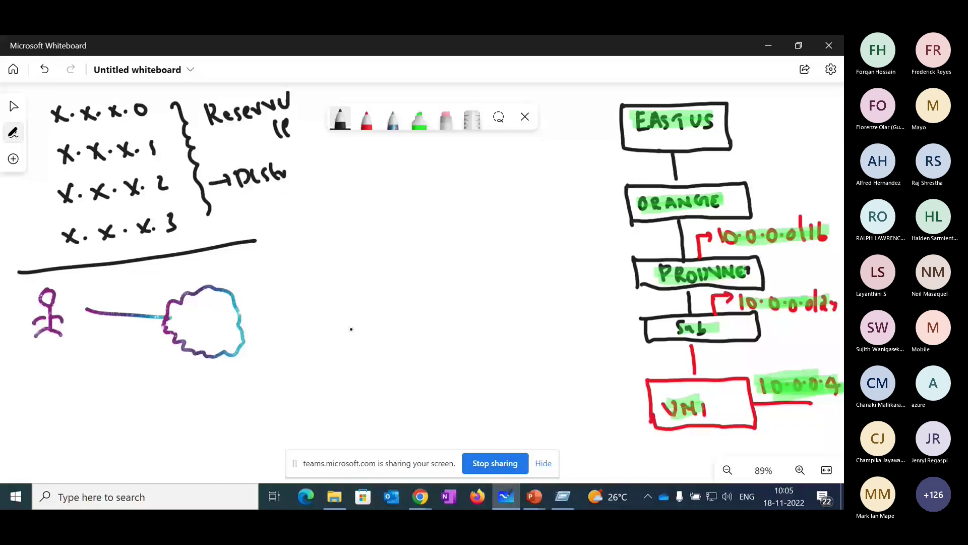
- Write the address 10.0.0.4 in black between the cloud and the network hierarchy diagram
{"action": "left_click_drag", "start_coordinate": [335, 305], "coordinate": [338, 326]}
{"action": "left_click_drag", "start_coordinate": [349, 310], "coordinate": [348, 311]}
{"action": "left_click", "coordinate": [366, 315]}
{"action": "left_click_drag", "start_coordinate": [383, 306], "coordinate": [382, 308]}
{"action": "left_click", "coordinate": [395, 315]}
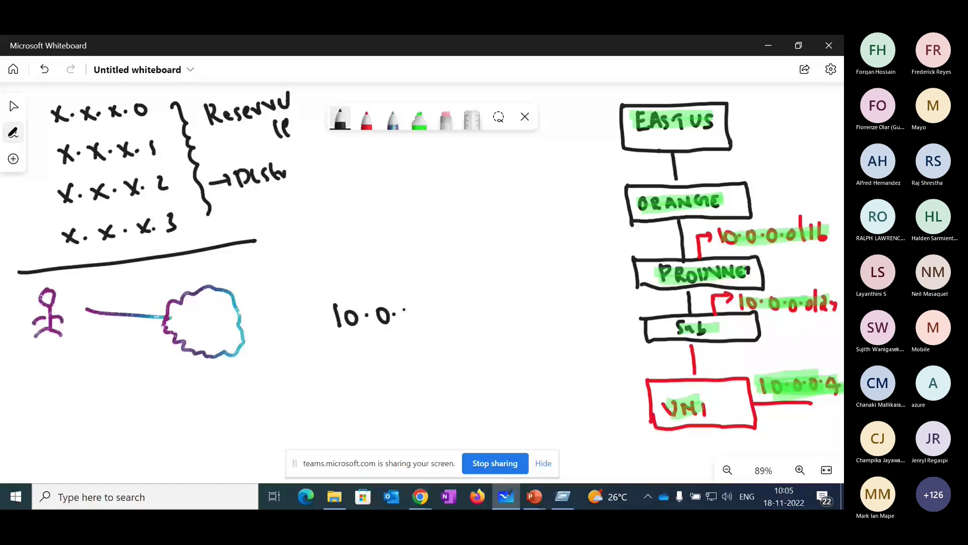
{"action": "left_click_drag", "start_coordinate": [414, 306], "coordinate": [413, 306]}
{"action": "left_click", "coordinate": [425, 312]}
{"action": "left_click_drag", "start_coordinate": [442, 302], "coordinate": [456, 318]}
{"action": "left_click_drag", "start_coordinate": [451, 303], "coordinate": [453, 325]}
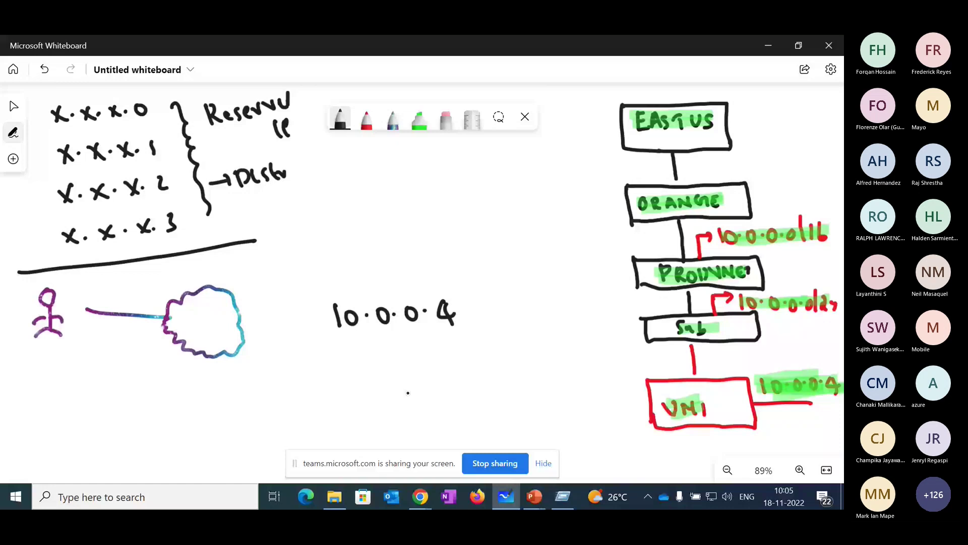
- Write the address 10.0.1.4 below the cloud and circle the final 4 of 10.0.0.4
{"action": "left_click_drag", "start_coordinate": [95, 376], "coordinate": [100, 407]}
{"action": "left_click_drag", "start_coordinate": [116, 385], "coordinate": [115, 386]}
{"action": "left_click", "coordinate": [130, 384]}
{"action": "left_click", "coordinate": [167, 382]}
{"action": "left_click_drag", "start_coordinate": [153, 380], "coordinate": [182, 388]}
{"action": "left_click", "coordinate": [198, 379]}
{"action": "left_click_drag", "start_coordinate": [214, 367], "coordinate": [229, 383]}
{"action": "left_click_drag", "start_coordinate": [222, 366], "coordinate": [224, 389]}
{"action": "left_click_drag", "start_coordinate": [434, 298], "coordinate": [469, 298]}
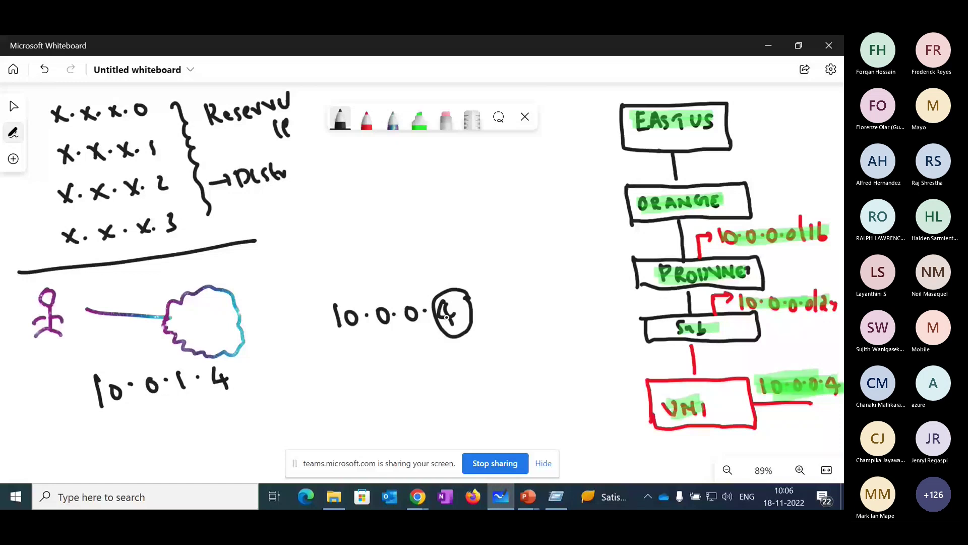
- Erase the bracket and its labels, and mark x.x.x.0 as Net, x.x.x.1 as GW and the last two addresses as Azure DNS in red
{"action": "key", "text": "e"}
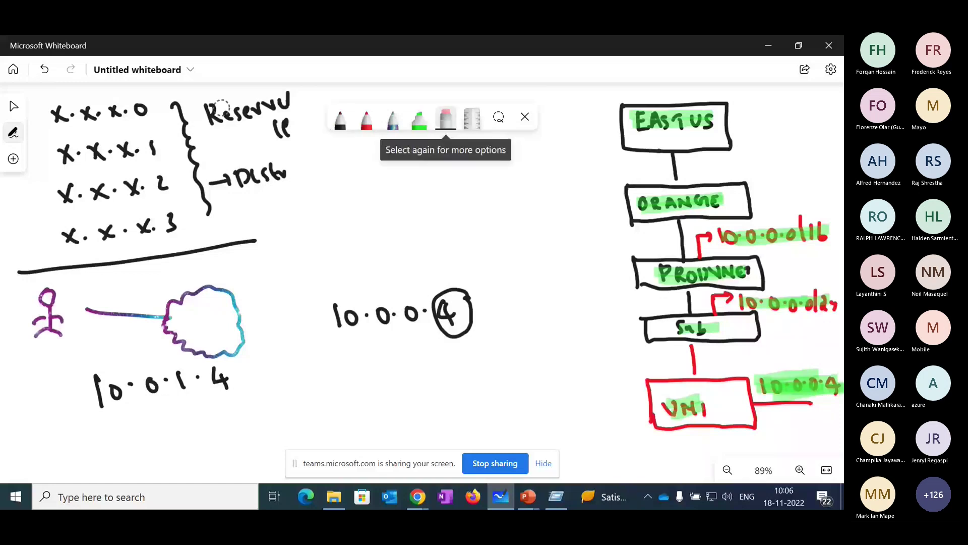
{"action": "mouse_move", "coordinate": [222, 107]}
{"action": "left_mouse_down"}
{"action": "mouse_move", "coordinate": [289, 128]}
{"action": "mouse_move", "coordinate": [292, 99]}
{"action": "left_mouse_up"}
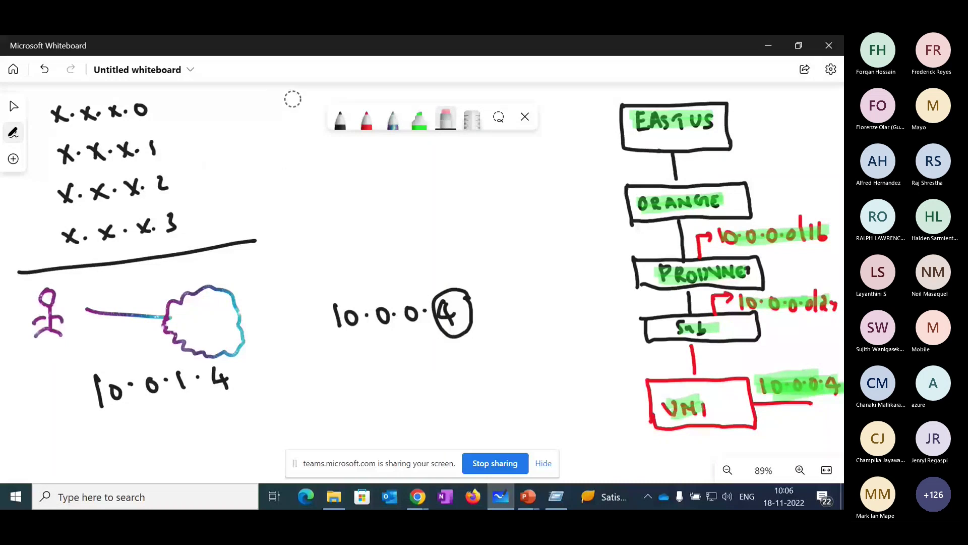
{"action": "left_click", "coordinate": [367, 120]}
{"action": "mouse_move", "coordinate": [176, 175]}
{"action": "left_mouse_down"}
{"action": "mouse_move", "coordinate": [197, 211]}
{"action": "mouse_move", "coordinate": [212, 198]}
{"action": "left_mouse_up"}
{"action": "left_click_drag", "start_coordinate": [211, 204], "coordinate": [228, 202]}
{"action": "mouse_move", "coordinate": [231, 191]}
{"action": "left_mouse_down"}
{"action": "mouse_move", "coordinate": [244, 199]}
{"action": "mouse_move", "coordinate": [267, 180]}
{"action": "left_mouse_up"}
{"action": "left_click_drag", "start_coordinate": [268, 186], "coordinate": [278, 182]}
{"action": "left_click", "coordinate": [285, 174]}
{"action": "mouse_move", "coordinate": [280, 180]}
{"action": "left_mouse_down"}
{"action": "mouse_move", "coordinate": [283, 188]}
{"action": "mouse_move", "coordinate": [298, 176]}
{"action": "left_mouse_up"}
{"action": "left_click_drag", "start_coordinate": [301, 181], "coordinate": [316, 171]}
{"action": "left_click_drag", "start_coordinate": [322, 169], "coordinate": [324, 178]}
{"action": "left_click_drag", "start_coordinate": [169, 147], "coordinate": [242, 121]}
{"action": "left_click_drag", "start_coordinate": [153, 108], "coordinate": [170, 100]}
{"action": "left_click_drag", "start_coordinate": [172, 106], "coordinate": [205, 99]}
{"action": "left_click_drag", "start_coordinate": [210, 86], "coordinate": [214, 94]}
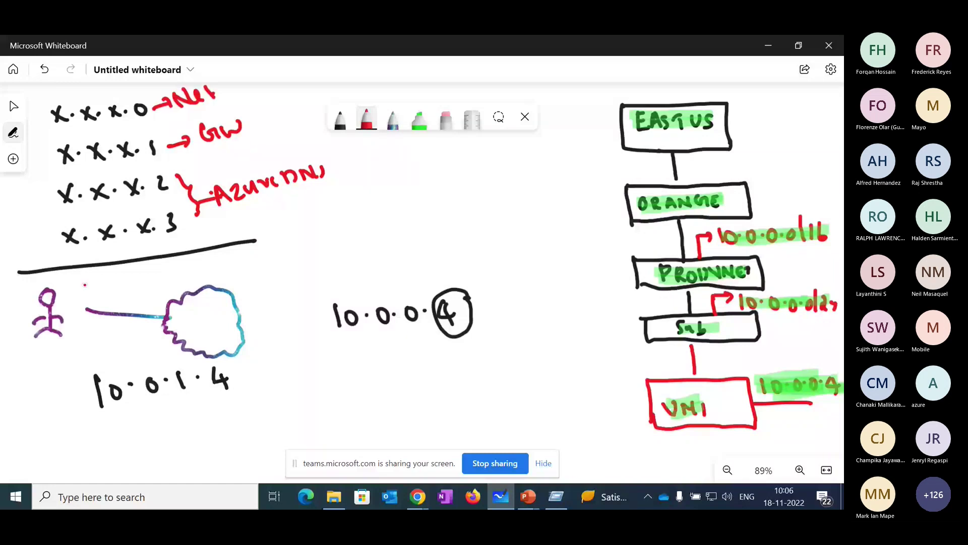
- Write x.x.x.255 in red below the address list and point it to an abbreviated broadcast label
{"action": "left_click_drag", "start_coordinate": [79, 276], "coordinate": [94, 292]}
{"action": "left_click_drag", "start_coordinate": [115, 275], "coordinate": [128, 288]}
{"action": "left_click_drag", "start_coordinate": [150, 269], "coordinate": [163, 283]}
{"action": "left_click_drag", "start_coordinate": [183, 262], "coordinate": [200, 277]}
{"action": "left_click_drag", "start_coordinate": [201, 262], "coordinate": [207, 271]}
{"action": "left_click_drag", "start_coordinate": [210, 259], "coordinate": [219, 267]}
{"action": "left_click_drag", "start_coordinate": [222, 264], "coordinate": [235, 255]}
{"action": "left_click_drag", "start_coordinate": [256, 242], "coordinate": [267, 258]}
{"action": "left_click_drag", "start_coordinate": [272, 247], "coordinate": [296, 241]}
{"action": "left_click_drag", "start_coordinate": [299, 239], "coordinate": [316, 232]}
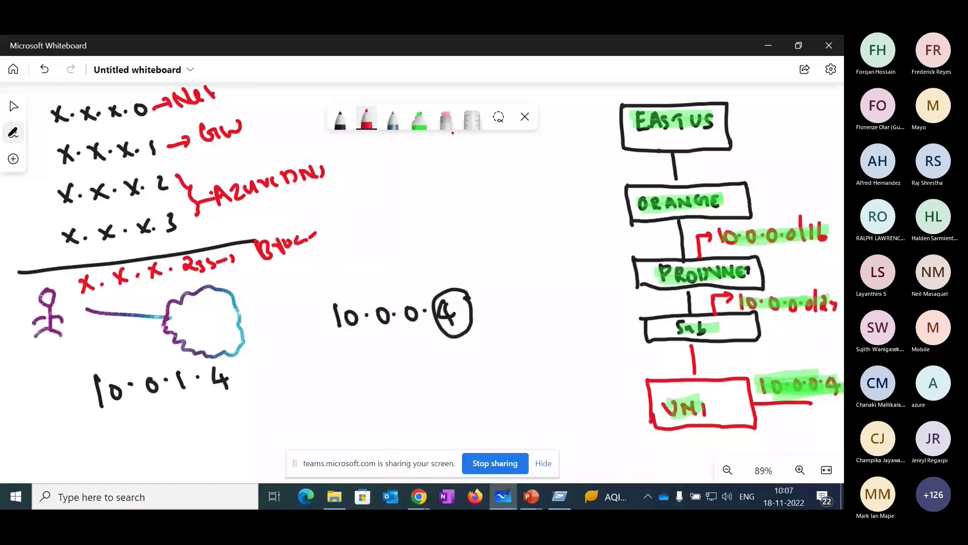
- Erase the address notes, stick figure and cloud, keeping only the network hierarchy diagram
{"action": "left_click", "coordinate": [448, 125]}
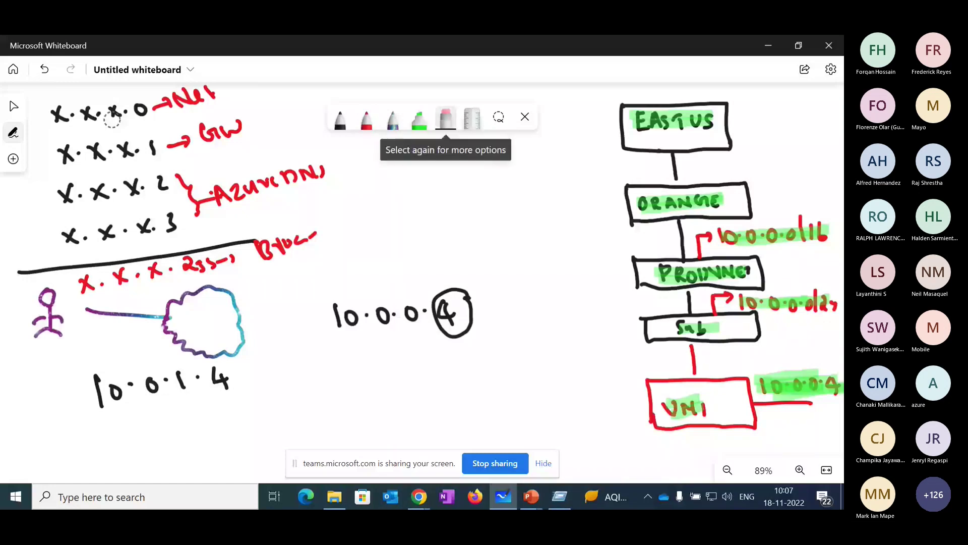
{"action": "left_click_drag", "start_coordinate": [112, 119], "coordinate": [117, 221]}
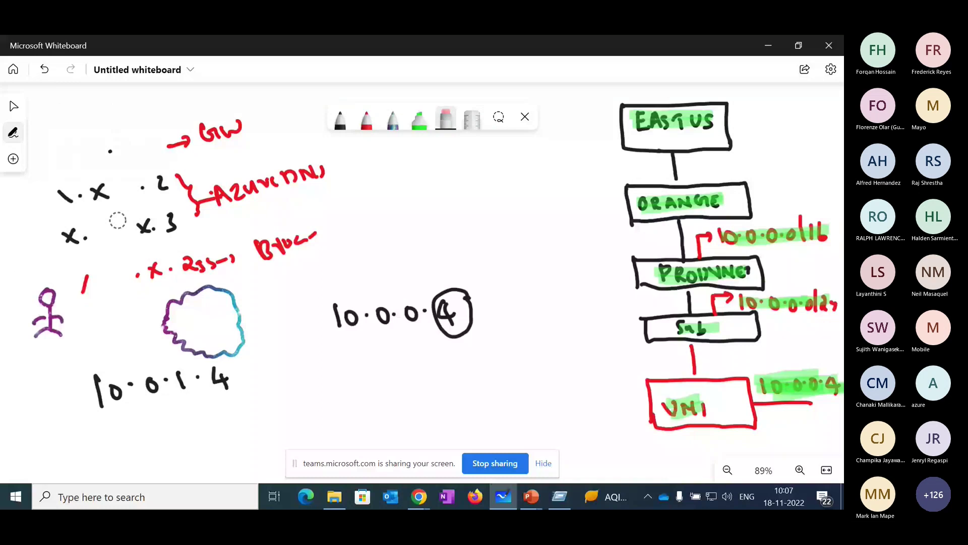
{"action": "mouse_move", "coordinate": [117, 221]}
{"action": "left_mouse_down"}
{"action": "mouse_move", "coordinate": [151, 437]}
{"action": "mouse_move", "coordinate": [328, 271]}
{"action": "mouse_move", "coordinate": [250, 117]}
{"action": "mouse_move", "coordinate": [222, 241]}
{"action": "mouse_move", "coordinate": [231, 381]}
{"action": "mouse_move", "coordinate": [189, 283]}
{"action": "left_mouse_up"}
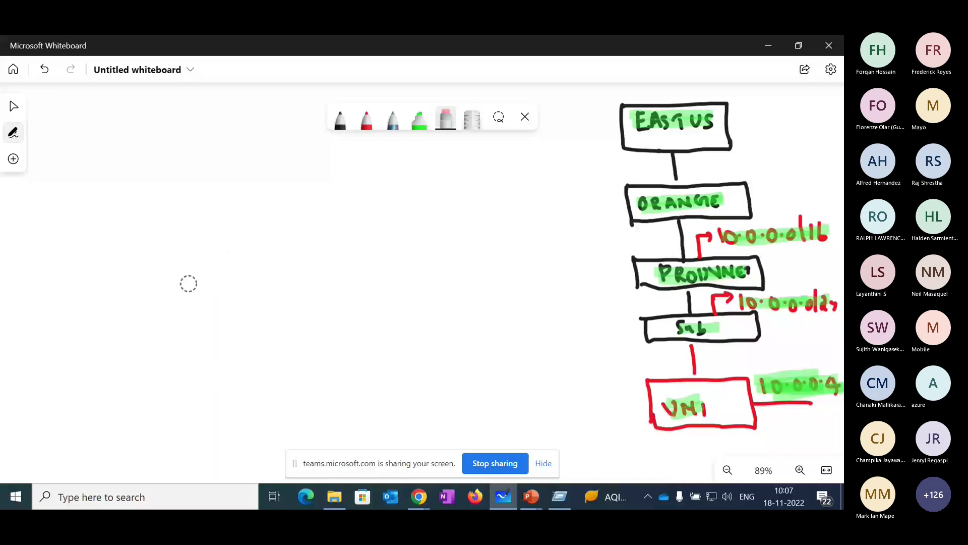
- Draw a tall black rectangle in the empty area beside the hierarchy diagram, with a horizontal line extending from each side
{"action": "left_click", "coordinate": [340, 118]}
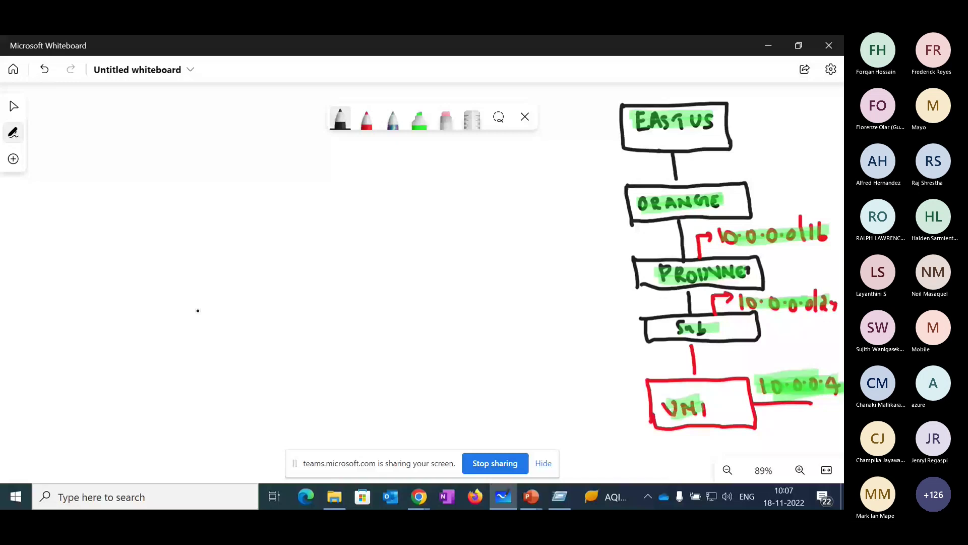
{"action": "left_click_drag", "start_coordinate": [259, 229], "coordinate": [283, 404]}
{"action": "mouse_move", "coordinate": [258, 229]}
{"action": "left_mouse_down"}
{"action": "mouse_move", "coordinate": [346, 311]}
{"action": "mouse_move", "coordinate": [280, 404]}
{"action": "left_mouse_up"}
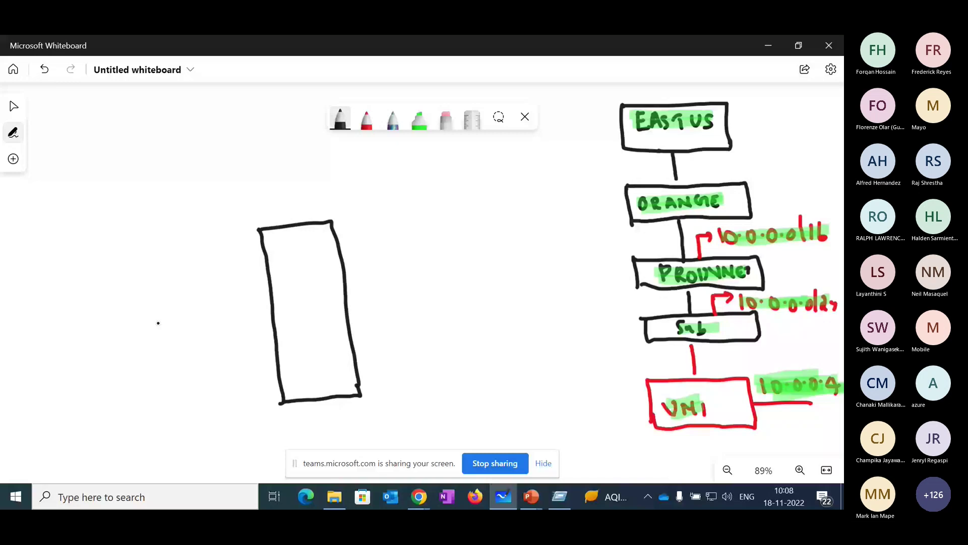
{"action": "left_click_drag", "start_coordinate": [158, 323], "coordinate": [271, 318]}
{"action": "left_click_drag", "start_coordinate": [352, 311], "coordinate": [402, 305]}
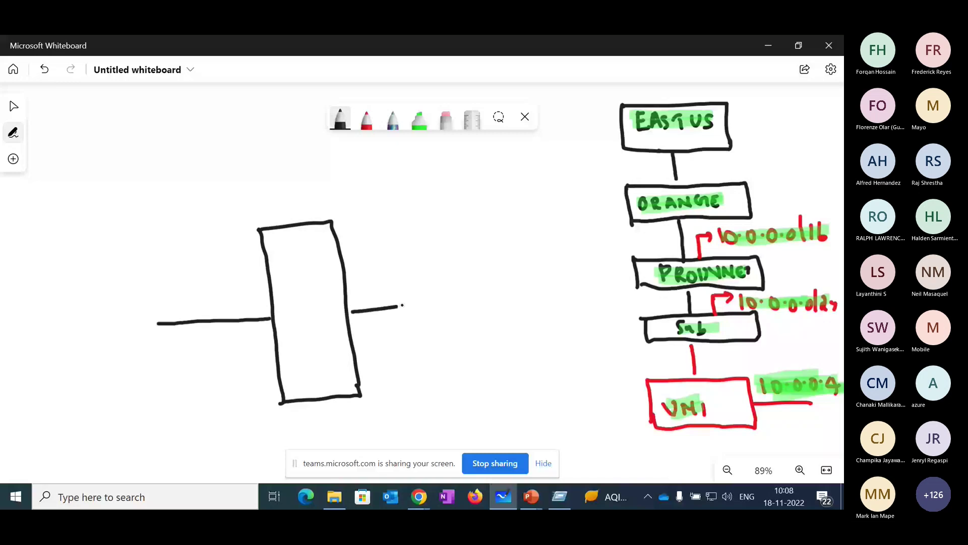
{"action": "left_click_drag", "start_coordinate": [402, 305], "coordinate": [413, 303]}
- Draw a line up from the rectangle with EASTUS written at its end, and handwrite another label beside the line
{"action": "left_click_drag", "start_coordinate": [263, 113], "coordinate": [299, 221]}
{"action": "left_click_drag", "start_coordinate": [264, 113], "coordinate": [286, 100]}
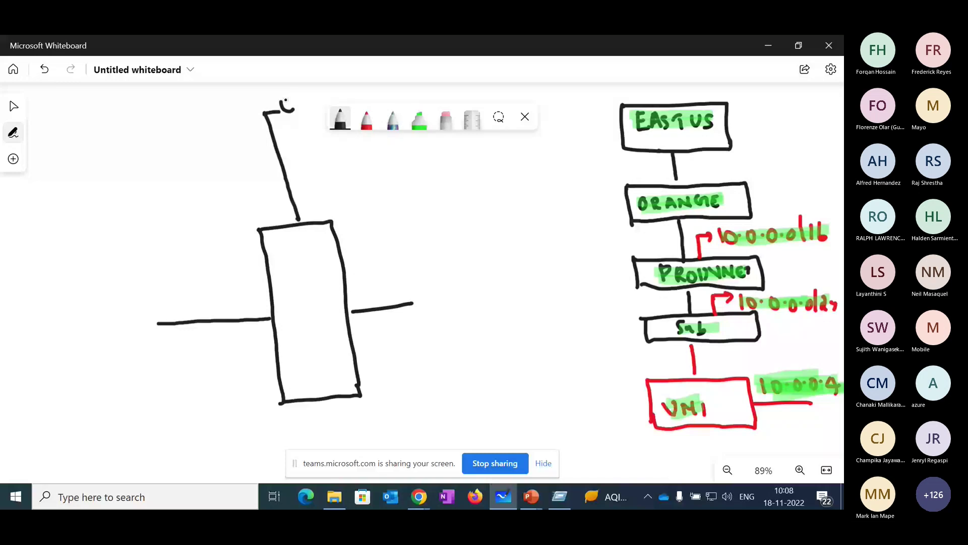
{"action": "left_click_drag", "start_coordinate": [283, 103], "coordinate": [313, 99]}
{"action": "left_click_drag", "start_coordinate": [328, 96], "coordinate": [346, 91]}
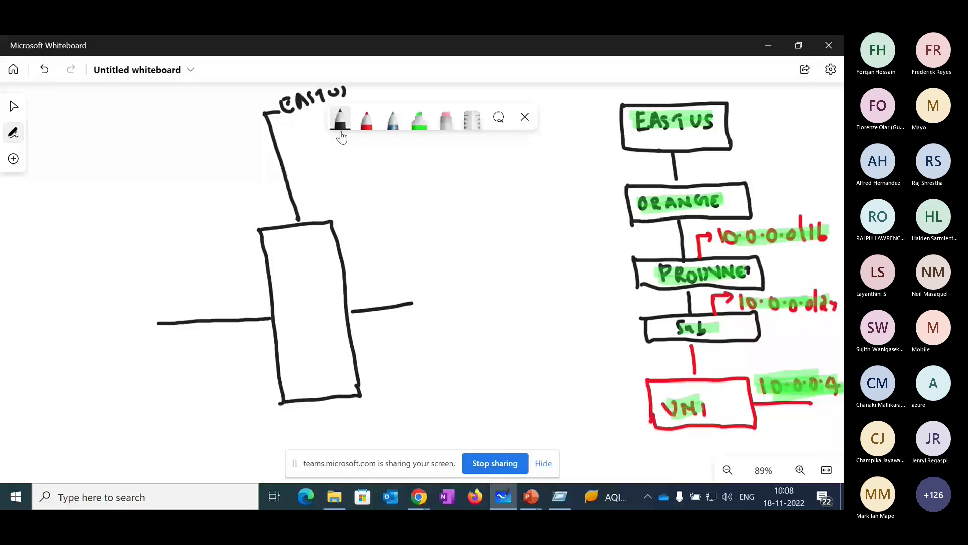
{"action": "left_click_drag", "start_coordinate": [281, 153], "coordinate": [292, 150]}
{"action": "left_click_drag", "start_coordinate": [294, 145], "coordinate": [306, 143]}
{"action": "left_click_drag", "start_coordinate": [309, 154], "coordinate": [323, 144]}
{"action": "left_click_drag", "start_coordinate": [326, 146], "coordinate": [339, 143]}
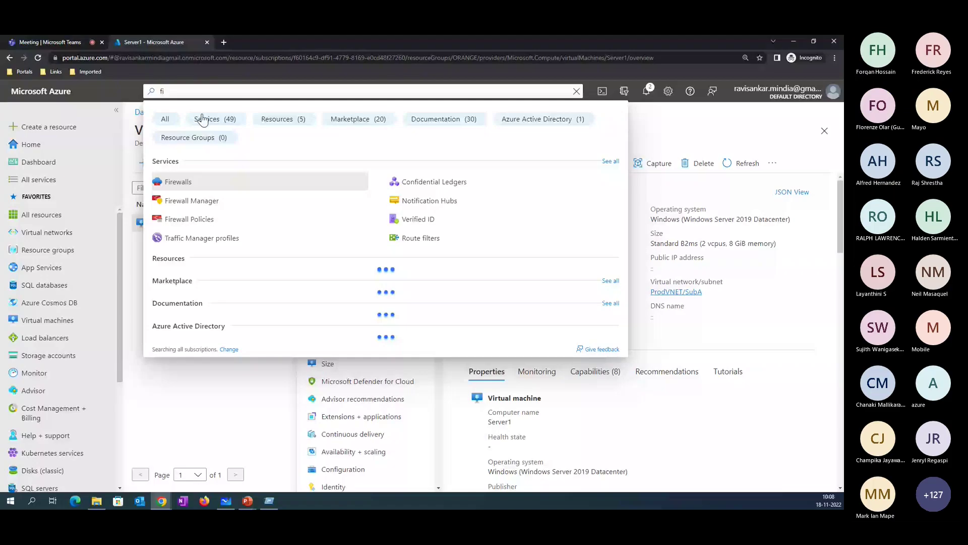
- Start creating a firewall in the Azure portal under Visual Studio Enterprise Subscription, in the Orange resource group
{"action": "key", "text": "Escape"}
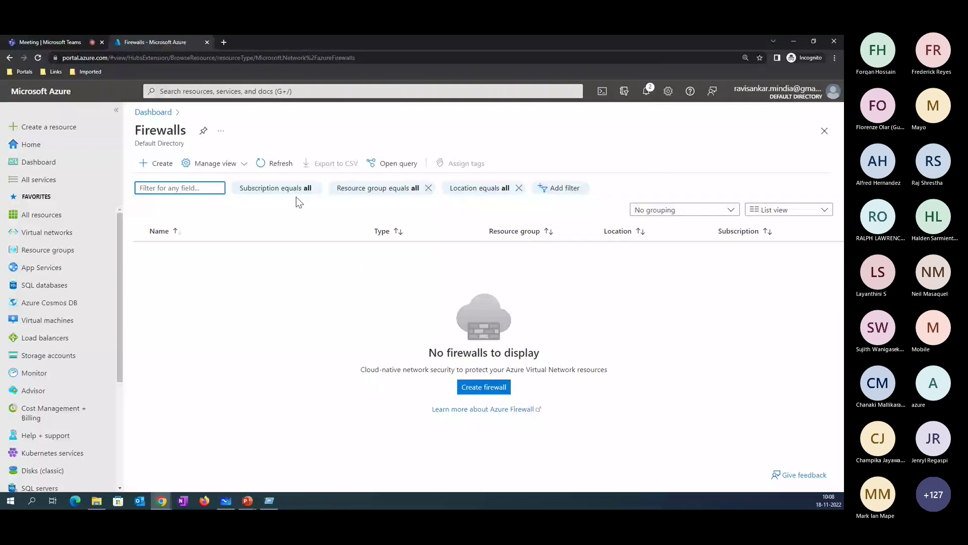
{"action": "left_click", "coordinate": [476, 387]}
{"action": "left_click", "coordinate": [333, 293]}
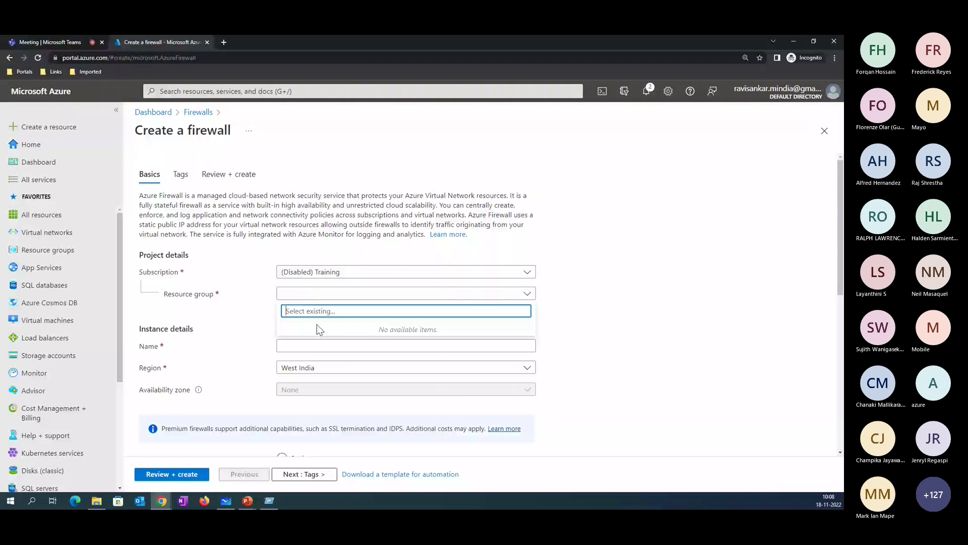
{"action": "left_click", "coordinate": [319, 272]}
{"action": "left_click", "coordinate": [321, 329]}
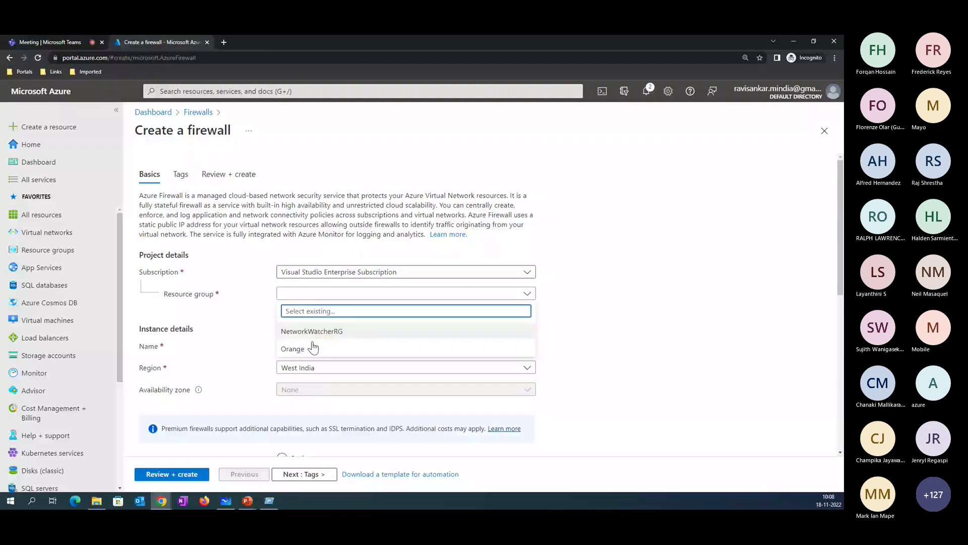
{"action": "left_click", "coordinate": [312, 348]}
- Name the firewall ProdFirewall
{"action": "left_click", "coordinate": [301, 348]}
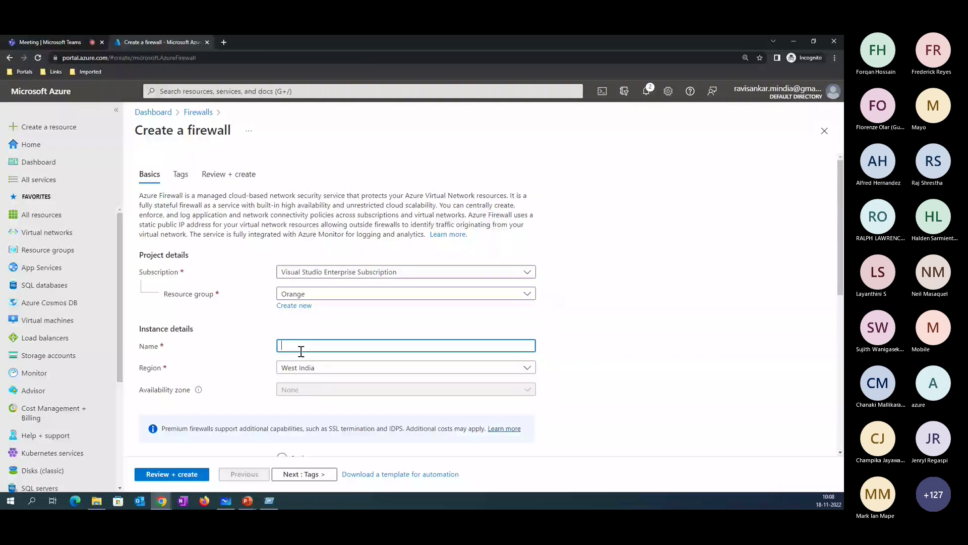
{"action": "type", "text": "ProdFirewall"}
{"action": "key", "text": "Tab"}
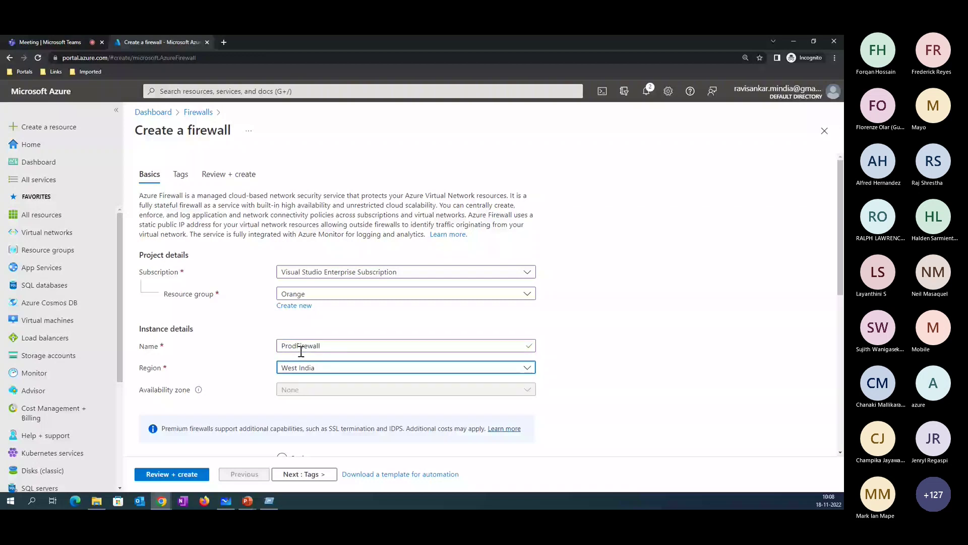
- Set the firewall's region to East US
{"action": "left_click", "coordinate": [303, 367]}
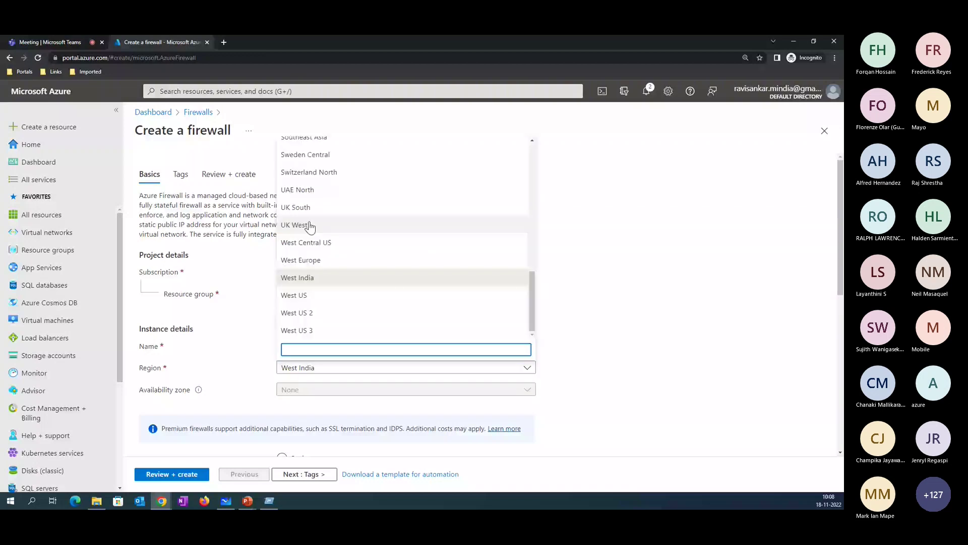
{"action": "type", "text": "e"}
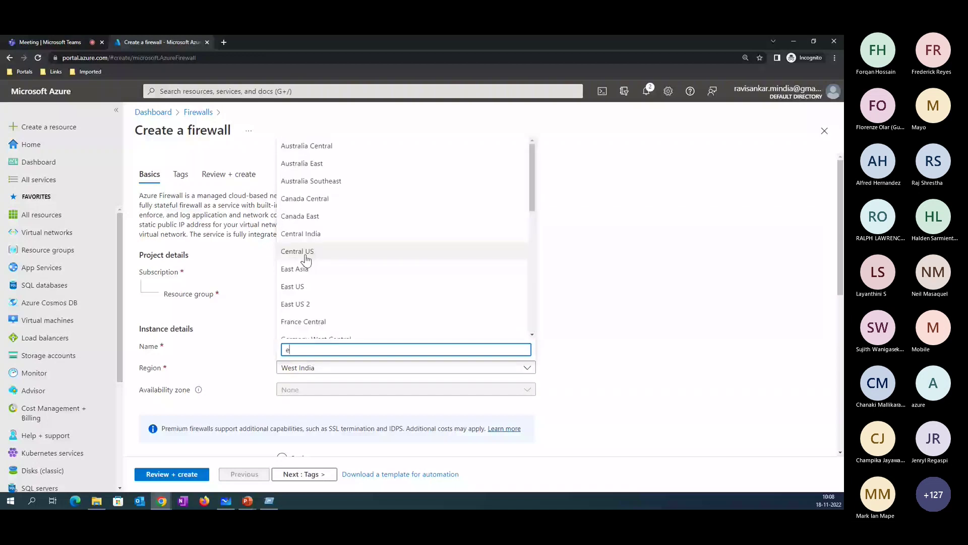
{"action": "scroll", "coordinate": [324, 382], "scroll_direction": "down", "scroll_amount": 5}
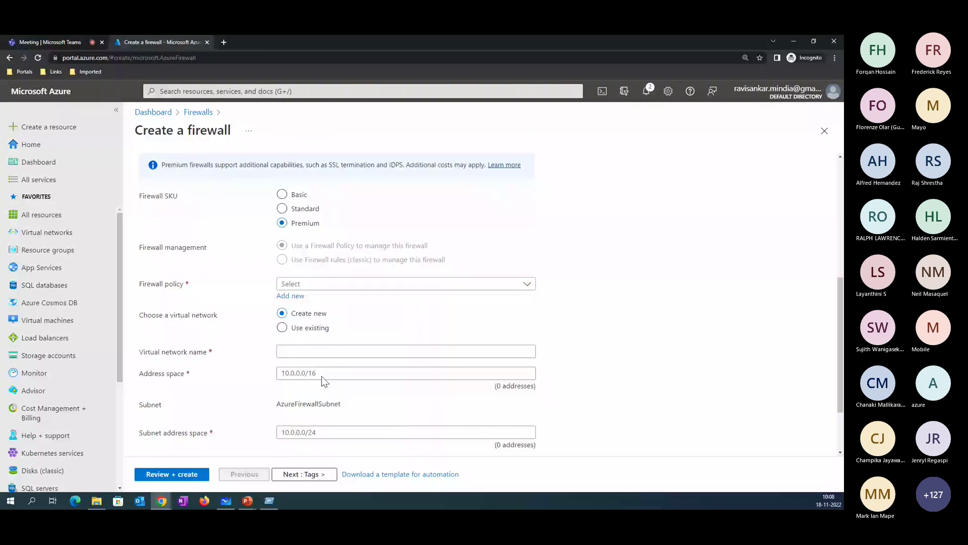
- Choose to use an existing virtual network for the firewall and check which networks are offered
{"action": "left_click", "coordinate": [302, 327]}
{"action": "left_click", "coordinate": [324, 361]}
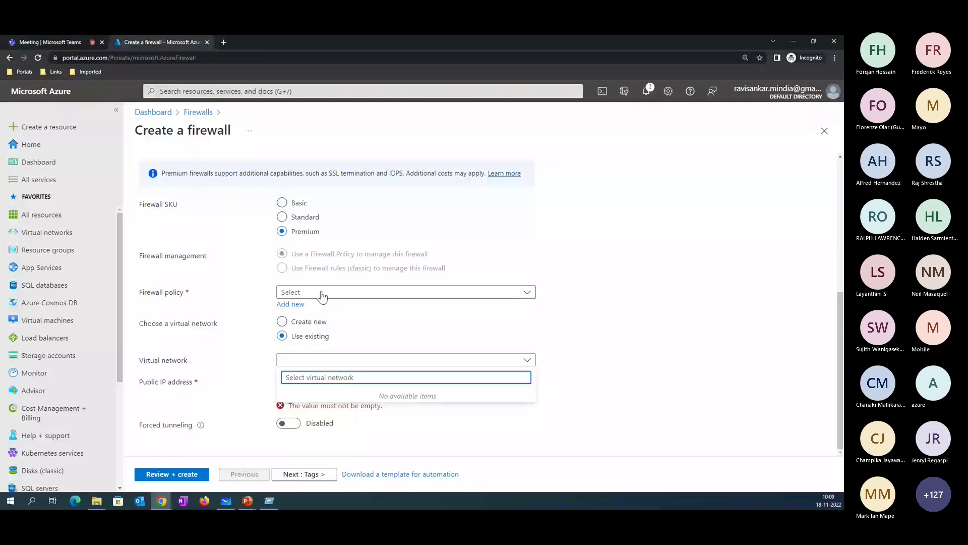
{"action": "scroll", "coordinate": [504, 296], "scroll_direction": "up", "scroll_amount": 3}
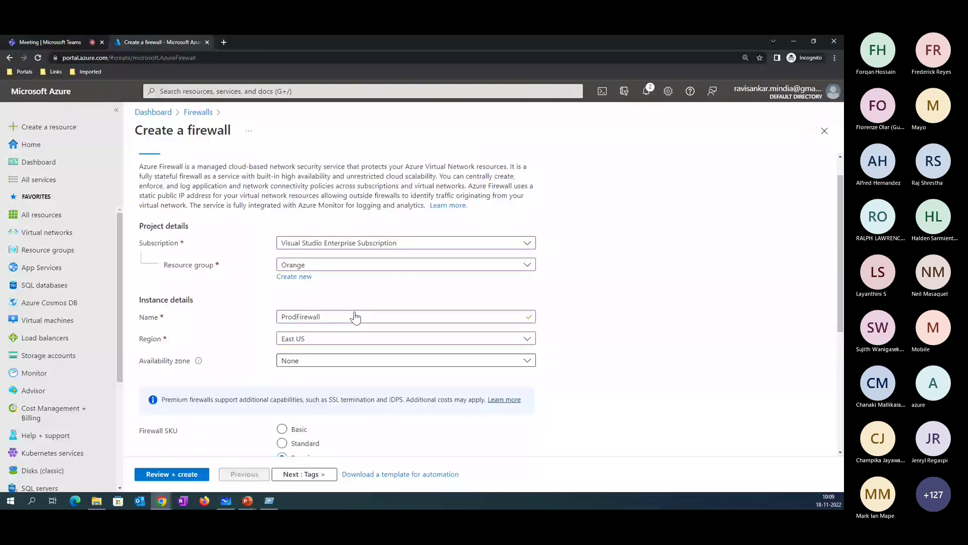
{"action": "scroll", "coordinate": [356, 316], "scroll_direction": "down", "scroll_amount": 4}
{"action": "left_click", "coordinate": [340, 396]}
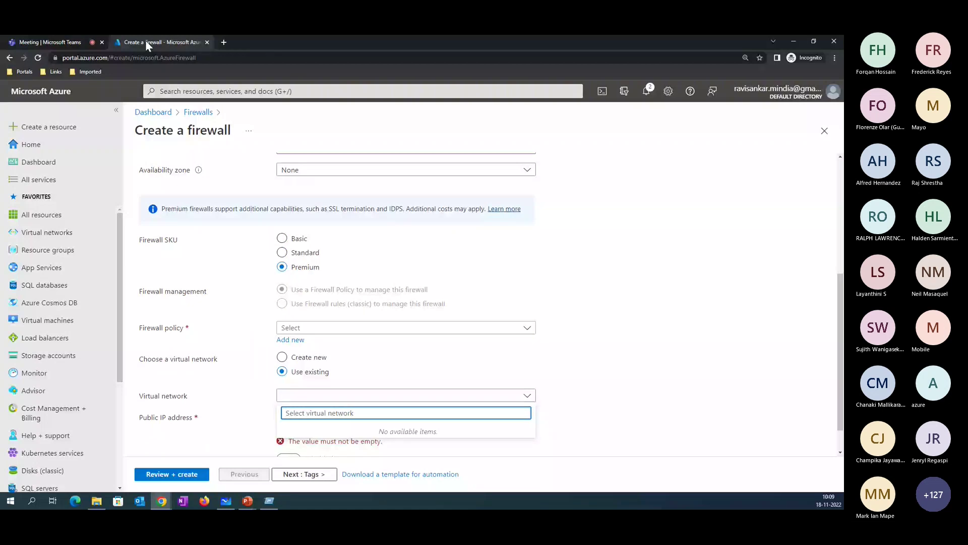
- Create a new Premium firewall policy named Firewall, keeping the West India region
{"action": "left_click", "coordinate": [329, 329]}
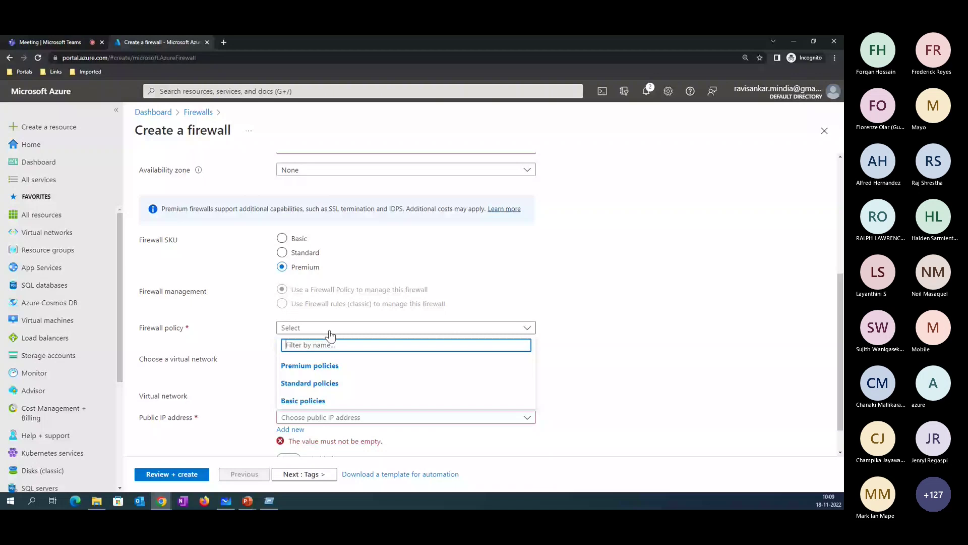
{"action": "left_click", "coordinate": [329, 329]}
{"action": "left_click", "coordinate": [301, 340]}
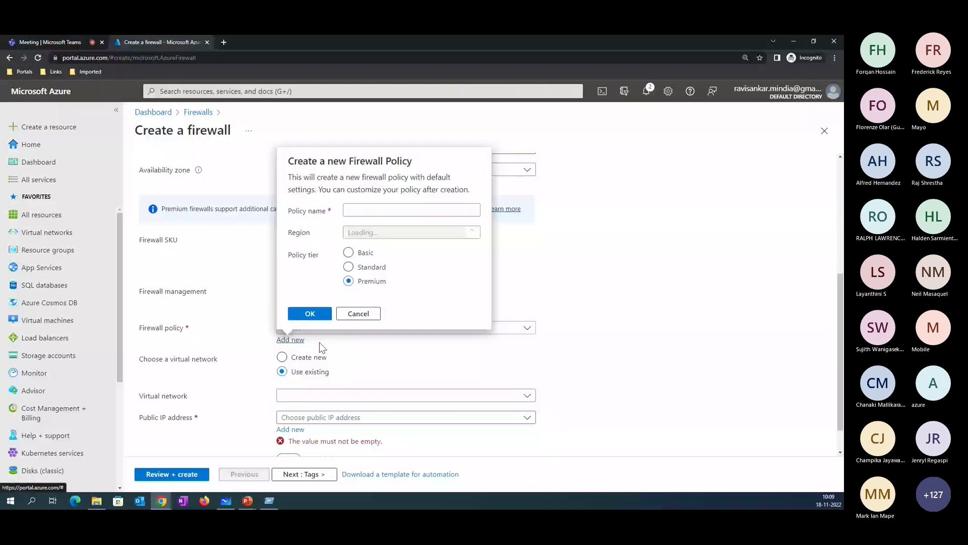
{"action": "type", "text": "Firewa"}
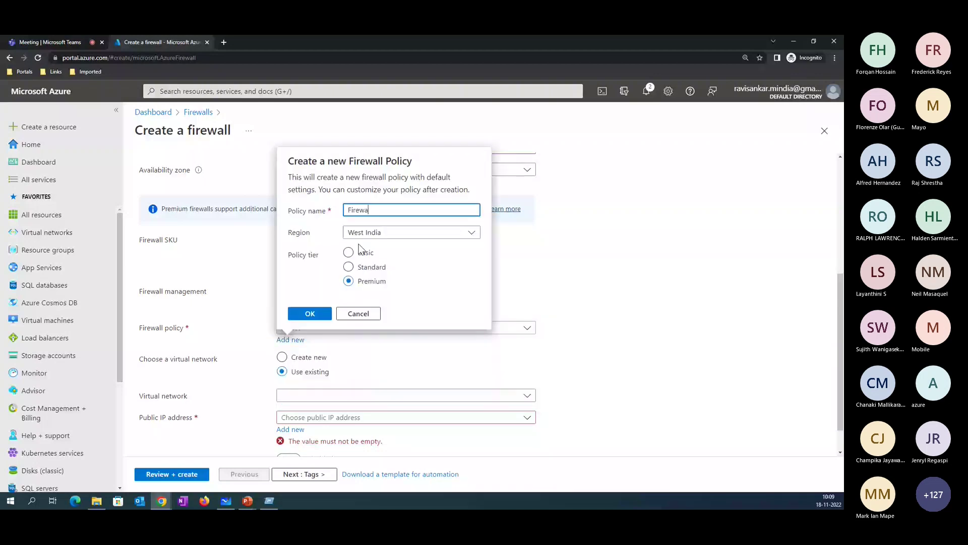
{"action": "type", "text": "ll"}
{"action": "left_click", "coordinate": [303, 315]}
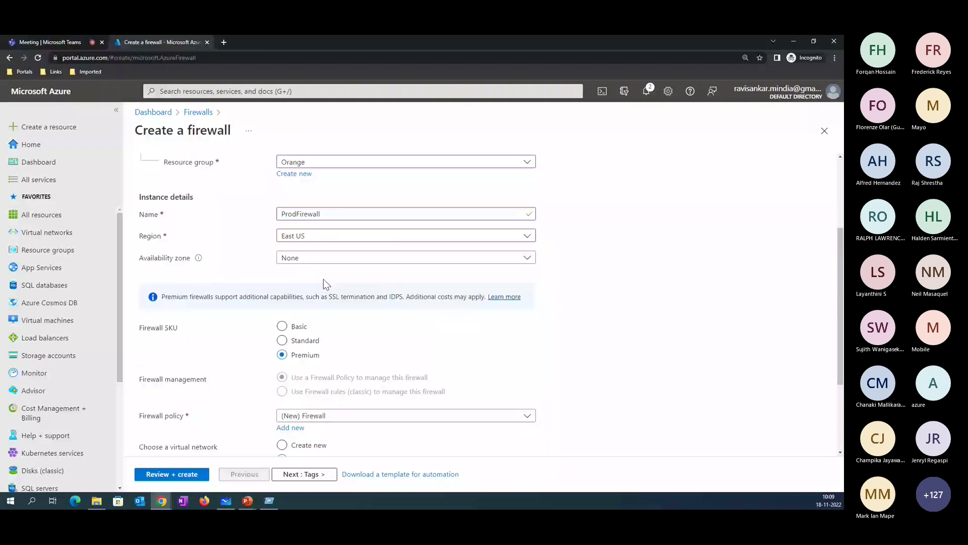
- Set the firewall's region to North Europe and select ProdVNET (Orange) as its existing virtual network
{"action": "left_click", "coordinate": [323, 236]}
{"action": "type", "text": "Nort"}
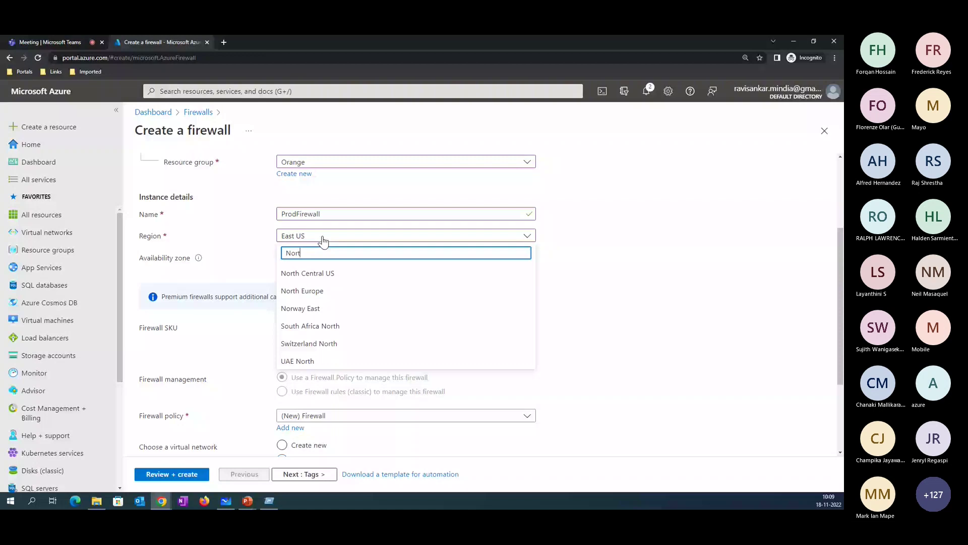
{"action": "left_click", "coordinate": [413, 291]}
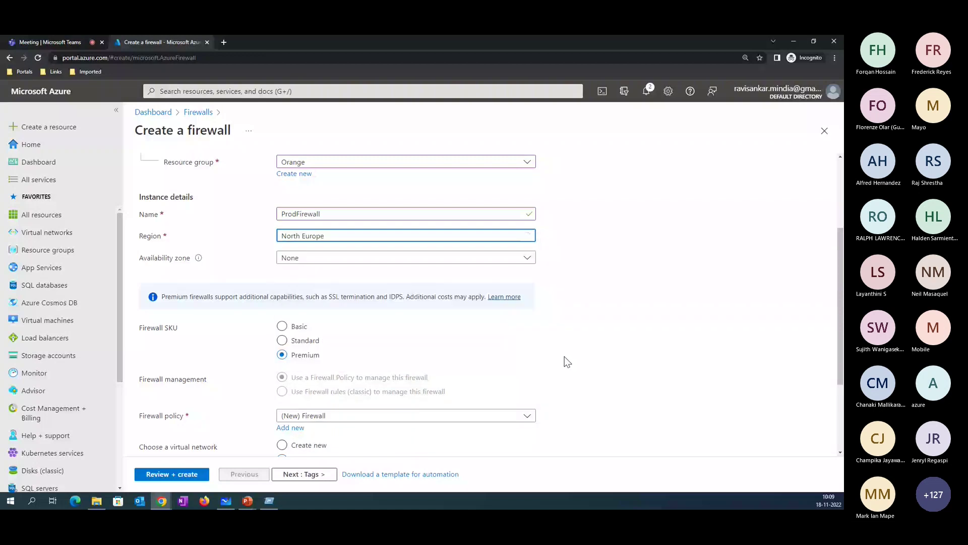
{"action": "scroll", "coordinate": [350, 386], "scroll_direction": "down", "scroll_amount": 3}
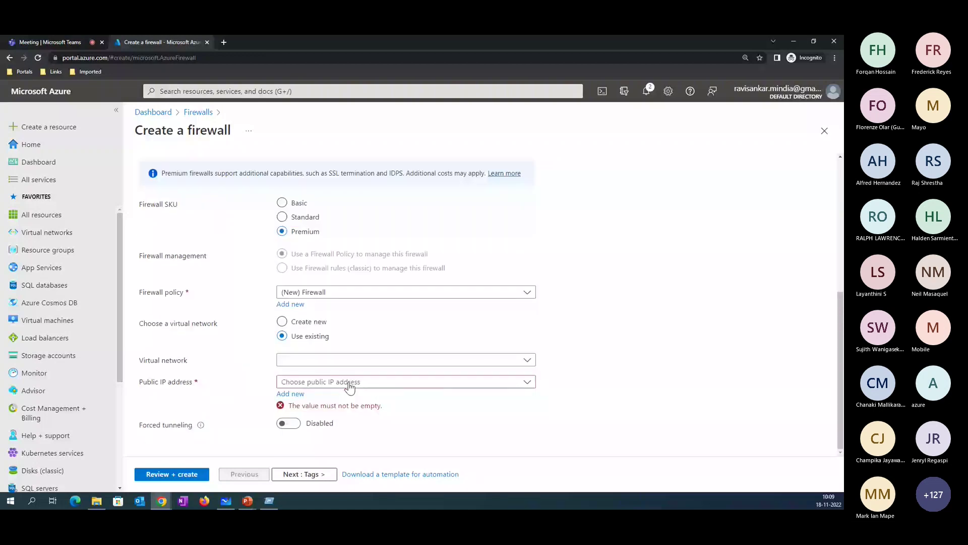
{"action": "left_click", "coordinate": [359, 359]}
{"action": "left_click", "coordinate": [370, 306]}
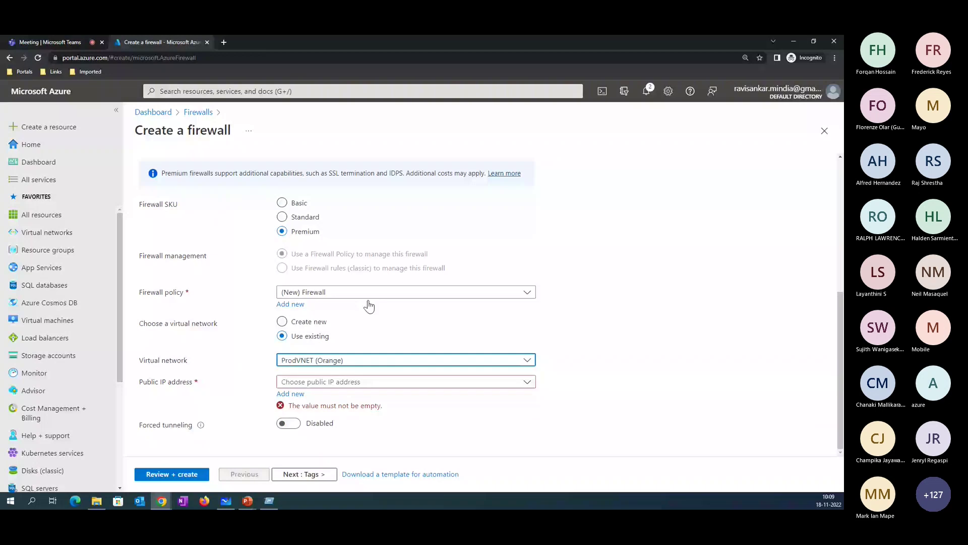
- Add a new public IP address named FirewallPIP, and validate and deploy the firewall
{"action": "scroll", "coordinate": [370, 305], "scroll_direction": "up", "scroll_amount": 1}
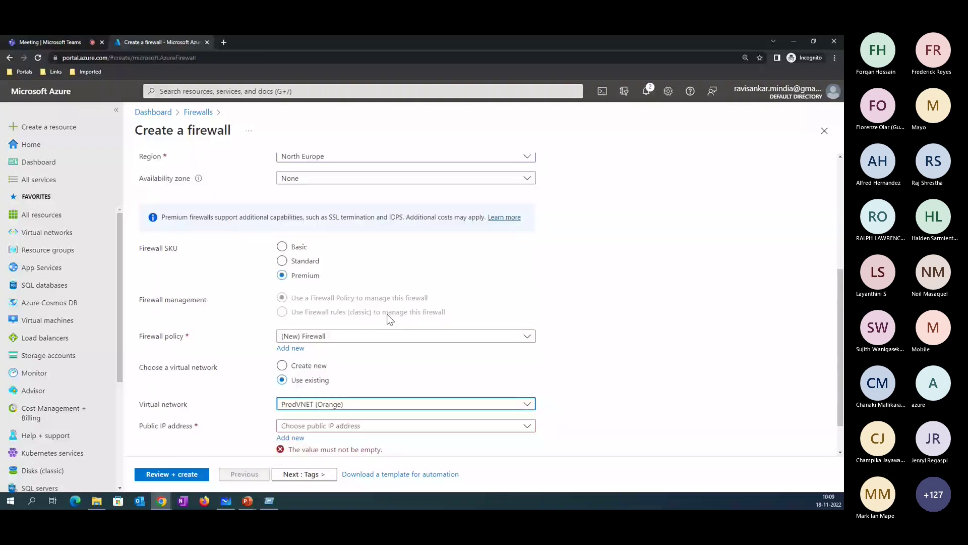
{"action": "scroll", "coordinate": [386, 314], "scroll_direction": "down", "scroll_amount": 1}
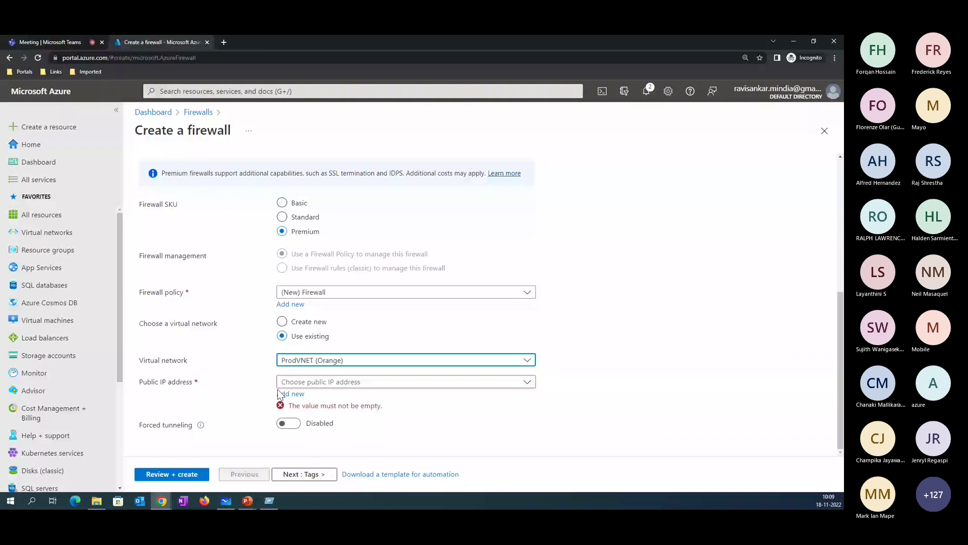
{"action": "left_click", "coordinate": [280, 394]}
{"action": "type", "text": "Fi"}
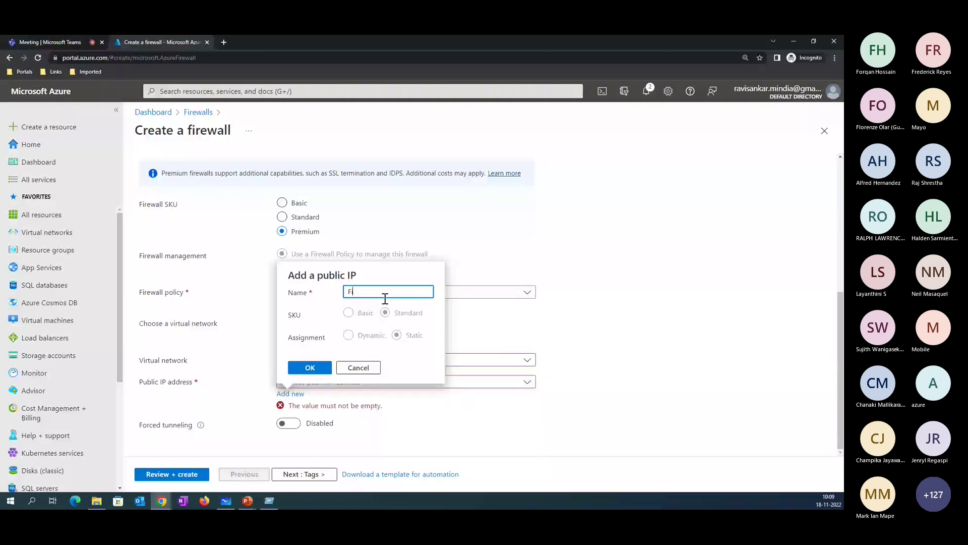
{"action": "type", "text": "rewallPIP"}
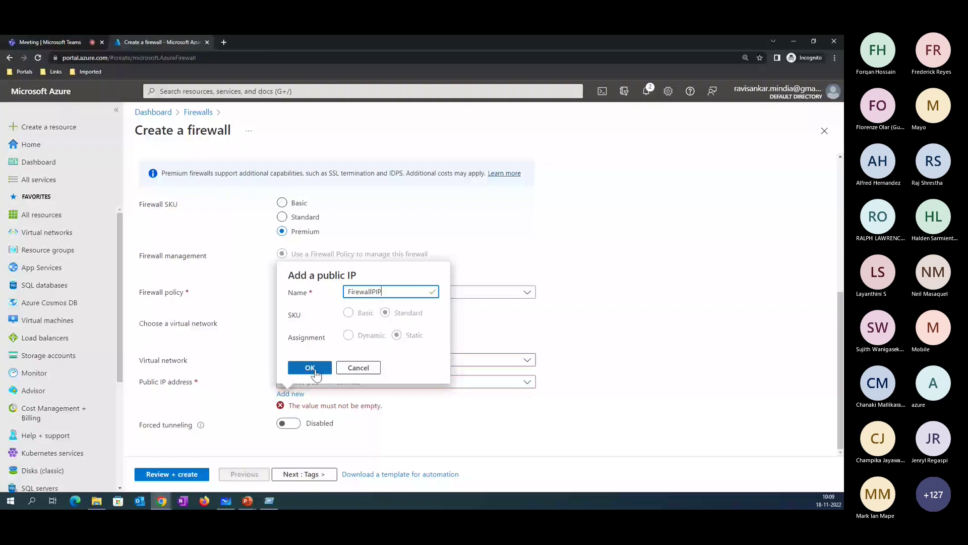
{"action": "left_click", "coordinate": [310, 368]}
{"action": "left_click", "coordinate": [145, 469]}
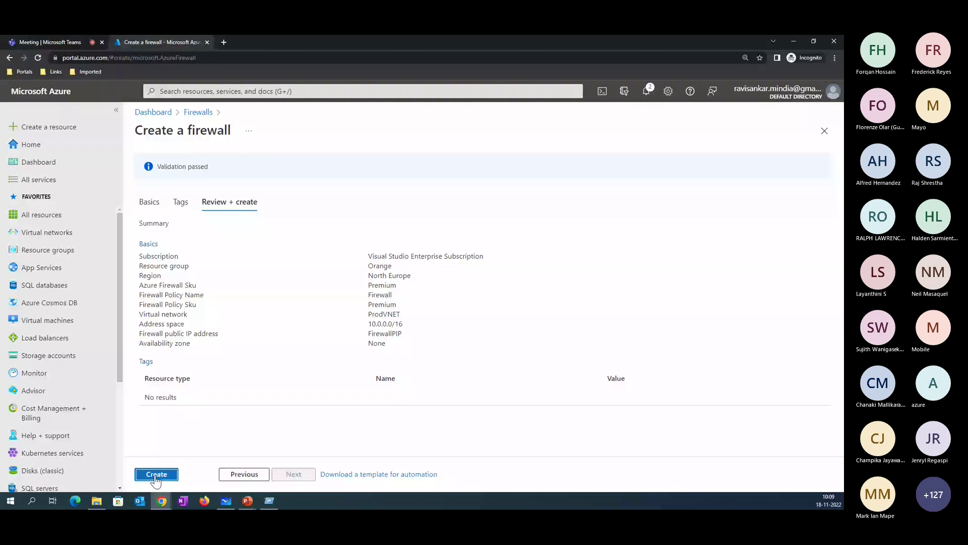
{"action": "left_click", "coordinate": [156, 474]}
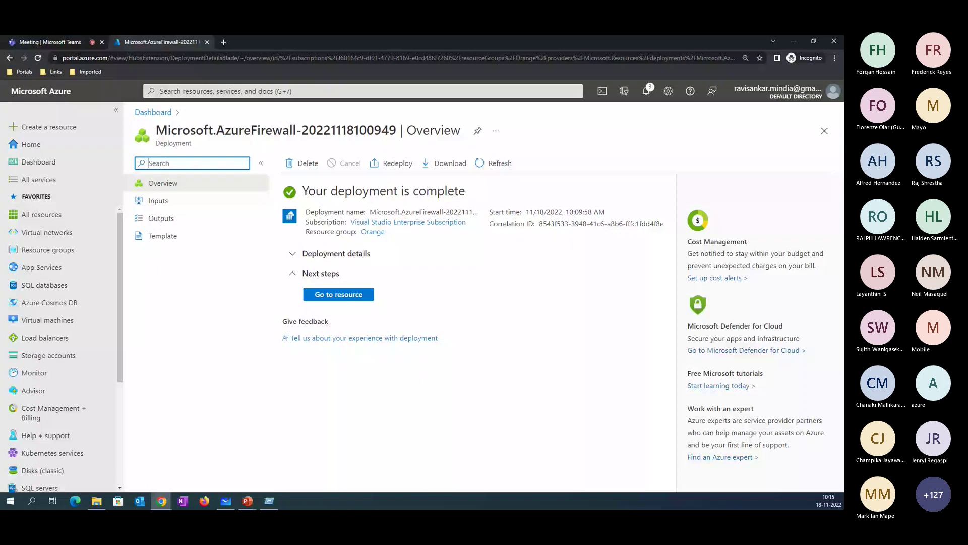
- List all resources and view the Firewall policy, followed by the ProdFirewall resource
{"action": "key", "text": "alt+Tab"}
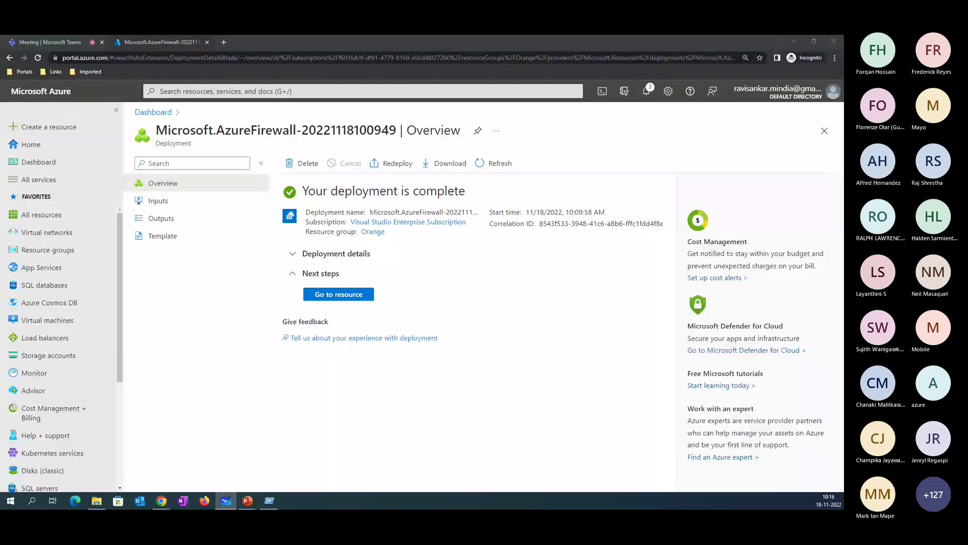
{"action": "left_click", "coordinate": [85, 219]}
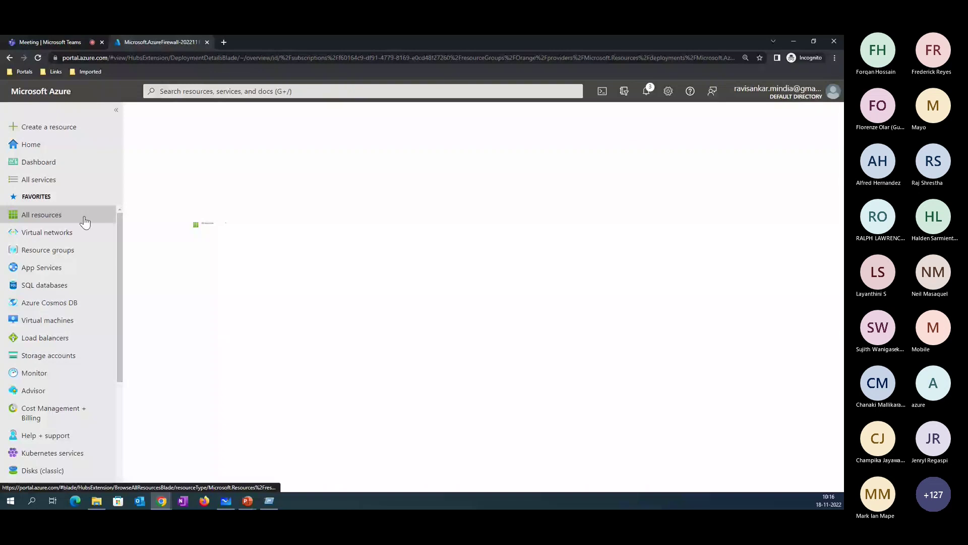
{"action": "left_click", "coordinate": [163, 224]}
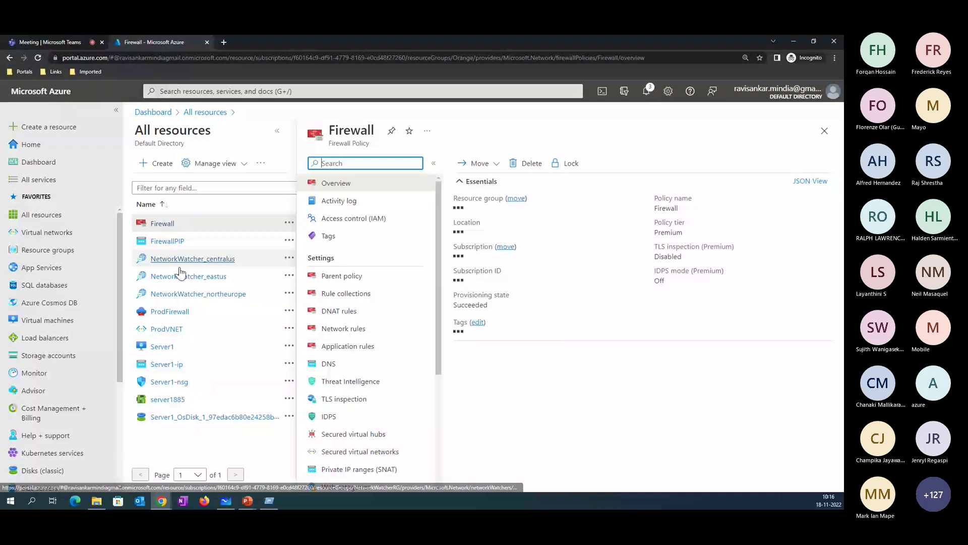
{"action": "left_click", "coordinate": [169, 311]}
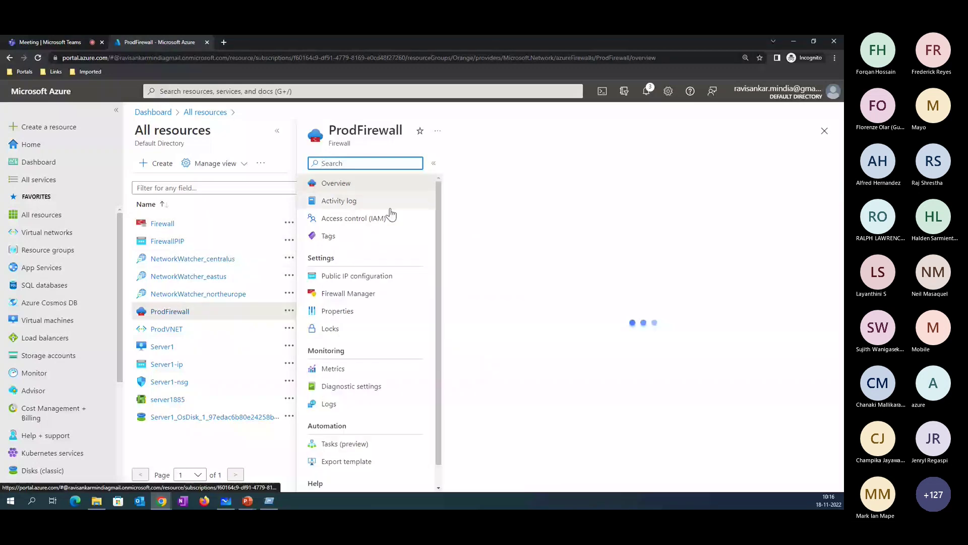
- Examine ProdFirewall's public and private IP details and open the FirewallPIP public IP resource
{"action": "left_click_drag", "start_coordinate": [678, 284], "coordinate": [649, 308]}
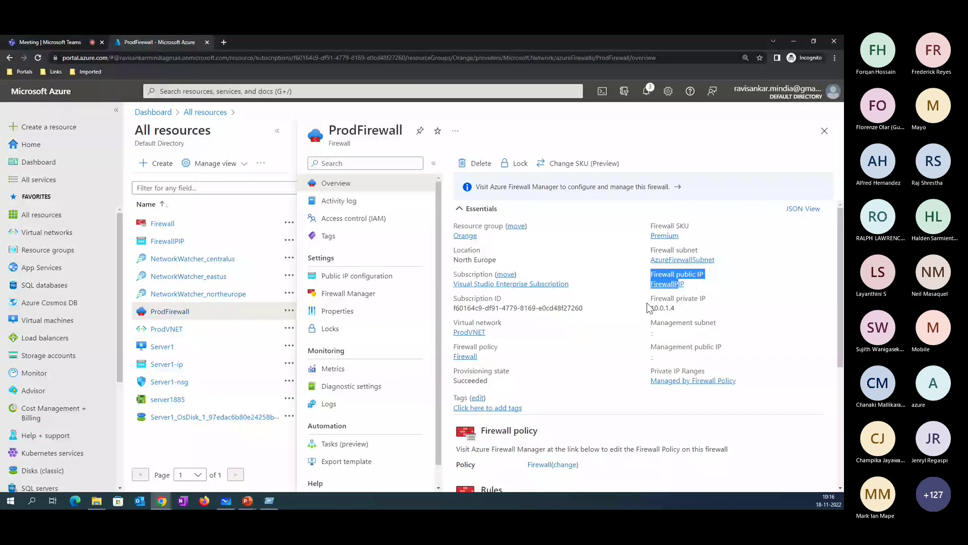
{"action": "left_click", "coordinate": [659, 284]}
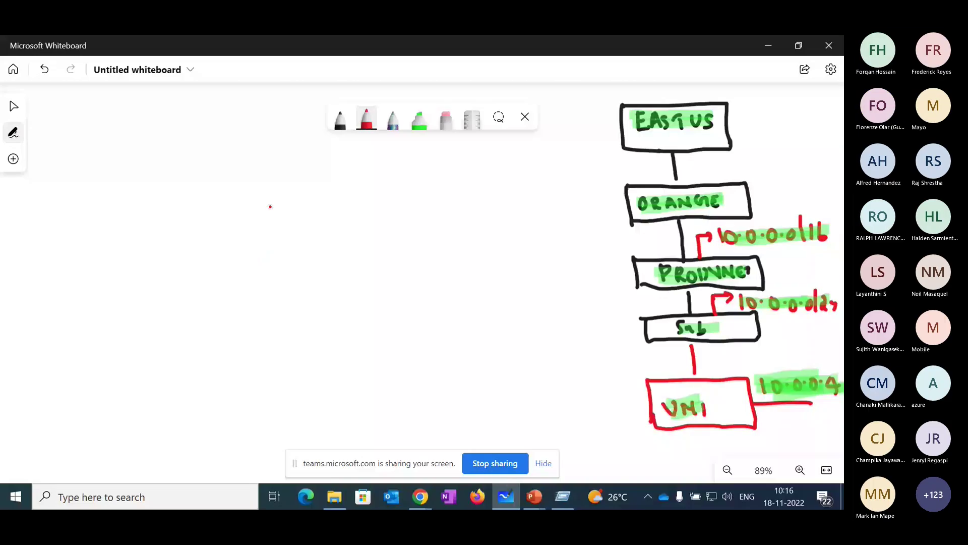
- On the whiteboard, draw a tall red box left of the network diagram with an incoming line on its left side labelled 68.xx
{"action": "left_click_drag", "start_coordinate": [269, 212], "coordinate": [273, 351]}
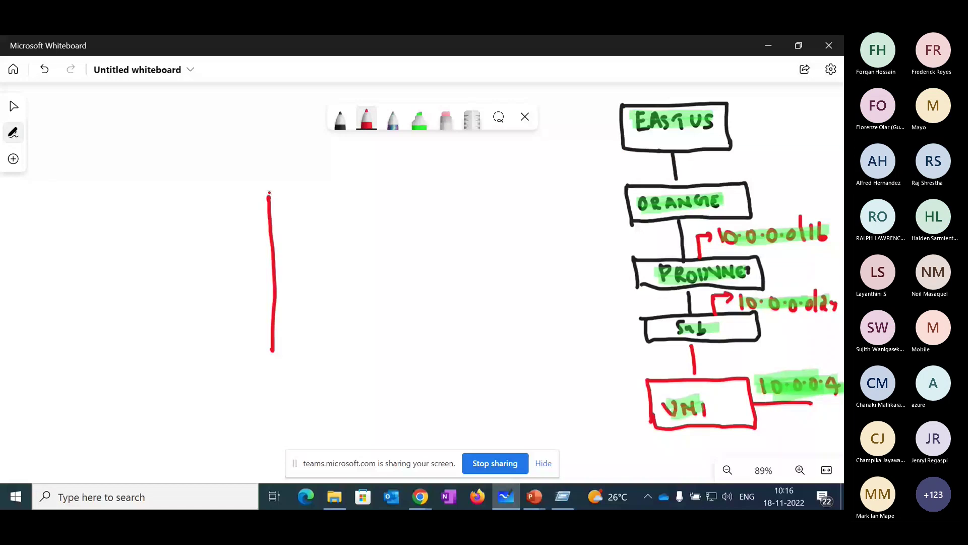
{"action": "mouse_move", "coordinate": [268, 192]}
{"action": "left_mouse_down"}
{"action": "mouse_move", "coordinate": [341, 204]}
{"action": "mouse_move", "coordinate": [363, 321]}
{"action": "mouse_move", "coordinate": [272, 351]}
{"action": "left_mouse_up"}
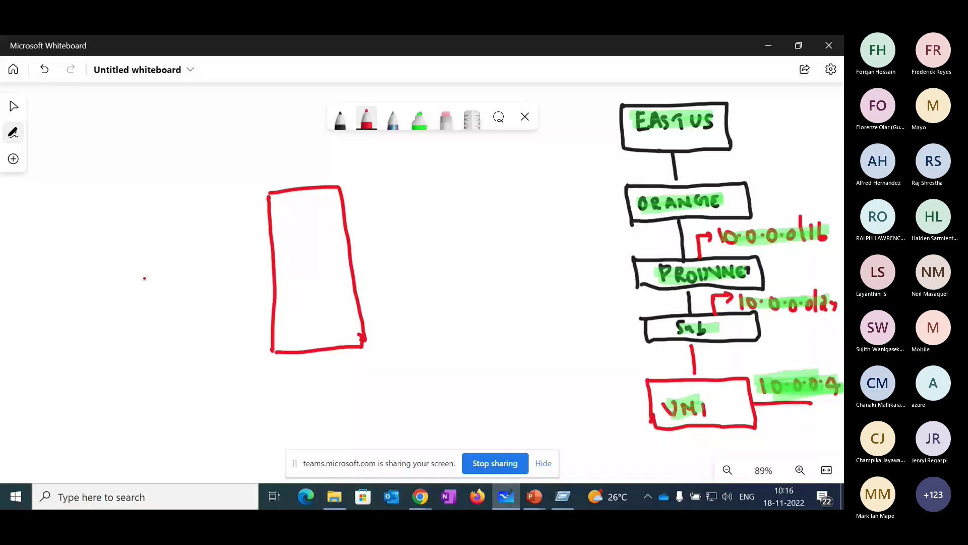
{"action": "left_click_drag", "start_coordinate": [145, 278], "coordinate": [276, 279]}
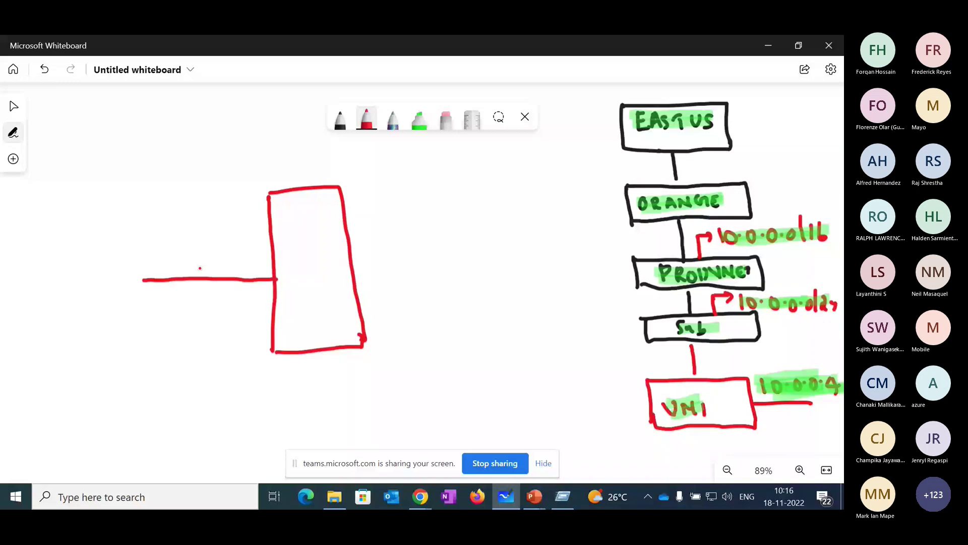
{"action": "left_click_drag", "start_coordinate": [162, 240], "coordinate": [158, 256]}
{"action": "left_click_drag", "start_coordinate": [179, 241], "coordinate": [178, 243]}
{"action": "left_click_drag", "start_coordinate": [186, 247], "coordinate": [187, 248]}
{"action": "left_click_drag", "start_coordinate": [196, 242], "coordinate": [207, 254]}
{"action": "left_click_drag", "start_coordinate": [206, 242], "coordinate": [197, 254]}
{"action": "left_click_drag", "start_coordinate": [214, 244], "coordinate": [214, 245]}
{"action": "left_click_drag", "start_coordinate": [219, 240], "coordinate": [219, 247]}
- Draw a red line from the tall box's right side, label it 10.0.1.4, and extend it to the PRODVNET box
{"action": "left_click_drag", "start_coordinate": [355, 266], "coordinate": [461, 262]}
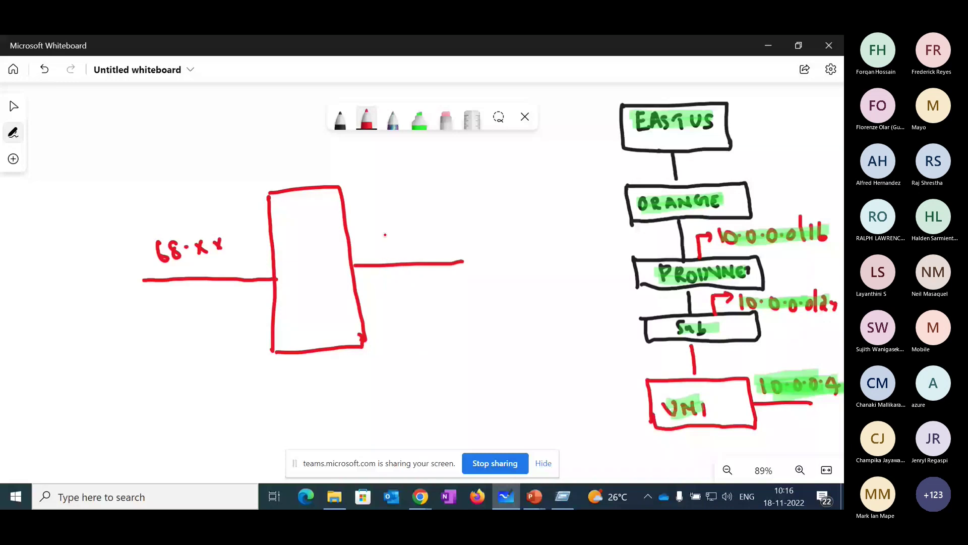
{"action": "left_click_drag", "start_coordinate": [386, 232], "coordinate": [387, 249]}
{"action": "left_click_drag", "start_coordinate": [400, 233], "coordinate": [400, 234]}
{"action": "left_click_drag", "start_coordinate": [421, 231], "coordinate": [456, 241]}
{"action": "left_click", "coordinate": [437, 234]}
{"action": "left_click", "coordinate": [460, 235]}
{"action": "left_click_drag", "start_coordinate": [474, 227], "coordinate": [483, 235]}
{"action": "left_click_drag", "start_coordinate": [477, 225], "coordinate": [477, 242]}
{"action": "left_click", "coordinate": [409, 239]}
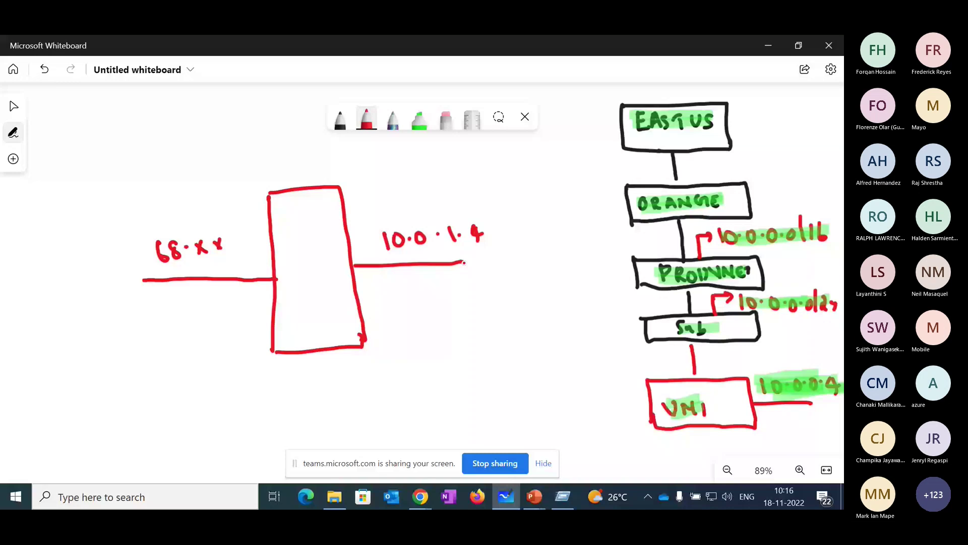
{"action": "left_click_drag", "start_coordinate": [464, 262], "coordinate": [630, 283]}
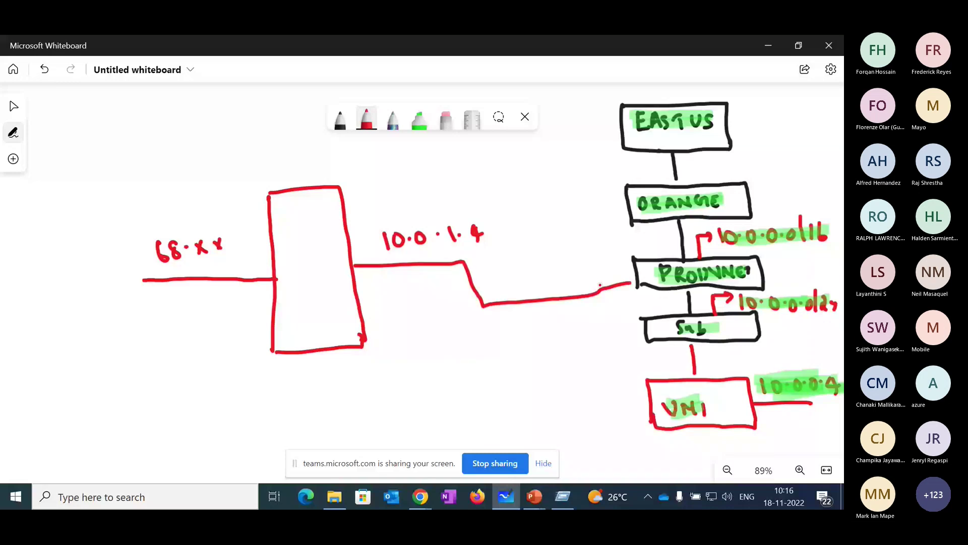
- Label the tall red box FIREWALL and draw a cloud connected to the outer end of its 68.xx line
{"action": "left_click_drag", "start_coordinate": [286, 244], "coordinate": [298, 241]}
{"action": "left_click_drag", "start_coordinate": [291, 245], "coordinate": [291, 264]}
{"action": "left_click_drag", "start_coordinate": [290, 252], "coordinate": [297, 251]}
{"action": "left_click_drag", "start_coordinate": [304, 243], "coordinate": [305, 260]}
{"action": "left_click_drag", "start_coordinate": [309, 241], "coordinate": [310, 259]}
{"action": "left_click_drag", "start_coordinate": [309, 242], "coordinate": [319, 257]}
{"action": "left_click_drag", "start_coordinate": [302, 273], "coordinate": [301, 285]}
{"action": "left_click_drag", "start_coordinate": [305, 272], "coordinate": [320, 275]}
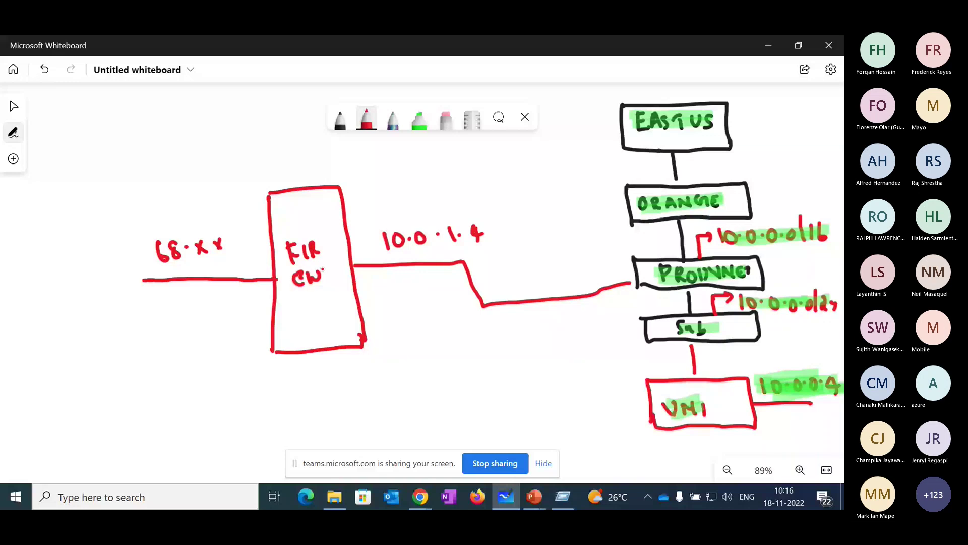
{"action": "left_click_drag", "start_coordinate": [322, 270], "coordinate": [345, 271]}
{"action": "mouse_move", "coordinate": [37, 264]}
{"action": "left_mouse_down"}
{"action": "mouse_move", "coordinate": [95, 299]}
{"action": "mouse_move", "coordinate": [40, 255]}
{"action": "left_mouse_up"}
{"action": "left_click_drag", "start_coordinate": [110, 279], "coordinate": [168, 275]}
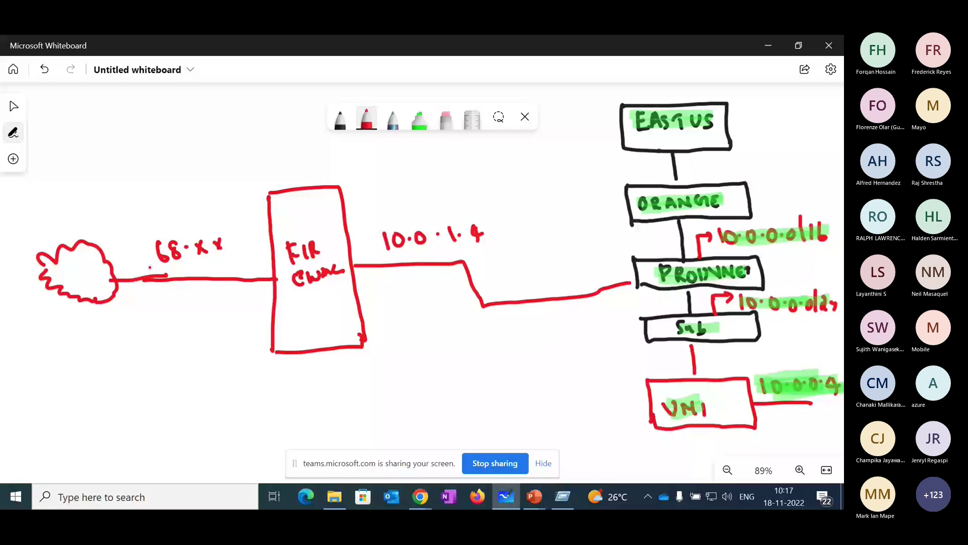
- Circle VM1's 10.0.0.4 address in black and draw a black stick figure below the cloud
{"action": "left_click", "coordinate": [340, 120]}
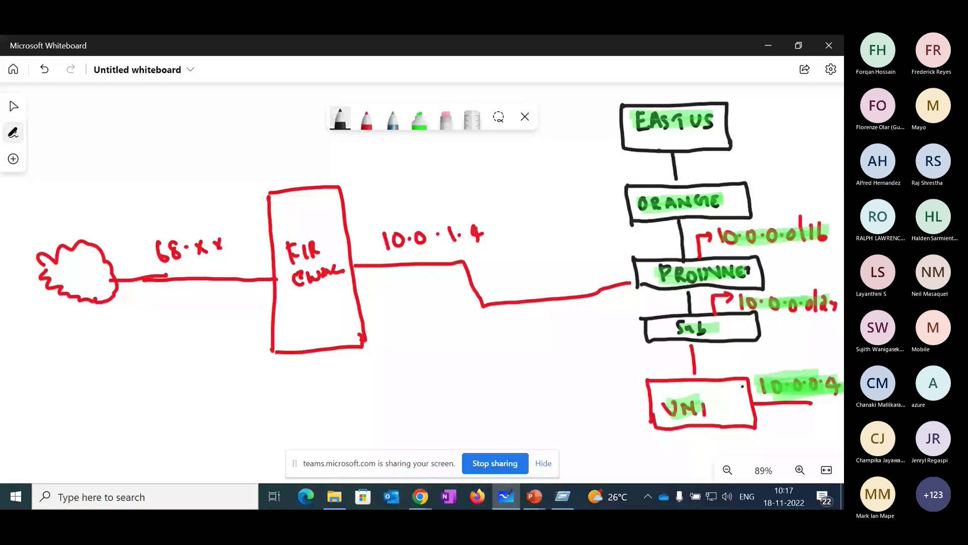
{"action": "mouse_move", "coordinate": [842, 362]}
{"action": "left_mouse_down"}
{"action": "mouse_move", "coordinate": [797, 352]}
{"action": "mouse_move", "coordinate": [754, 380]}
{"action": "mouse_move", "coordinate": [841, 376]}
{"action": "left_mouse_up"}
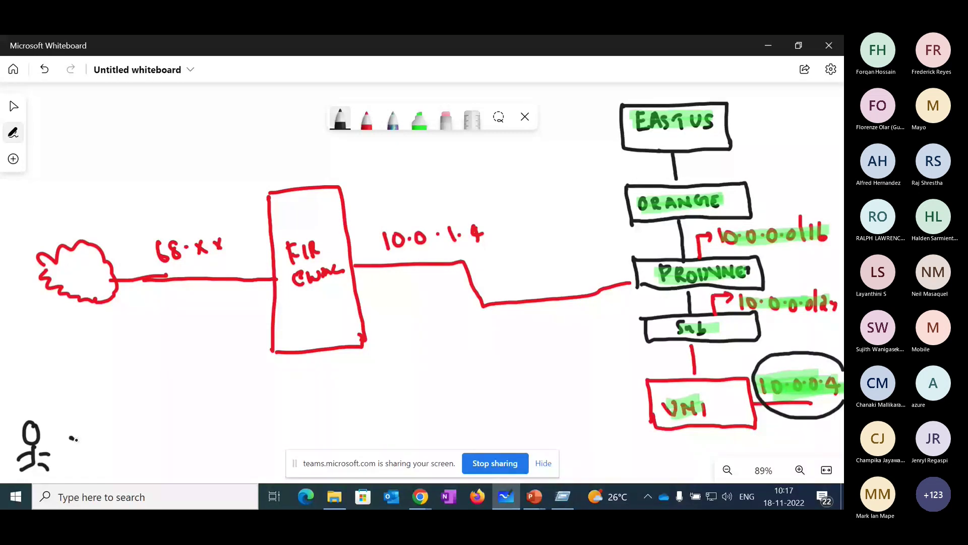
- Sketch a black line labelled RDP from the stick figure towards VM1, and erase the line and its label
{"action": "left_click_drag", "start_coordinate": [73, 438], "coordinate": [616, 410]}
{"action": "left_click_drag", "start_coordinate": [330, 403], "coordinate": [345, 418]}
{"action": "mouse_move", "coordinate": [348, 404]}
{"action": "left_mouse_down"}
{"action": "mouse_move", "coordinate": [360, 402]}
{"action": "mouse_move", "coordinate": [359, 412]}
{"action": "left_mouse_up"}
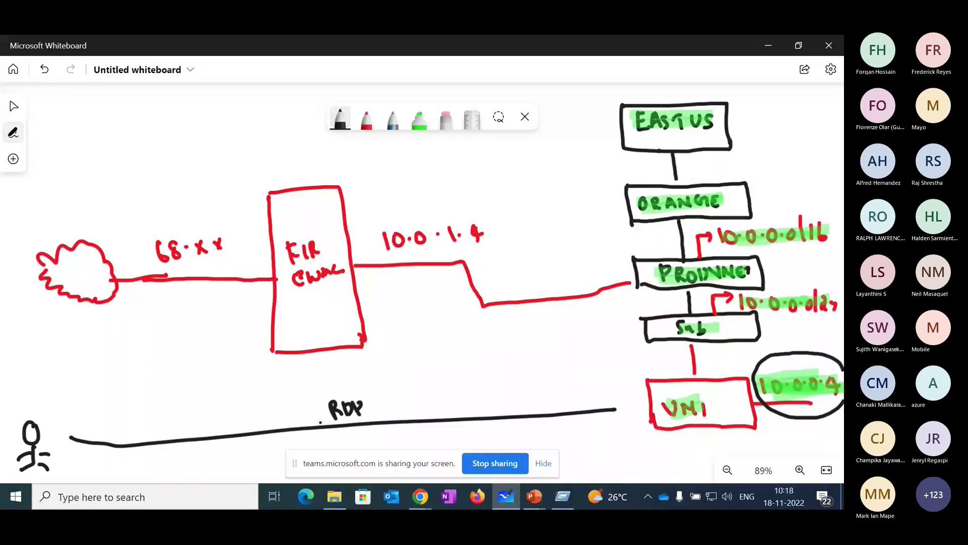
{"action": "left_click", "coordinate": [446, 118]}
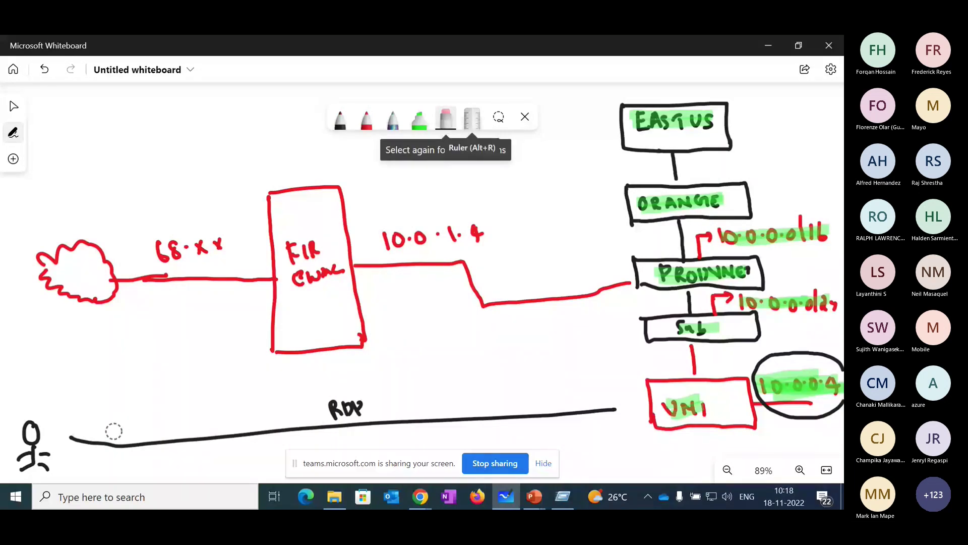
{"action": "left_click_drag", "start_coordinate": [113, 431], "coordinate": [327, 417]}
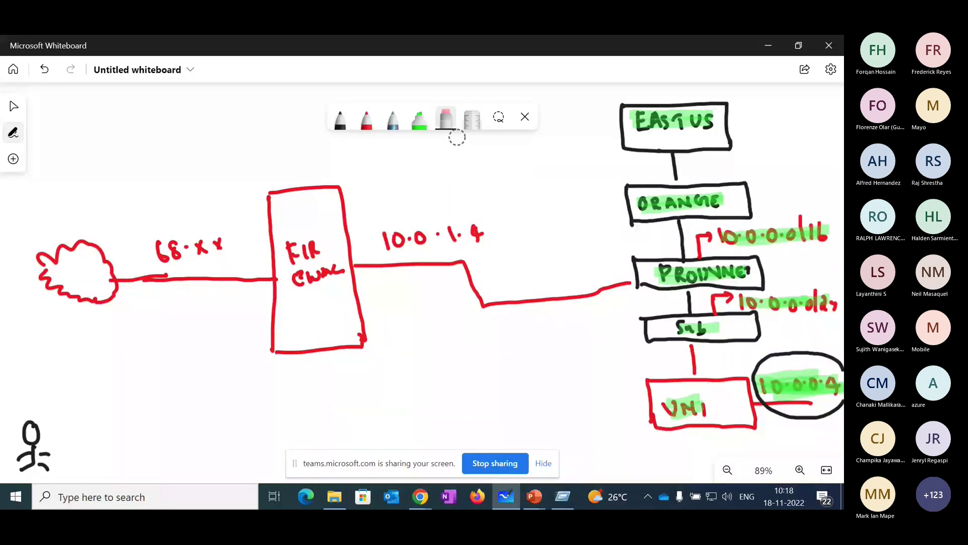
- Highlight the firewall's 68.xx and 10.0.1.4 addresses in green
{"action": "left_click", "coordinate": [419, 120]}
{"action": "left_click_drag", "start_coordinate": [160, 251], "coordinate": [218, 249]}
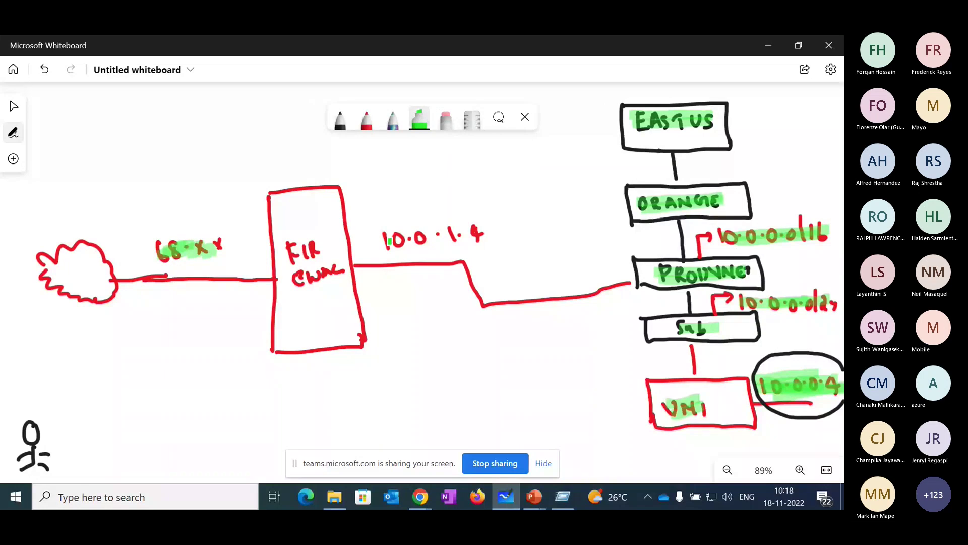
{"action": "left_click_drag", "start_coordinate": [387, 242], "coordinate": [454, 234]}
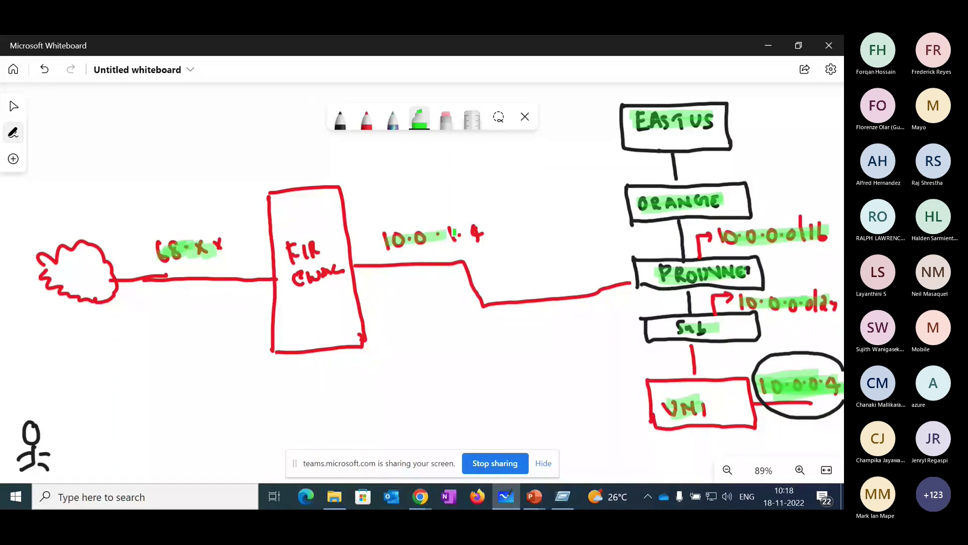
{"action": "left_click_drag", "start_coordinate": [386, 241], "coordinate": [448, 243]}
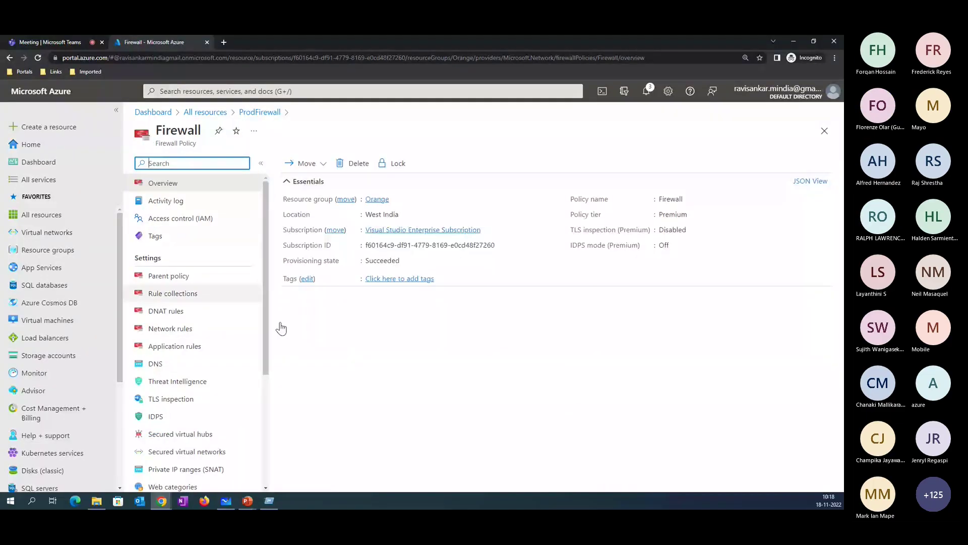
- In the Azure portal, return to all resources and open the firewall policy attached to ProdFirewall
{"action": "left_click", "coordinate": [227, 117]}
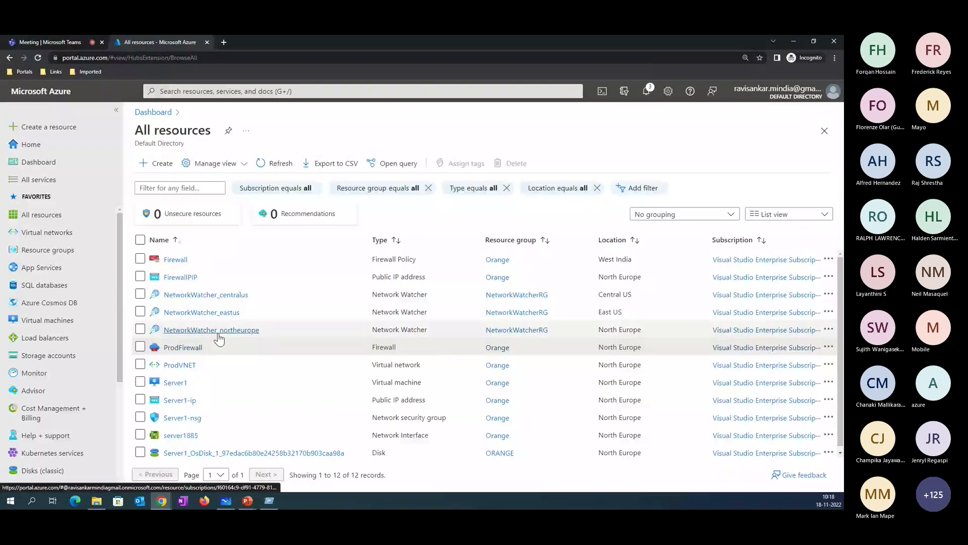
{"action": "left_click", "coordinate": [198, 347]}
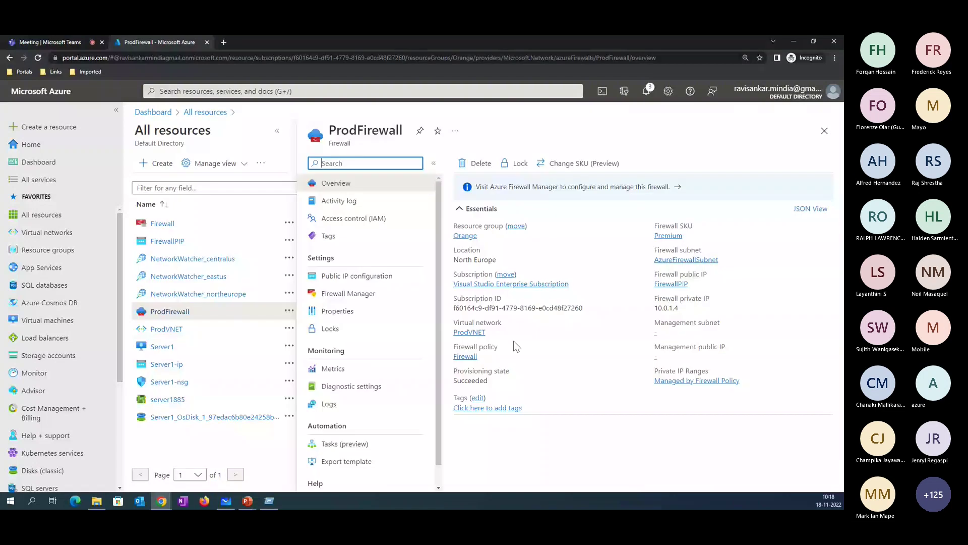
{"action": "left_click", "coordinate": [464, 356]}
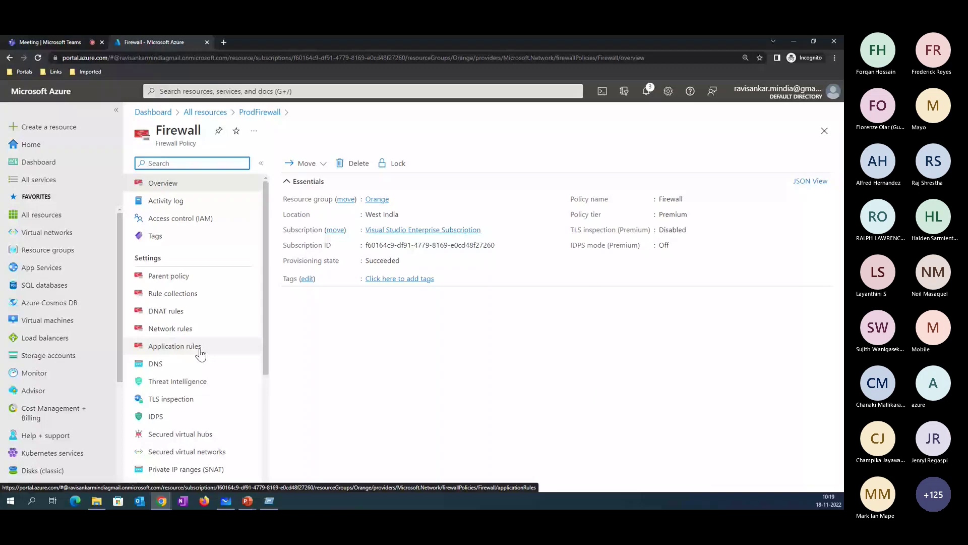
- Start a DNAT rule collection named RDPRule with priority 100 in the Firewall policy, and name its first rule RDPVM
{"action": "left_click", "coordinate": [172, 311]}
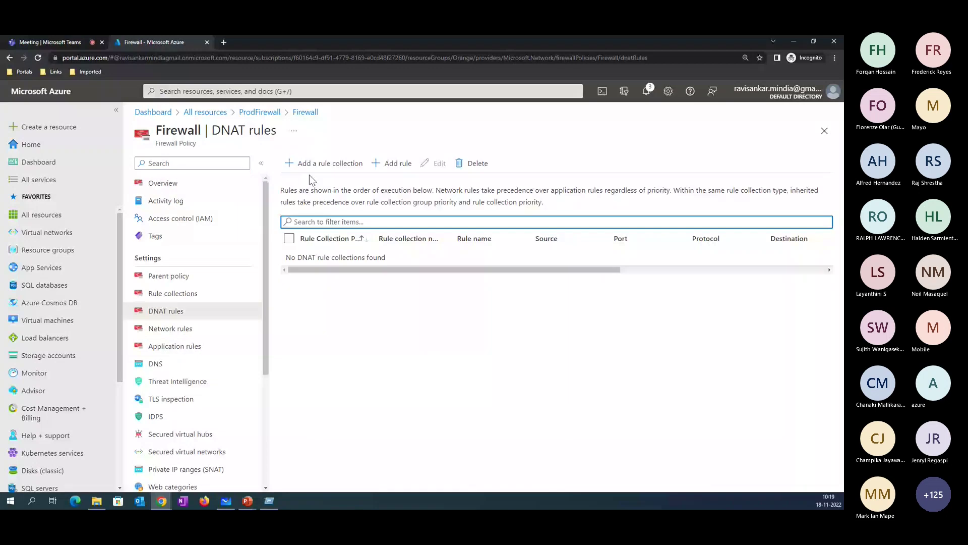
{"action": "left_click", "coordinate": [326, 163]}
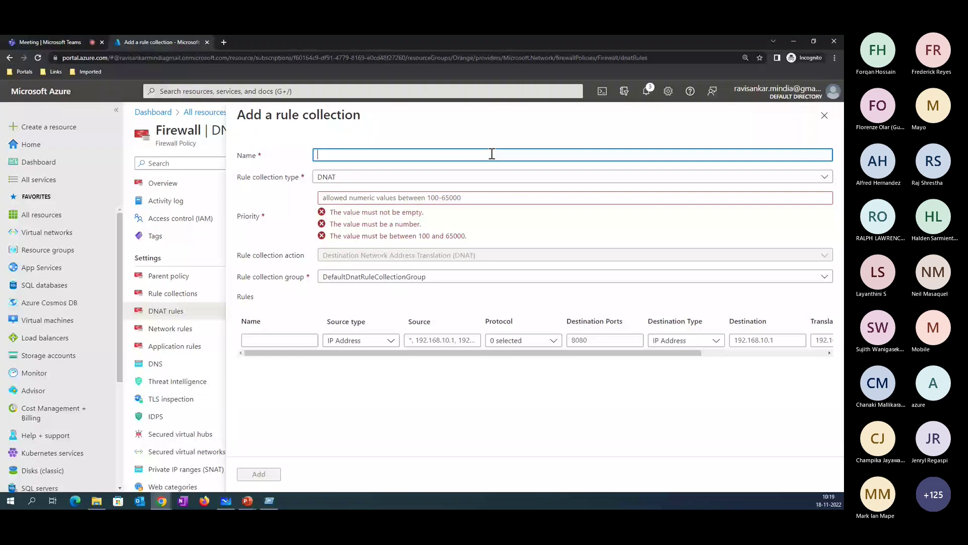
{"action": "type", "text": "RDPRule"}
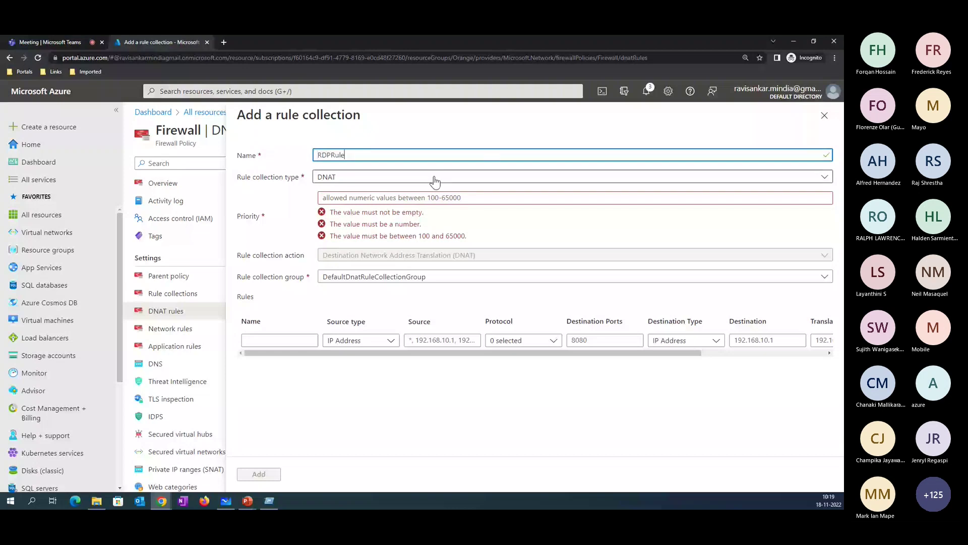
{"action": "left_click", "coordinate": [424, 198]}
{"action": "type", "text": "10"}
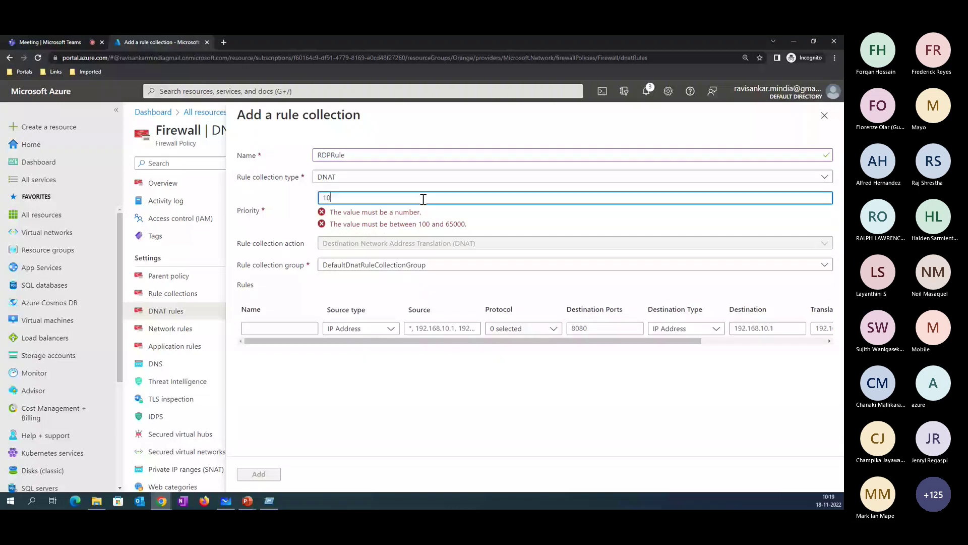
{"action": "type", "text": "0"}
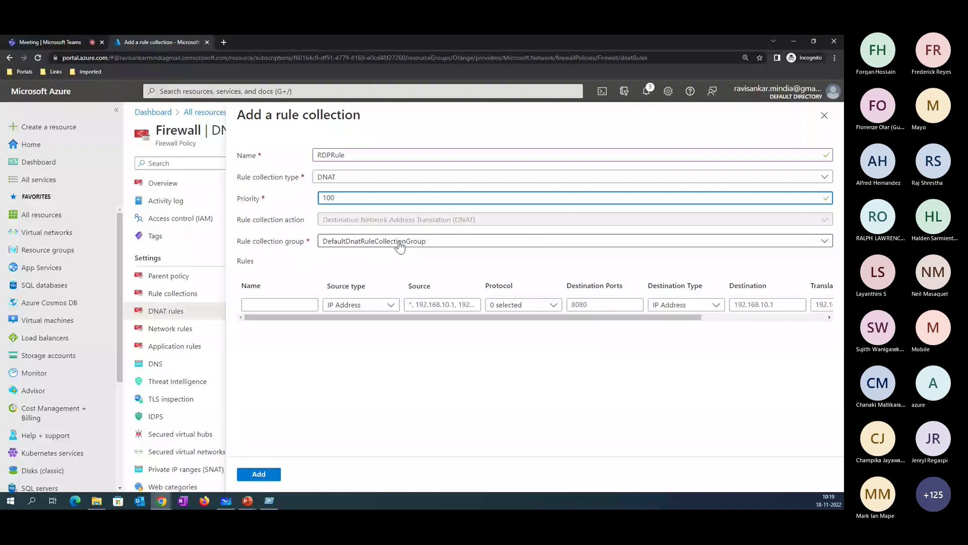
{"action": "left_click", "coordinate": [289, 305]}
{"action": "type", "text": "RDPVM"}
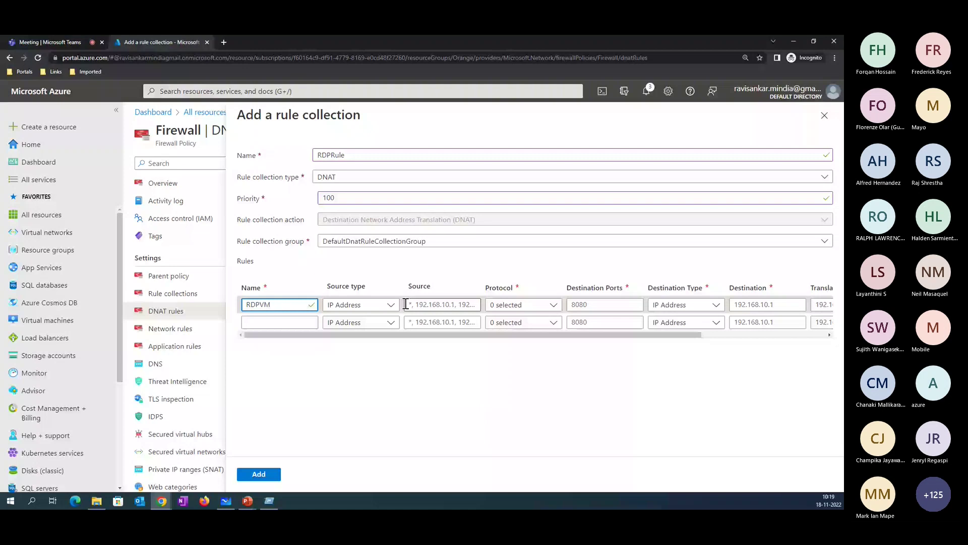
{"action": "left_click", "coordinate": [429, 309]}
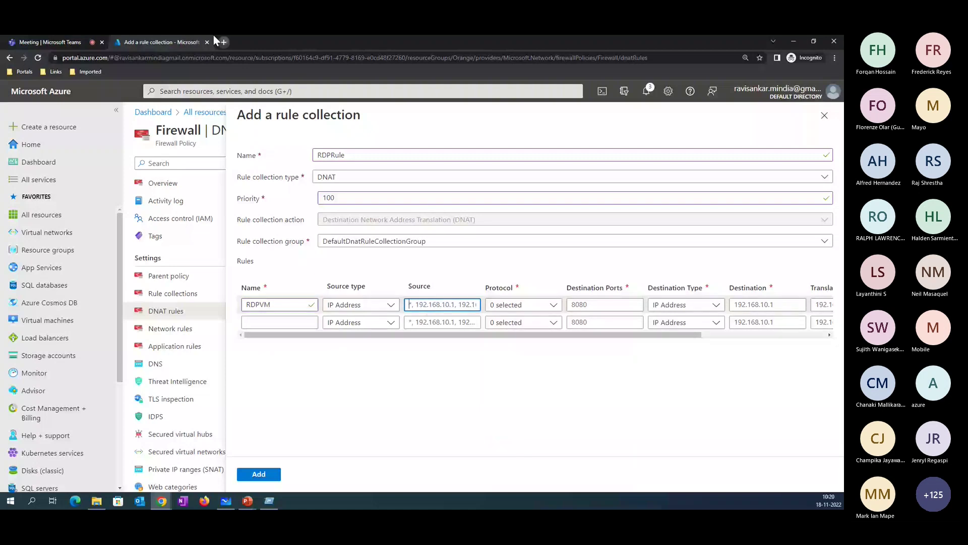
{"action": "key", "text": "ctrl+t"}
{"action": "type", "text": "my public ip"}
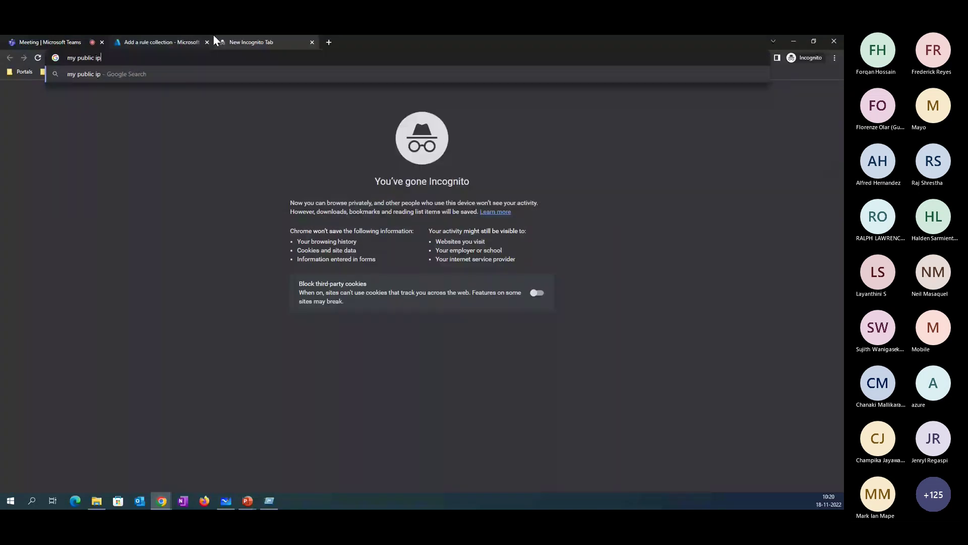
{"action": "key", "text": "Return"}
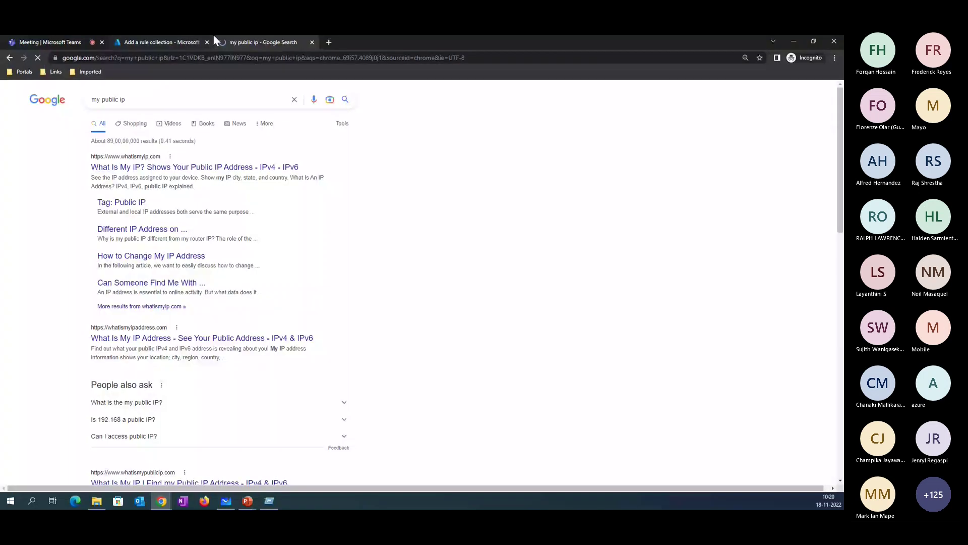
{"action": "left_click", "coordinate": [262, 167]}
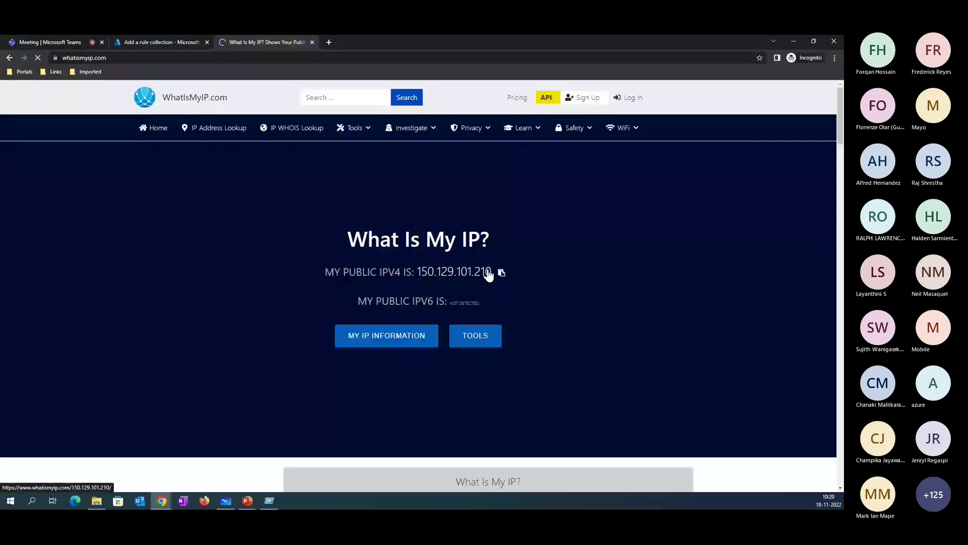
{"action": "left_click_drag", "start_coordinate": [418, 273], "coordinate": [492, 273]}
{"action": "key", "text": "ctrl+c"}
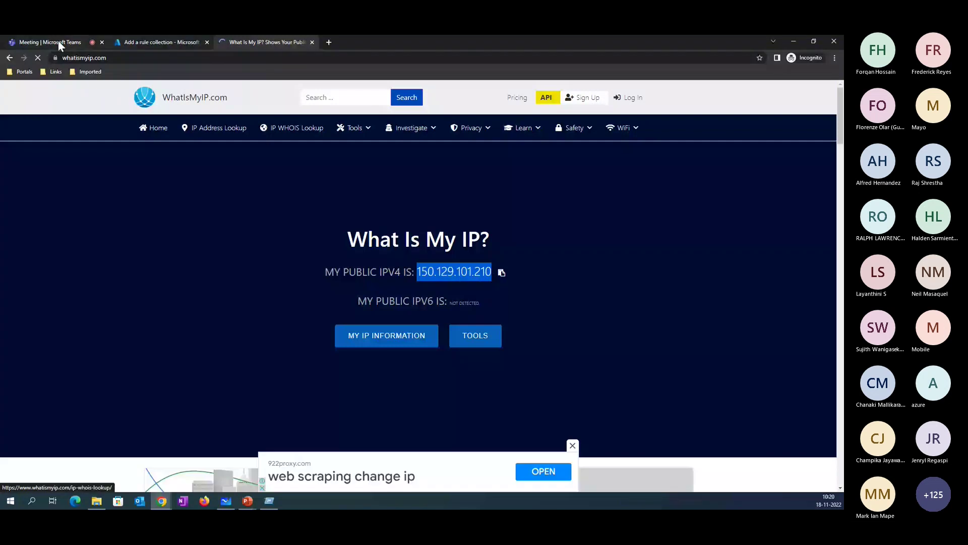
{"action": "left_click", "coordinate": [159, 42]}
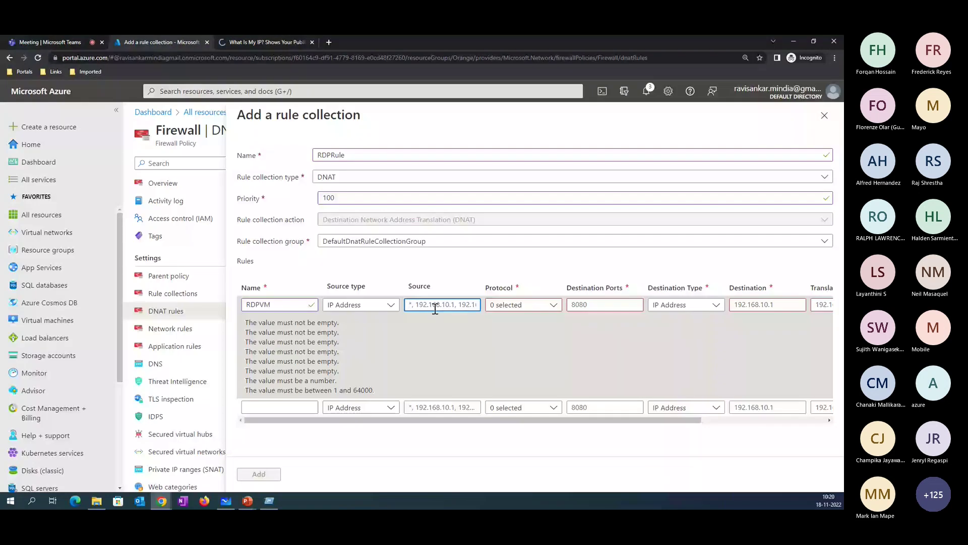
{"action": "key", "text": "ctrl+v"}
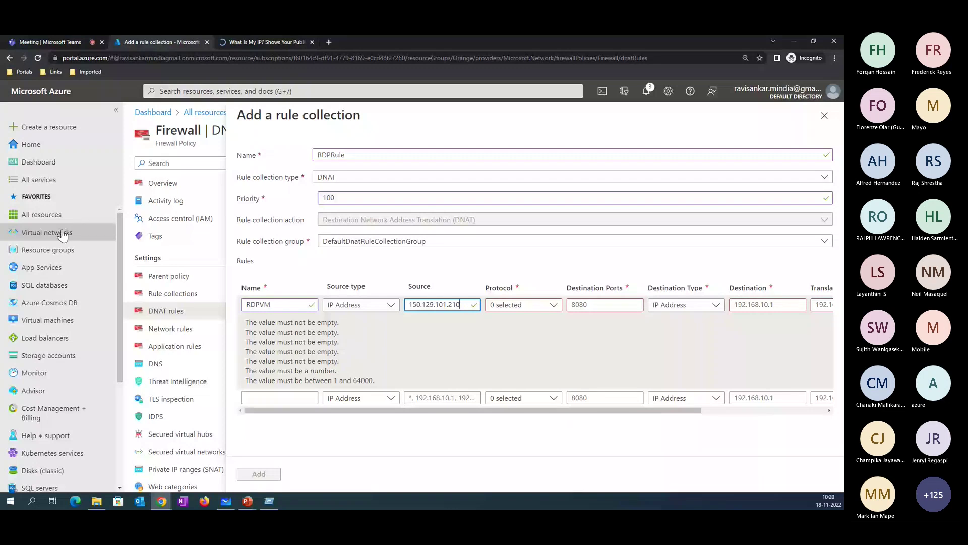
- Open Virtual networks in a separate tab, and set the RDPVM rule's protocol to TCP and its destination port to 4000
{"action": "middle_click", "coordinate": [62, 234]}
{"action": "left_click", "coordinate": [243, 42]}
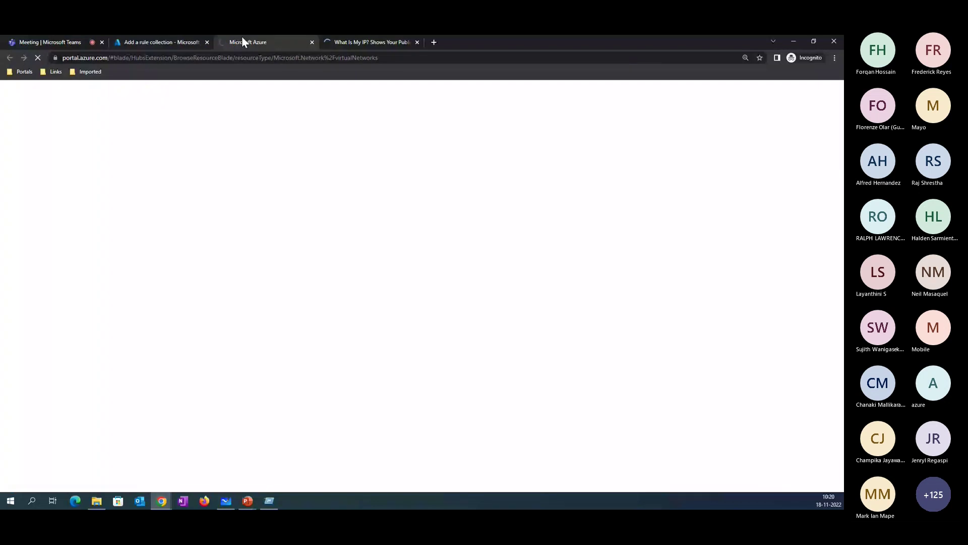
{"action": "left_click", "coordinate": [159, 41]}
{"action": "left_click", "coordinate": [520, 304]}
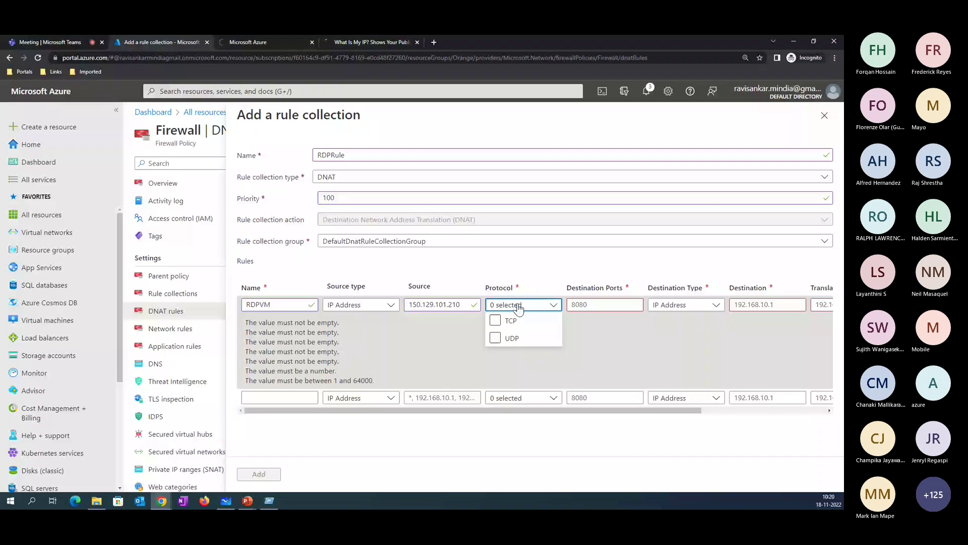
{"action": "left_click", "coordinate": [514, 320]}
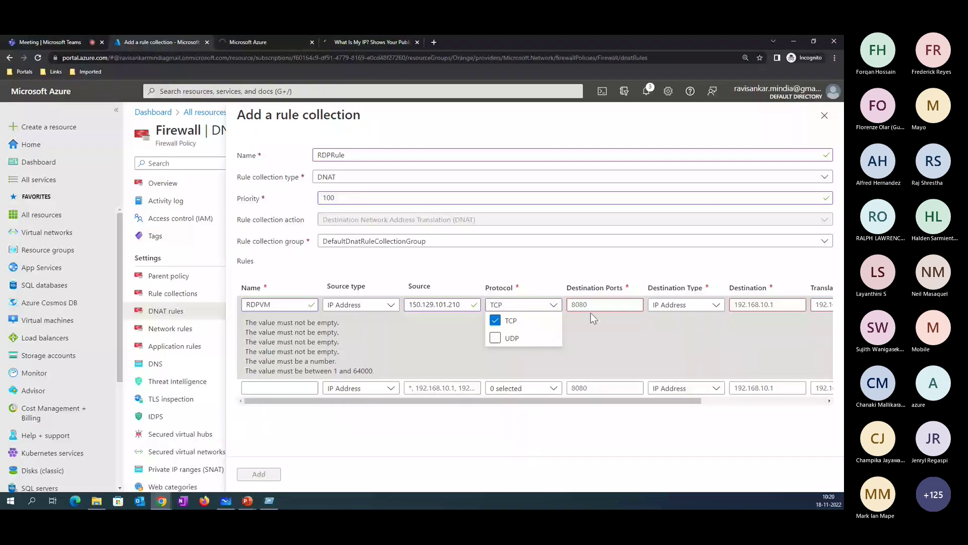
{"action": "left_click", "coordinate": [586, 306]}
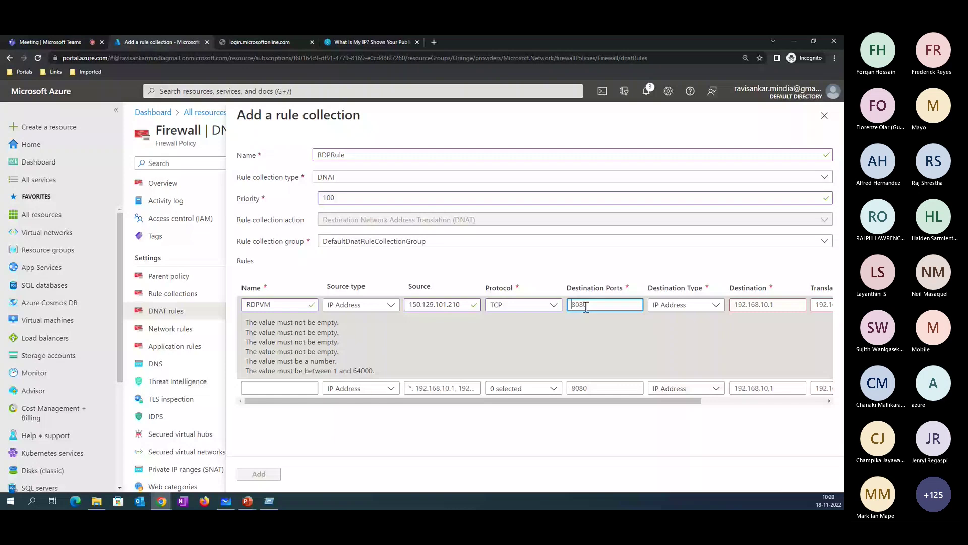
{"action": "type", "text": "4000"}
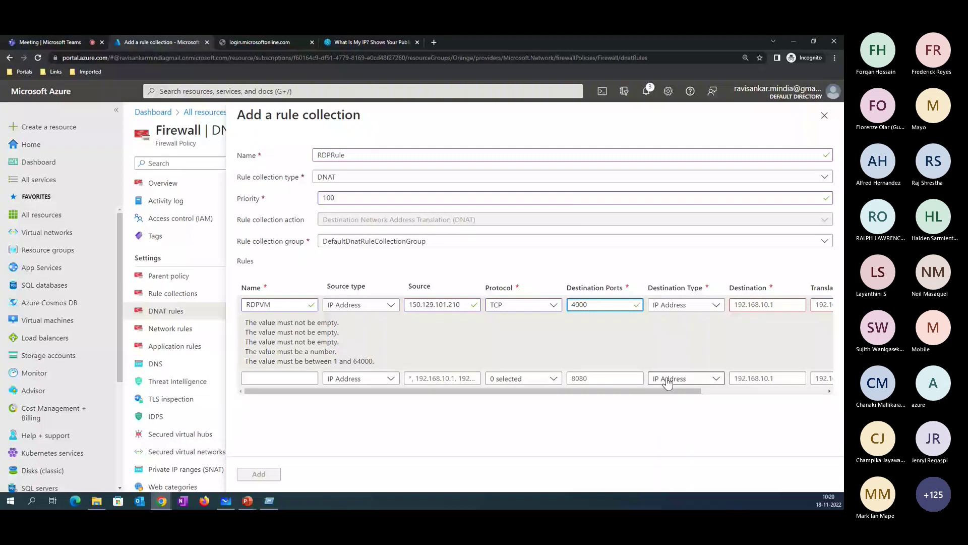
- Look up the public IP address of ProdFirewall's FirewallPIP in the second portal tab and enter 68.219.94.142 as the RDPVM rule's destination
{"action": "left_click_drag", "start_coordinate": [667, 391], "coordinate": [743, 399]}
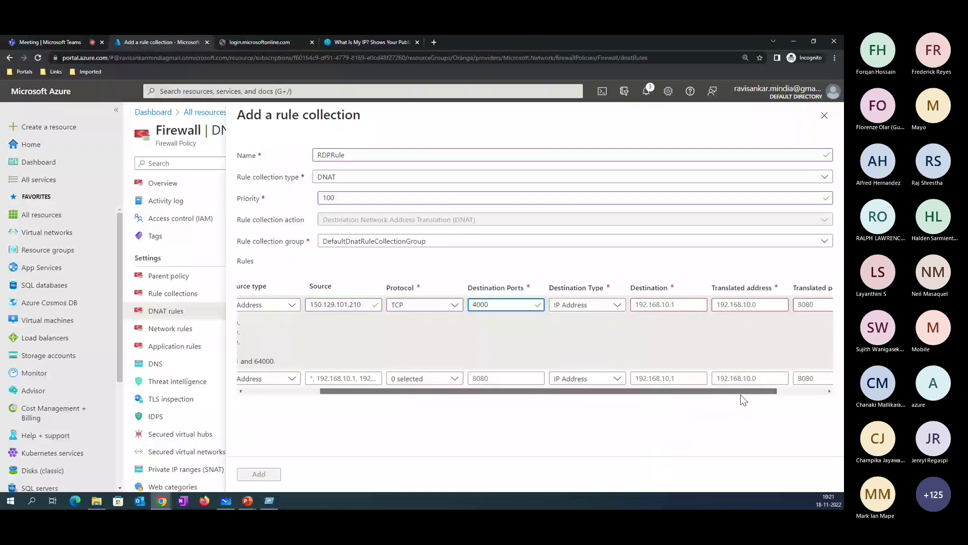
{"action": "key", "text": "Tab"}
{"action": "key", "text": "Tab"}
{"action": "left_click", "coordinate": [280, 41]}
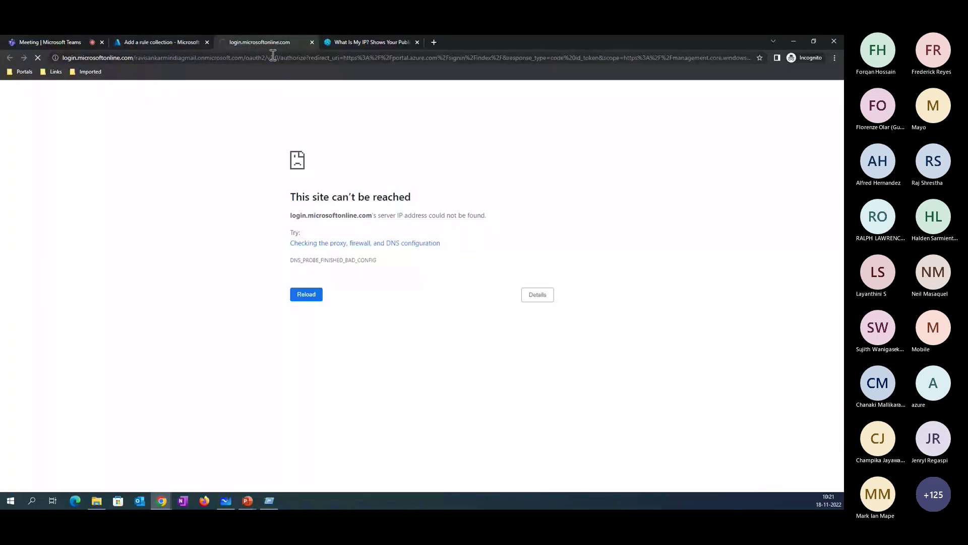
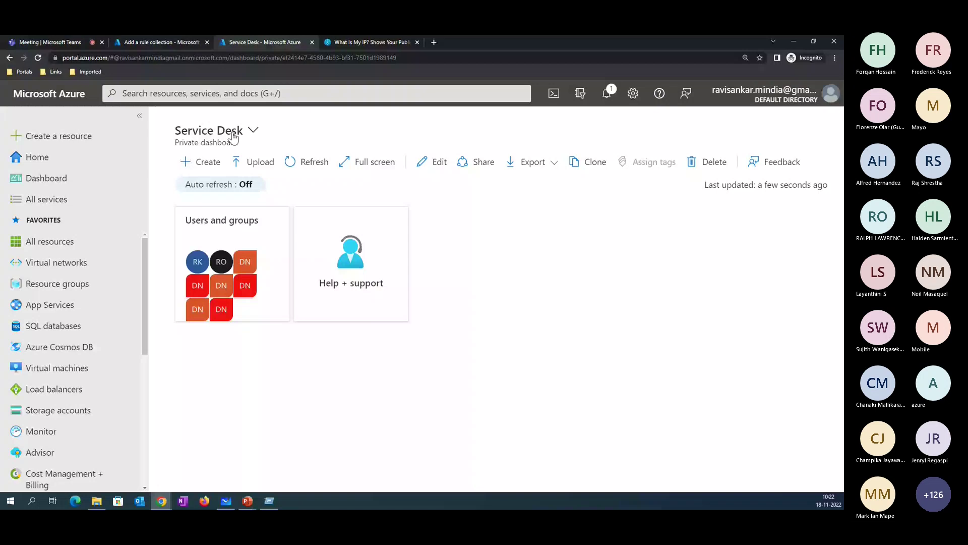
{"action": "key", "text": "g"}
{"action": "key", "text": "slash"}
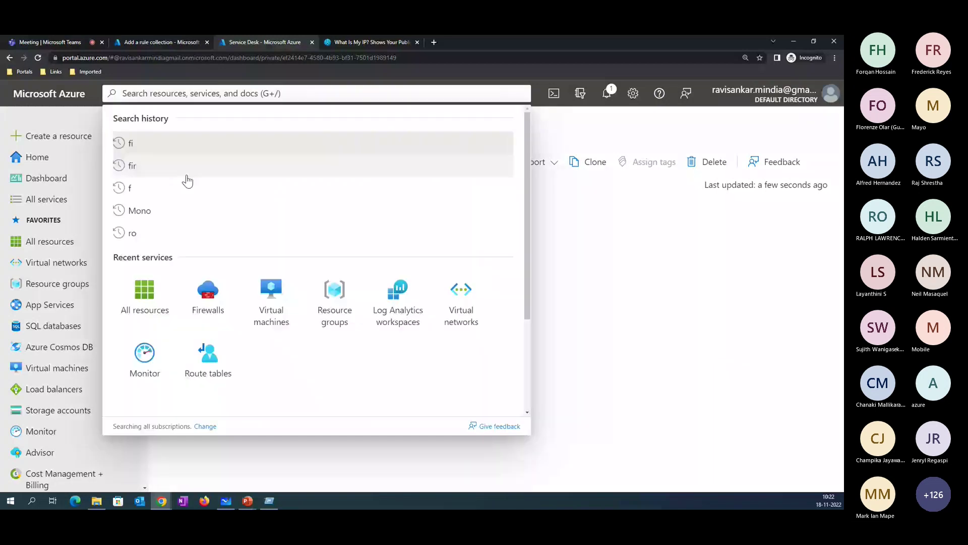
{"action": "left_click", "coordinate": [208, 295]}
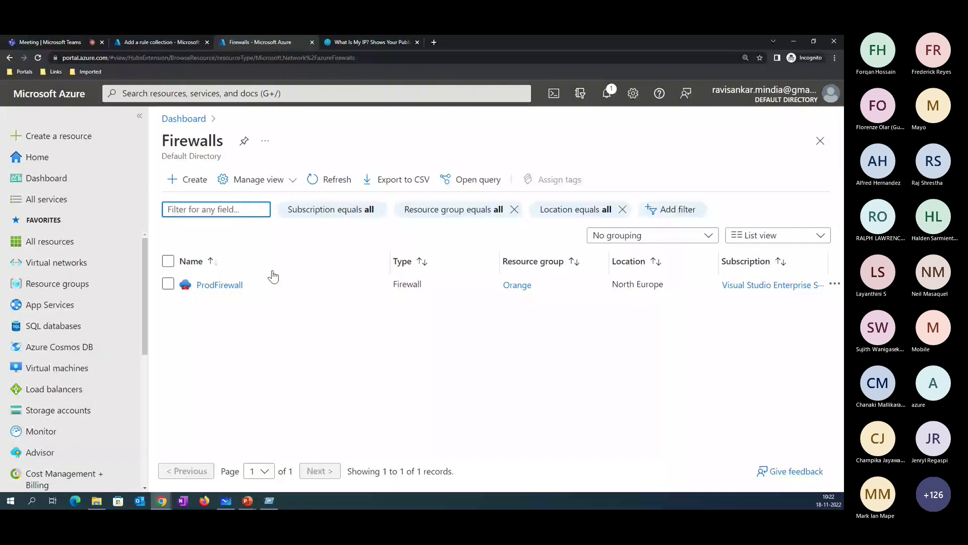
{"action": "left_click", "coordinate": [222, 285]}
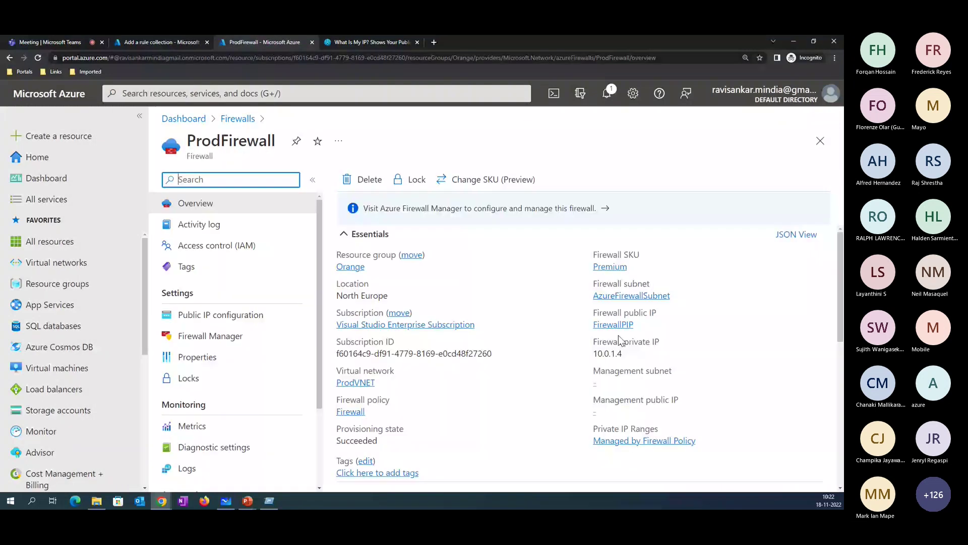
{"action": "left_click", "coordinate": [613, 324]}
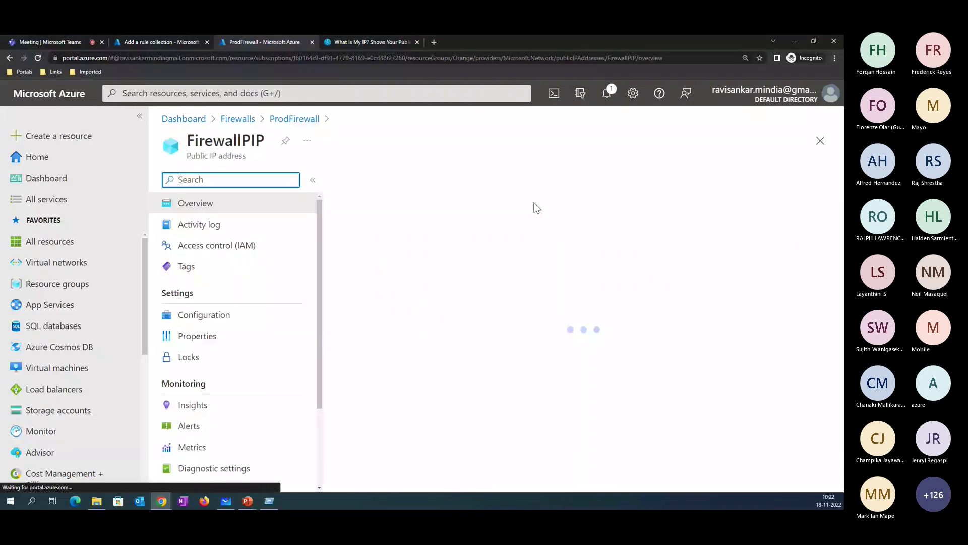
{"action": "left_click", "coordinate": [163, 40]}
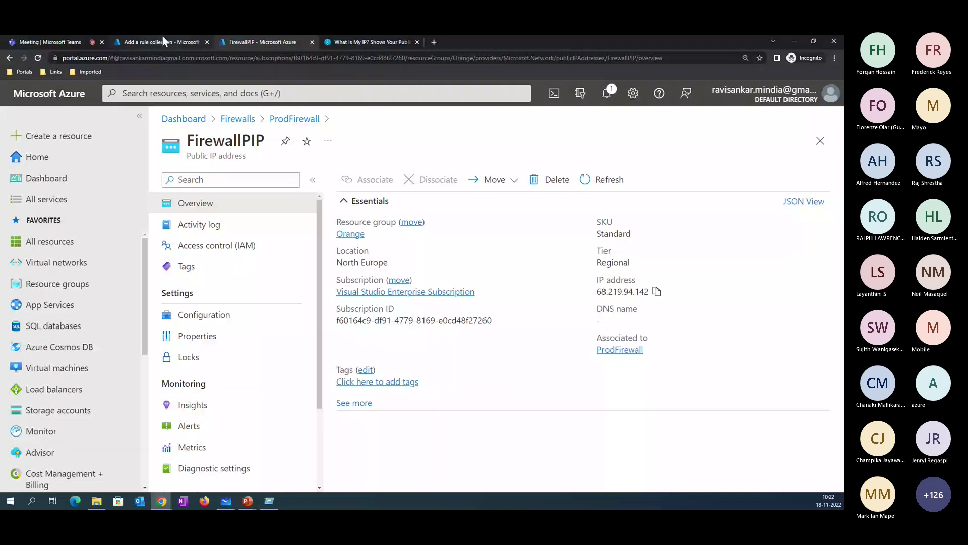
{"action": "left_click", "coordinate": [163, 40]}
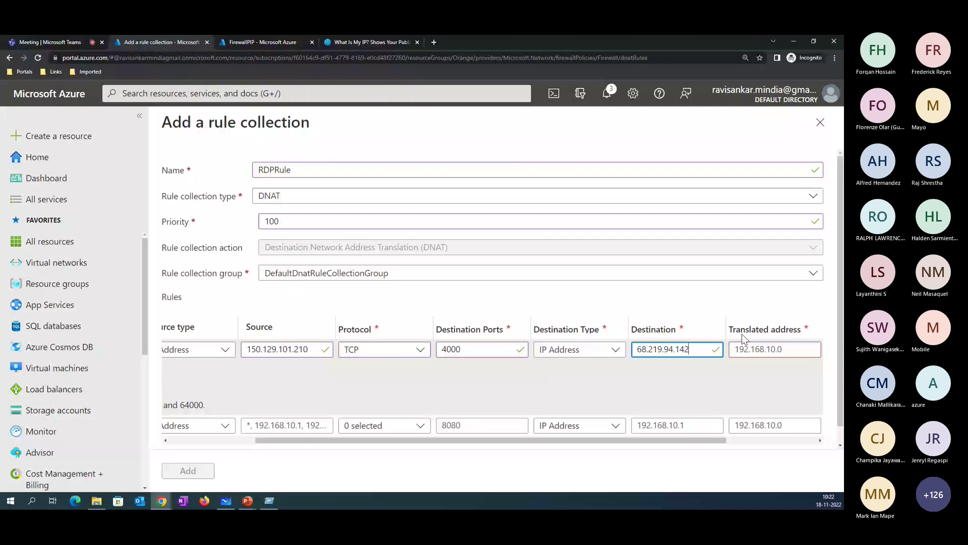
- Look up Server1's private IP address among the virtual machines and enter 10.0.0.4 as the RDPVM rule's translated address
{"action": "left_click_drag", "start_coordinate": [733, 330], "coordinate": [759, 328]}
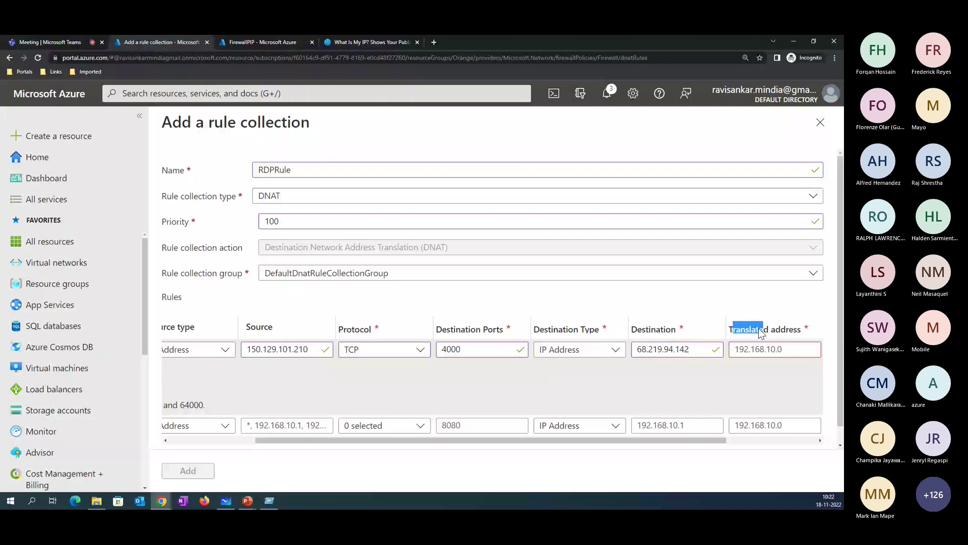
{"action": "key", "text": "ctrl+Tab"}
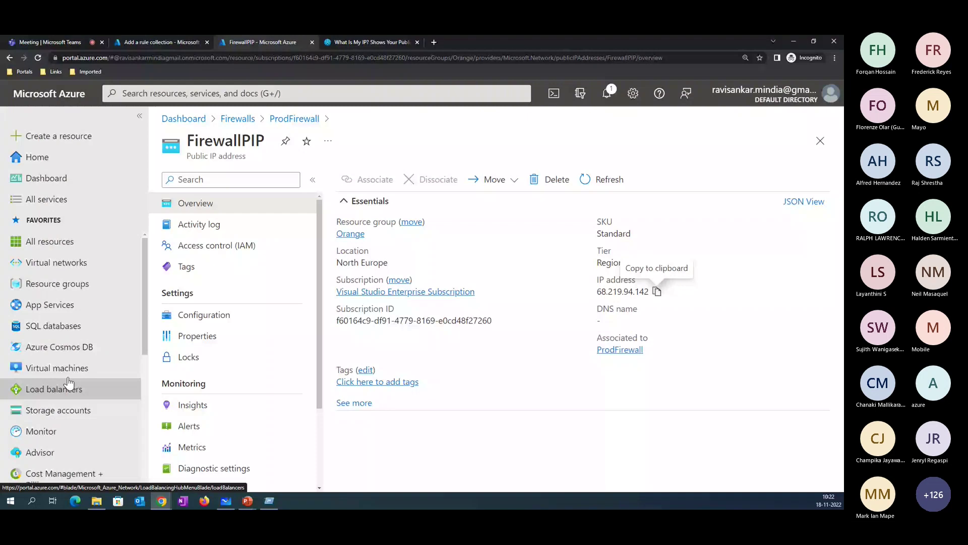
{"action": "left_click", "coordinate": [56, 367]}
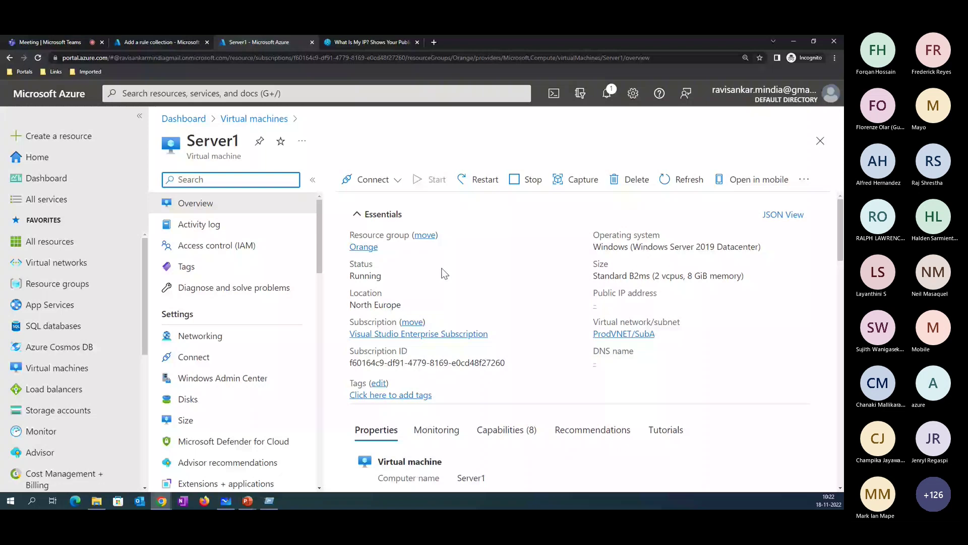
{"action": "scroll", "coordinate": [507, 372], "scroll_direction": "down", "scroll_amount": 10}
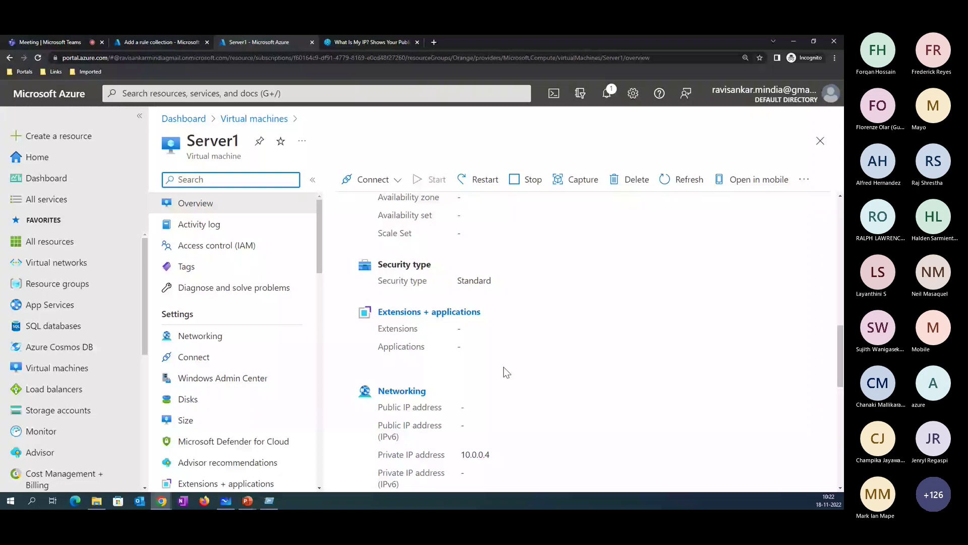
{"action": "left_click", "coordinate": [171, 43]}
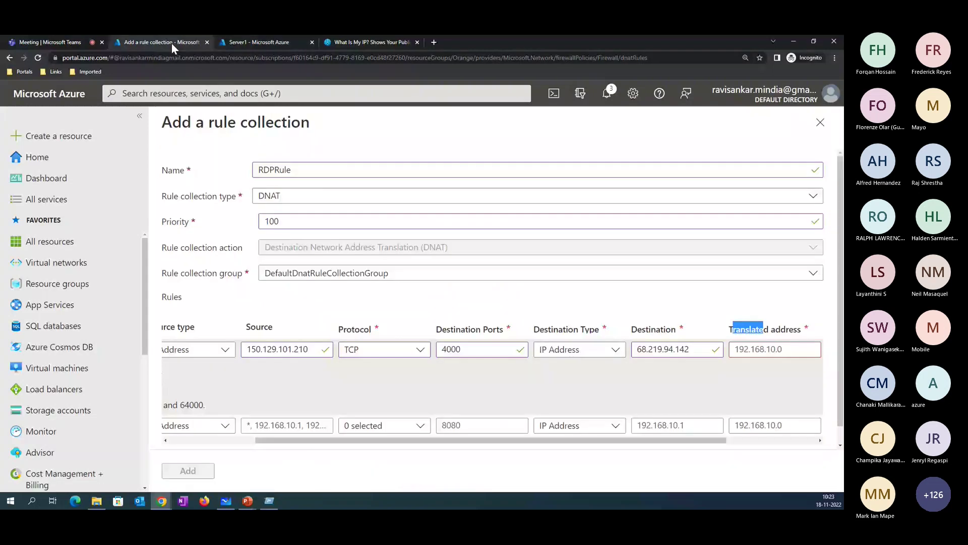
{"action": "left_click", "coordinate": [737, 349]}
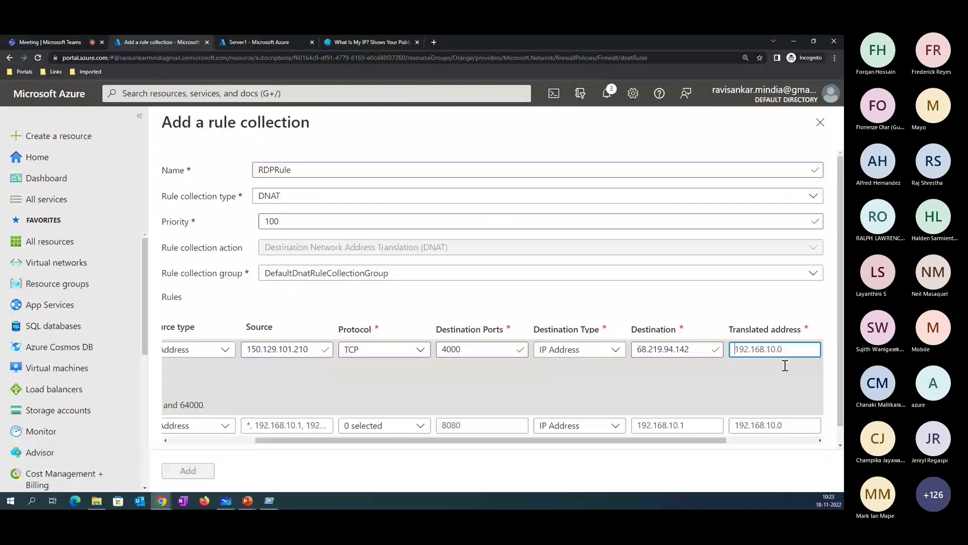
{"action": "type", "text": "10.0.0.4"}
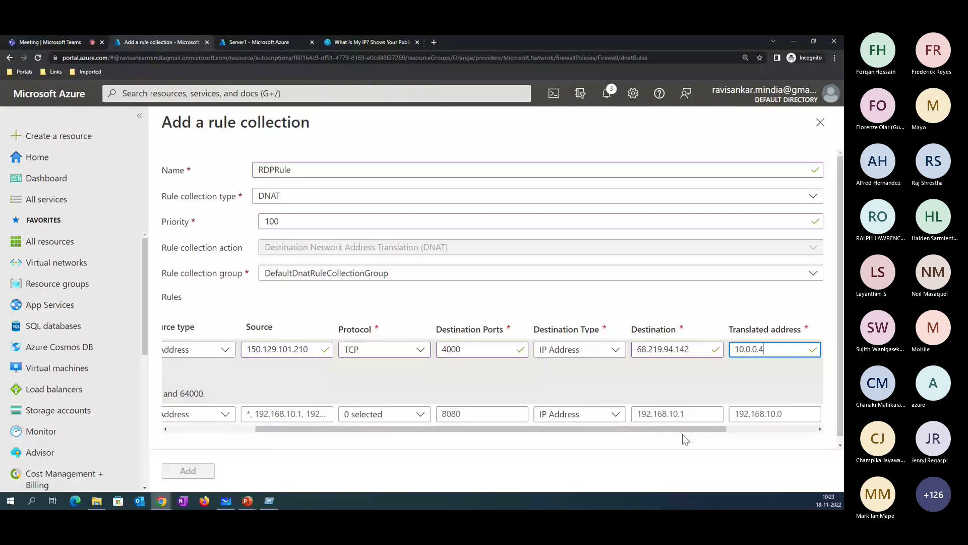
- Set the RDPVM rule's translated port to 3389 and add the RDPRule collection to the firewall policy
{"action": "key", "text": "Tab"}
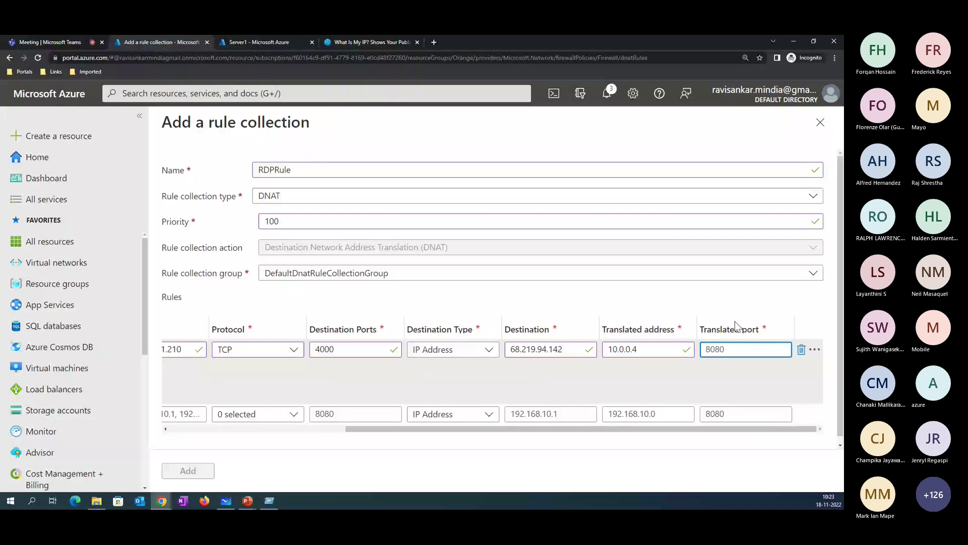
{"action": "type", "text": "3389"}
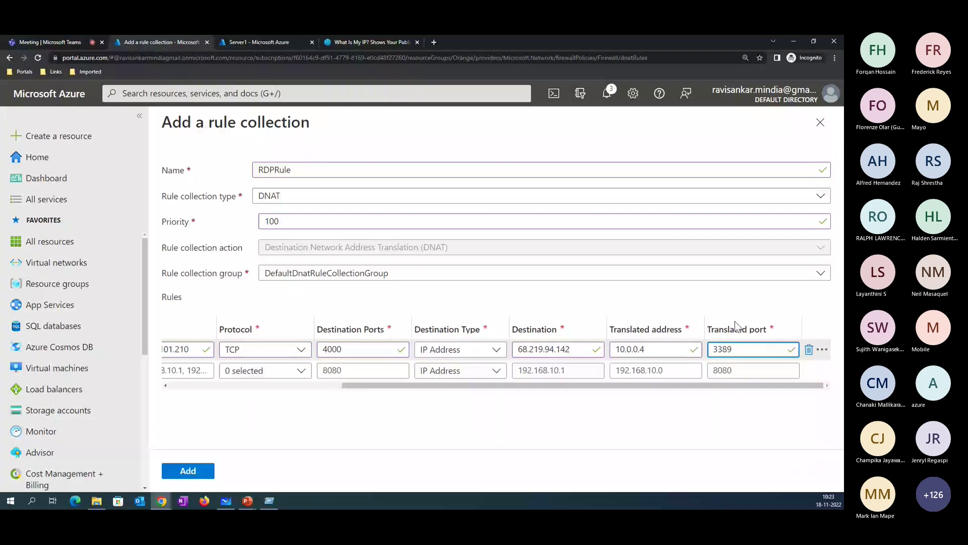
{"action": "left_click", "coordinate": [208, 471]}
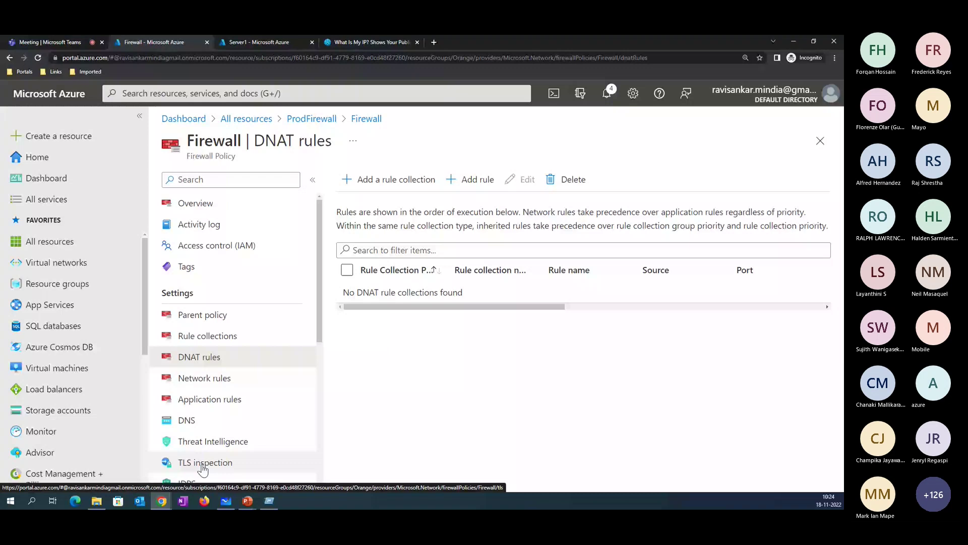
- Check the deployment notifications and review the RDPRule collection's priority, source, port and destination in the DNAT rules list
{"action": "left_click", "coordinate": [602, 104]}
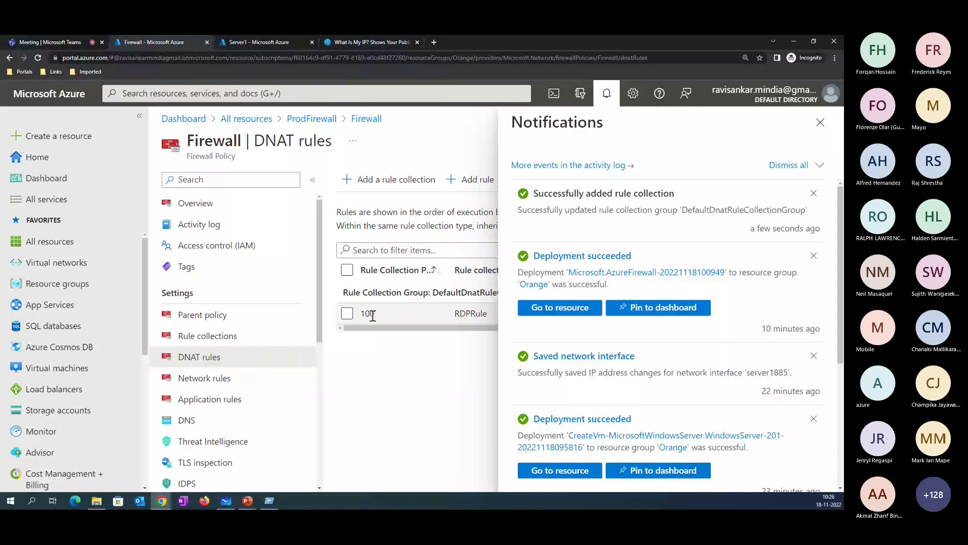
{"action": "left_click_drag", "start_coordinate": [373, 315], "coordinate": [366, 314]}
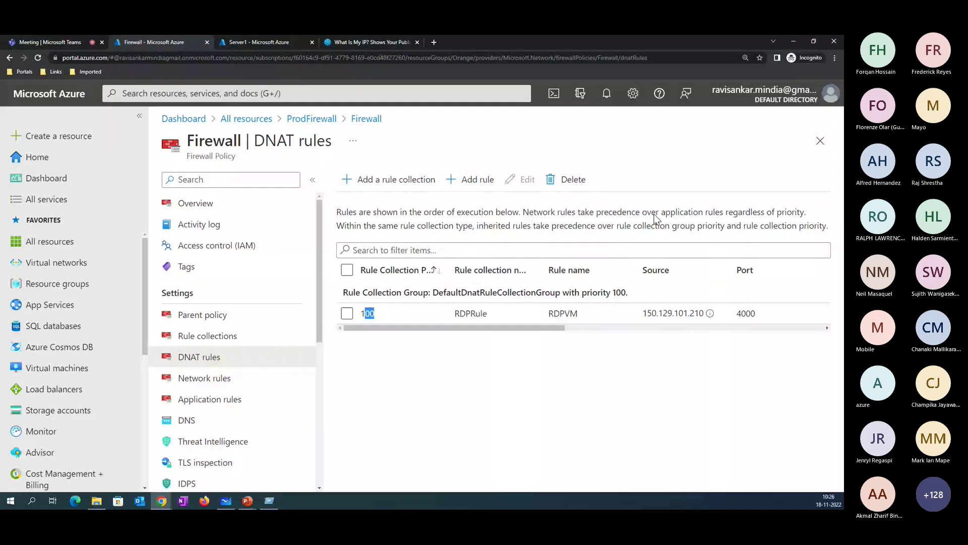
{"action": "left_click_drag", "start_coordinate": [768, 318], "coordinate": [729, 320]}
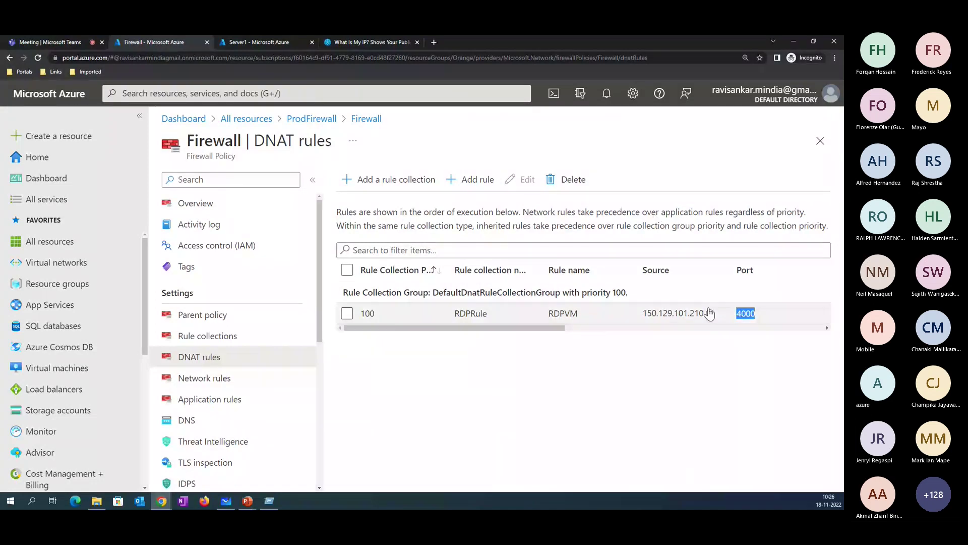
{"action": "left_click_drag", "start_coordinate": [652, 314], "coordinate": [637, 328]}
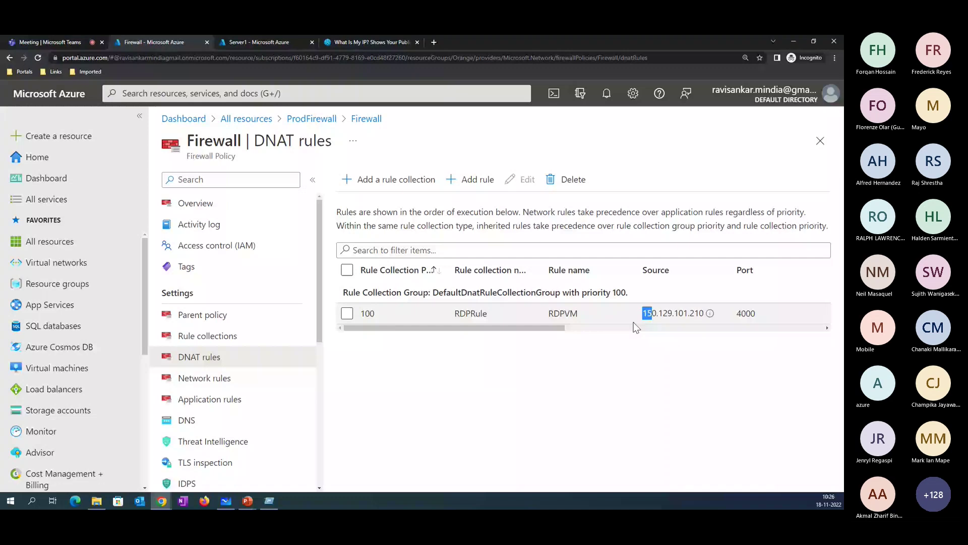
{"action": "left_click", "coordinate": [728, 329]}
{"action": "left_click_drag", "start_coordinate": [528, 313], "coordinate": [581, 313]}
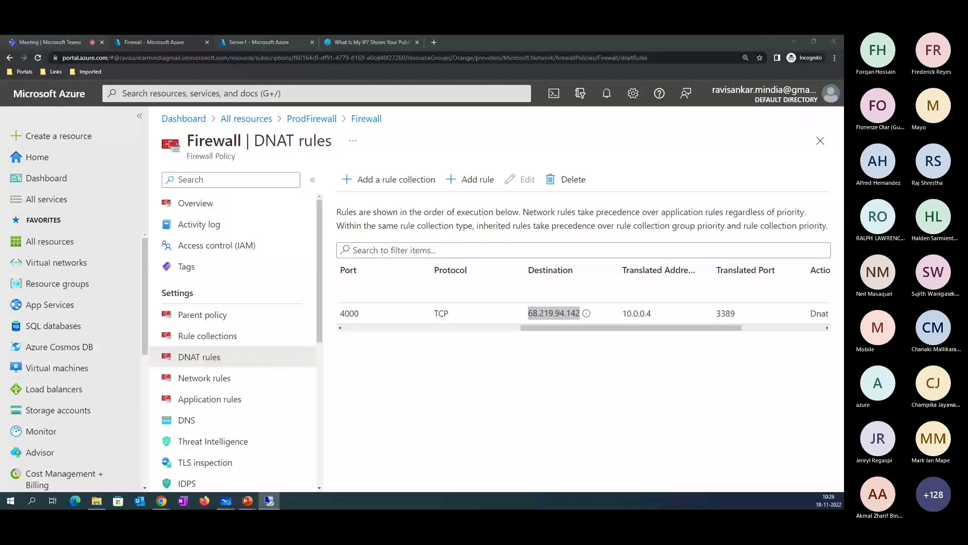
- Switch to Microsoft Whiteboard and draw a black box labelled with a 68.x address beside the stick figure
{"action": "key", "text": "alt+Tab"}
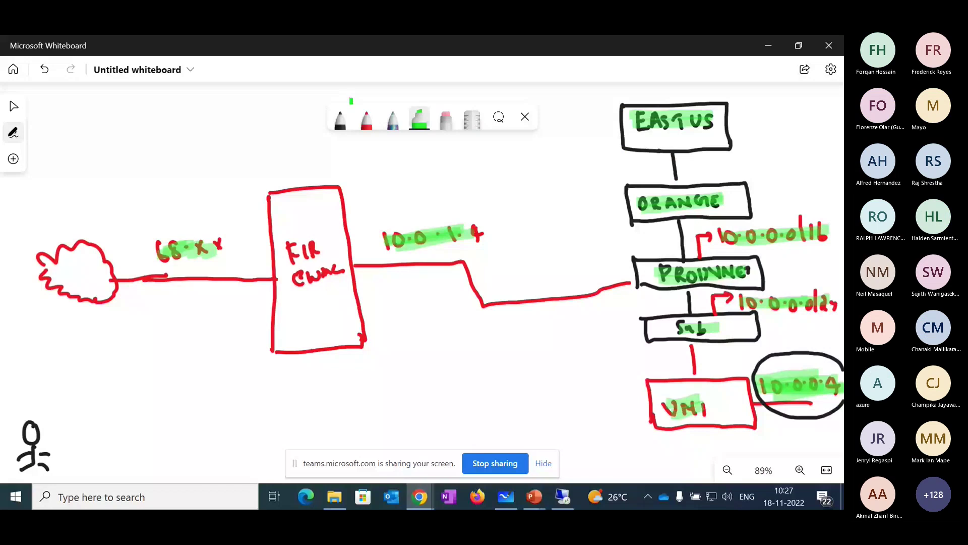
{"action": "left_click", "coordinate": [74, 415]}
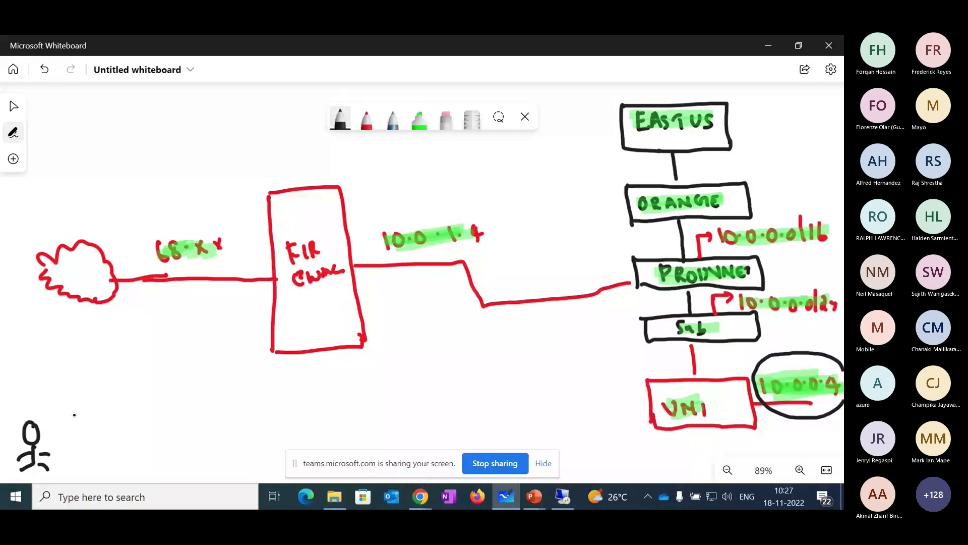
{"action": "mouse_move", "coordinate": [60, 443]}
{"action": "left_mouse_down"}
{"action": "mouse_move", "coordinate": [91, 403]}
{"action": "mouse_move", "coordinate": [89, 446]}
{"action": "mouse_move", "coordinate": [111, 421]}
{"action": "left_mouse_up"}
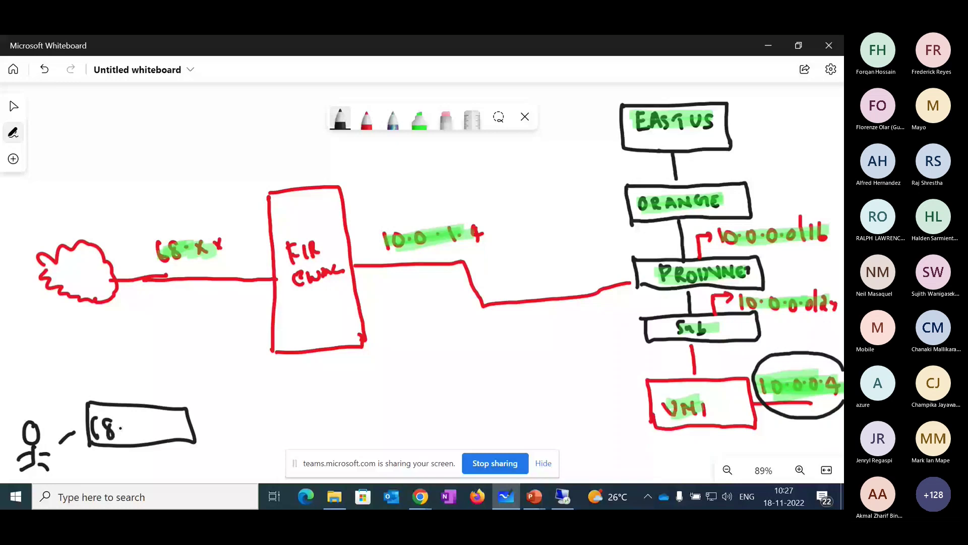
{"action": "left_click_drag", "start_coordinate": [132, 424], "coordinate": [130, 424]}
{"action": "left_click", "coordinate": [139, 431]}
{"action": "left_click_drag", "start_coordinate": [147, 422], "coordinate": [146, 434]}
- Draw a black line from the stick figure up to the cloud and another from the 68.xx label to the firewall box
{"action": "left_click_drag", "start_coordinate": [63, 413], "coordinate": [103, 313]}
{"action": "left_click_drag", "start_coordinate": [192, 265], "coordinate": [238, 257]}
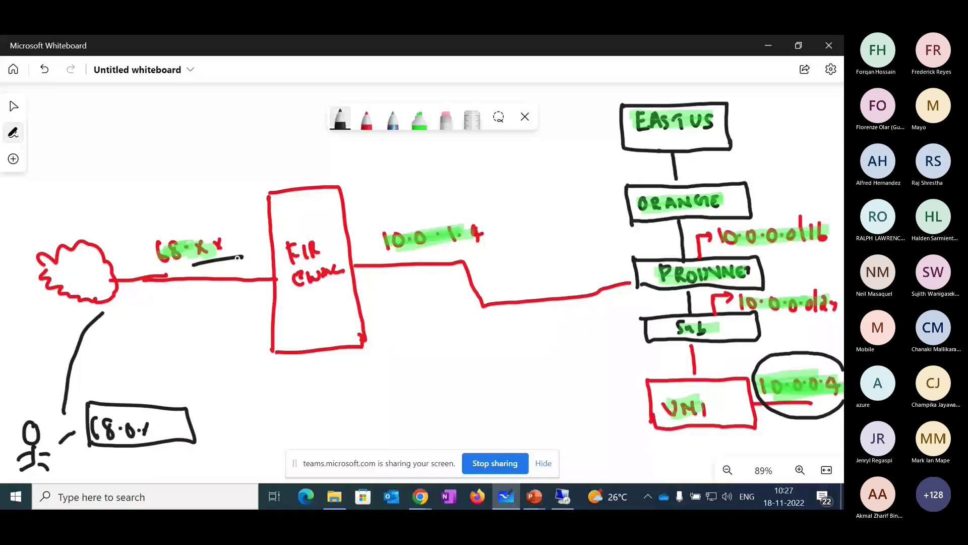
{"action": "left_click_drag", "start_coordinate": [238, 257], "coordinate": [274, 259]}
- Write NAT and RDP in black below the line between the cloud and the firewall
{"action": "left_click_drag", "start_coordinate": [186, 328], "coordinate": [204, 311]}
{"action": "left_click_drag", "start_coordinate": [204, 325], "coordinate": [219, 323]}
{"action": "left_click_drag", "start_coordinate": [218, 306], "coordinate": [233, 303]}
{"action": "left_click_drag", "start_coordinate": [226, 304], "coordinate": [230, 320]}
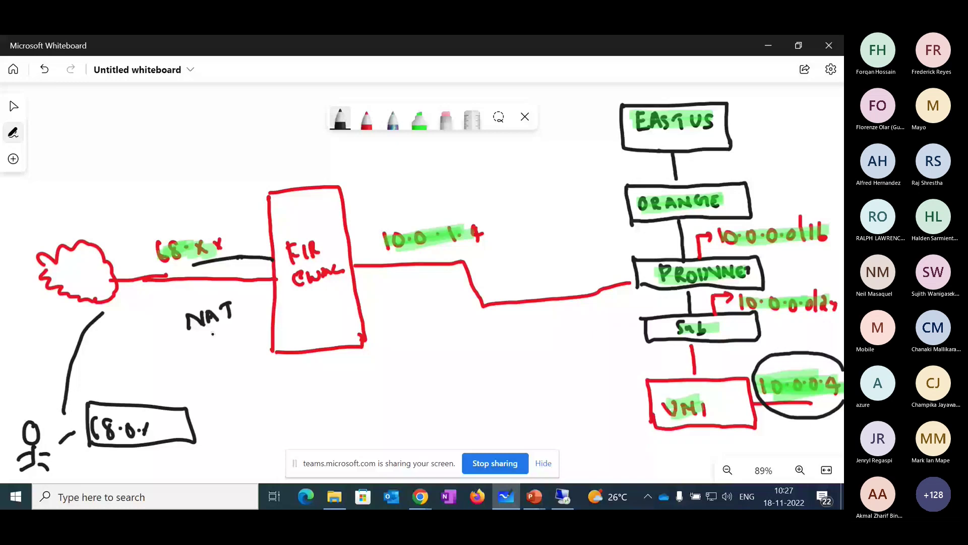
{"action": "left_click_drag", "start_coordinate": [189, 361], "coordinate": [200, 358]}
{"action": "left_click_drag", "start_coordinate": [202, 357], "coordinate": [218, 354]}
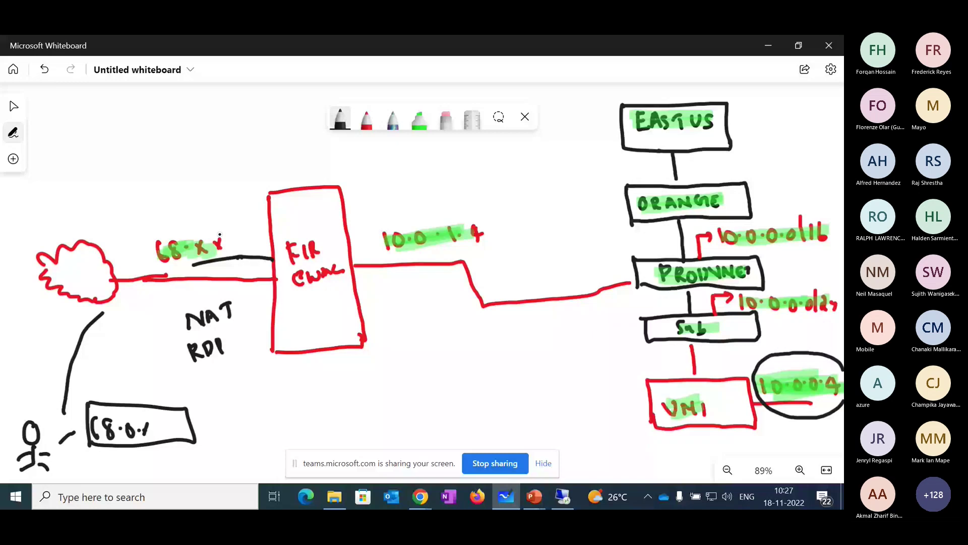
- Circle the 68.x.x label in black and draw a wavy black arrow from NAT RDP to the 10.0.0.4 label
{"action": "left_click_drag", "start_coordinate": [219, 234], "coordinate": [228, 237]}
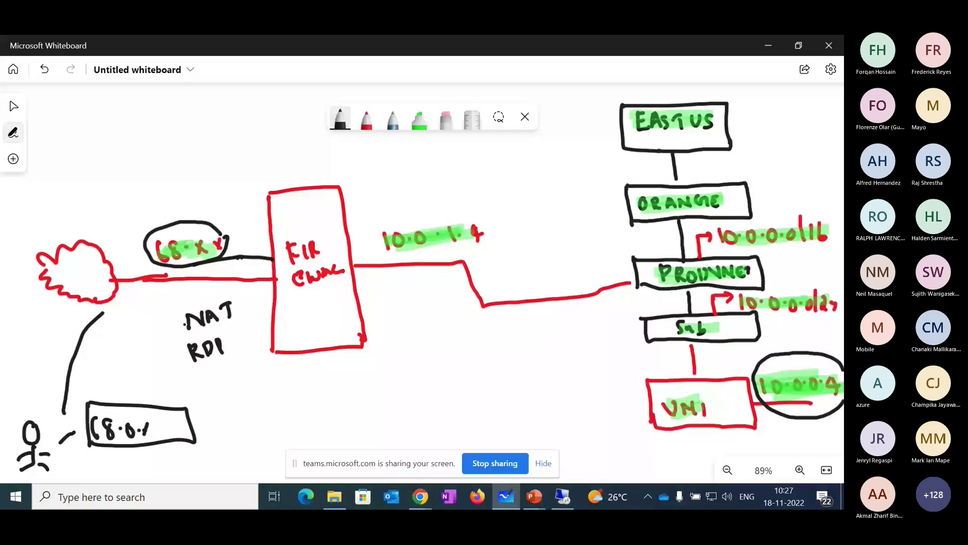
{"action": "mouse_move", "coordinate": [184, 323]}
{"action": "left_mouse_down"}
{"action": "mouse_move", "coordinate": [362, 378]}
{"action": "mouse_move", "coordinate": [598, 431]}
{"action": "mouse_move", "coordinate": [794, 434]}
{"action": "left_mouse_up"}
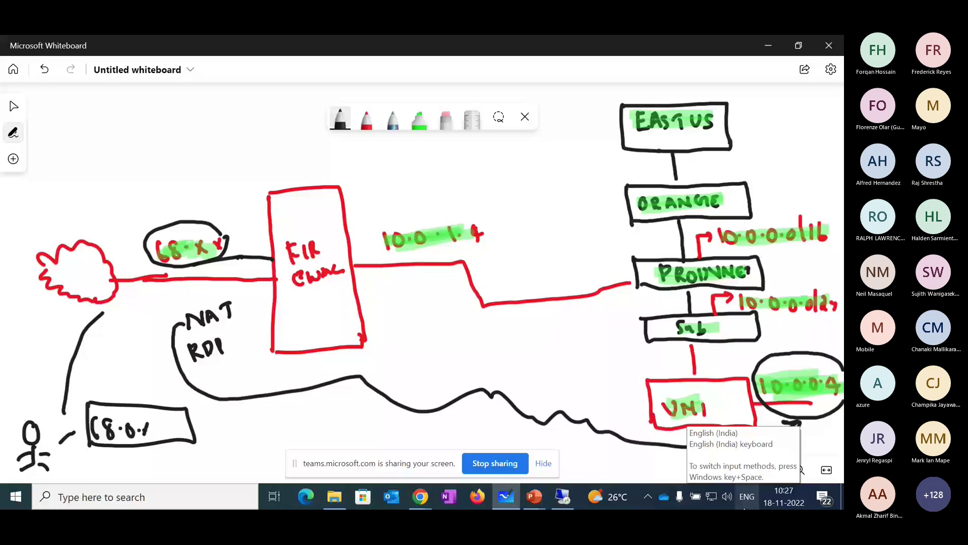
- Write Tran in black above the wavy line between the firewall and VM1
{"action": "left_click_drag", "start_coordinate": [401, 373], "coordinate": [419, 371]}
{"action": "left_click_drag", "start_coordinate": [411, 374], "coordinate": [414, 392]}
{"action": "left_click_drag", "start_coordinate": [423, 388], "coordinate": [432, 380]}
{"action": "left_click_drag", "start_coordinate": [437, 379], "coordinate": [446, 386]}
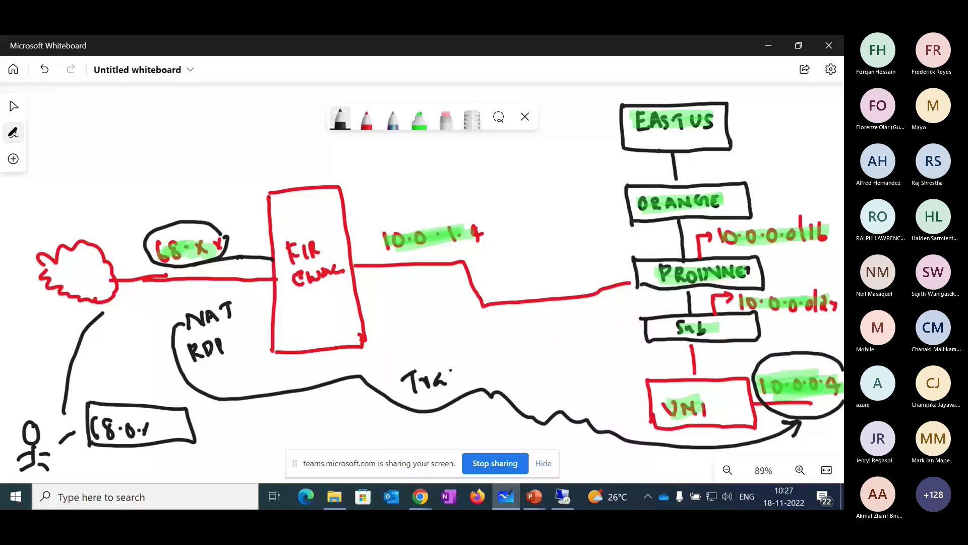
{"action": "left_click_drag", "start_coordinate": [451, 370], "coordinate": [469, 377]}
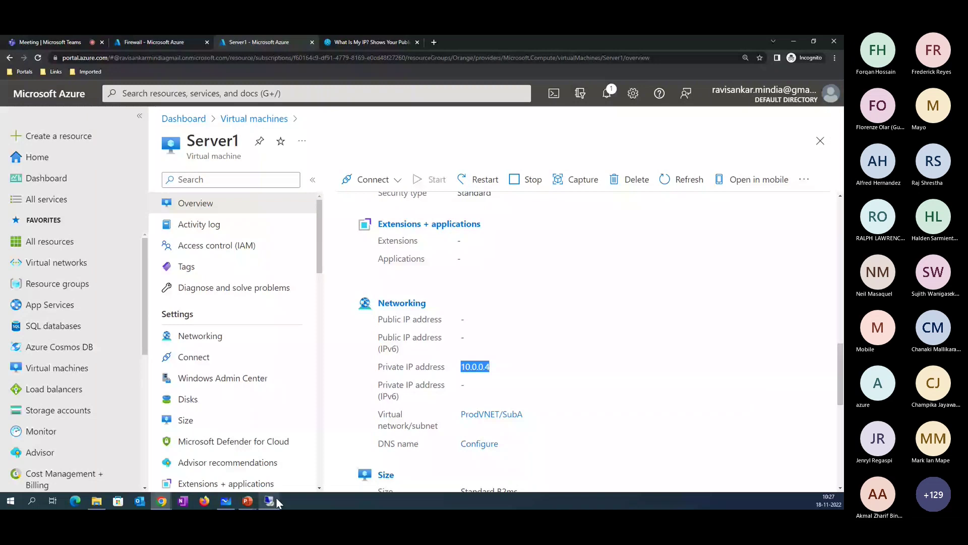
- Switch to the Remote Desktop session on Server1 and run hostname and ipconfig in a command prompt
{"action": "left_click", "coordinate": [277, 497]}
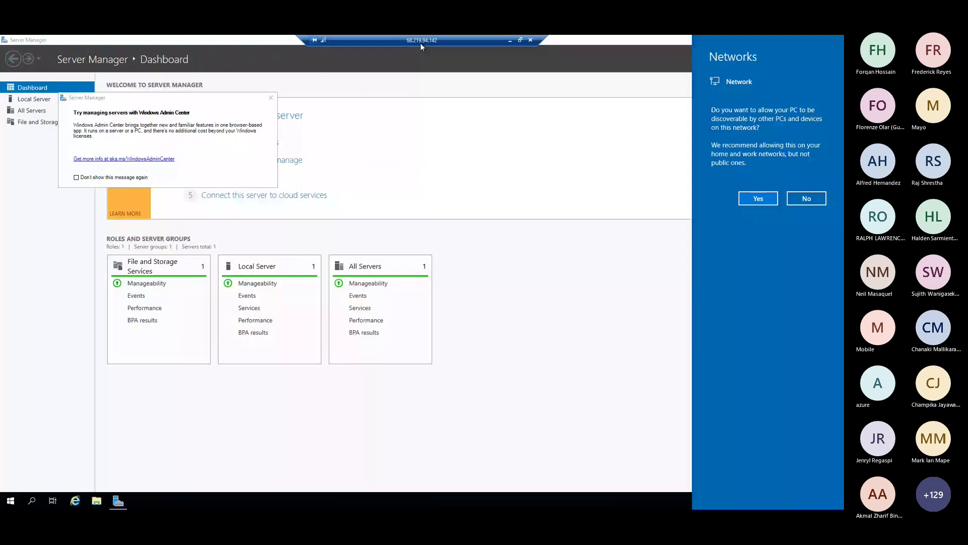
{"action": "key", "text": "super+r"}
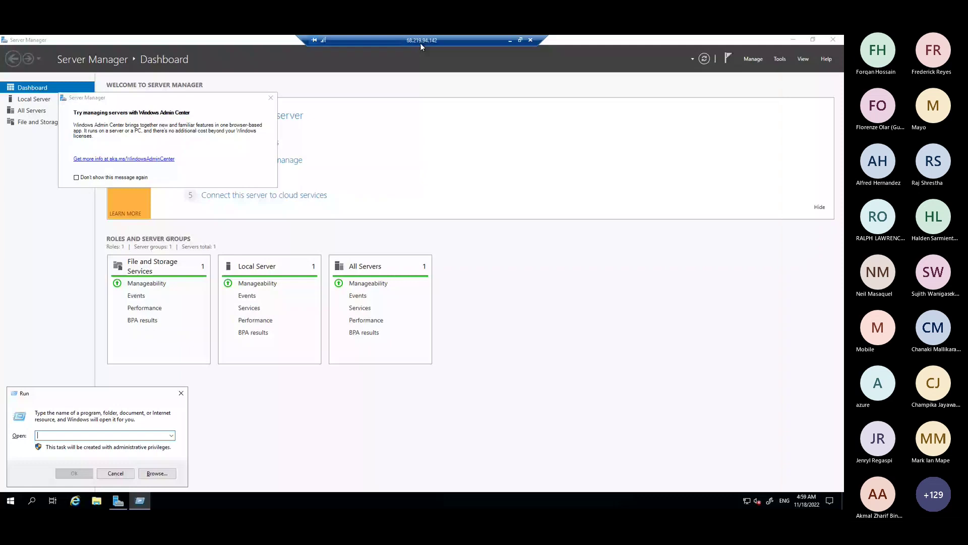
{"action": "type", "text": "cmd"}
{"action": "key", "text": "Return"}
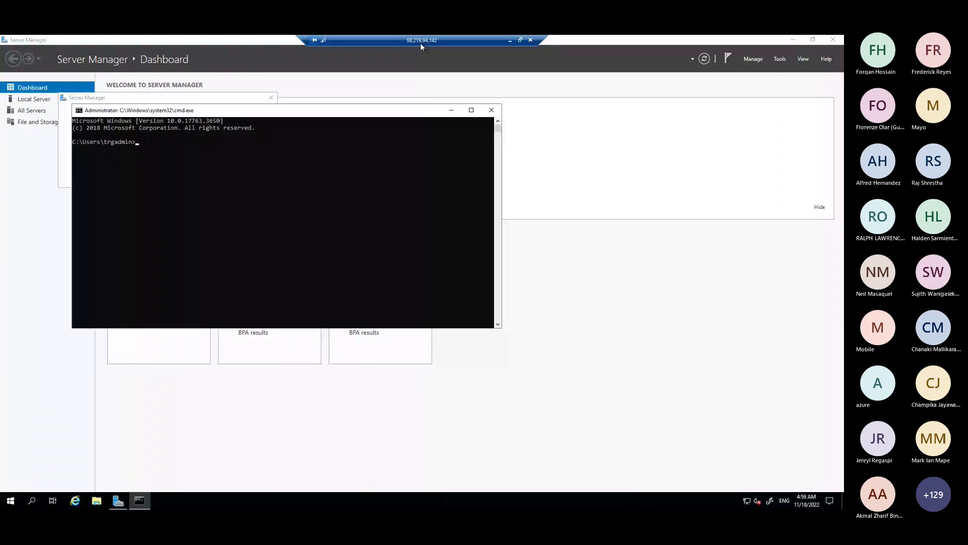
{"action": "type", "text": "hostname"}
{"action": "key", "text": "Return"}
{"action": "type", "text": "ipconfig"}
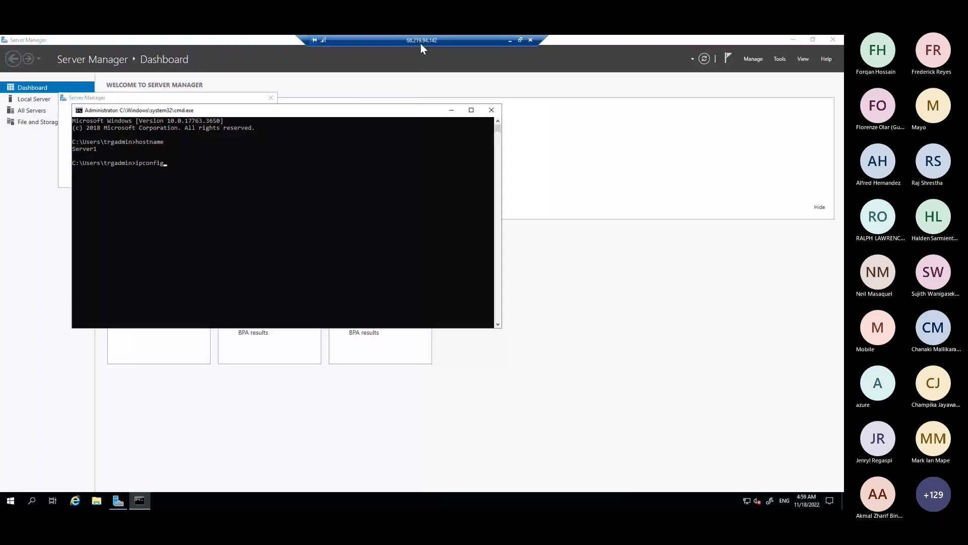
{"action": "key", "text": "Return"}
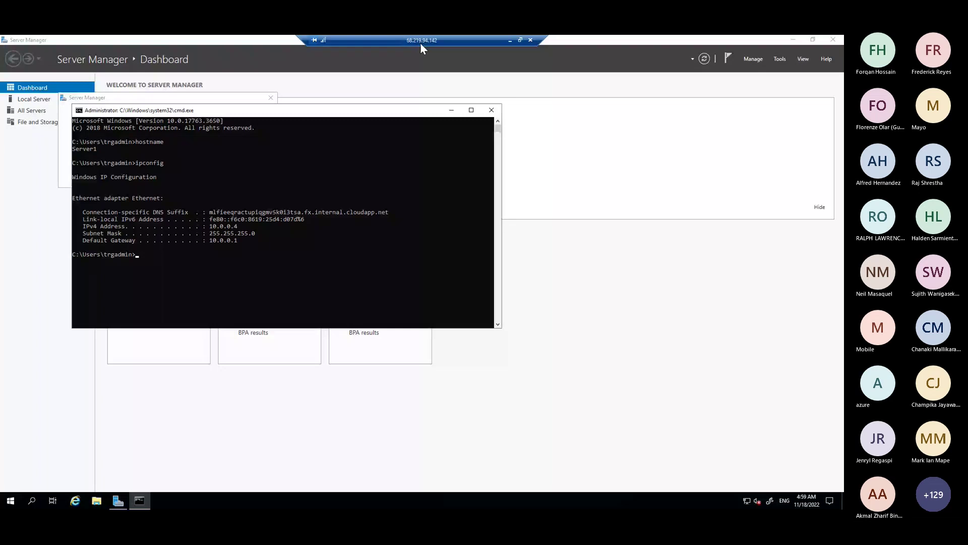
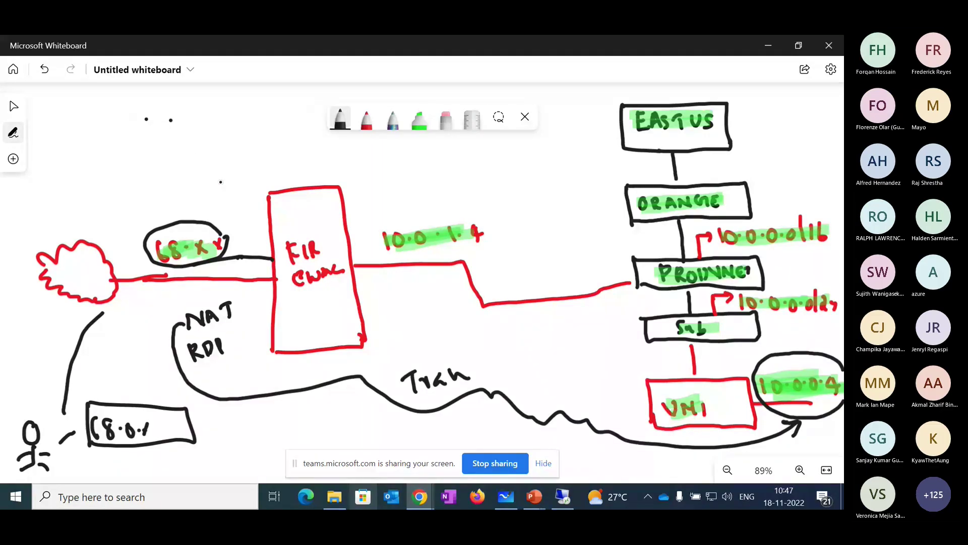
- On the Microsoft Whiteboard diagram, draw a black curved arrow from the stick figure over the firewall towards PRODVNET
{"action": "left_click_drag", "start_coordinate": [32, 387], "coordinate": [37, 397]}
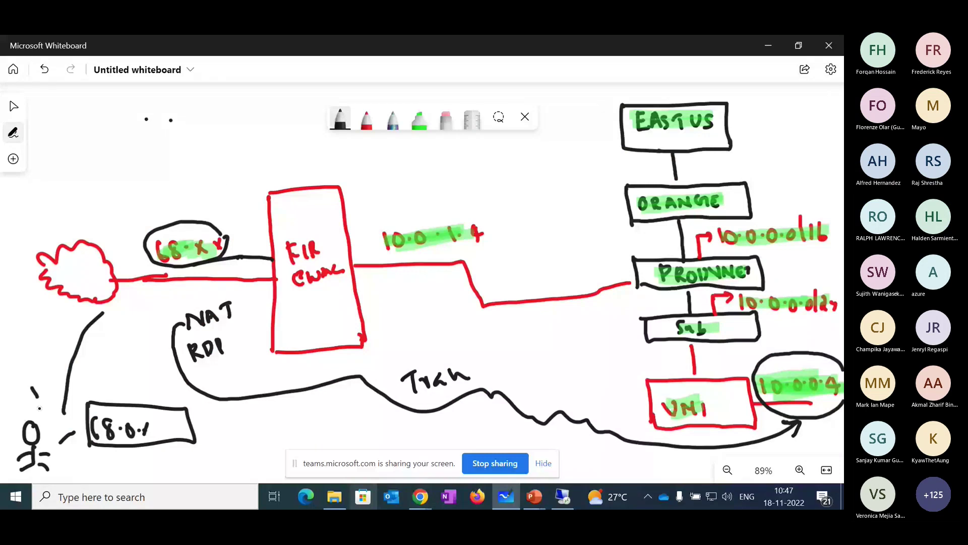
{"action": "left_click_drag", "start_coordinate": [31, 399], "coordinate": [367, 158]}
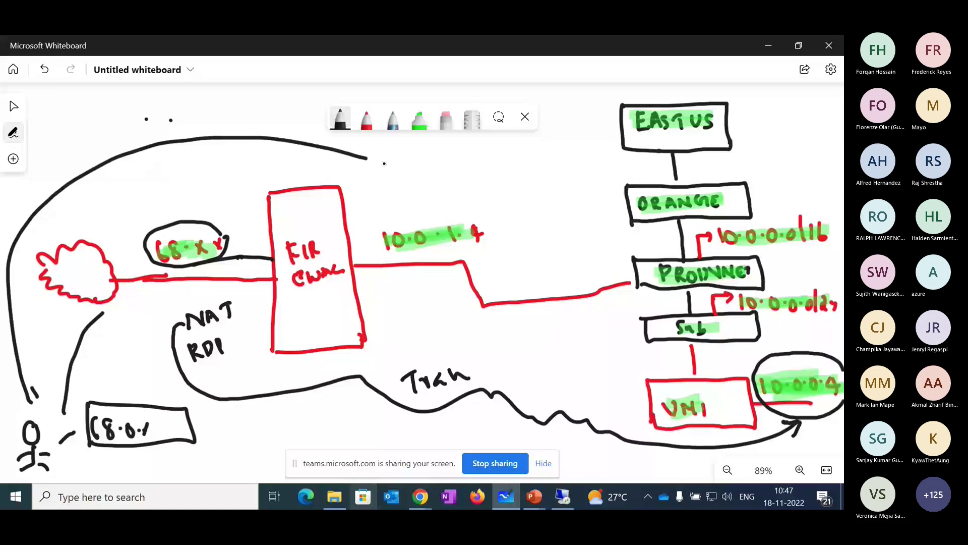
{"action": "left_click_drag", "start_coordinate": [367, 158], "coordinate": [600, 240]}
- Write NAT-Ex in black above the curved arrow
{"action": "mouse_move", "coordinate": [124, 144]}
{"action": "left_mouse_down"}
{"action": "mouse_move", "coordinate": [147, 121]}
{"action": "mouse_move", "coordinate": [174, 132]}
{"action": "left_mouse_up"}
{"action": "left_click_drag", "start_coordinate": [168, 115], "coordinate": [185, 113]}
{"action": "mouse_move", "coordinate": [177, 115]}
{"action": "left_mouse_down"}
{"action": "mouse_move", "coordinate": [180, 132]}
{"action": "mouse_move", "coordinate": [204, 115]}
{"action": "left_mouse_up"}
{"action": "left_click_drag", "start_coordinate": [217, 104], "coordinate": [221, 122]}
{"action": "left_click_drag", "start_coordinate": [228, 110], "coordinate": [236, 118]}
{"action": "left_click_drag", "start_coordinate": [236, 109], "coordinate": [229, 119]}
{"action": "left_click_drag", "start_coordinate": [240, 107], "coordinate": [241, 114]}
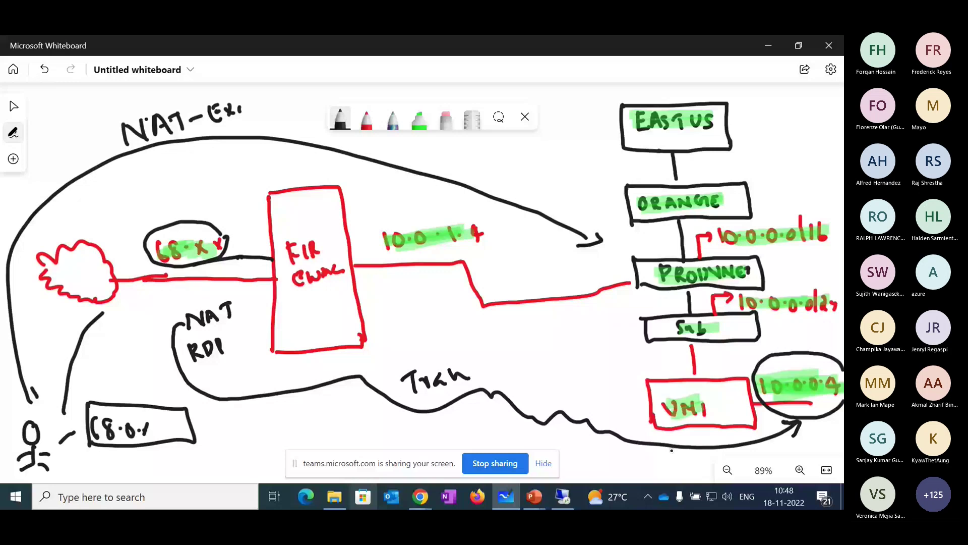
- Draw a black arrow from below VM1 back towards the 68.x box and add small marks by the arrow, firewall and VM1
{"action": "mouse_move", "coordinate": [690, 422]}
{"action": "left_mouse_down"}
{"action": "mouse_move", "coordinate": [686, 444]}
{"action": "mouse_move", "coordinate": [355, 430]}
{"action": "mouse_move", "coordinate": [256, 439]}
{"action": "left_mouse_up"}
{"action": "left_click_drag", "start_coordinate": [292, 422], "coordinate": [278, 451]}
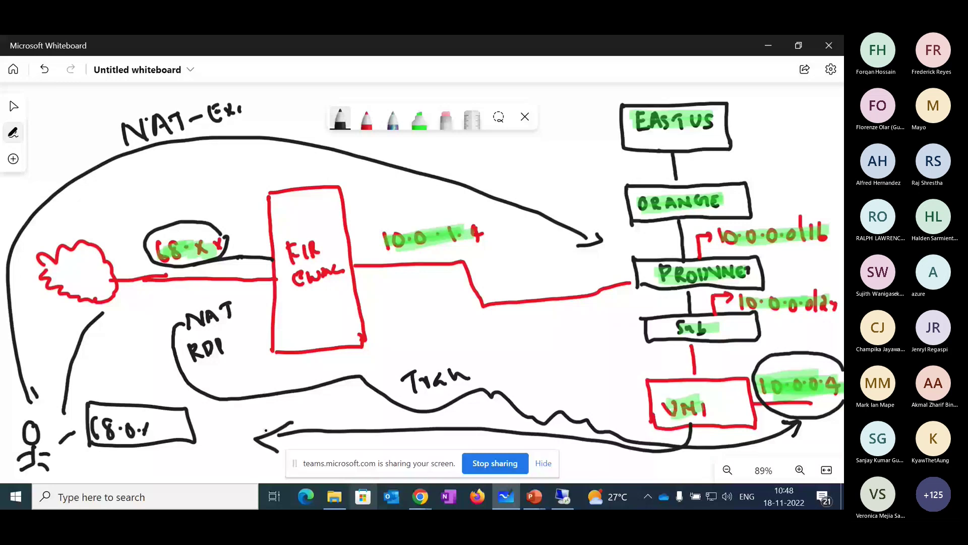
{"action": "left_click_drag", "start_coordinate": [373, 434], "coordinate": [368, 449]}
{"action": "left_click_drag", "start_coordinate": [321, 306], "coordinate": [341, 313]}
{"action": "left_click_drag", "start_coordinate": [650, 408], "coordinate": [640, 395]}
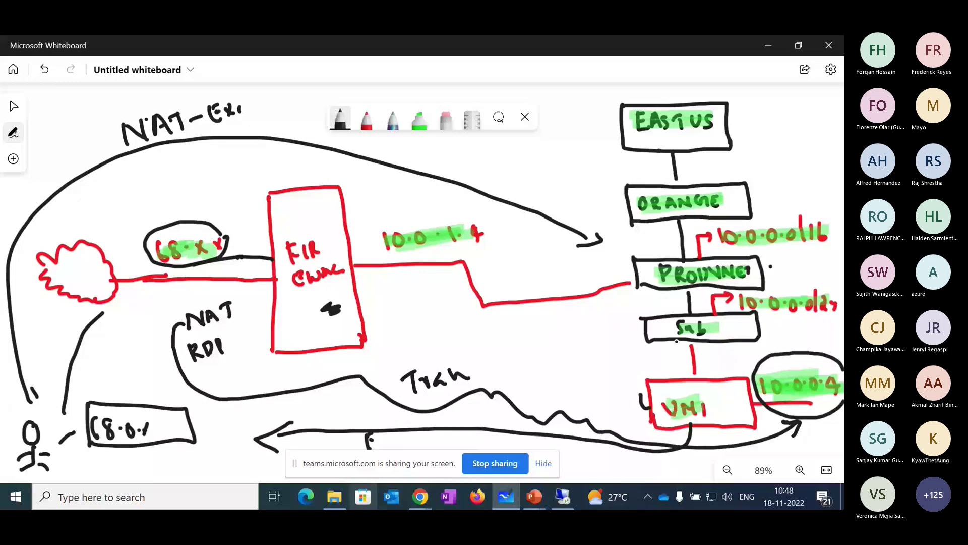
- Draw a black arrow from the Sub box back to the firewall and write Rou beneath it
{"action": "left_click_drag", "start_coordinate": [677, 341], "coordinate": [384, 286]}
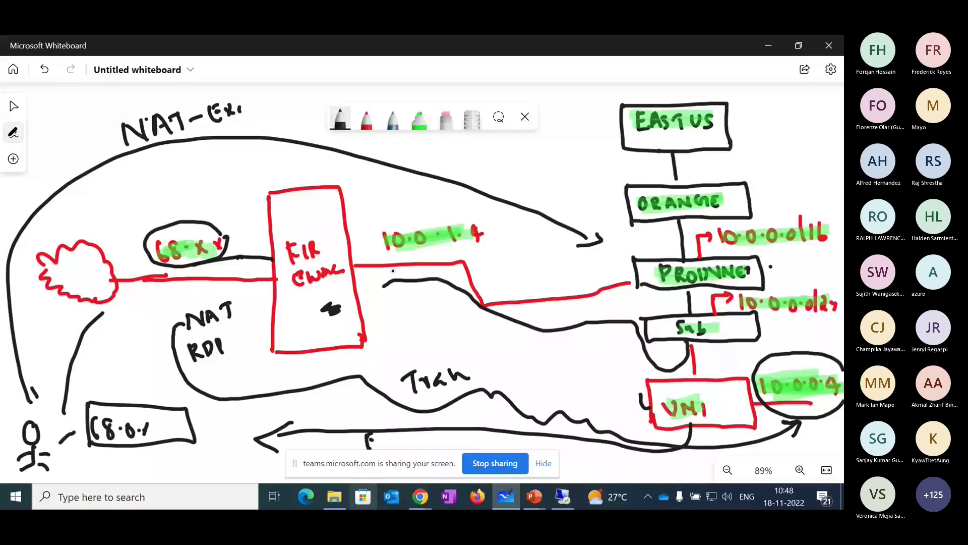
{"action": "left_click_drag", "start_coordinate": [393, 271], "coordinate": [402, 296]}
{"action": "left_click_drag", "start_coordinate": [503, 353], "coordinate": [548, 359]}
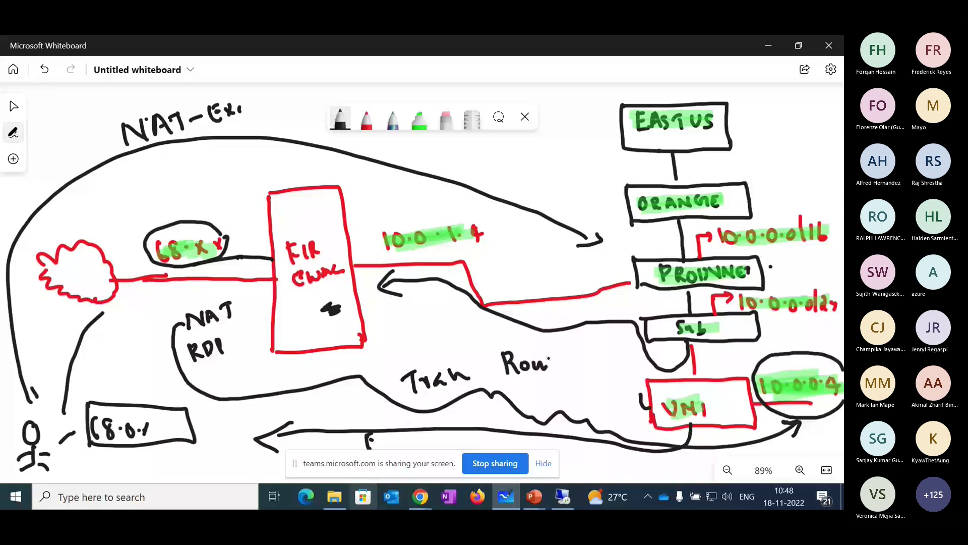
{"action": "left_click_drag", "start_coordinate": [549, 358], "coordinate": [559, 365]}
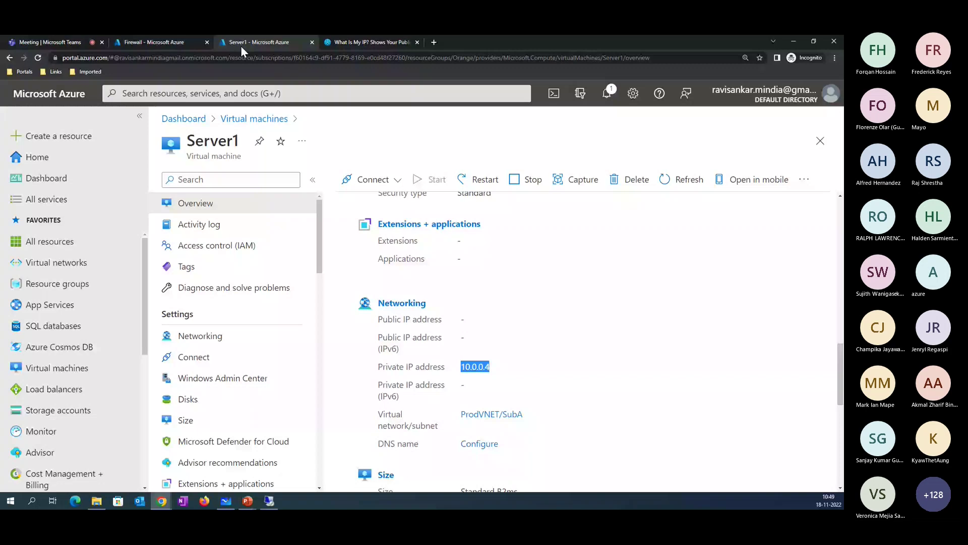
- In the Azure portal, start a new route table under Visual Studio Enterprise Subscription in the Orange resource group
{"action": "left_click", "coordinate": [242, 94]}
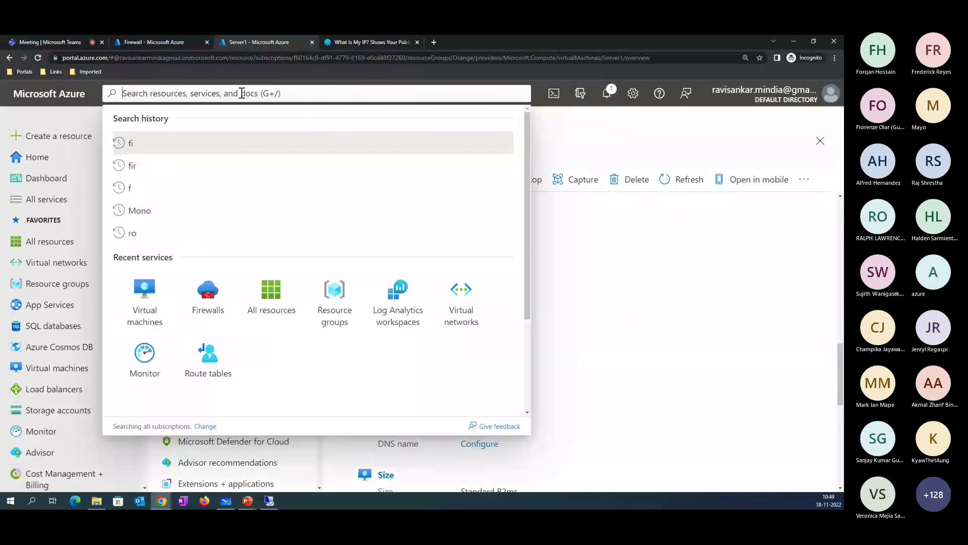
{"action": "left_click", "coordinate": [208, 359]}
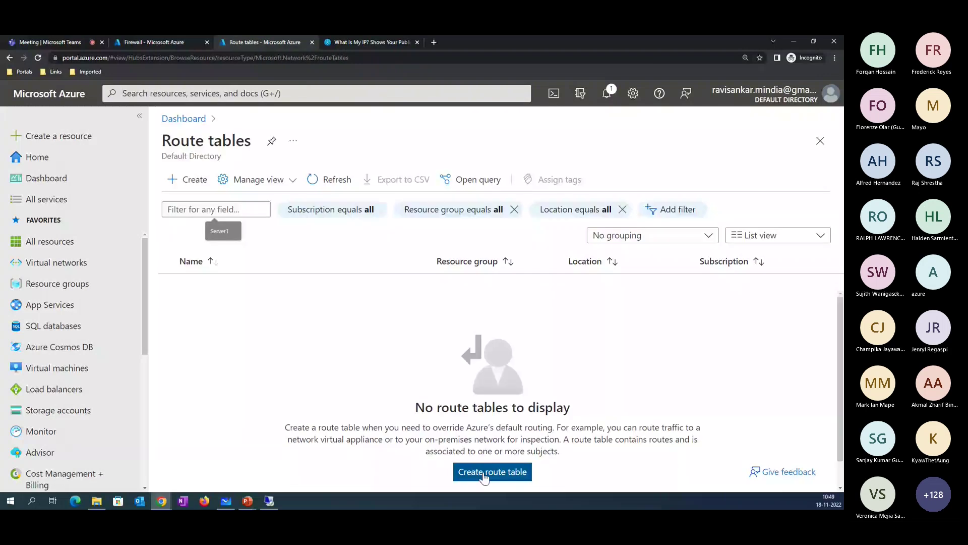
{"action": "left_click", "coordinate": [484, 474]}
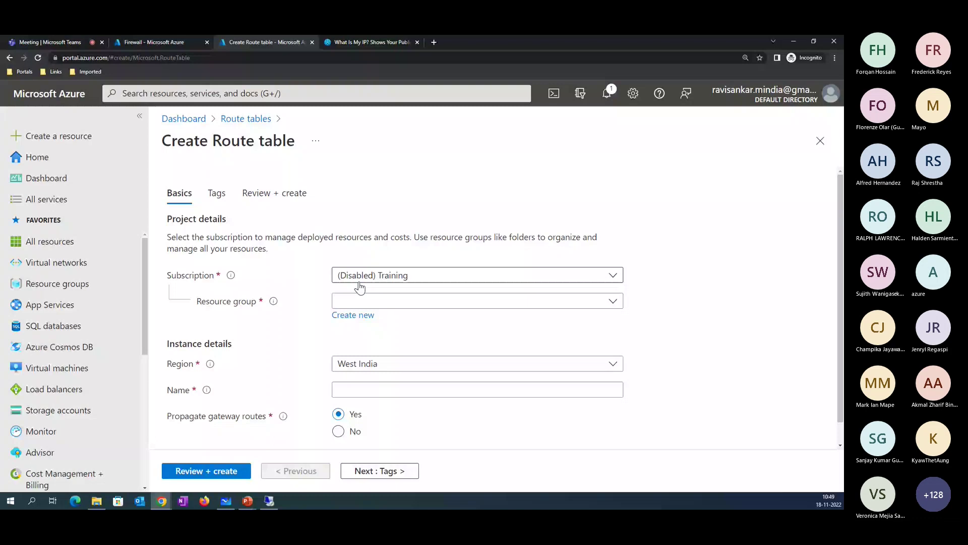
{"action": "left_click", "coordinate": [370, 280]}
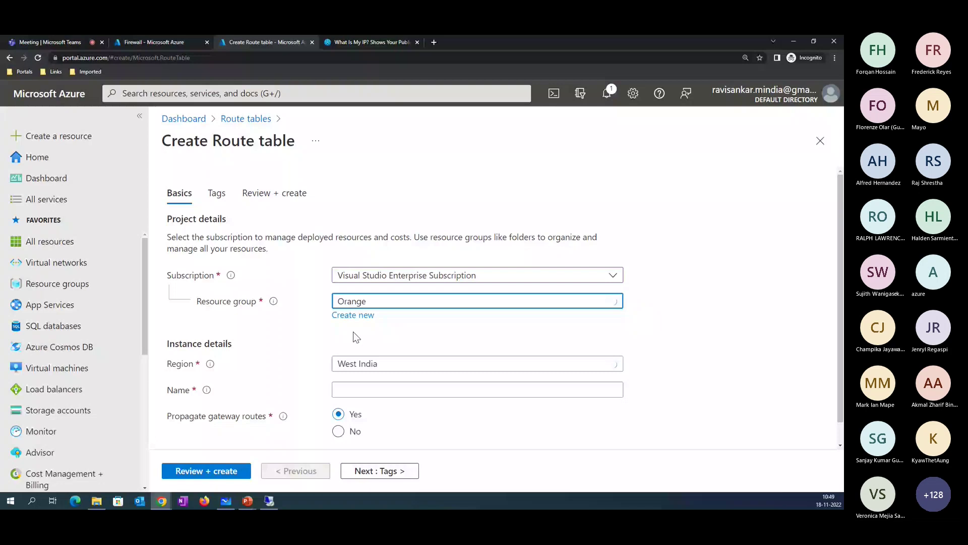
- Set the route table's region to North Europe, name it FirewallRoute, and create it
{"action": "left_click", "coordinate": [365, 364]}
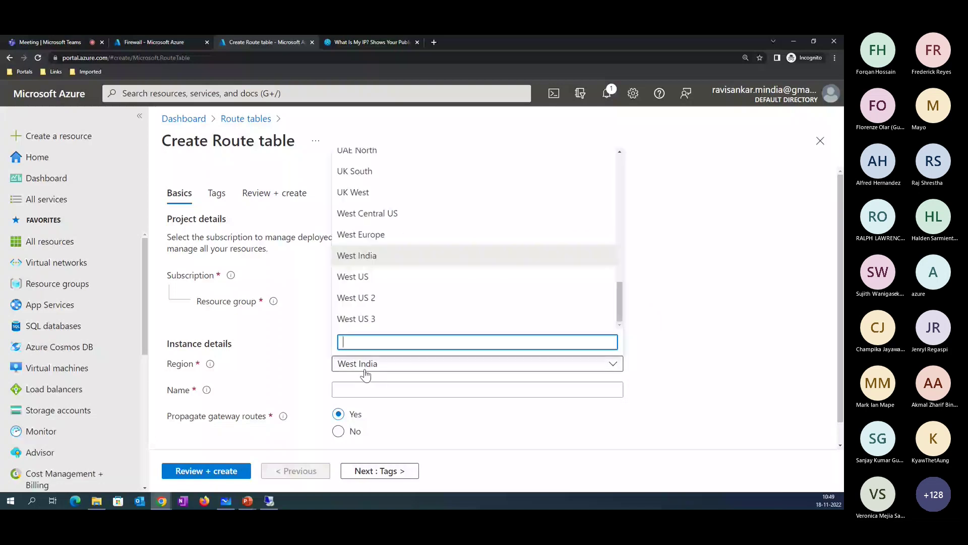
{"action": "type", "text": "north"}
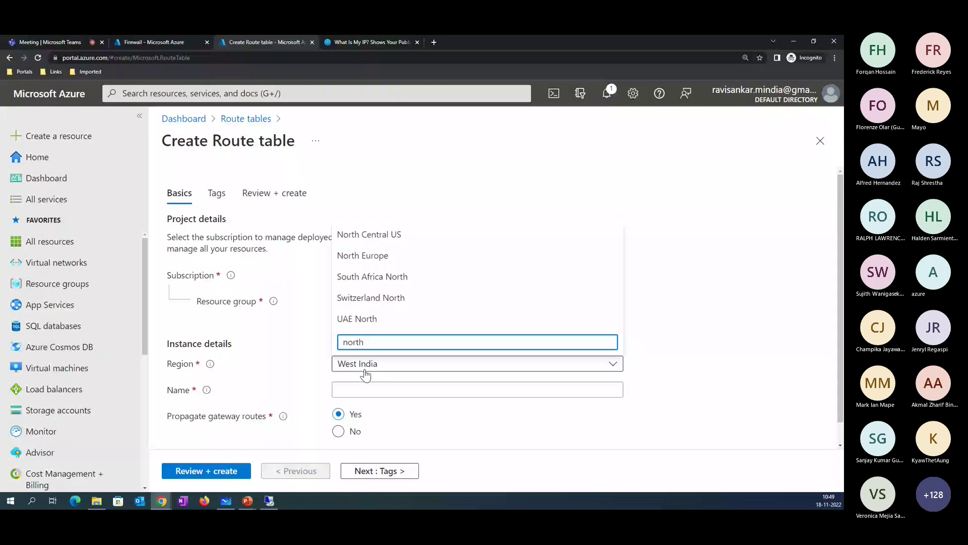
{"action": "left_click", "coordinate": [363, 255]}
{"action": "left_click", "coordinate": [401, 394]}
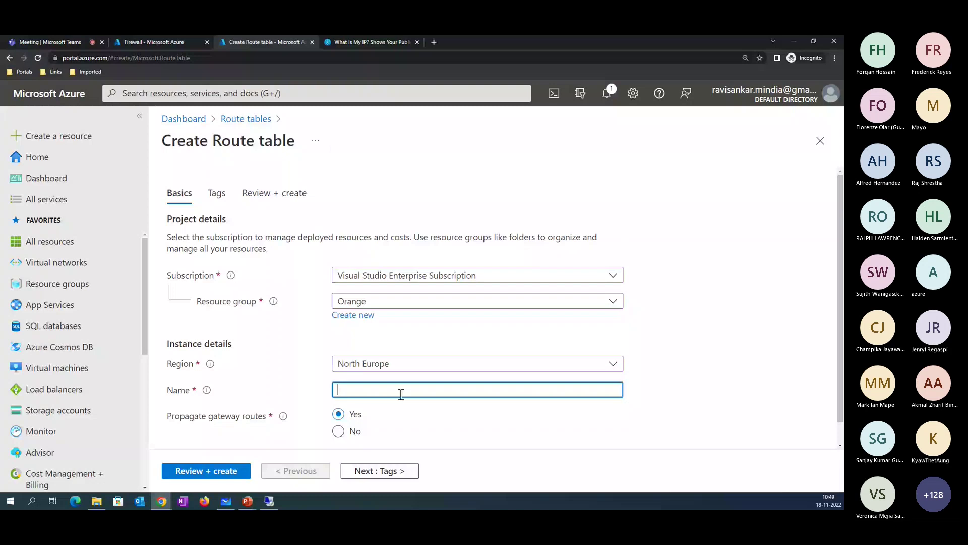
{"action": "type", "text": "FirewallRoute"}
{"action": "left_click", "coordinate": [219, 471]}
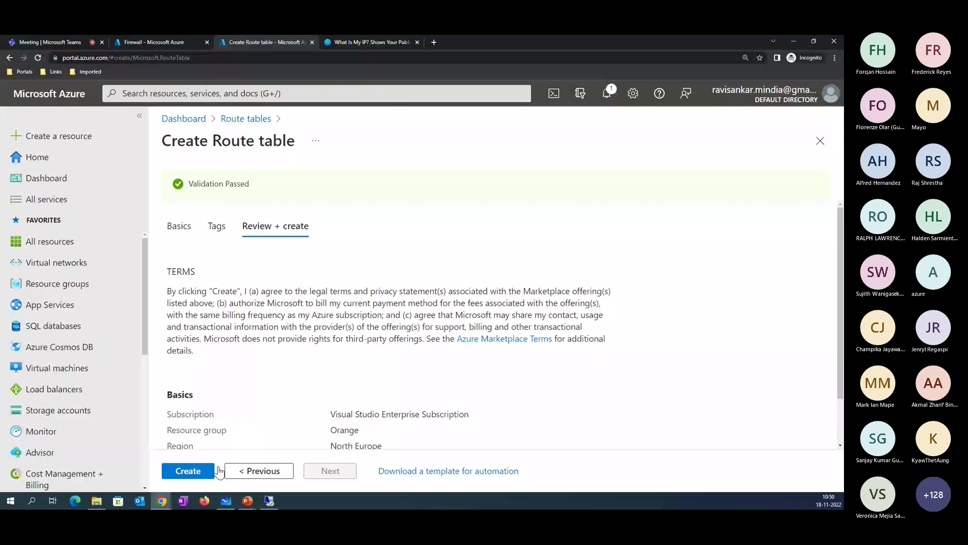
{"action": "left_click", "coordinate": [192, 470]}
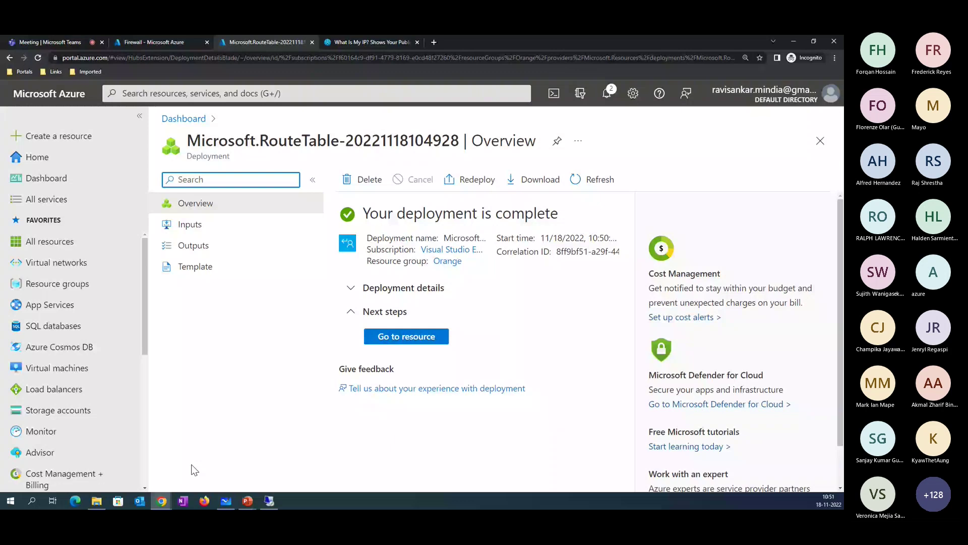
- Open the FirewallRoute route table, review its routes page, and return to the list of route tables
{"action": "left_click", "coordinate": [259, 96]}
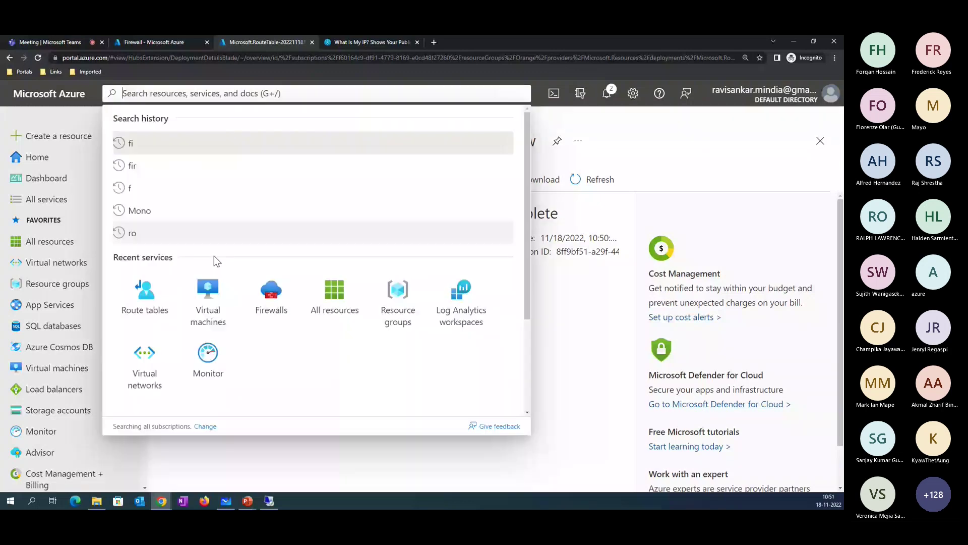
{"action": "left_click", "coordinate": [169, 297]}
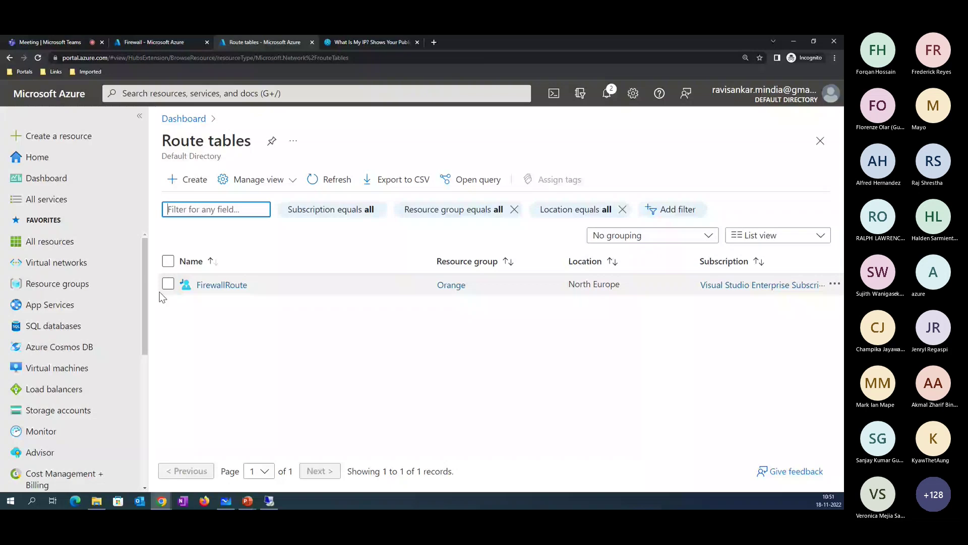
{"action": "left_click", "coordinate": [221, 286]}
{"action": "left_click", "coordinate": [217, 358]}
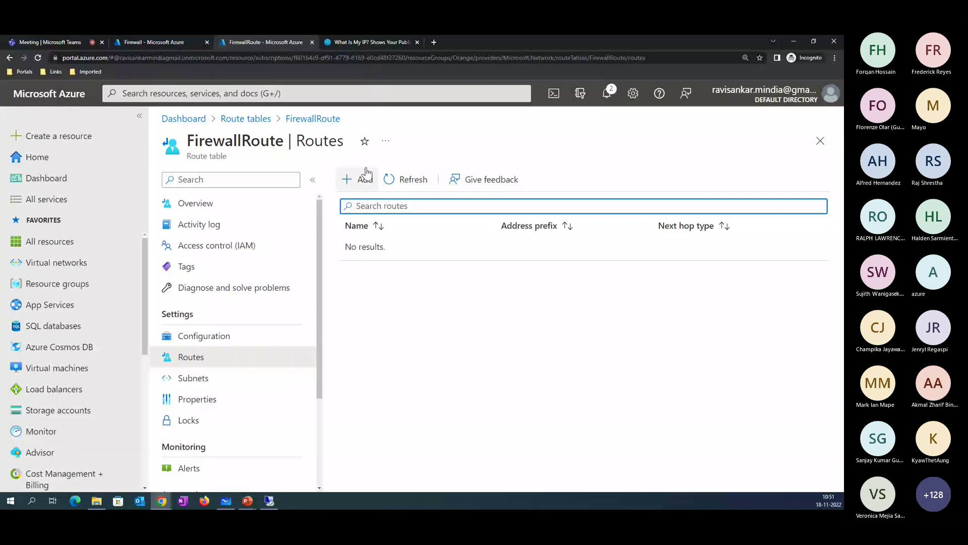
{"action": "double_click", "coordinate": [301, 145]}
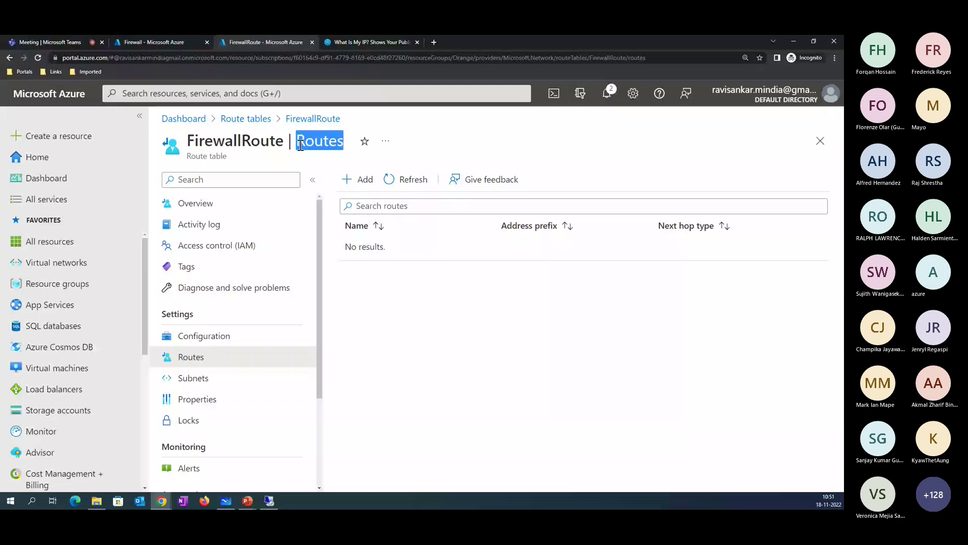
{"action": "left_click", "coordinate": [228, 119]}
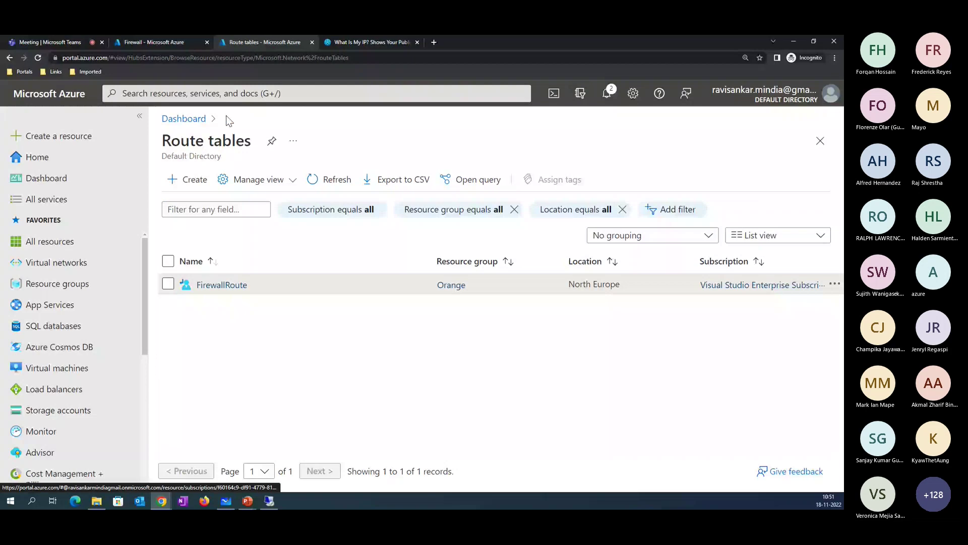
- Associate the SubA subnet of ProdVNET with the FirewallRoute route table
{"action": "left_click", "coordinate": [220, 286]}
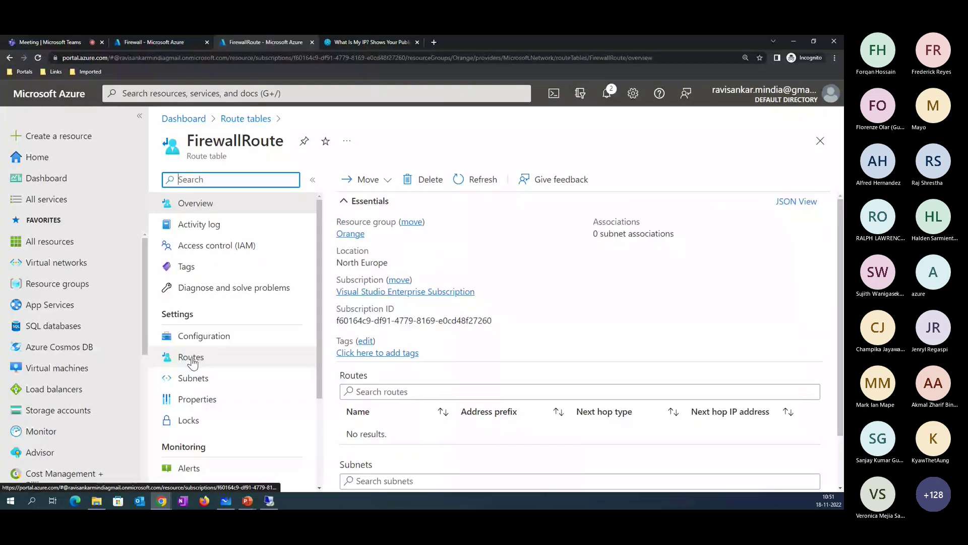
{"action": "left_click", "coordinate": [207, 379]}
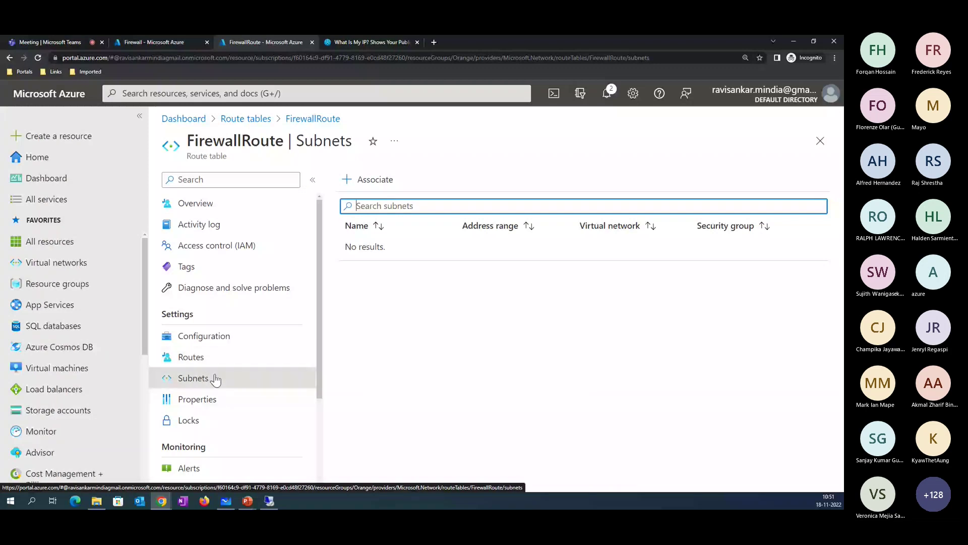
{"action": "left_click", "coordinate": [368, 179]}
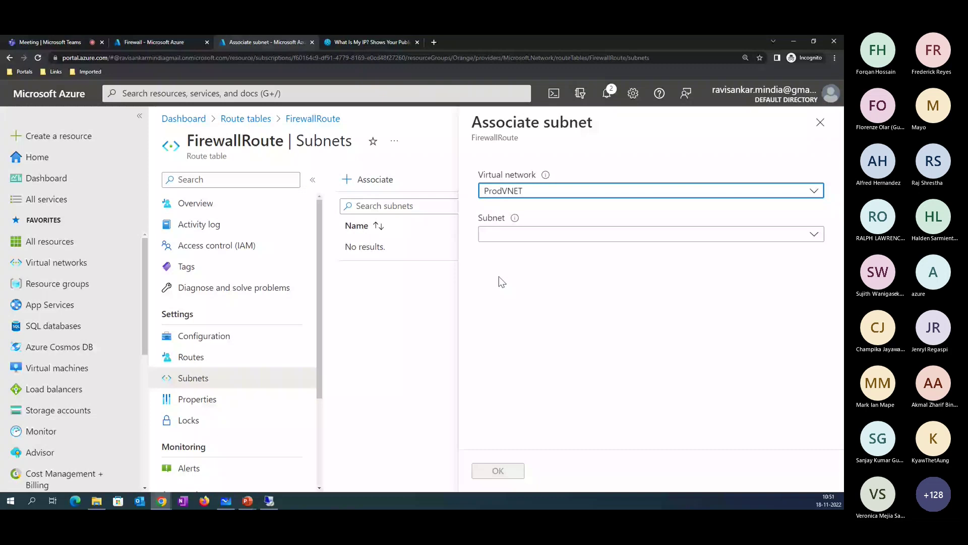
{"action": "left_click", "coordinate": [524, 234]}
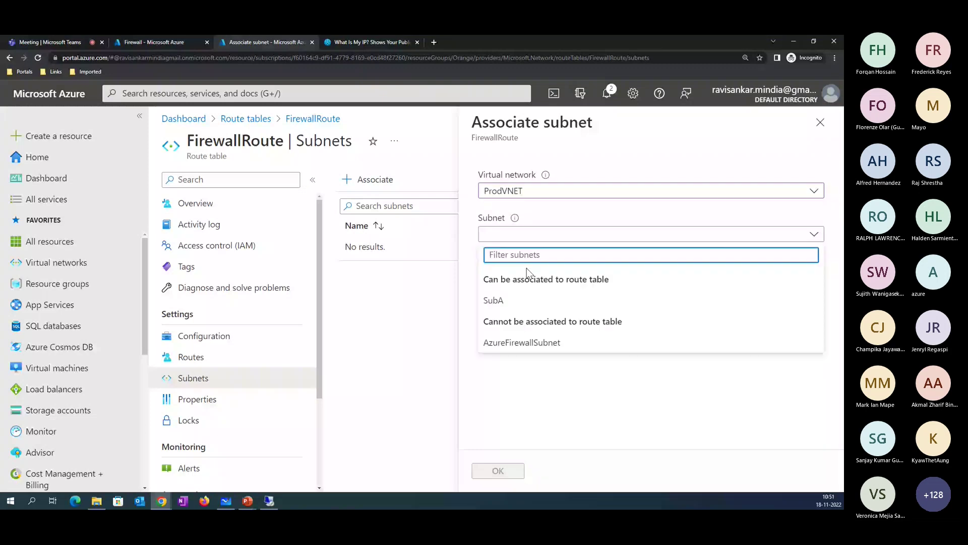
{"action": "left_click", "coordinate": [524, 300]}
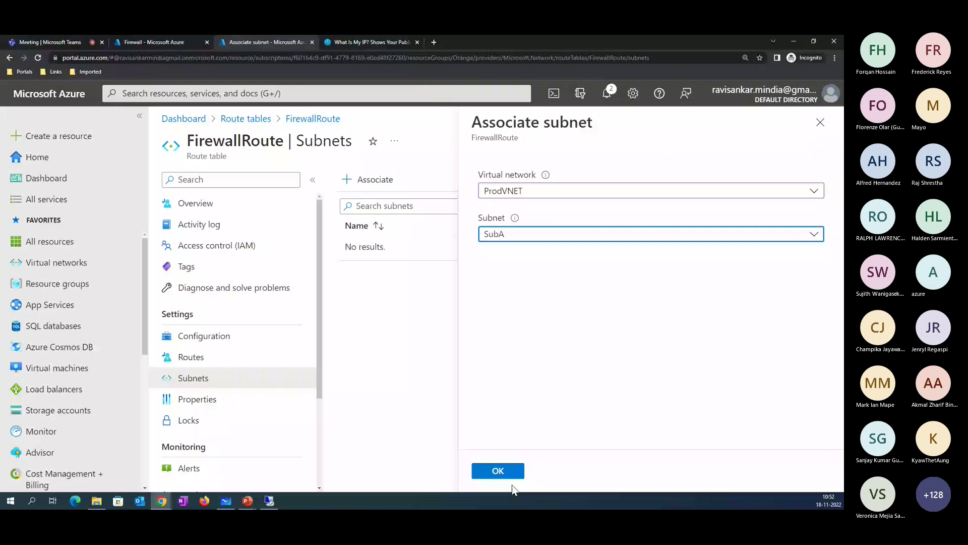
{"action": "left_click", "coordinate": [508, 474]}
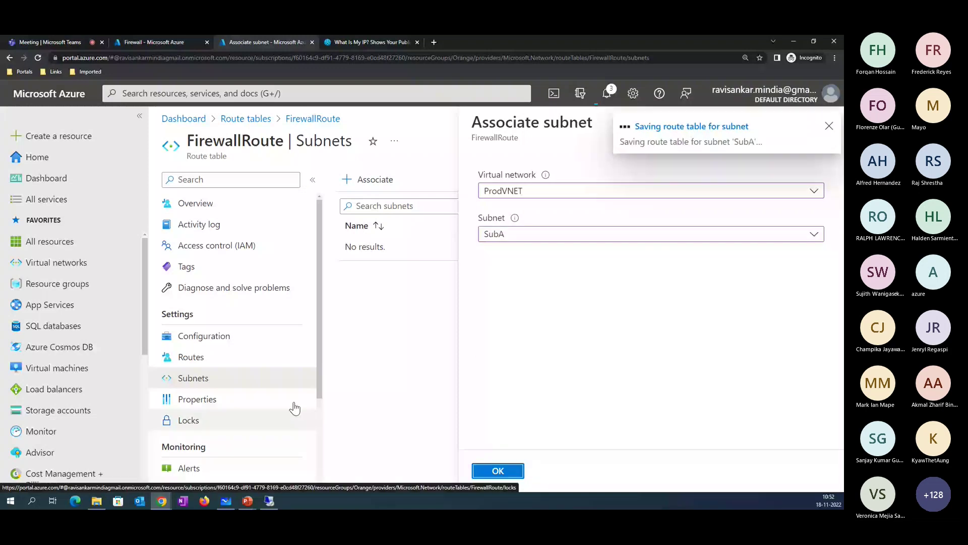
- Start a FirewallRoute route named Internet with IP destination 0.0.0.0/0 and next hop type Virtual appliance
{"action": "left_click", "coordinate": [225, 361]}
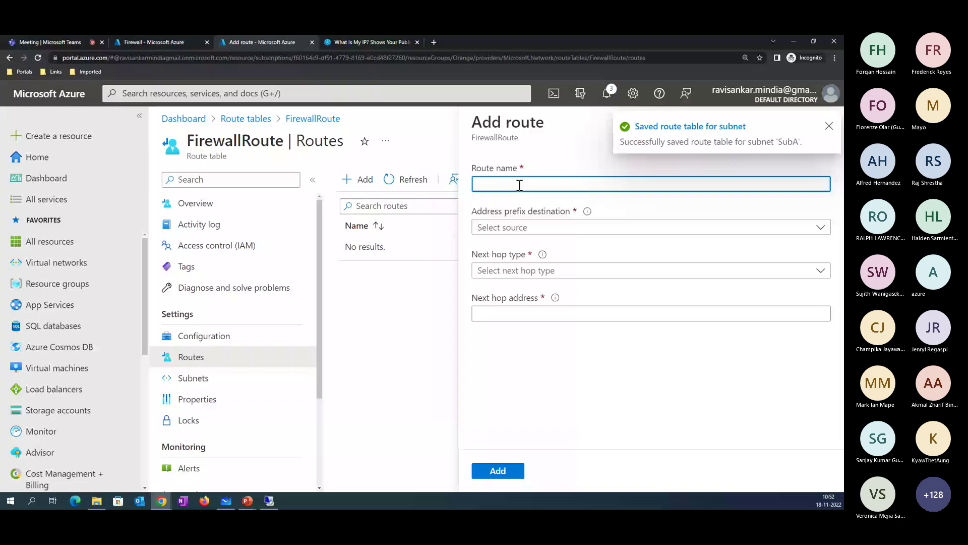
{"action": "type", "text": "Firewall"}
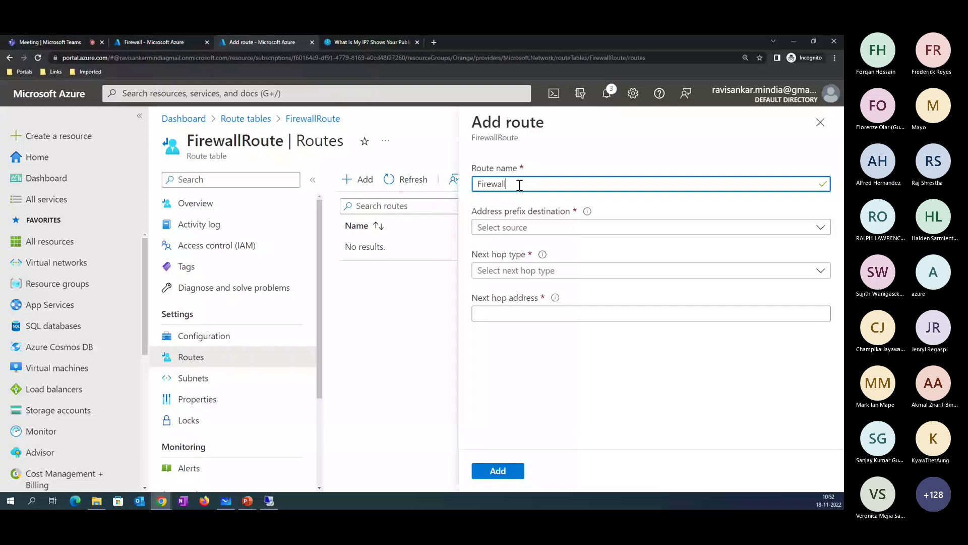
{"action": "double_click", "coordinate": [520, 185]}
{"action": "type", "text": "Internet"}
{"action": "key", "text": "Tab"}
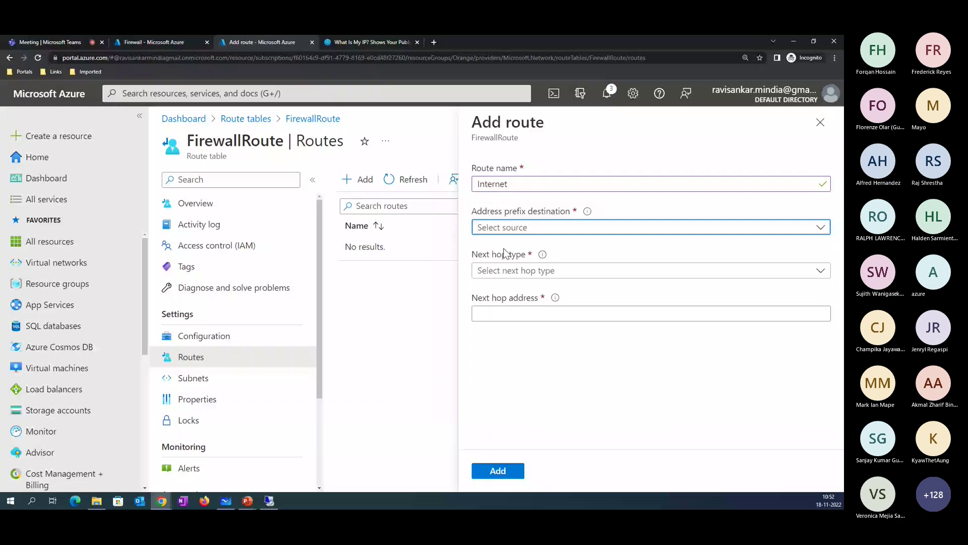
{"action": "key", "text": "Down"}
{"action": "left_click", "coordinate": [509, 269]}
{"action": "type", "text": "0.0.0."}
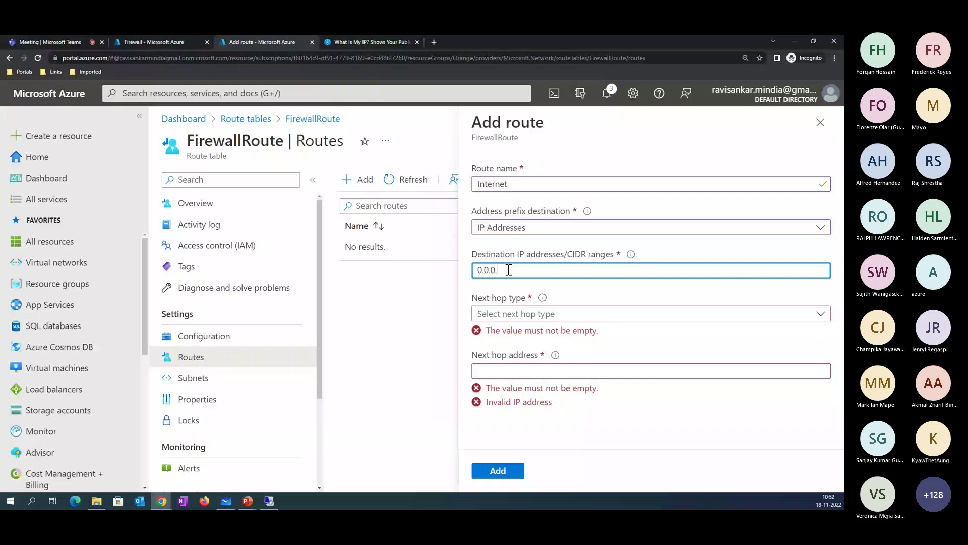
{"action": "type", "text": "0/0"}
{"action": "left_click", "coordinate": [507, 317]}
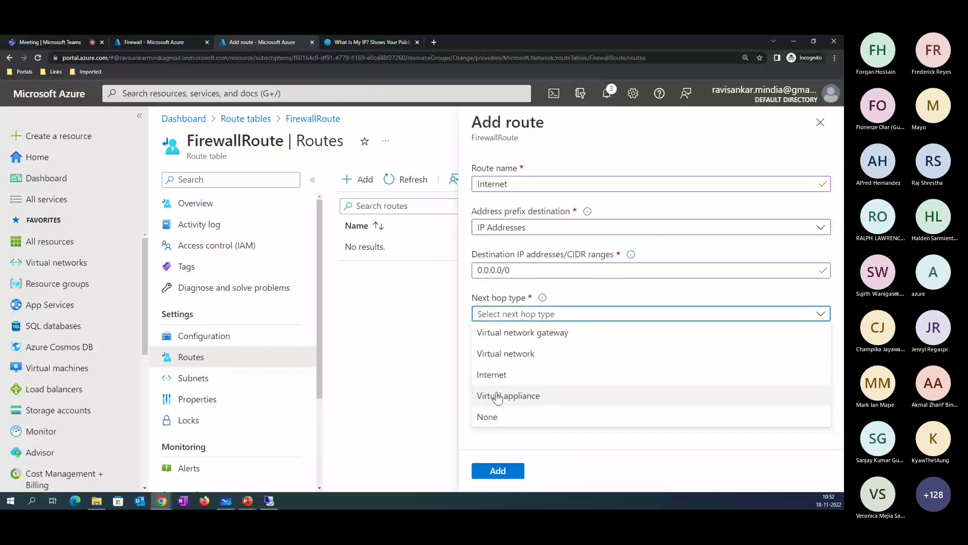
{"action": "left_click", "coordinate": [498, 397]}
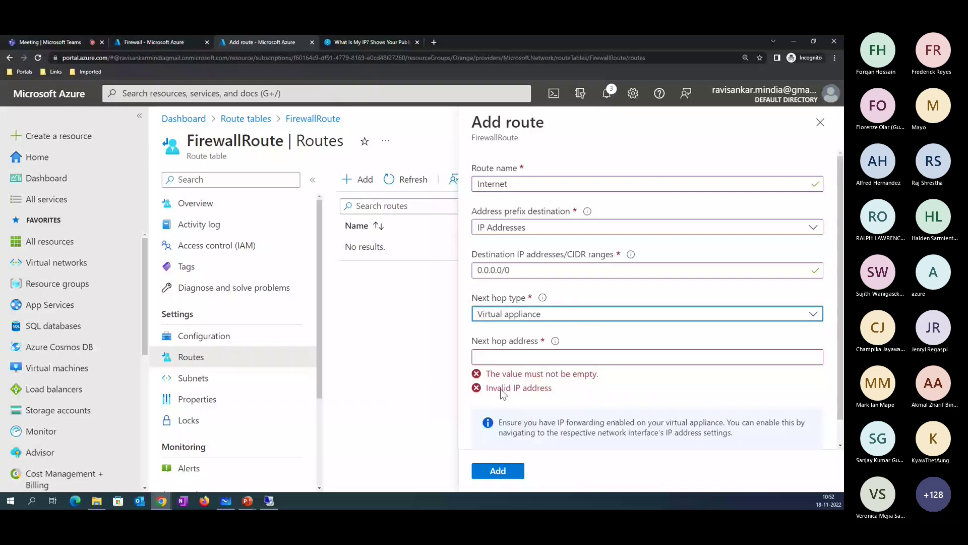
- Copy ProdFirewall's private IP, enter 10.0.1.4 as the Internet route's next hop address, and add the route
{"action": "left_click", "coordinate": [506, 359]}
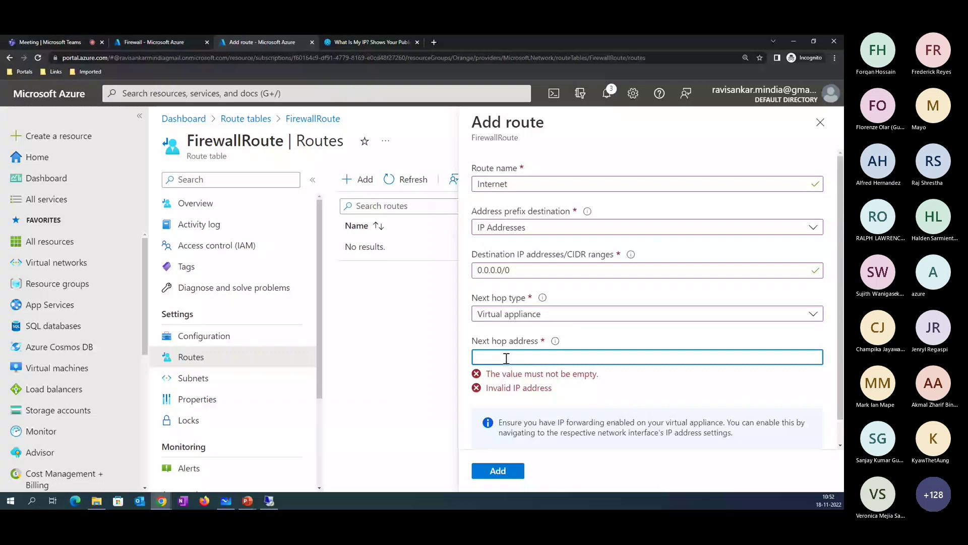
{"action": "key", "text": "ctrl+shift+Tab"}
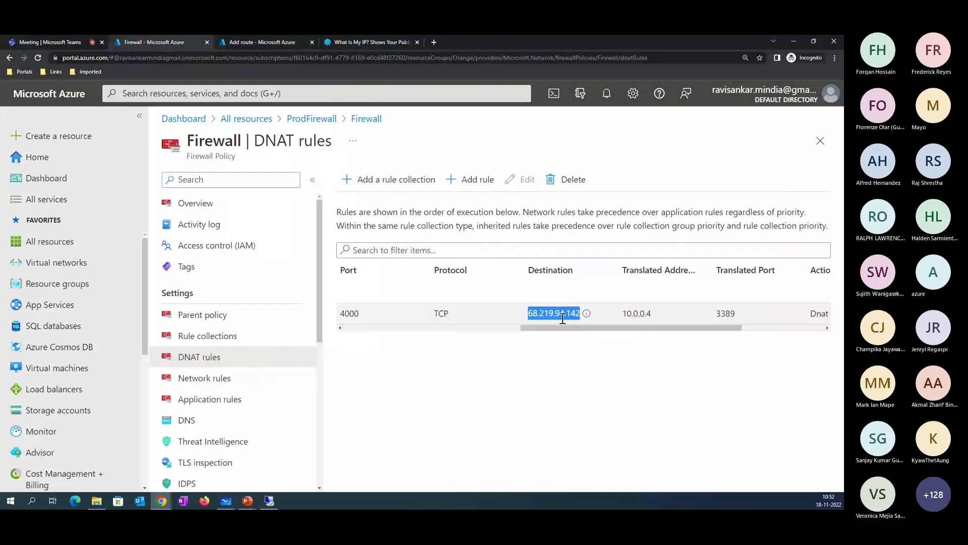
{"action": "left_click", "coordinate": [311, 124]}
{"action": "left_click", "coordinate": [630, 353]}
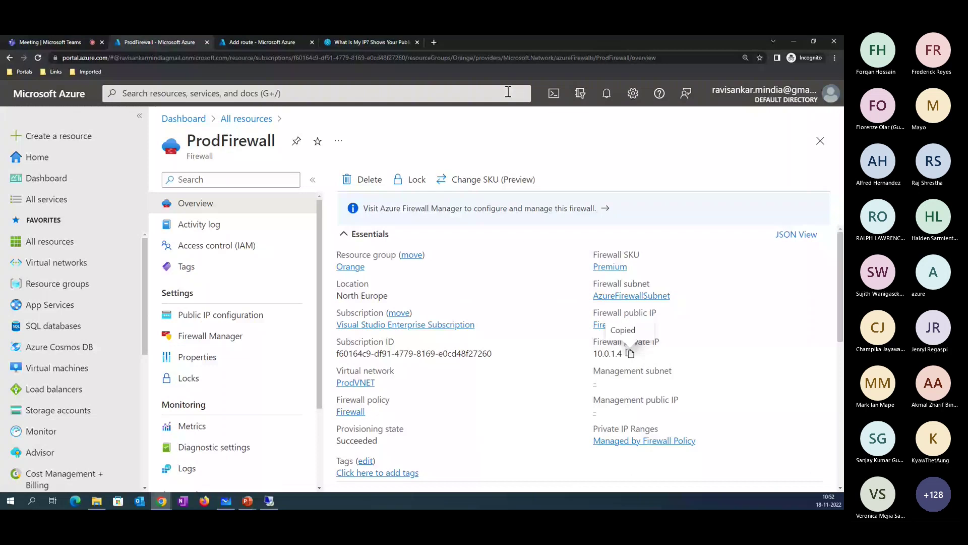
{"action": "key", "text": "ctrl+Tab"}
{"action": "right_click", "coordinate": [564, 356]}
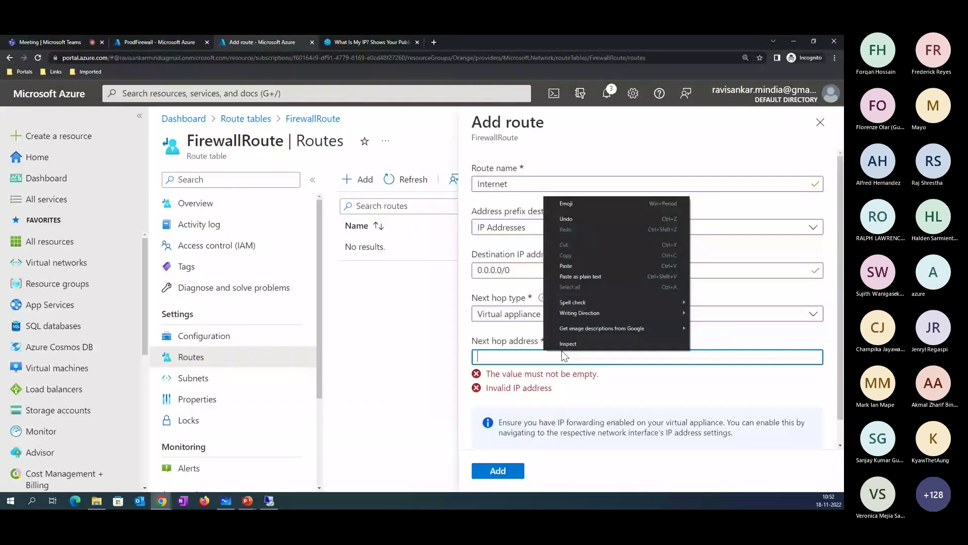
{"action": "key", "text": "Escape"}
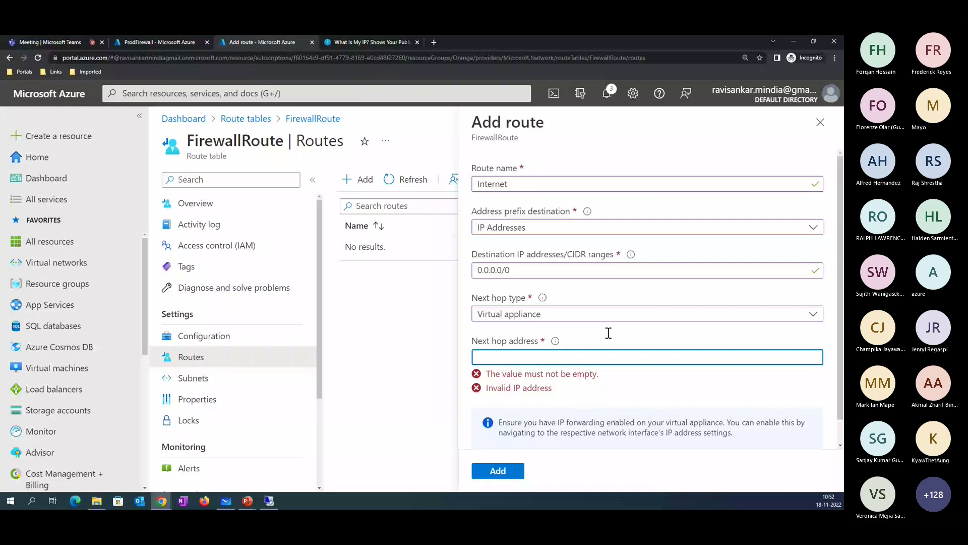
{"action": "key", "text": "ctrl+v"}
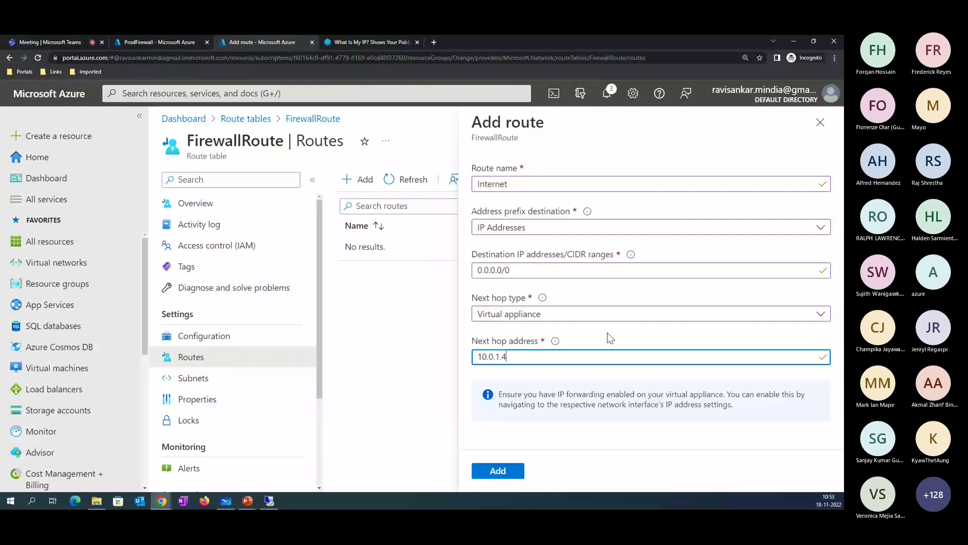
{"action": "key", "text": "Tab"}
{"action": "key", "text": "Return"}
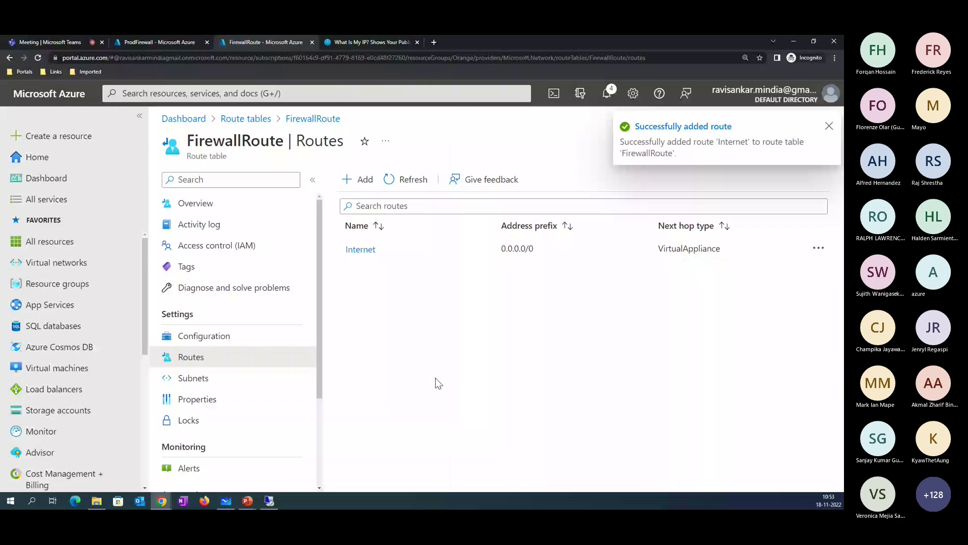
{"action": "key", "text": "alt+Tab"}
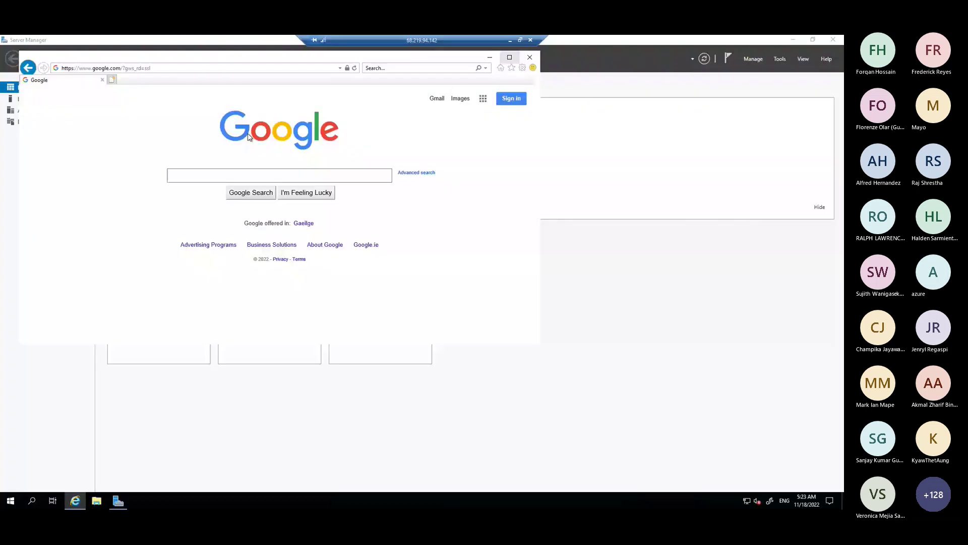
{"action": "left_click", "coordinate": [169, 68]}
{"action": "type", "text": "google.com/"}
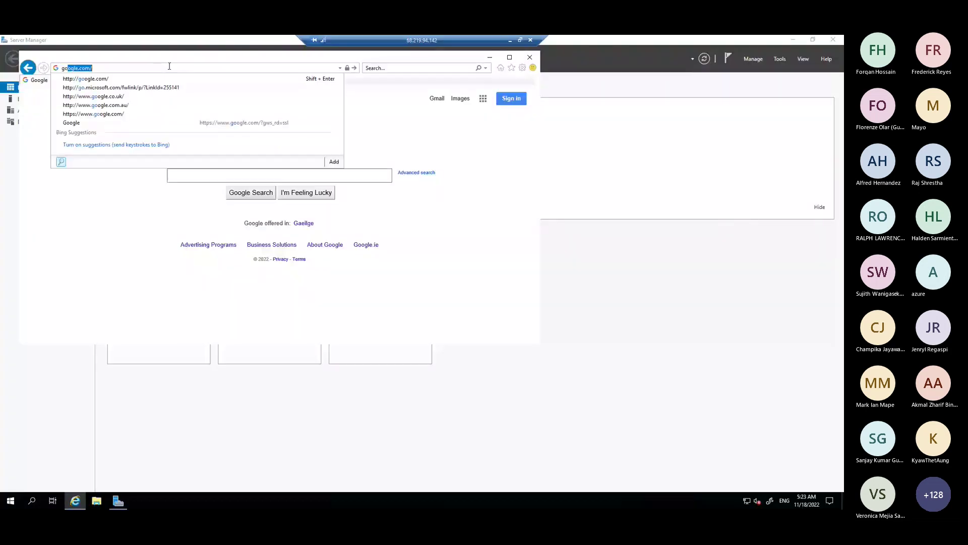
{"action": "key", "text": "Return"}
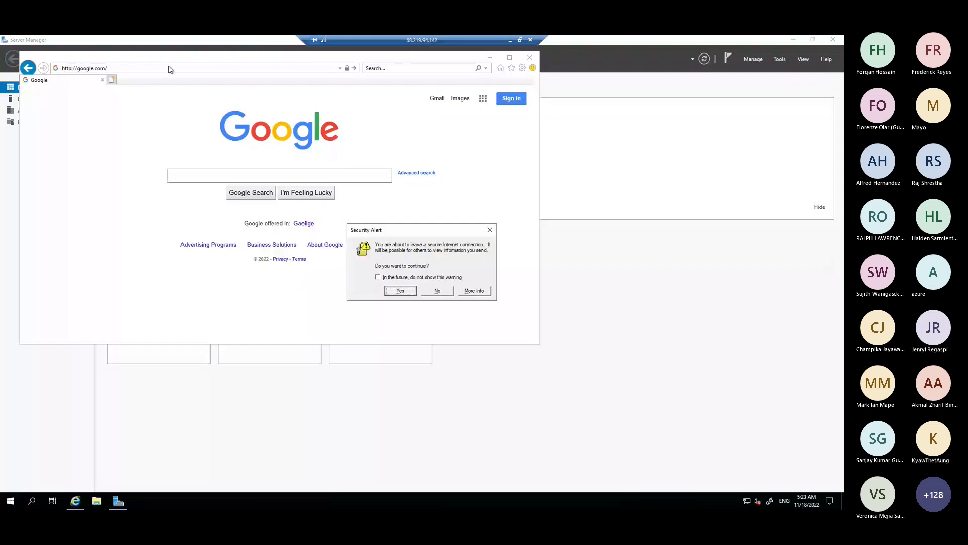
{"action": "left_click", "coordinate": [401, 292]}
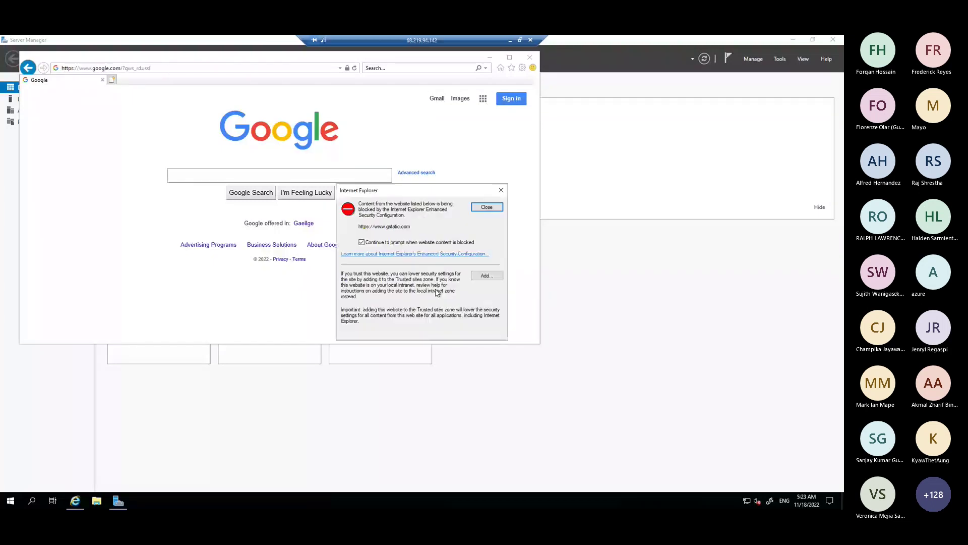
{"action": "left_click", "coordinate": [487, 276]}
{"action": "left_click", "coordinate": [479, 335]}
{"action": "left_click", "coordinate": [487, 276]}
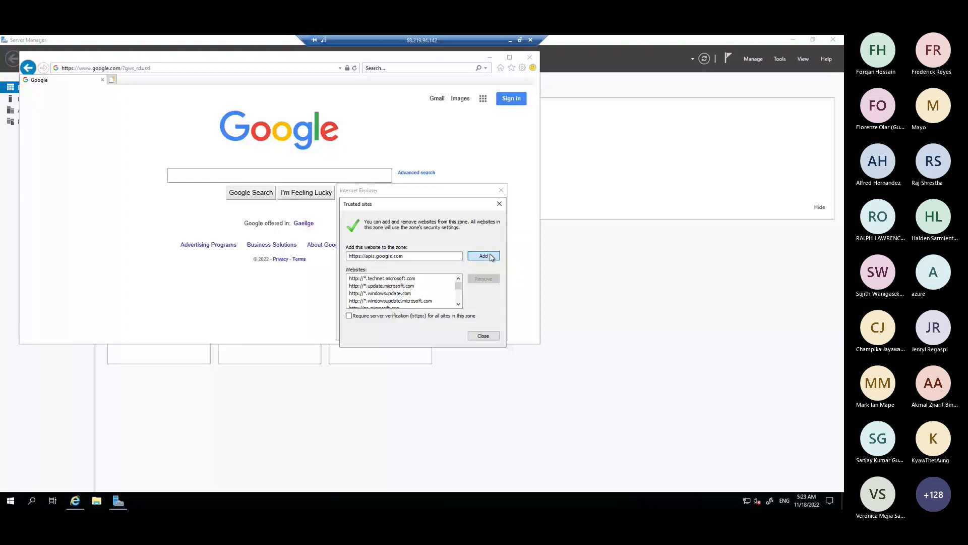
{"action": "left_click", "coordinate": [483, 256]}
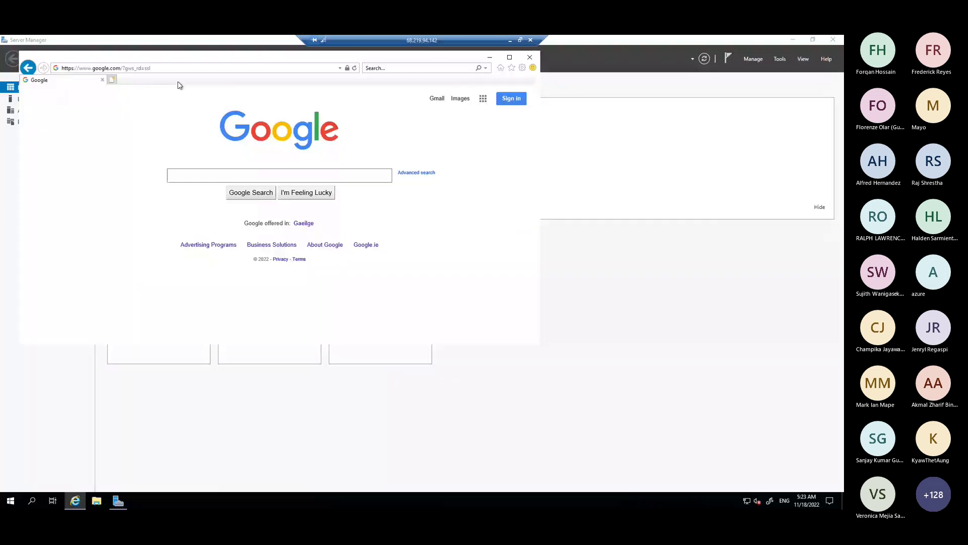
- Open facebook.com in the server's browser, accepting the insecure connection and dismissing the blocked-content prompts
{"action": "left_click", "coordinate": [172, 67]}
{"action": "type", "text": "g"}
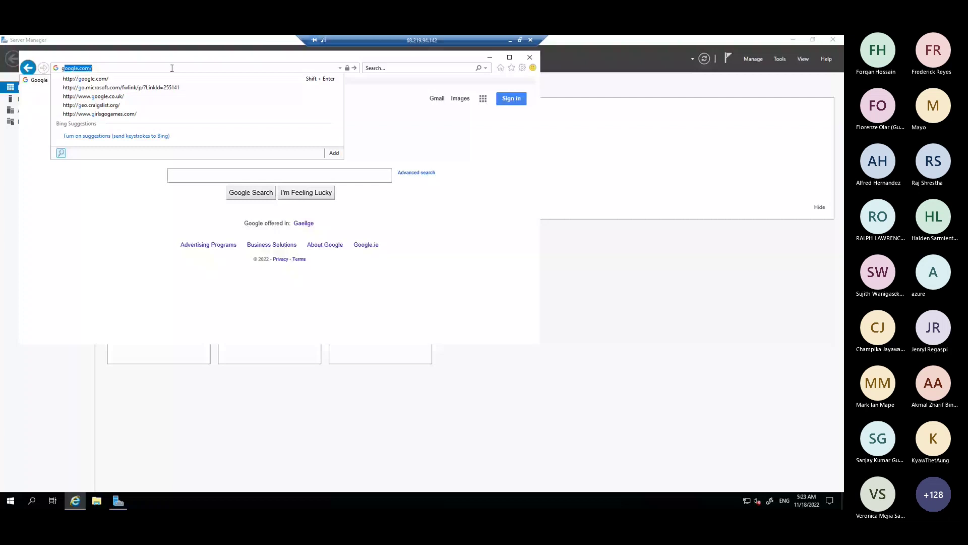
{"action": "type", "text": "face"}
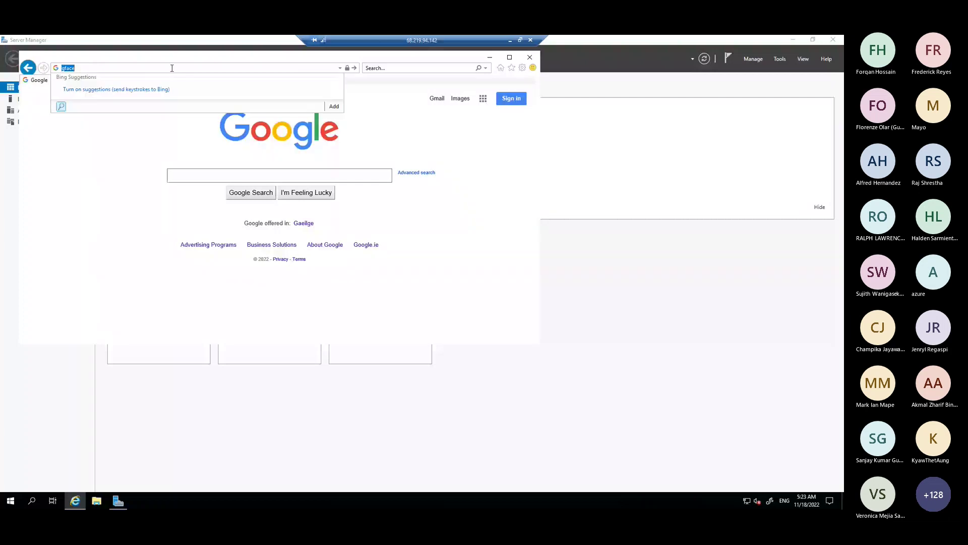
{"action": "type", "text": "Facebook.com"}
{"action": "key", "text": "Return"}
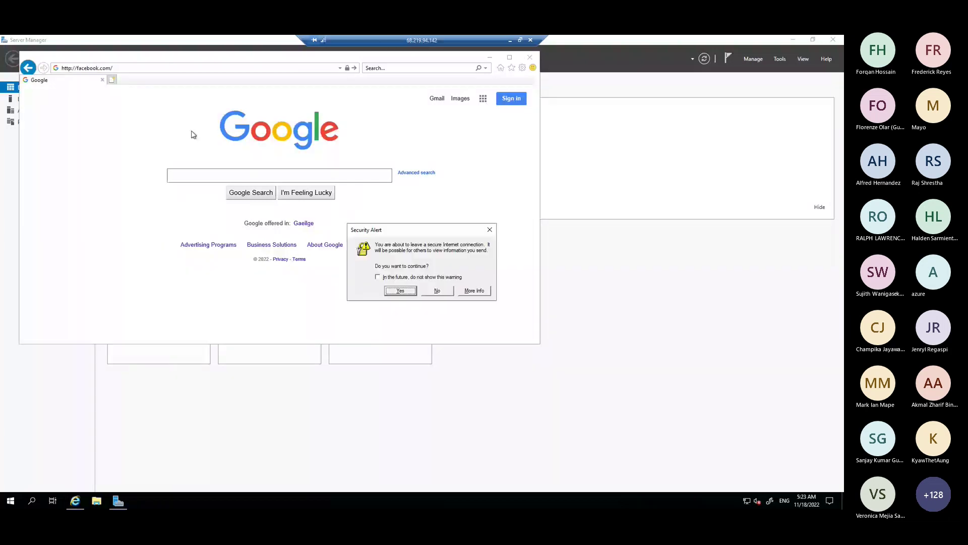
{"action": "left_click", "coordinate": [400, 290]}
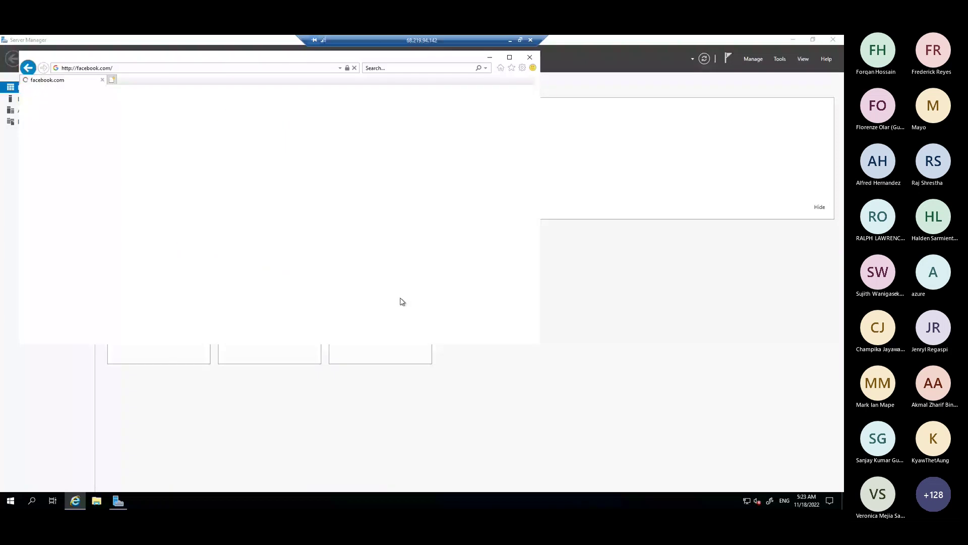
{"action": "left_click", "coordinate": [486, 277]}
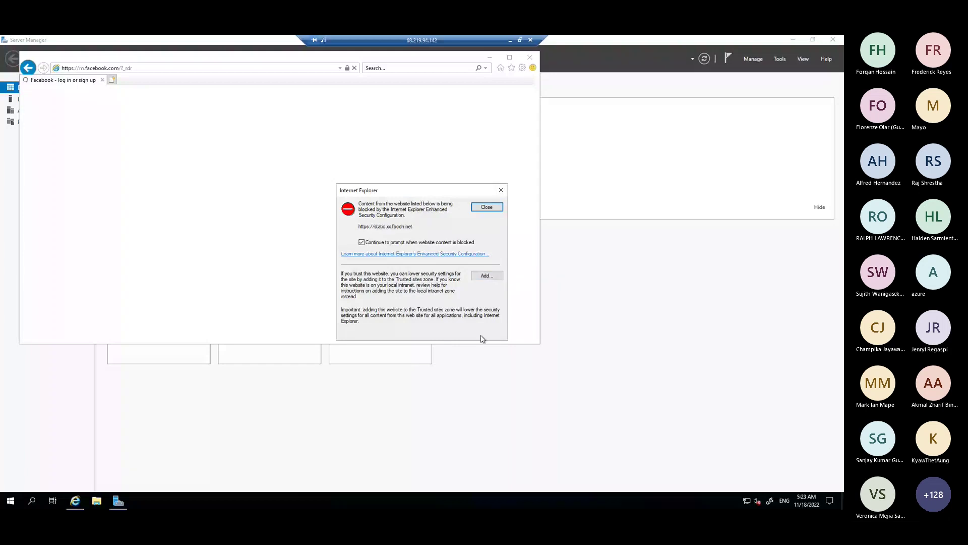
{"action": "left_click", "coordinate": [498, 210]}
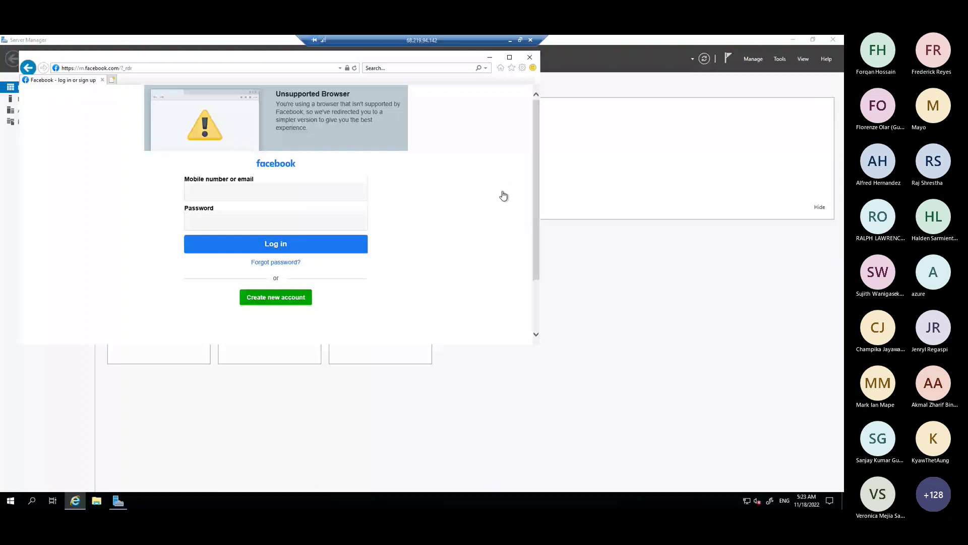
{"action": "key", "text": "alt+Tab"}
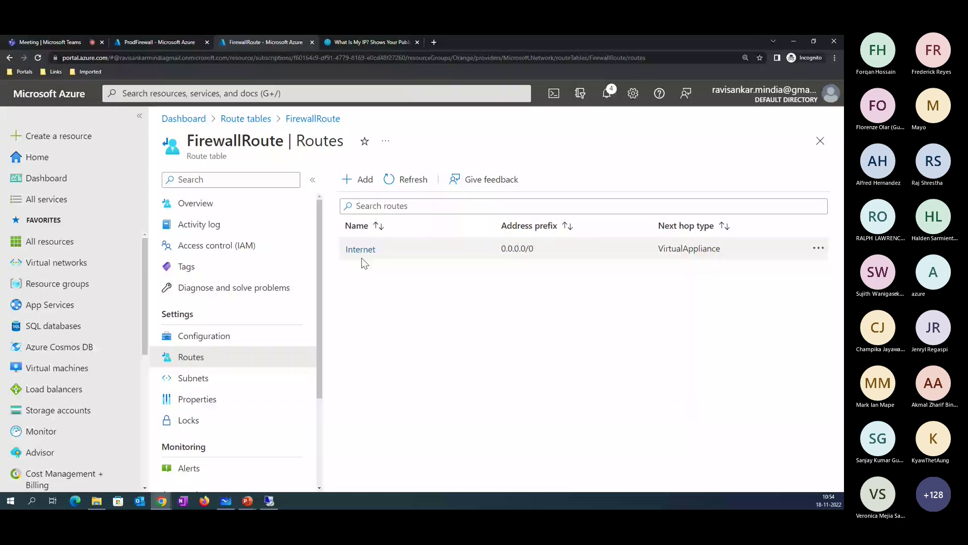
{"action": "left_click", "coordinate": [270, 500]}
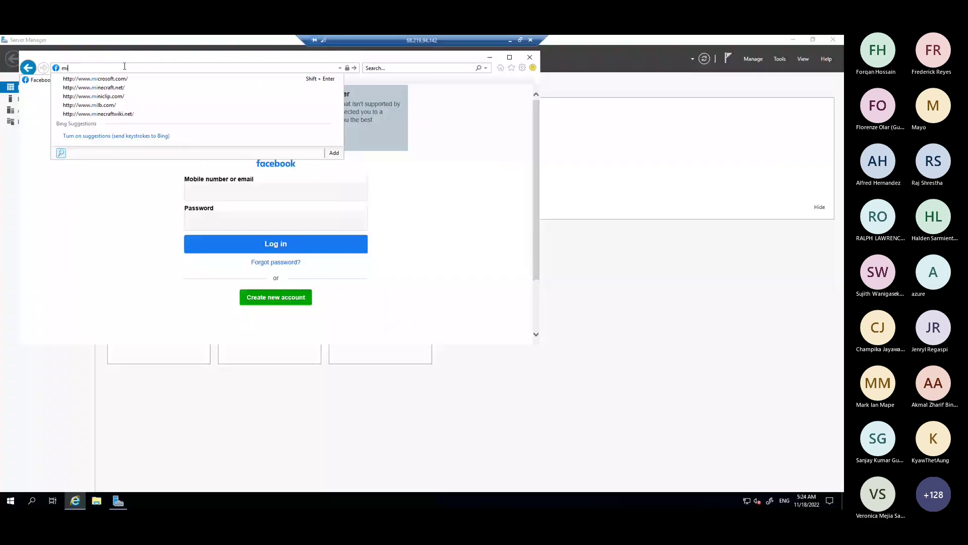
{"action": "key", "text": "shift+Return"}
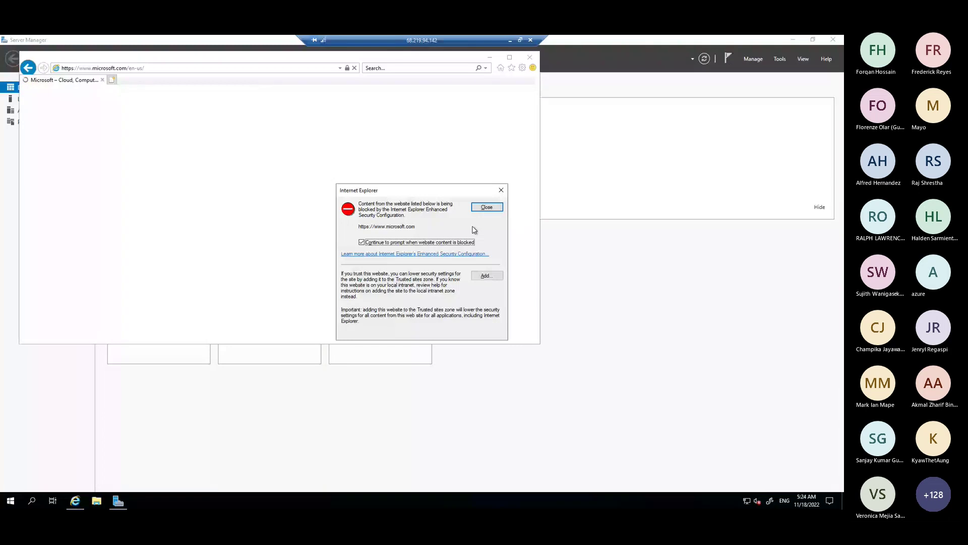
{"action": "left_click", "coordinate": [487, 275]}
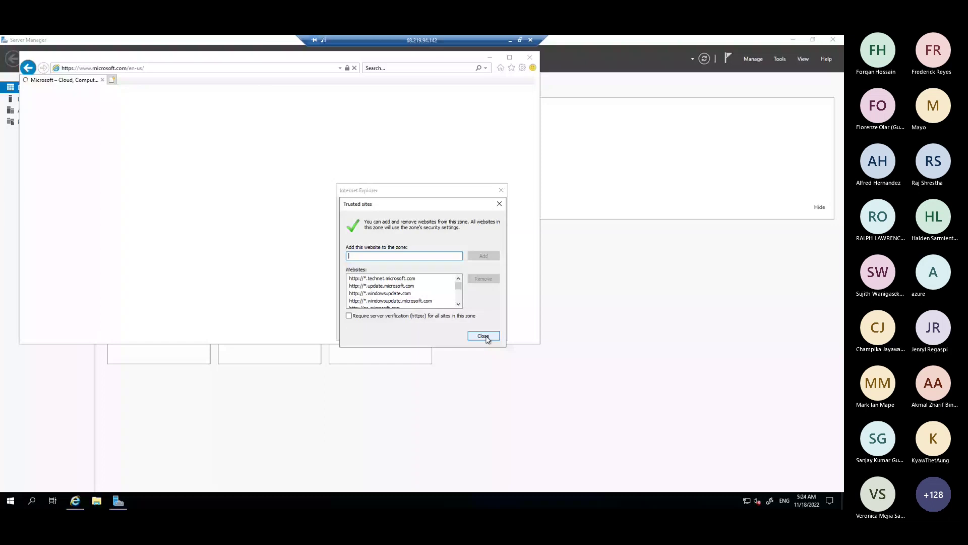
{"action": "left_click", "coordinate": [483, 335]}
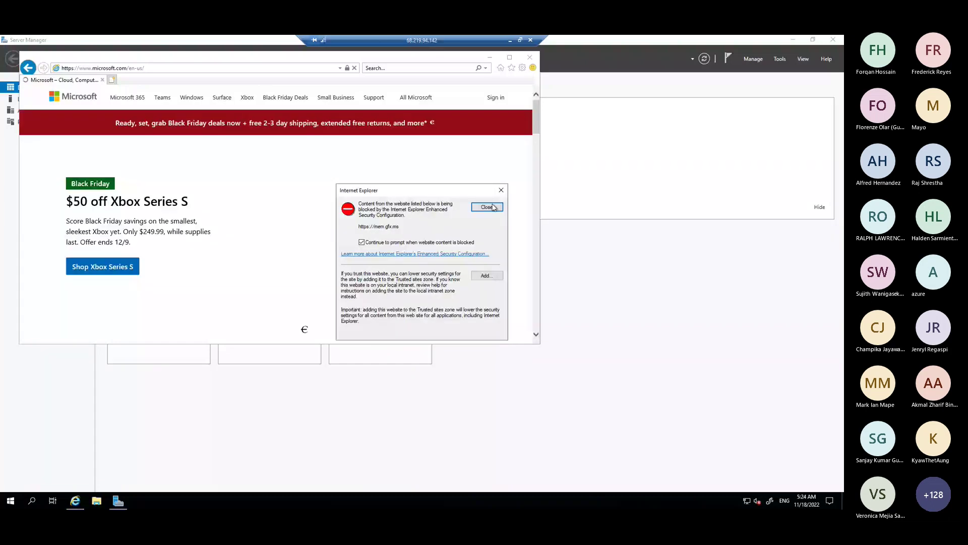
{"action": "left_click", "coordinate": [487, 207]}
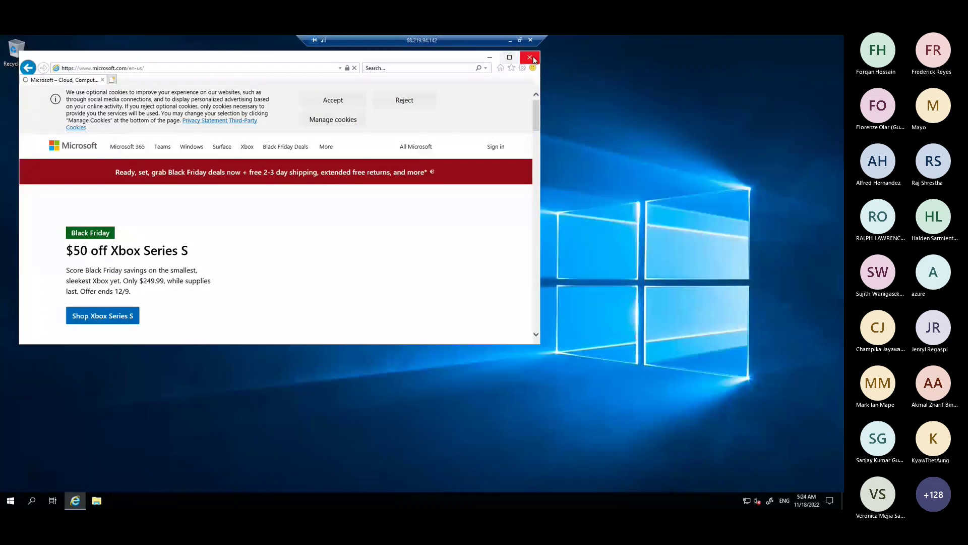
{"action": "left_click", "coordinate": [530, 57]}
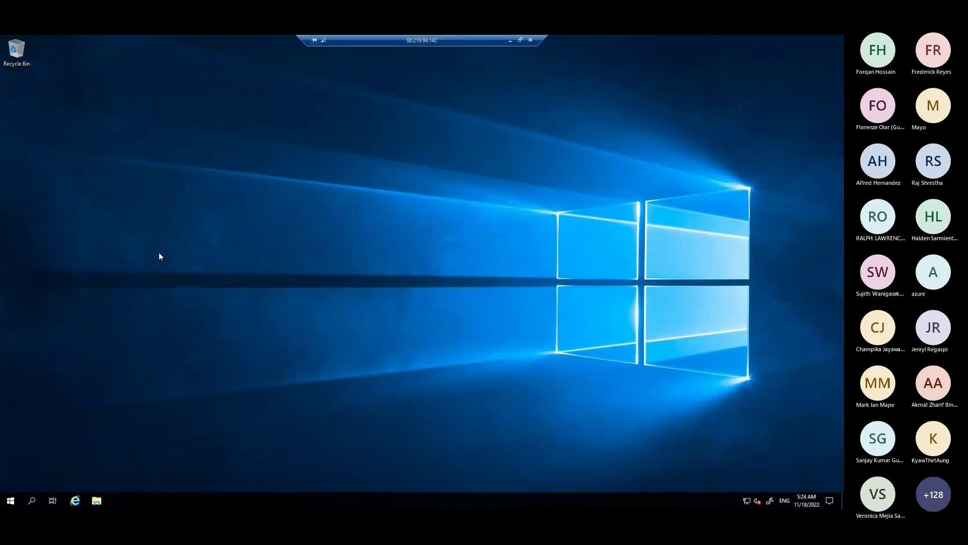
{"action": "right_click", "coordinate": [159, 252]}
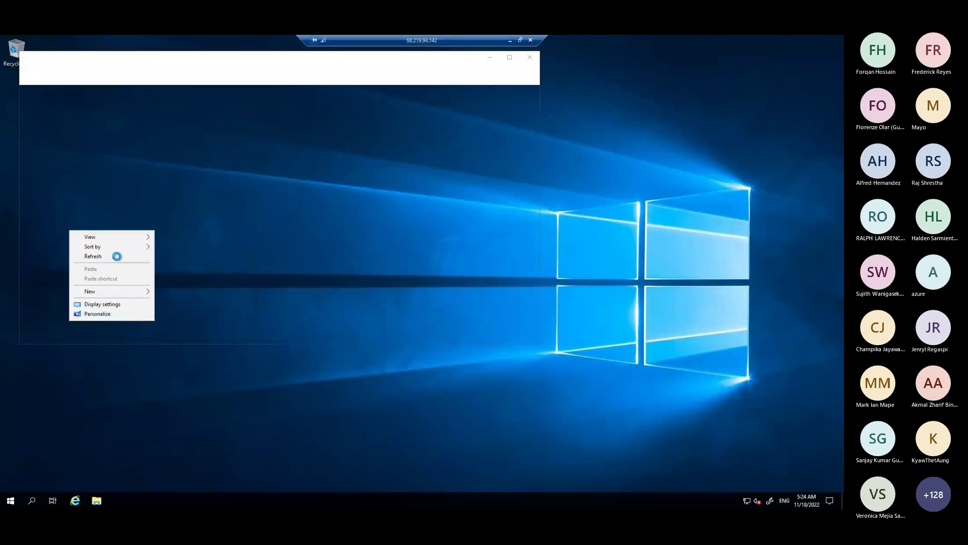
{"action": "left_click", "coordinate": [139, 68]}
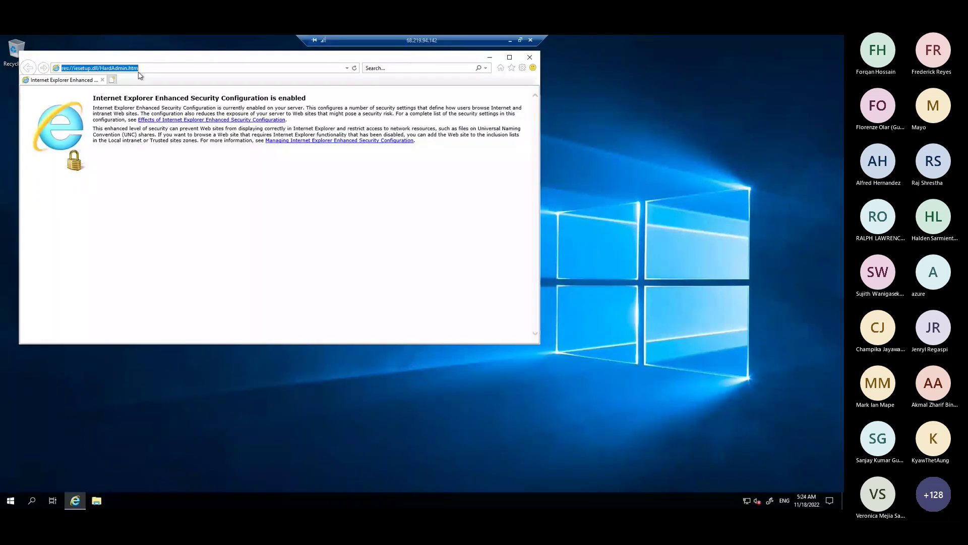
{"action": "type", "text": "g"}
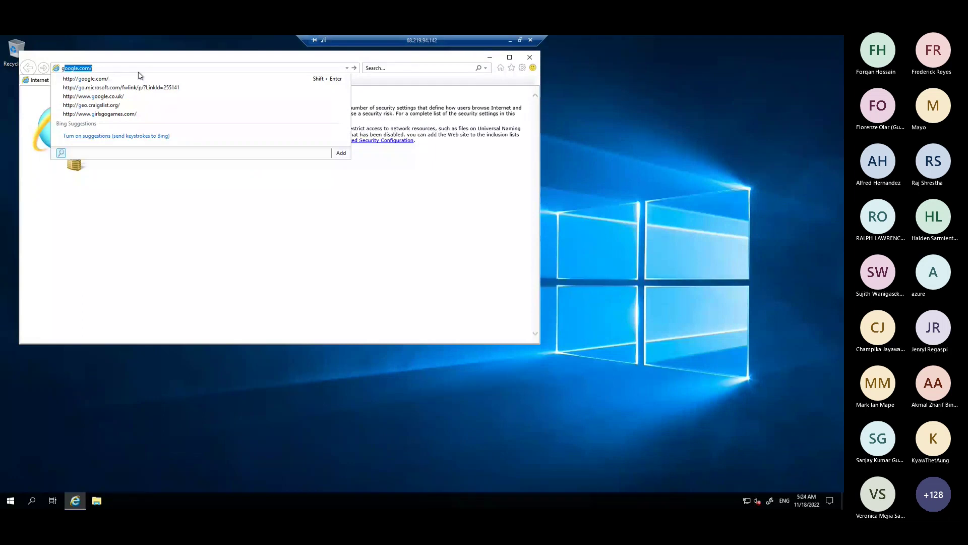
{"action": "key", "text": "BackSpace"}
{"action": "key", "text": "BackSpace"}
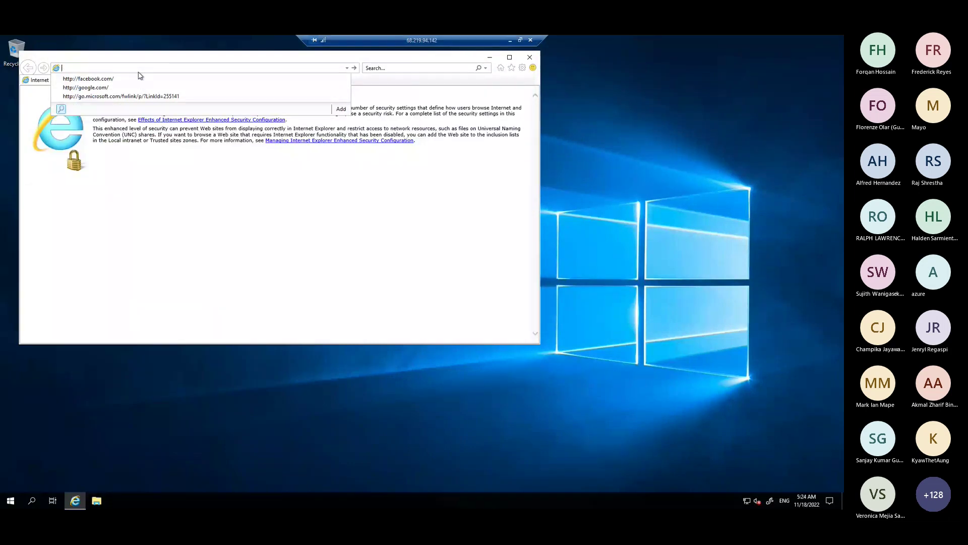
{"action": "type", "text": "mic"}
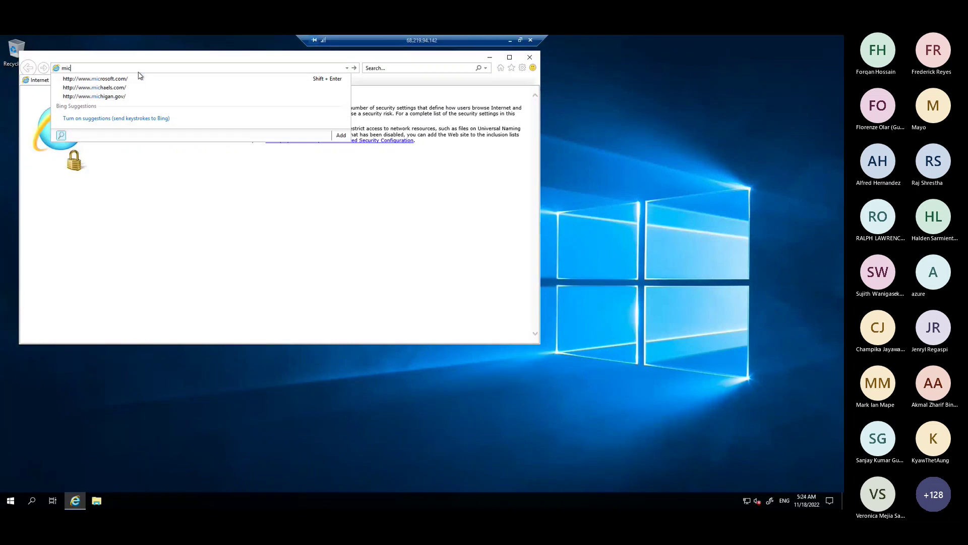
{"action": "left_click", "coordinate": [139, 75]}
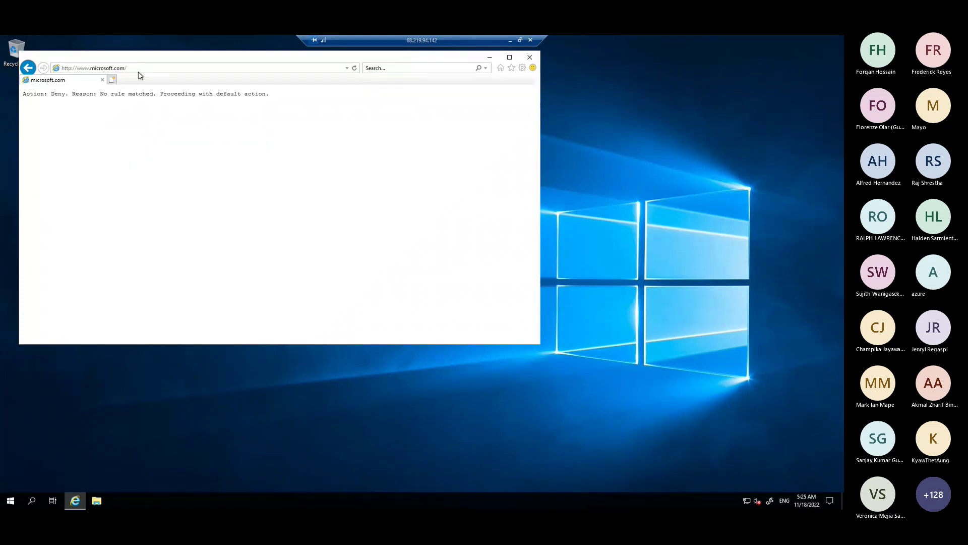
{"action": "left_click", "coordinate": [510, 57]}
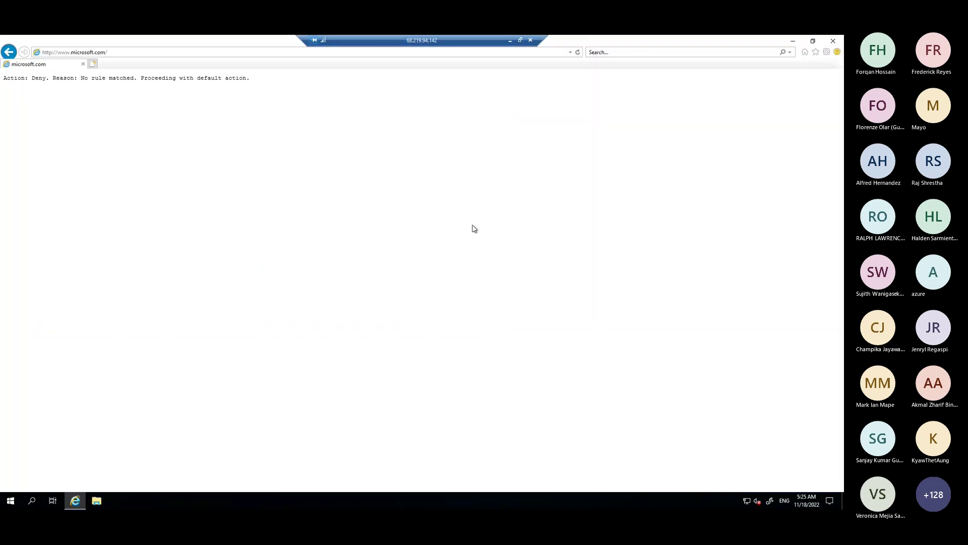
{"action": "scroll", "coordinate": [262, 204], "scroll_direction": "up", "scroll_amount": 2}
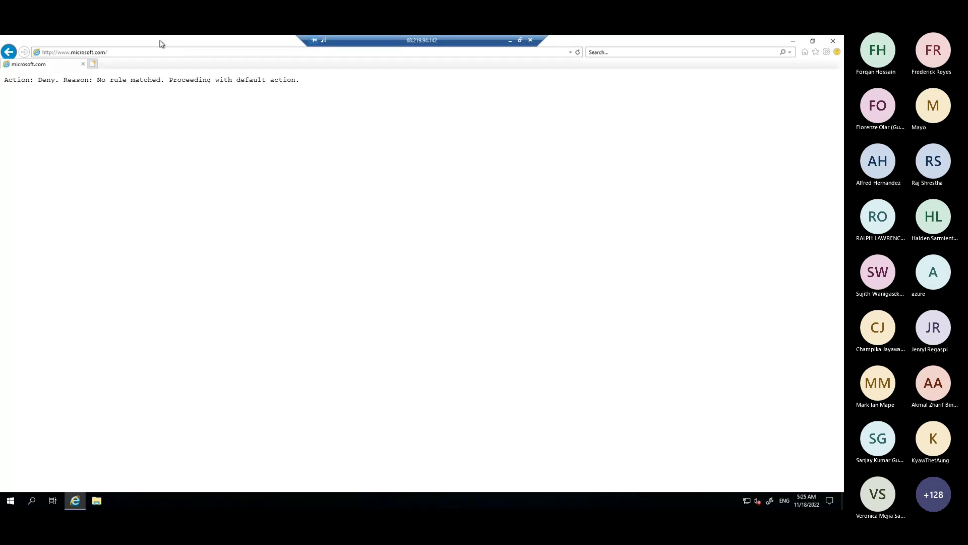
- Test facebook.com in the server's browser and add the blocked about:internet entry to the trusted sites
{"action": "left_click", "coordinate": [157, 51]}
{"action": "type", "text": "f"}
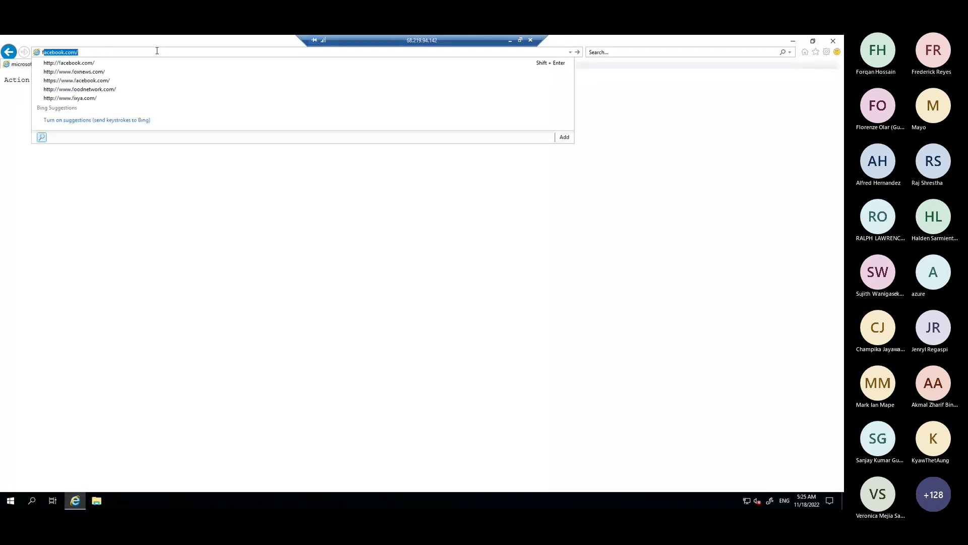
{"action": "type", "text": "a"}
{"action": "key", "text": "Return"}
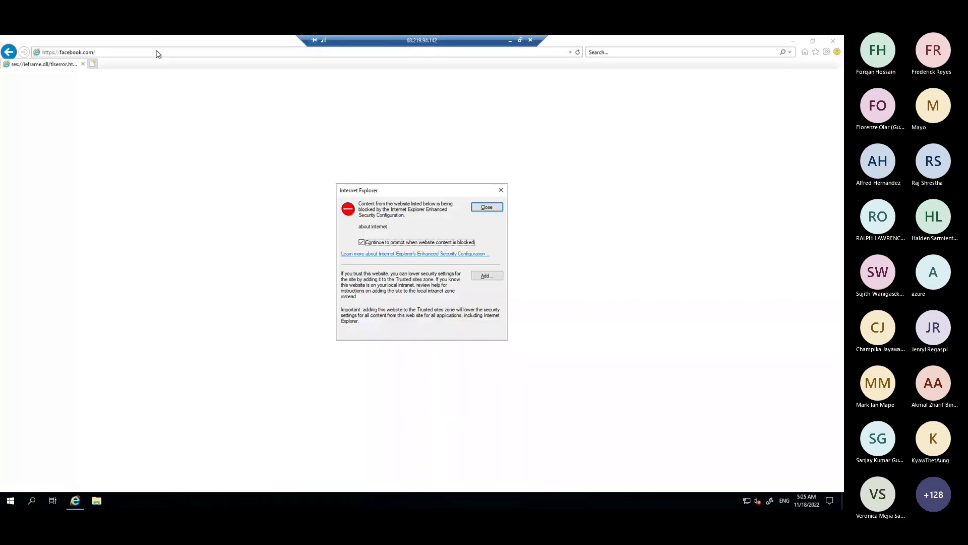
{"action": "left_click", "coordinate": [487, 277]}
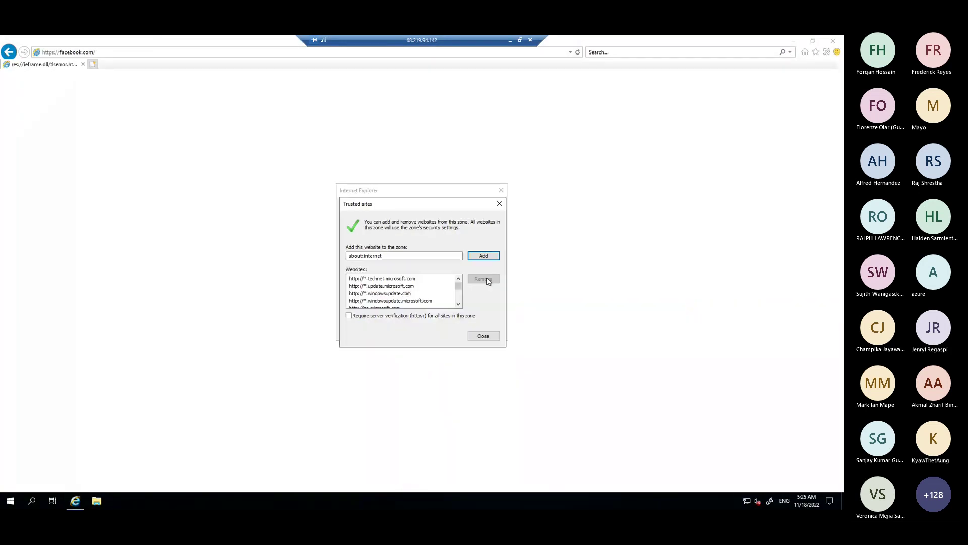
{"action": "key", "text": "Return"}
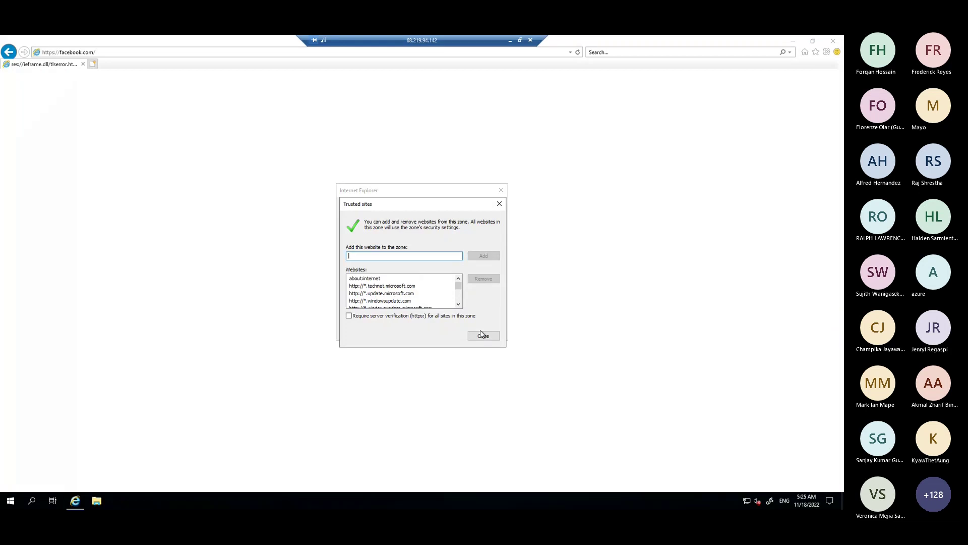
{"action": "left_click", "coordinate": [483, 336]}
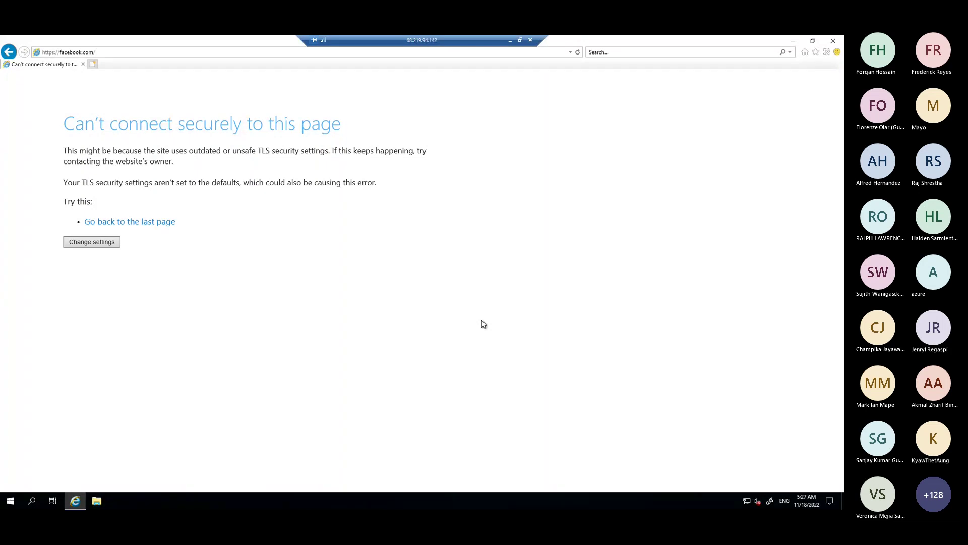
- Leave the full-screen remote session and open the Firewalls list in the Azure portal
{"action": "left_click", "coordinate": [520, 41]}
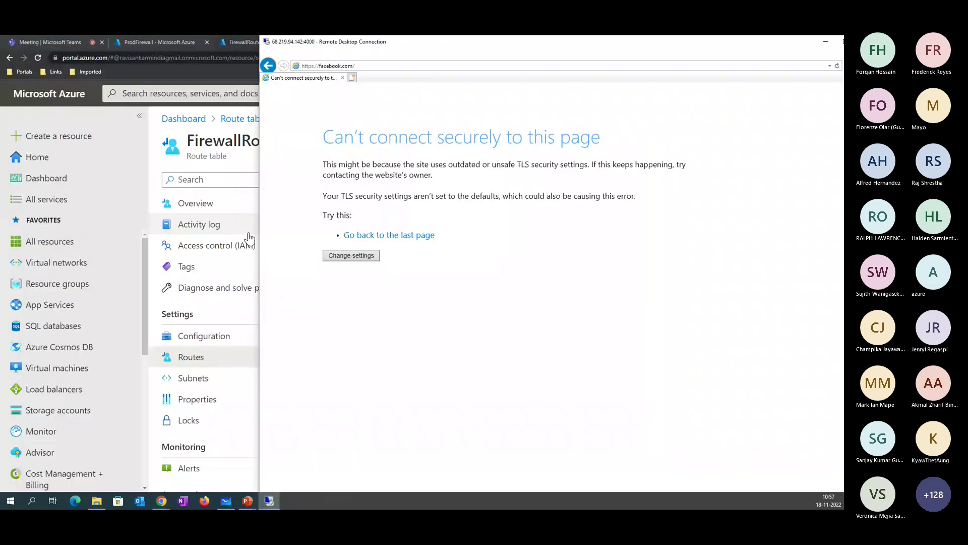
{"action": "left_click", "coordinate": [182, 147]}
{"action": "left_click", "coordinate": [271, 288]}
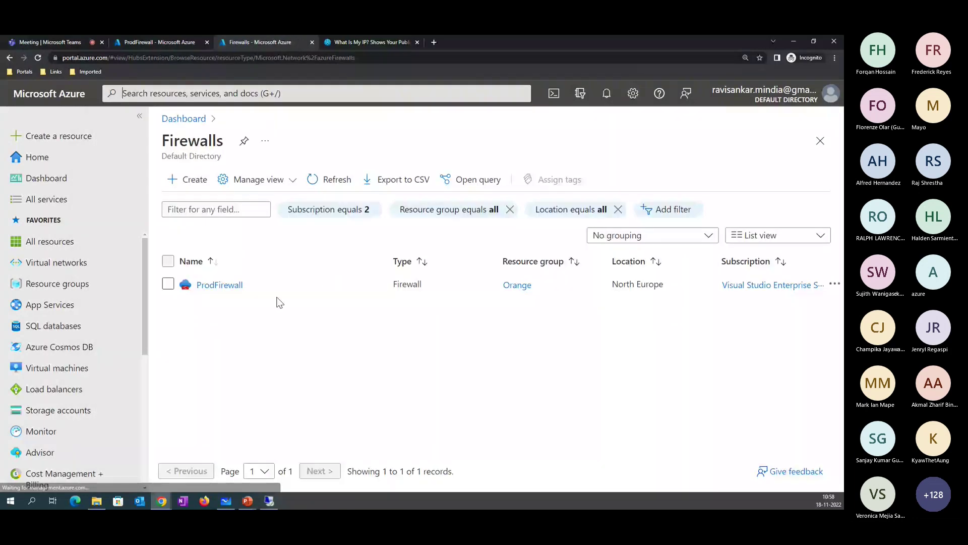
{"action": "left_click", "coordinate": [227, 286]}
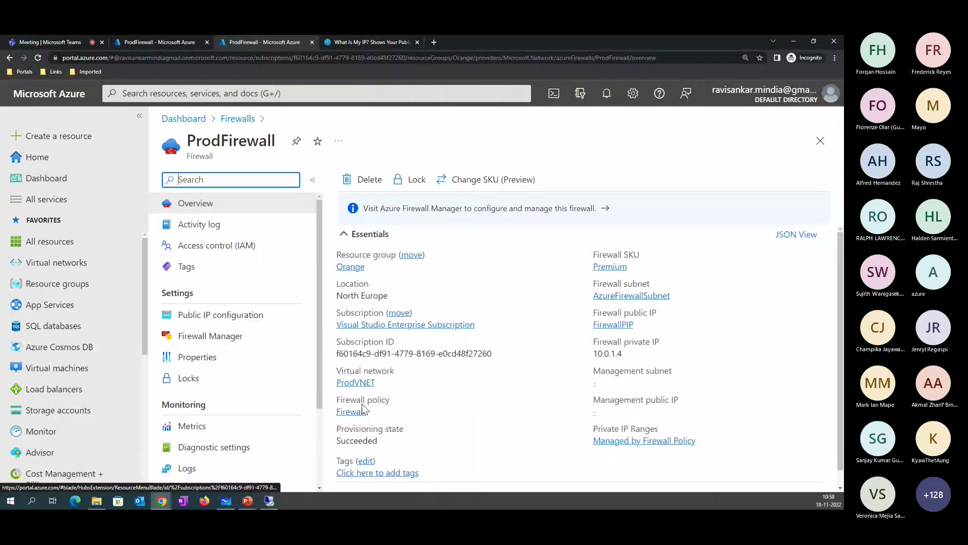
{"action": "left_click", "coordinate": [353, 411]}
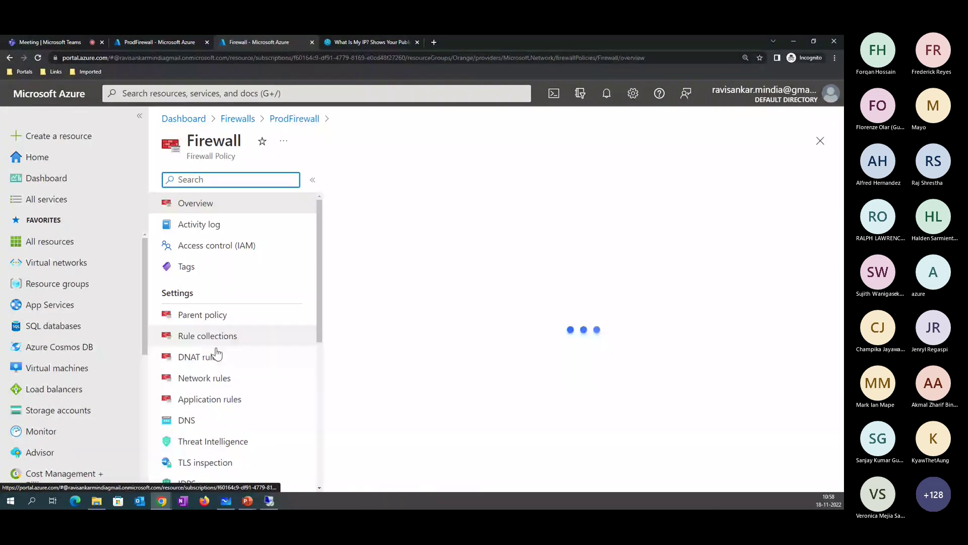
{"action": "left_click", "coordinate": [215, 378]}
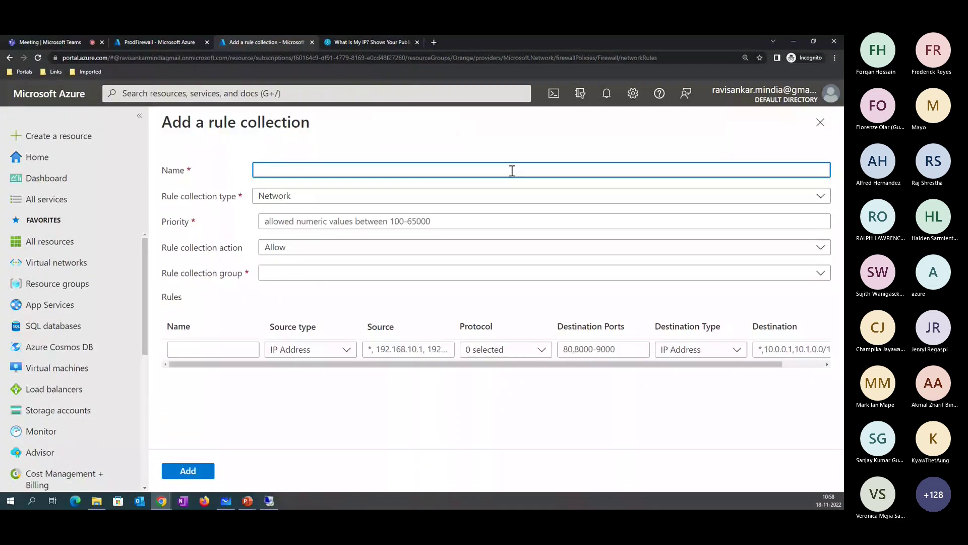
{"action": "type", "text": "Block"}
{"action": "left_click", "coordinate": [242, 344]}
{"action": "type", "text": "block"}
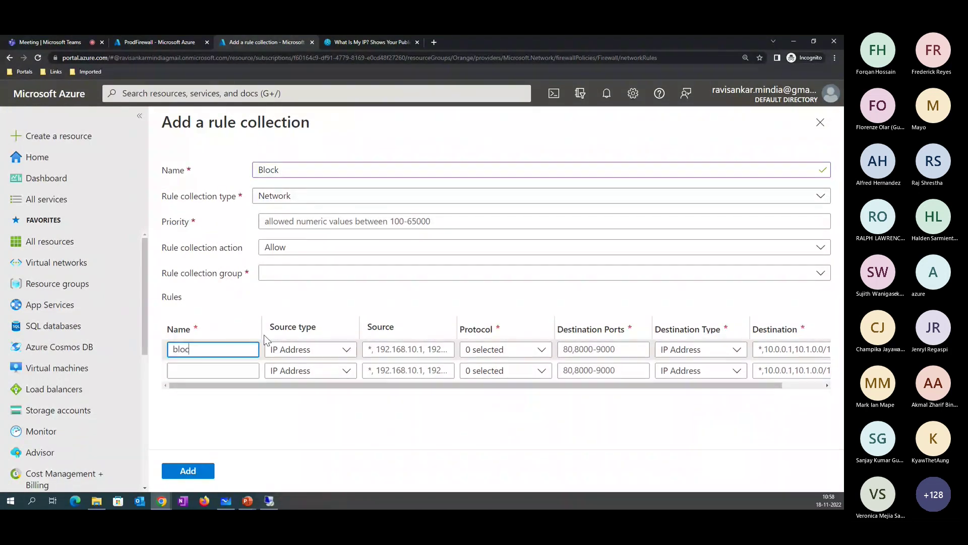
{"action": "left_click", "coordinate": [386, 349]}
{"action": "left_click", "coordinate": [285, 247]}
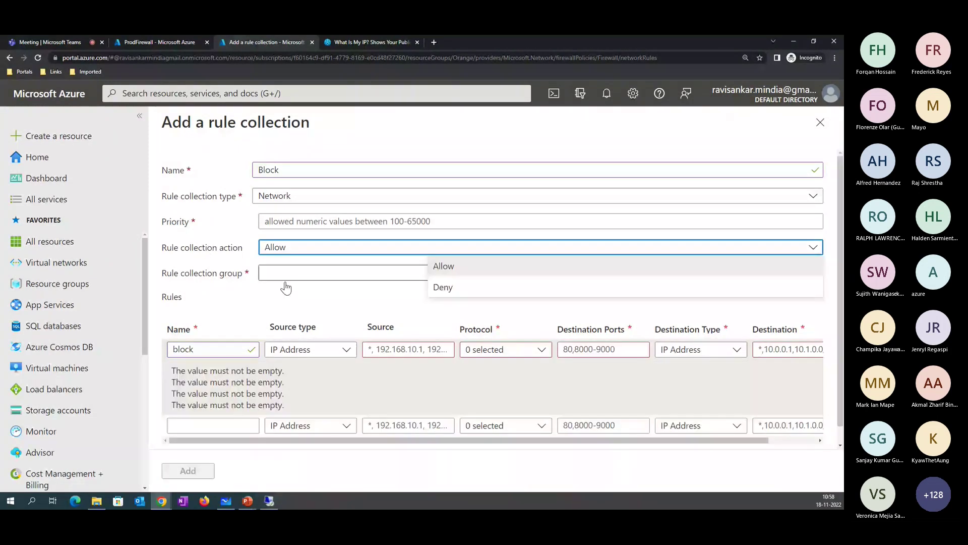
{"action": "key", "text": "Down"}
{"action": "key", "text": "Return"}
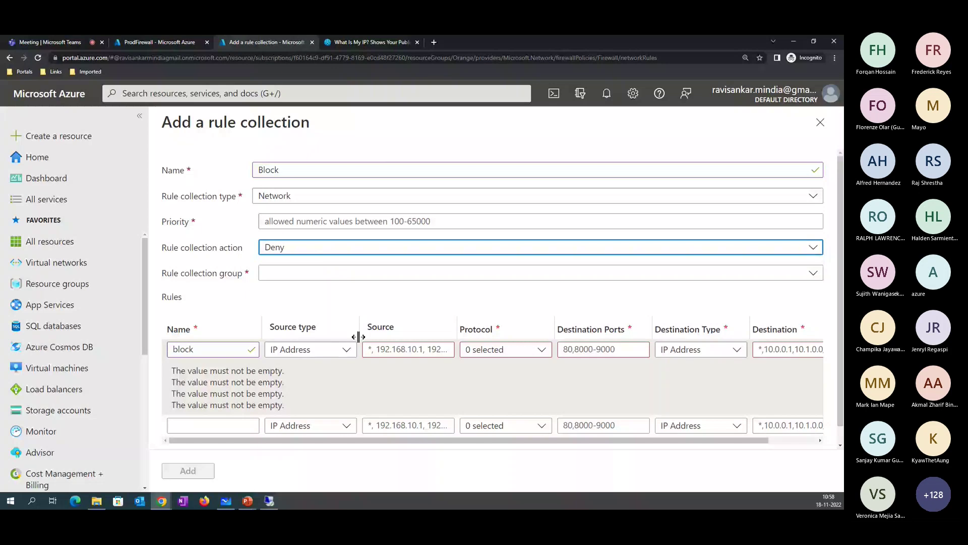
{"action": "left_click", "coordinate": [402, 354]}
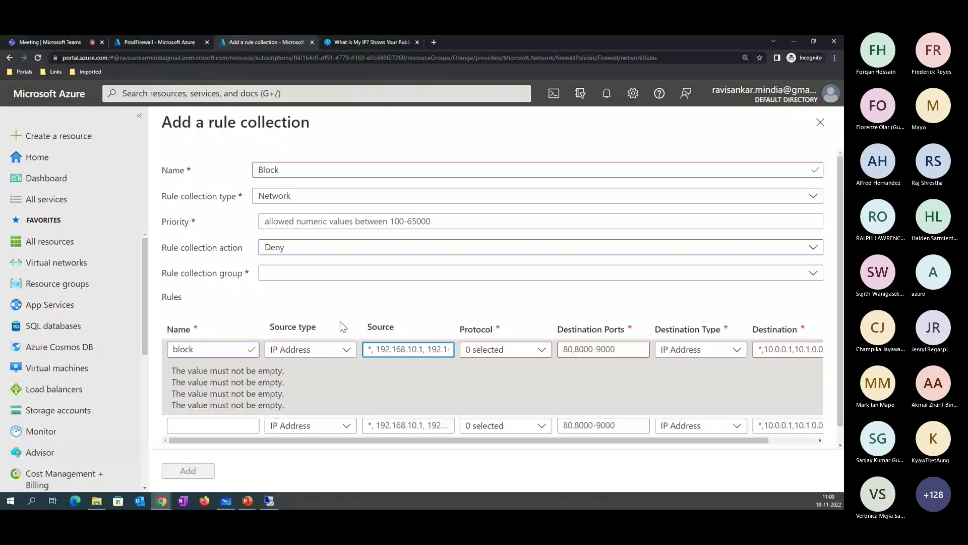
{"action": "left_click", "coordinate": [451, 124]}
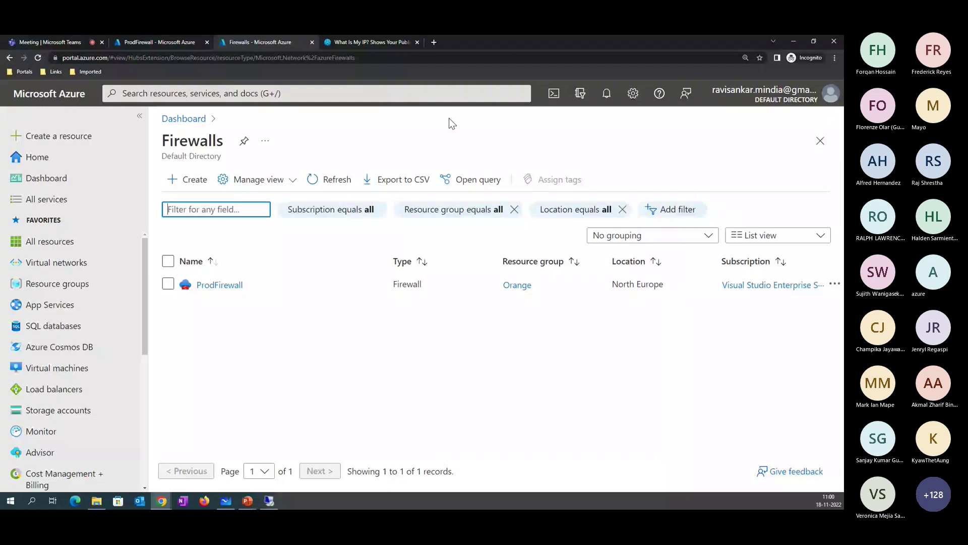
- Open the application rules of the firewall policy attached to ProdFirewall
{"action": "left_click", "coordinate": [212, 286]}
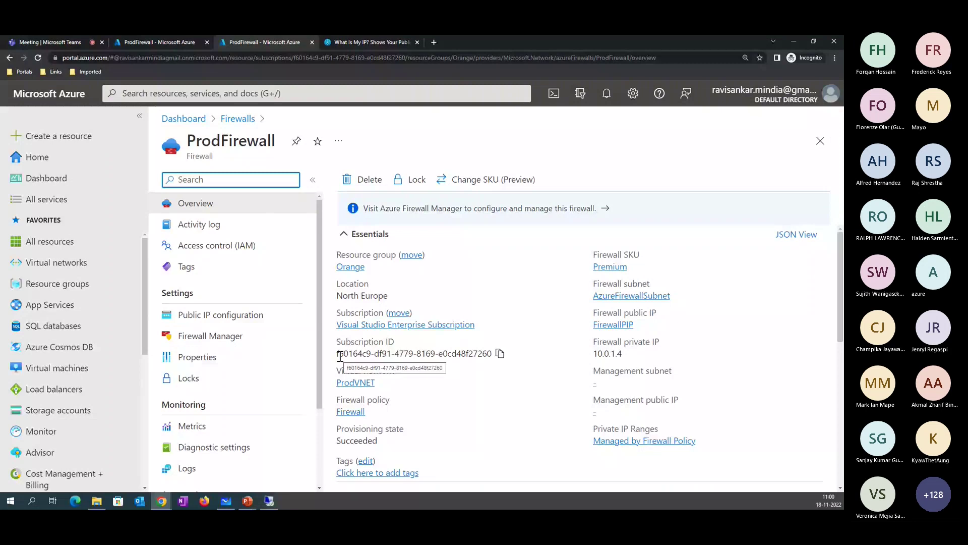
{"action": "left_click", "coordinate": [351, 411]}
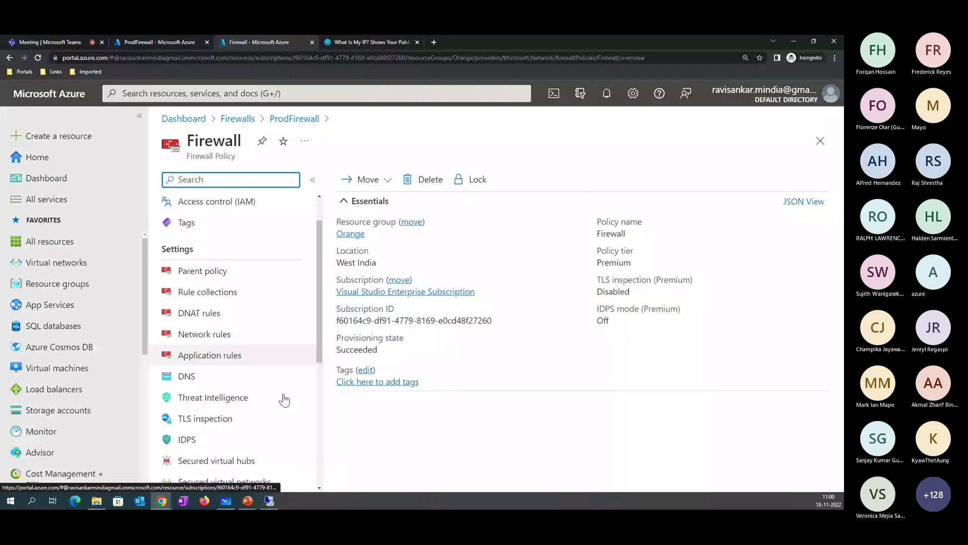
{"action": "left_click", "coordinate": [234, 358]}
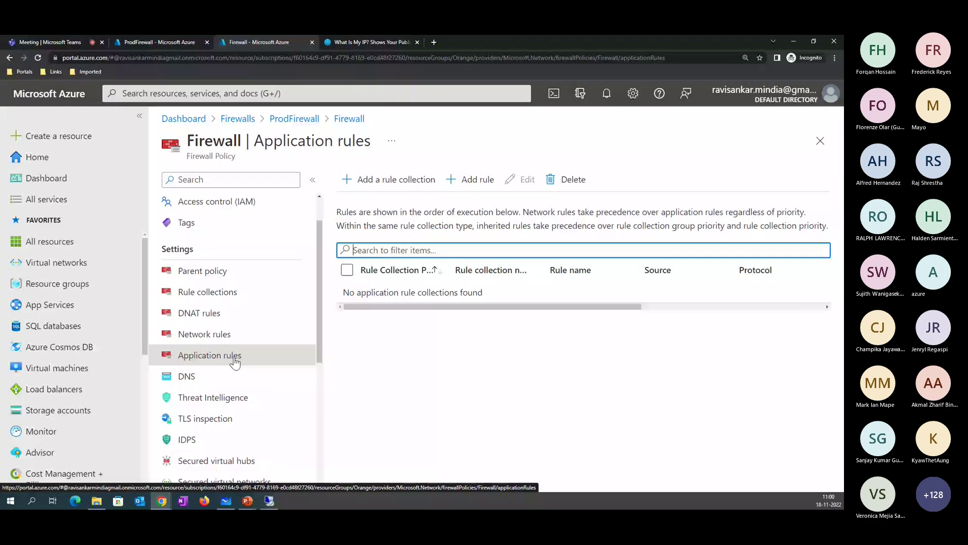
- Start an application rule collection named Allowedwebiste with priority 100 in DefaultApplicationRuleCollectionGroup
{"action": "left_click", "coordinate": [389, 180]}
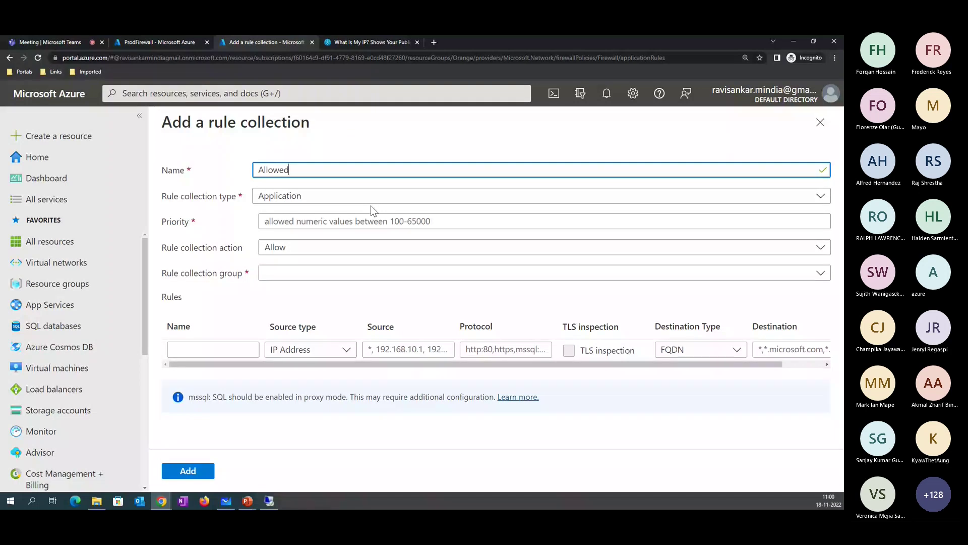
{"action": "type", "text": "webiste"}
{"action": "left_click", "coordinate": [374, 230]}
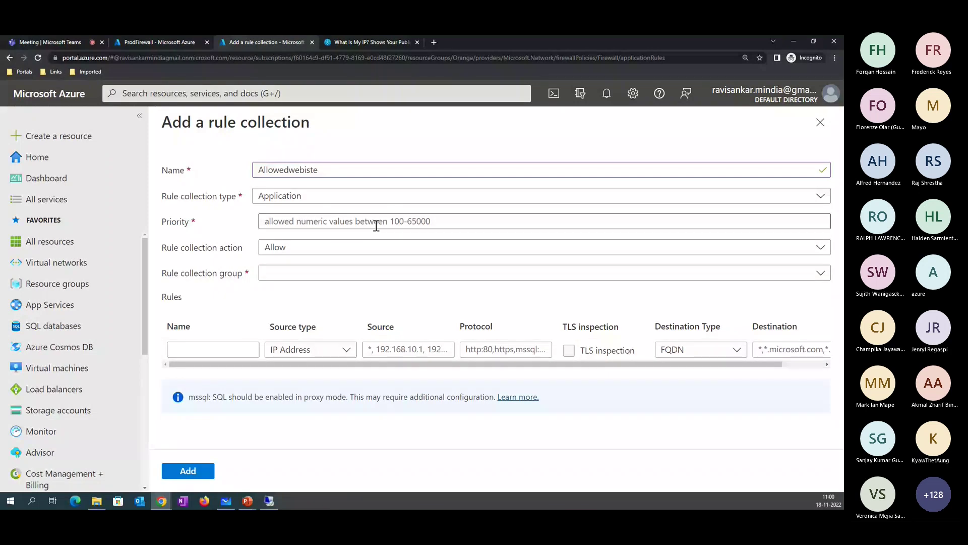
{"action": "left_click", "coordinate": [376, 222]}
{"action": "type", "text": "100"}
{"action": "left_click", "coordinate": [434, 273]}
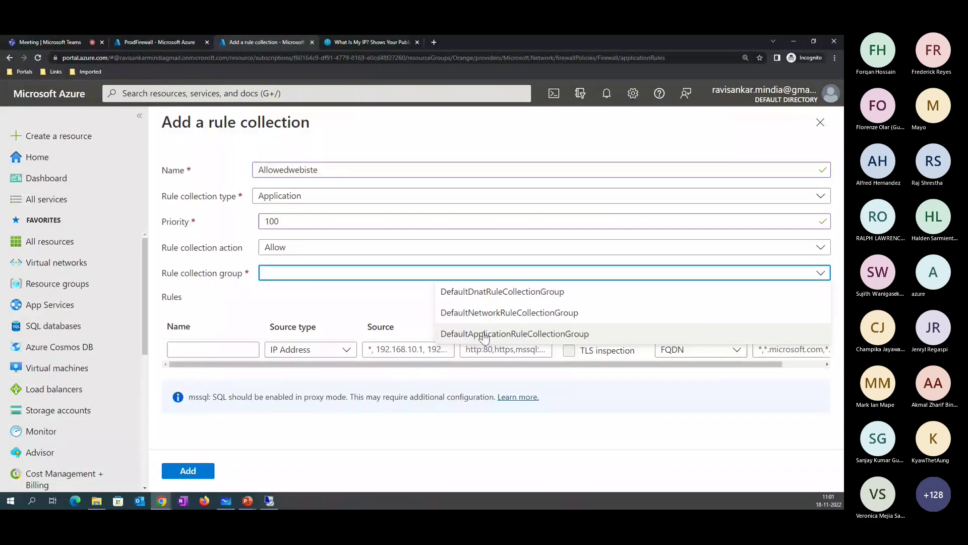
{"action": "left_click", "coordinate": [484, 335]}
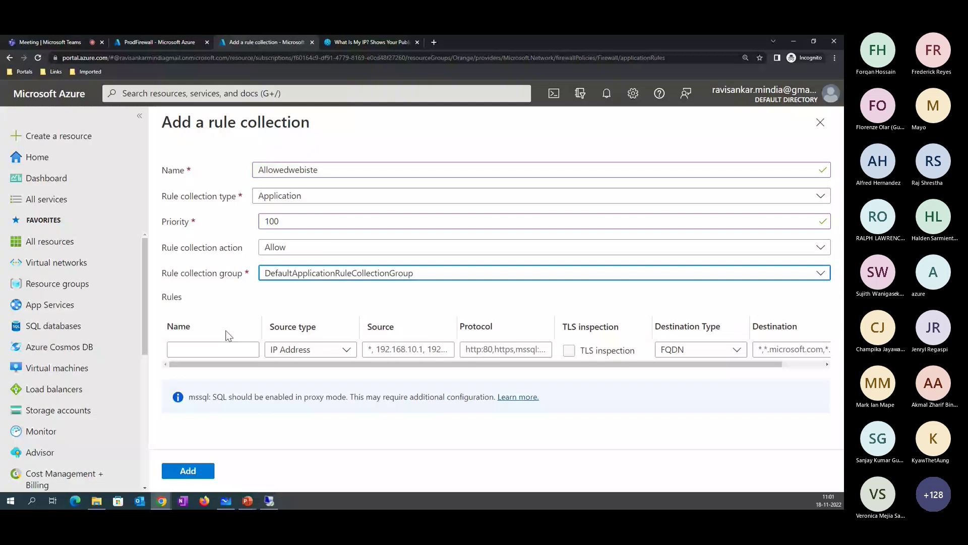
- Name the first rule in the Allowedwebiste collection Microsoft
{"action": "left_click", "coordinate": [222, 349]}
{"action": "type", "text": "Mi"}
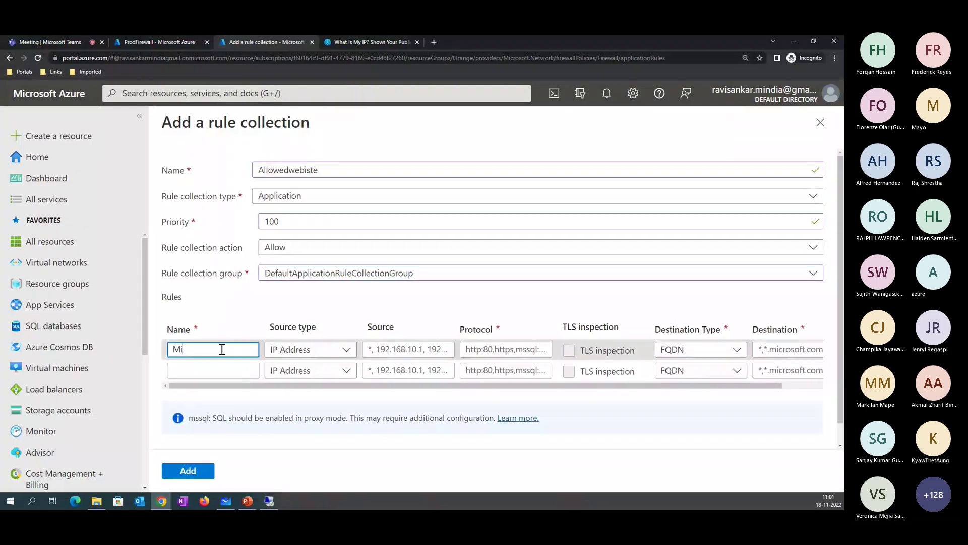
{"action": "type", "text": "crosoft"}
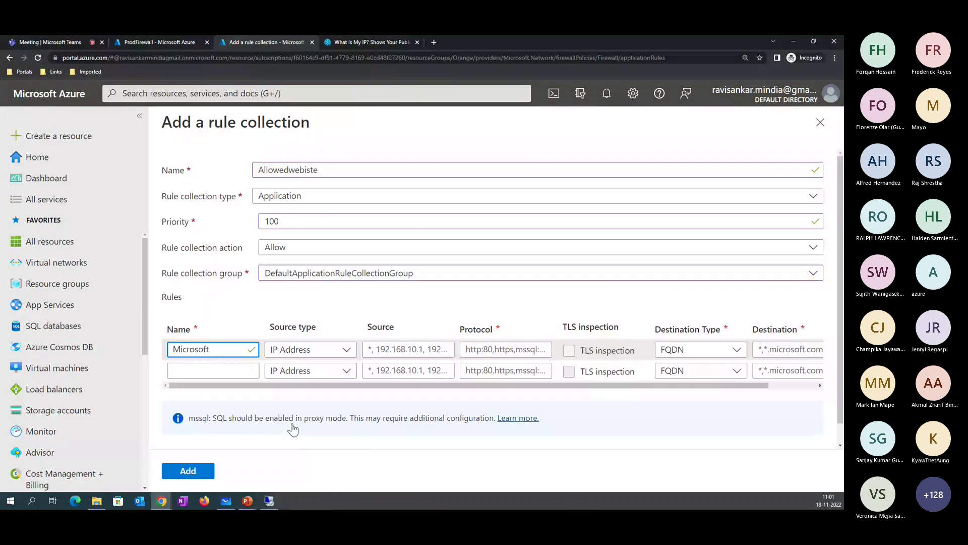
- Look up the server's IPv4 address with ipconfig in the remote session and set the Microsoft rule's source to 10.0.0.4
{"action": "left_click", "coordinate": [269, 501]}
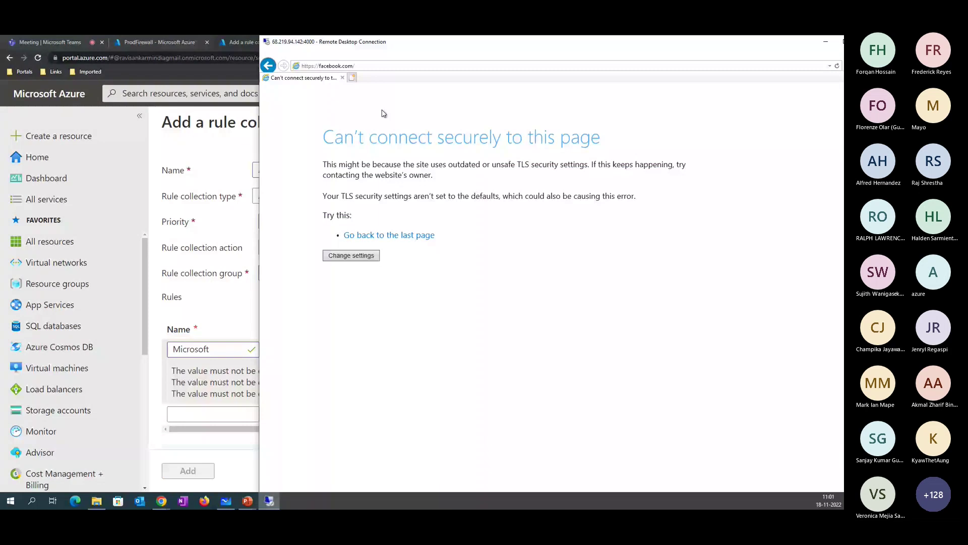
{"action": "double_click", "coordinate": [516, 41]}
{"action": "key", "text": "super+r"}
{"action": "key", "text": "Return"}
{"action": "type", "text": "ipconfig"}
{"action": "key", "text": "Return"}
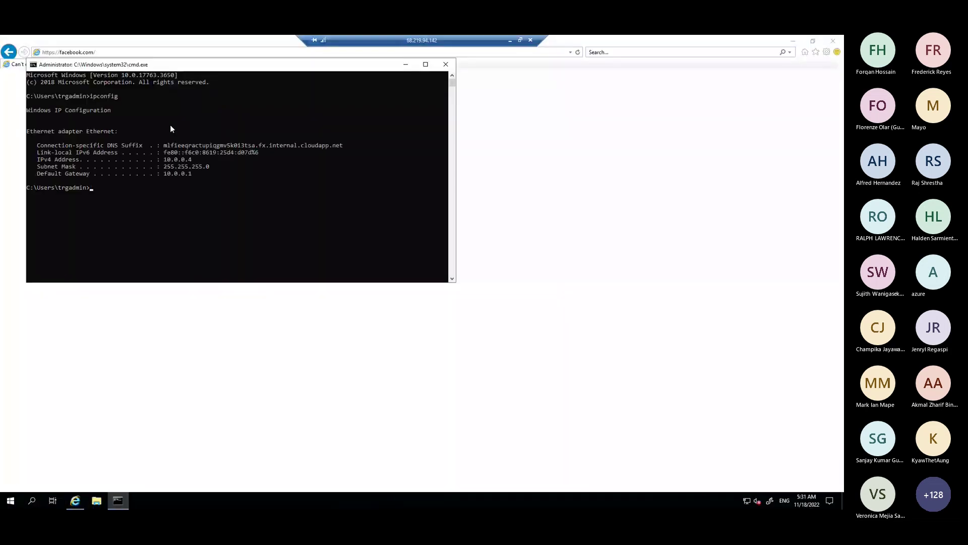
{"action": "left_click_drag", "start_coordinate": [204, 160], "coordinate": [169, 159]}
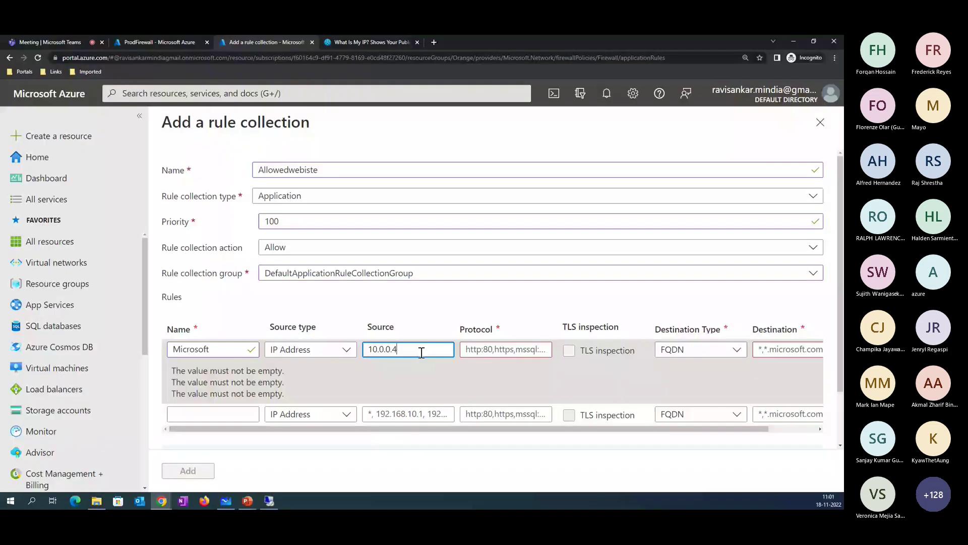
{"action": "left_click", "coordinate": [482, 348]}
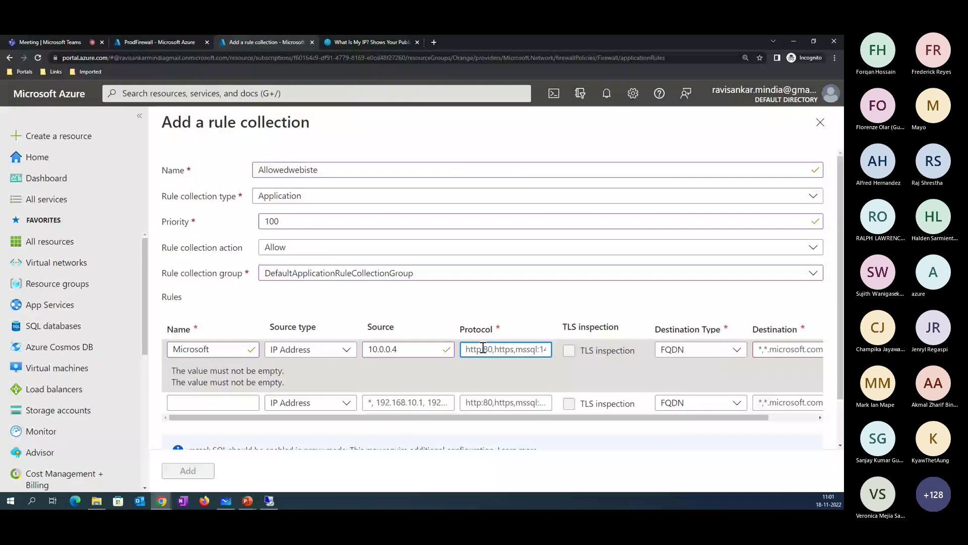
{"action": "type", "text": "http,https"}
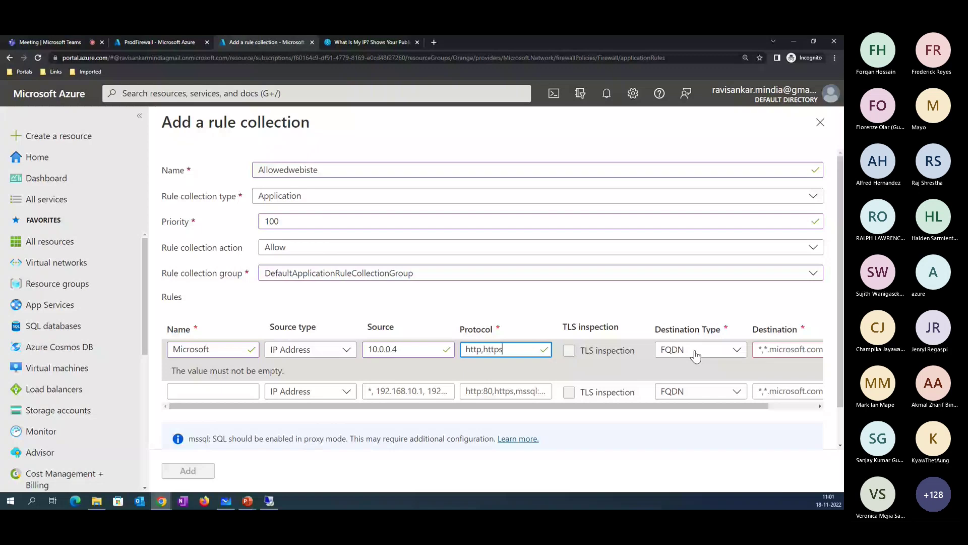
{"action": "scroll", "coordinate": [696, 356], "scroll_direction": "right", "scroll_amount": 2}
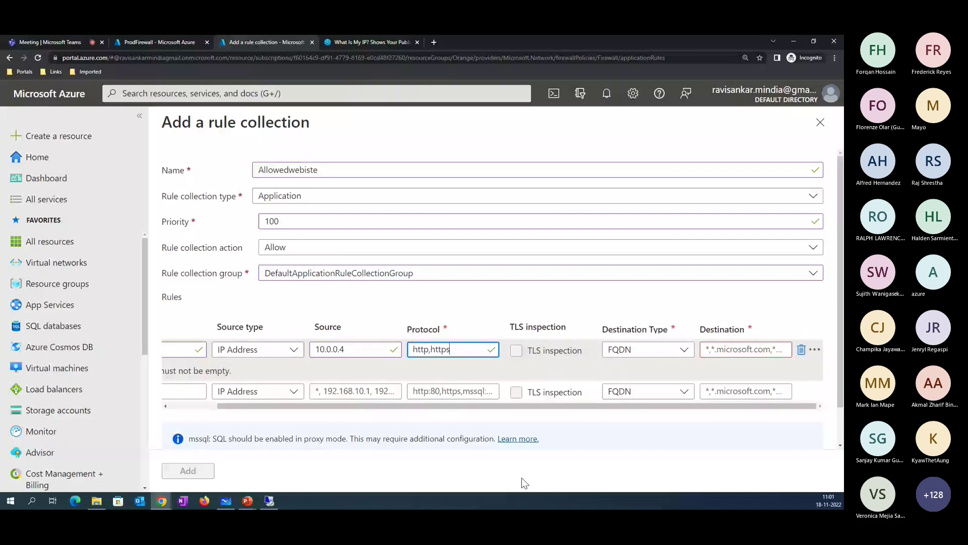
{"action": "key", "text": "alt+Tab"}
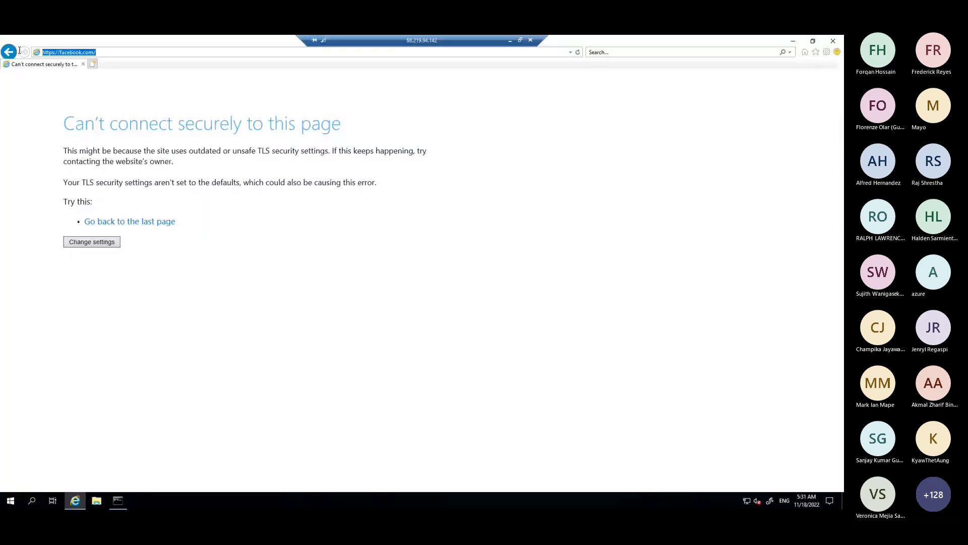
{"action": "left_click", "coordinate": [50, 52]}
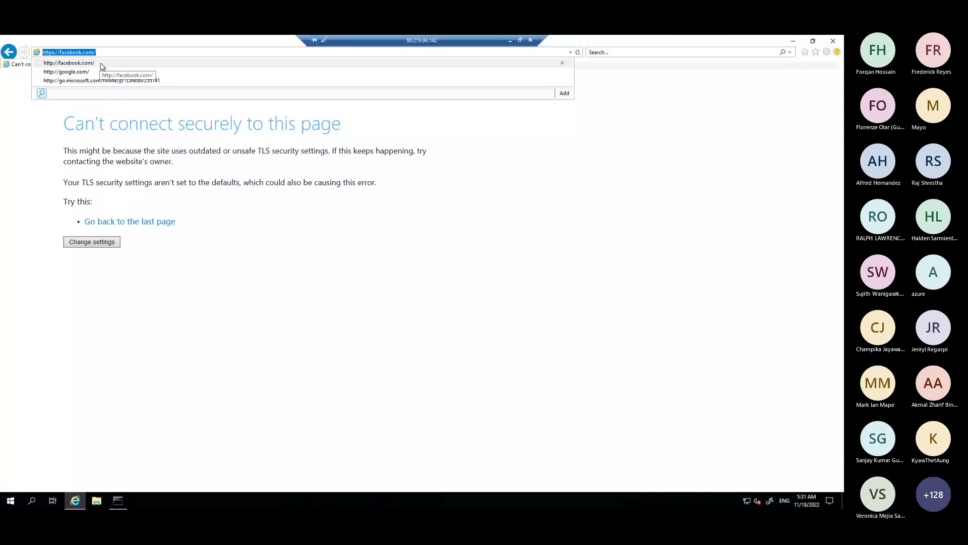
{"action": "type", "text": "microsoft"}
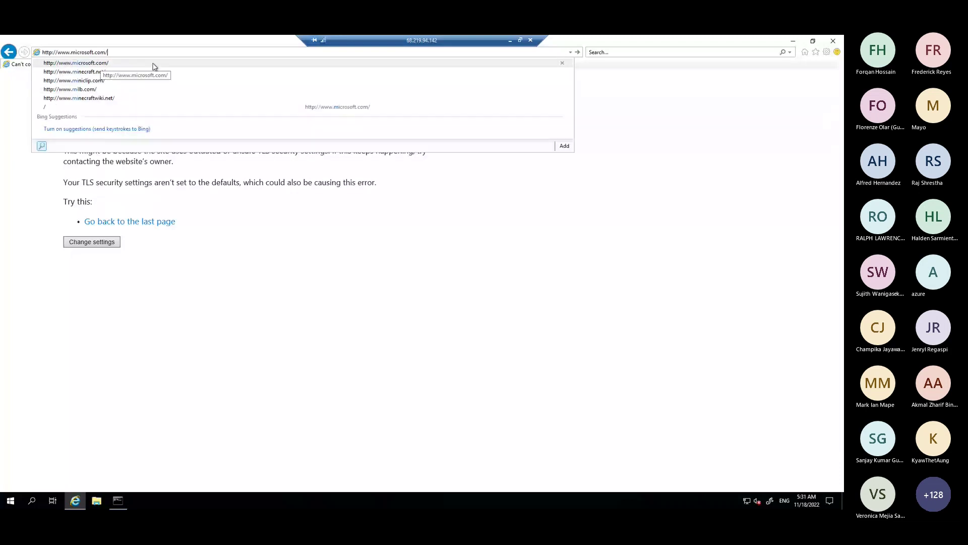
{"action": "key", "text": "Down"}
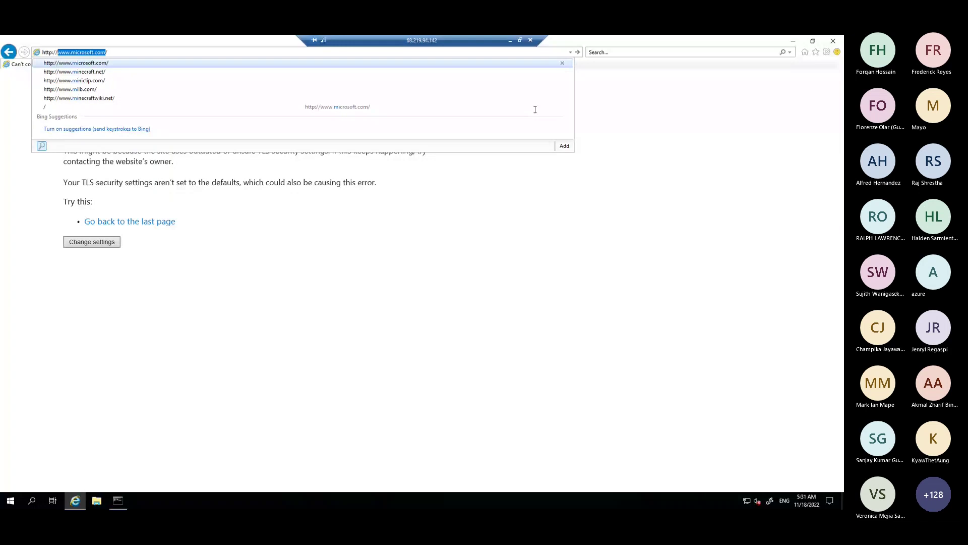
{"action": "key", "text": "alt+Tab"}
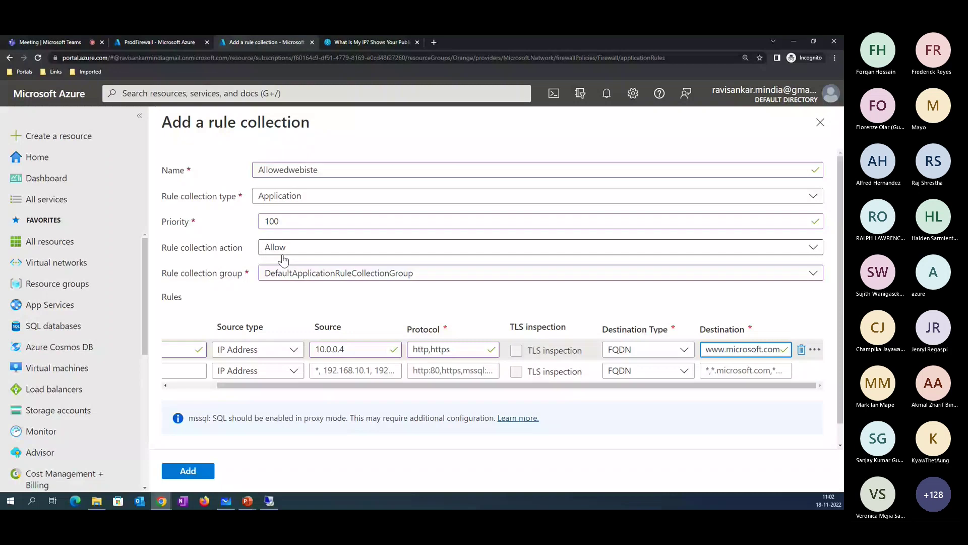
{"action": "left_click", "coordinate": [185, 476]}
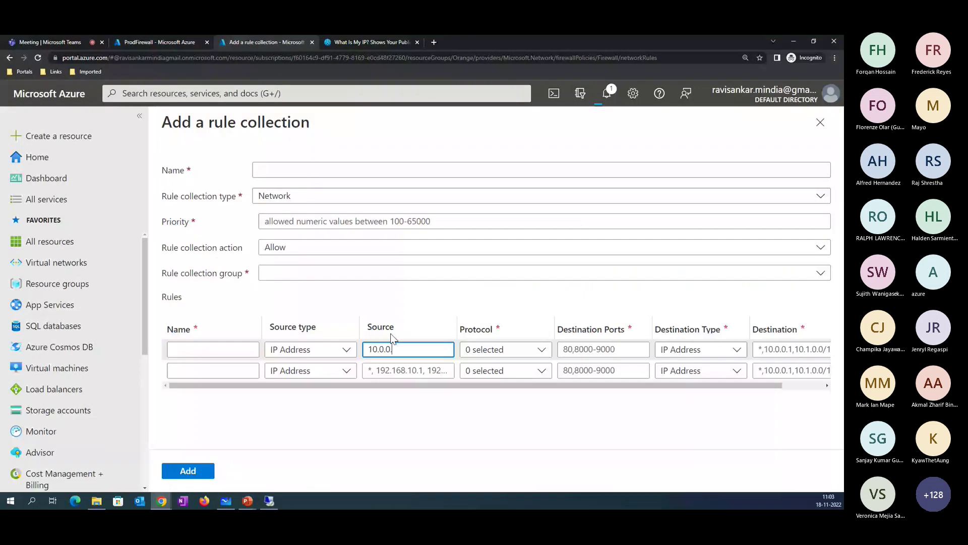
{"action": "type", "text": "7,"}
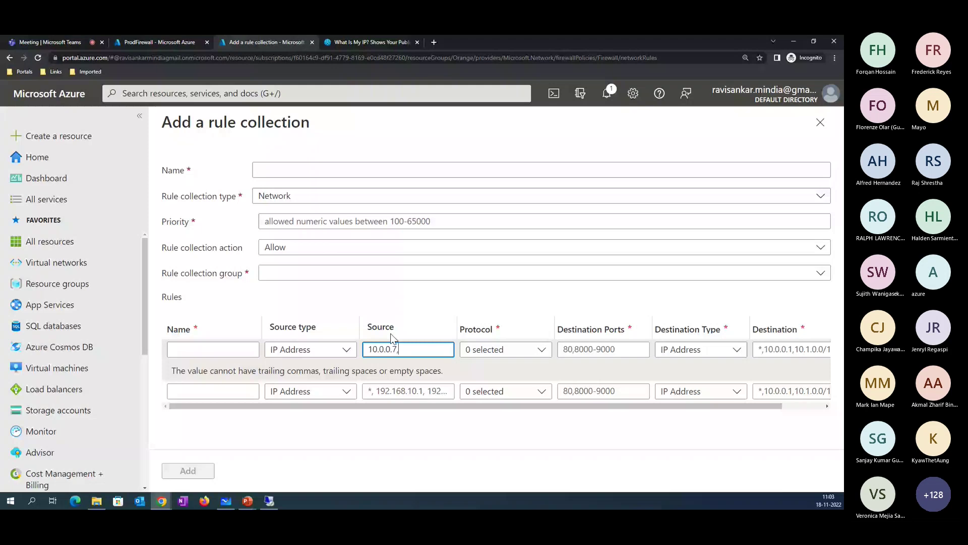
{"action": "key", "text": "alt+Tab"}
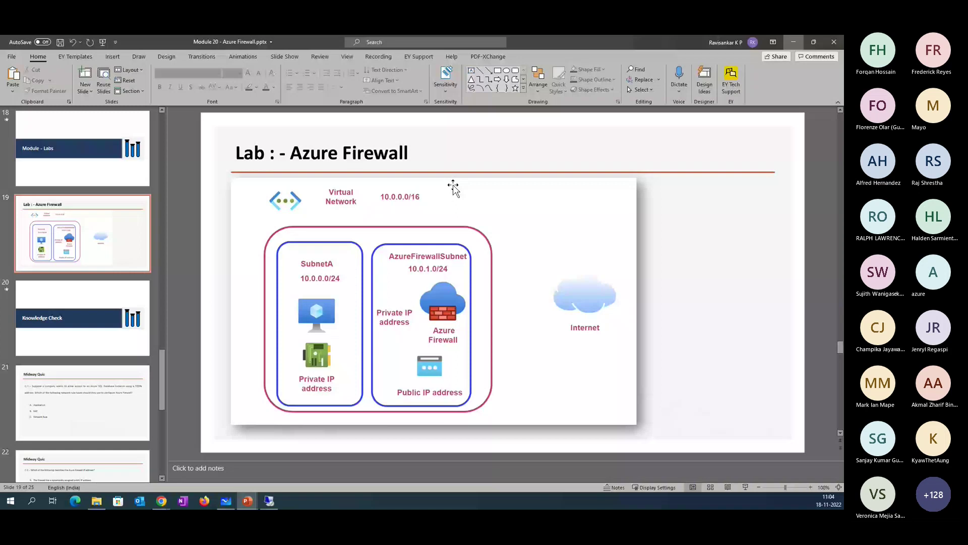
{"action": "key", "text": "alt+Tab"}
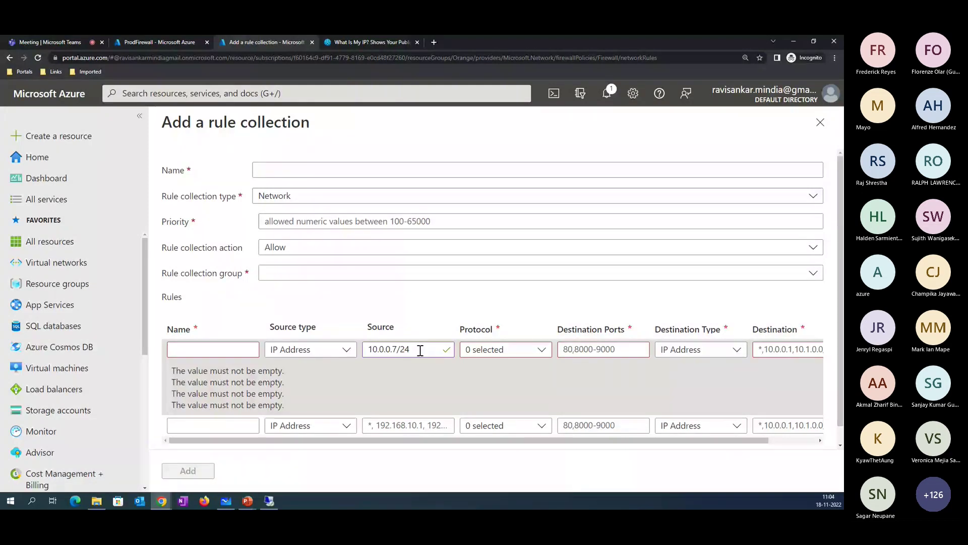
- Return to ProdFirewall's policy and check the Allowedwebiste collection in its application rules
{"action": "key", "text": "g"}
{"action": "key", "text": "slash"}
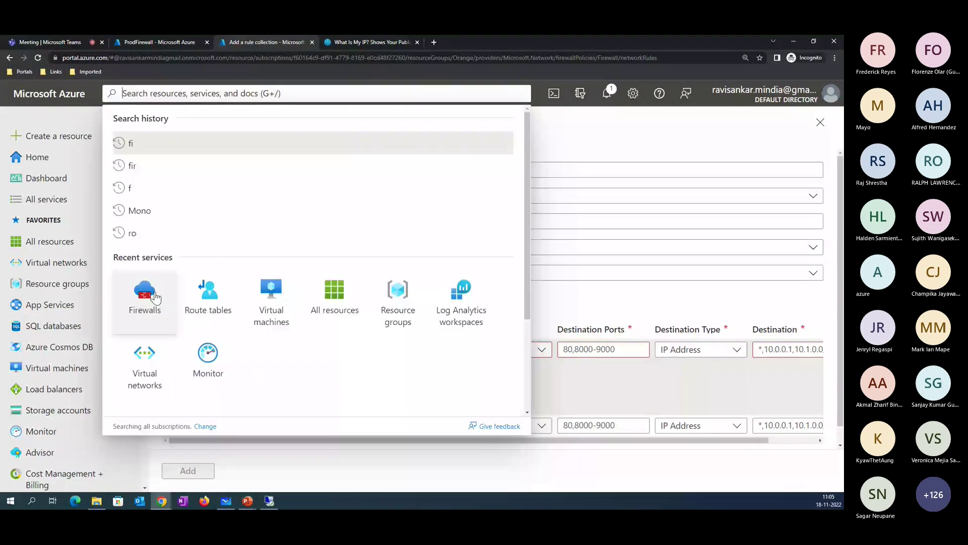
{"action": "left_click", "coordinate": [146, 295]}
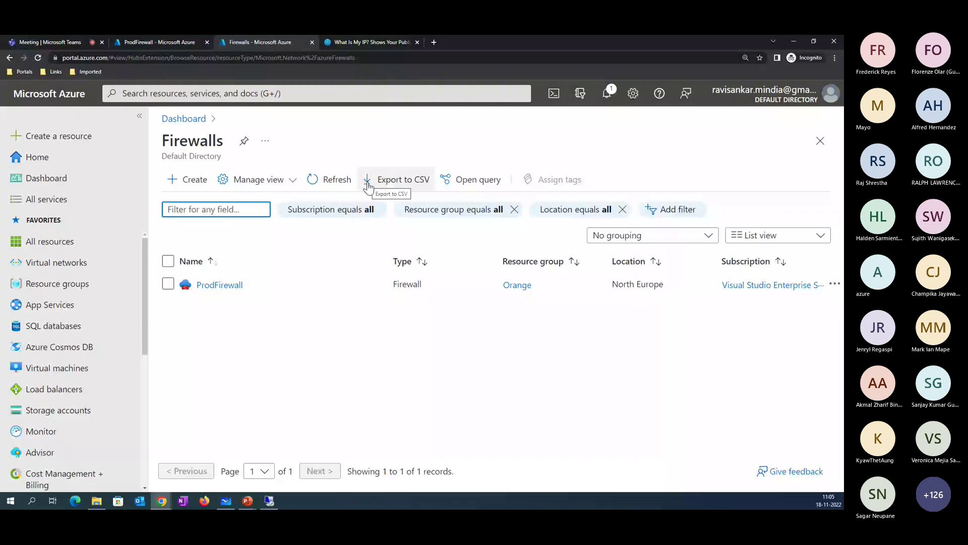
{"action": "left_click", "coordinate": [219, 285]}
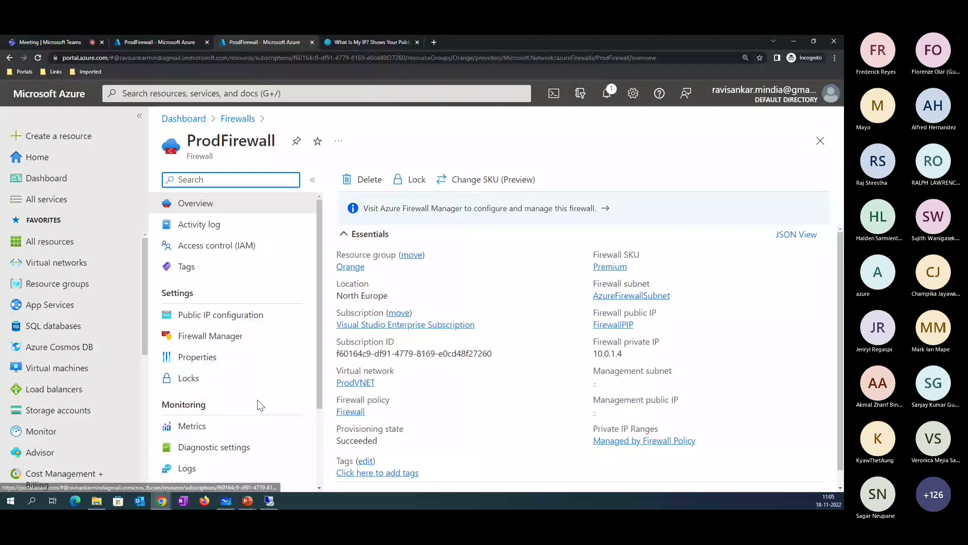
{"action": "scroll", "coordinate": [258, 400], "scroll_direction": "down", "scroll_amount": 2}
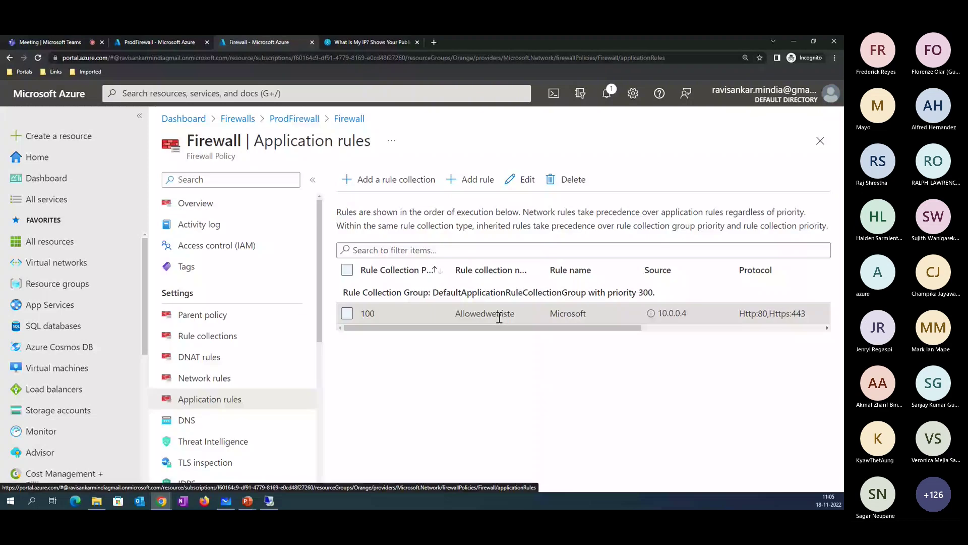
{"action": "key", "text": "alt+Tab"}
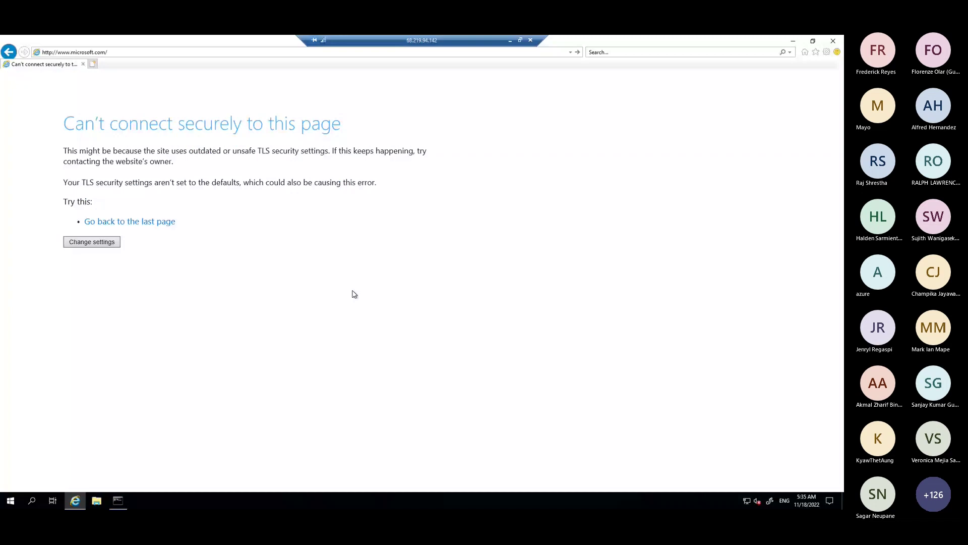
{"action": "key", "text": "F5"}
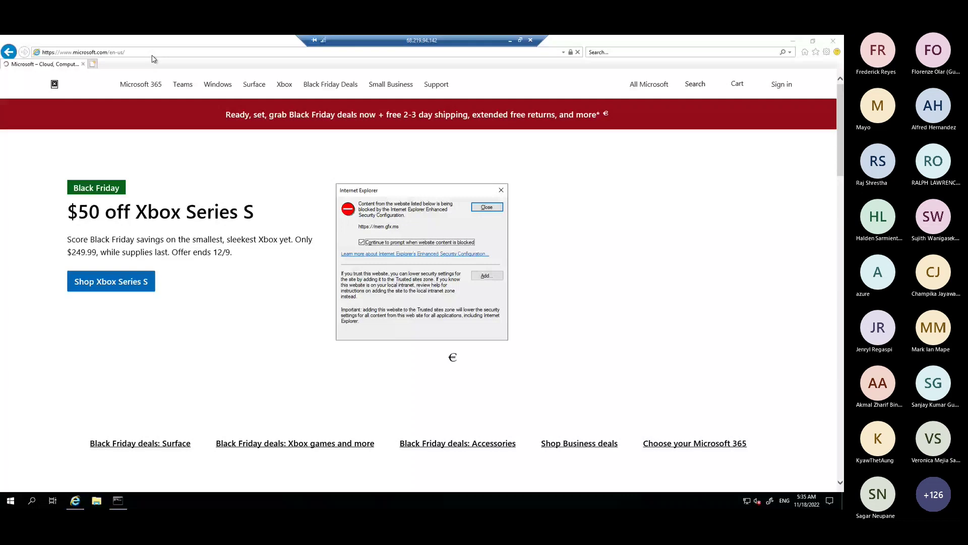
{"action": "key", "text": "Return"}
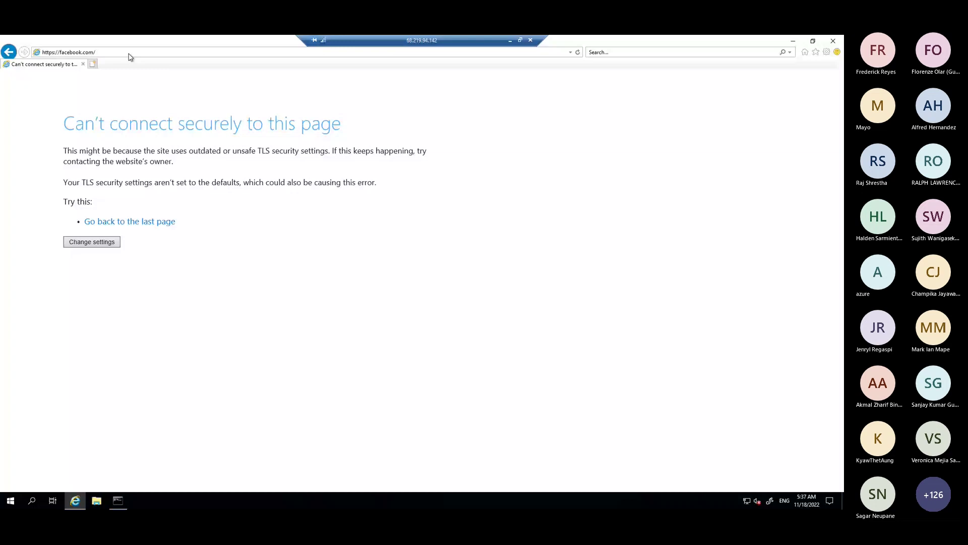
- Switch to Firewall Manager in the Azure portal and review its security coverage charts at 110% zoom
{"action": "key", "text": "alt+Tab"}
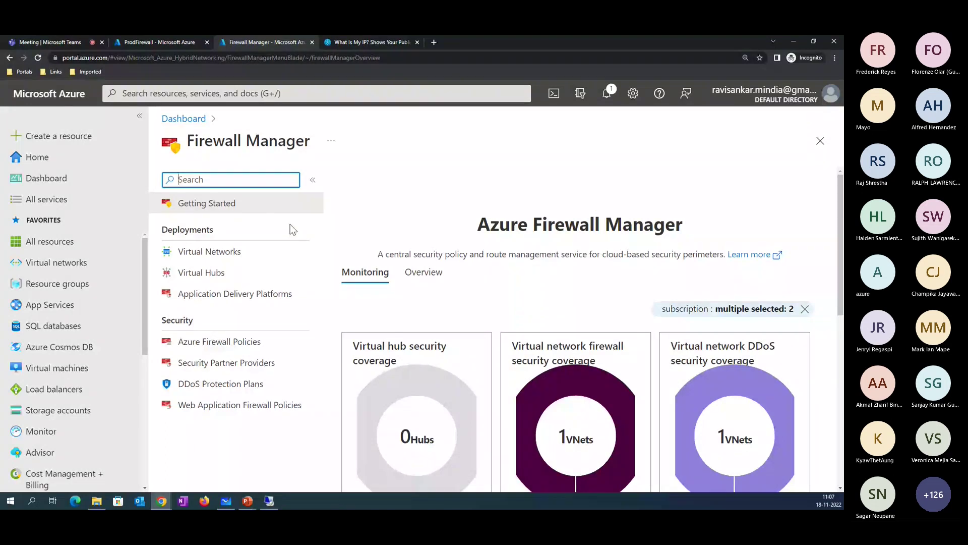
{"action": "key", "text": "ctrl+minus"}
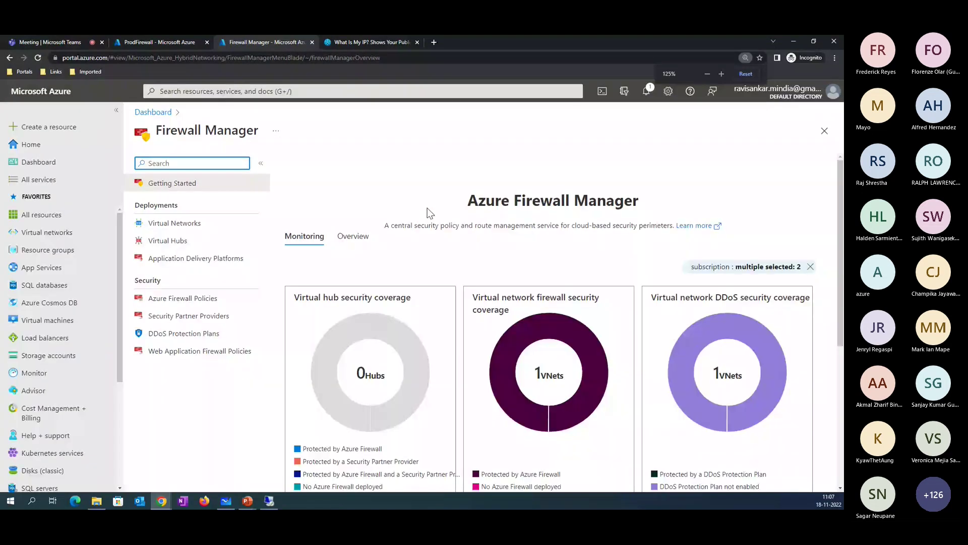
{"action": "key", "text": "ctrl+minus"}
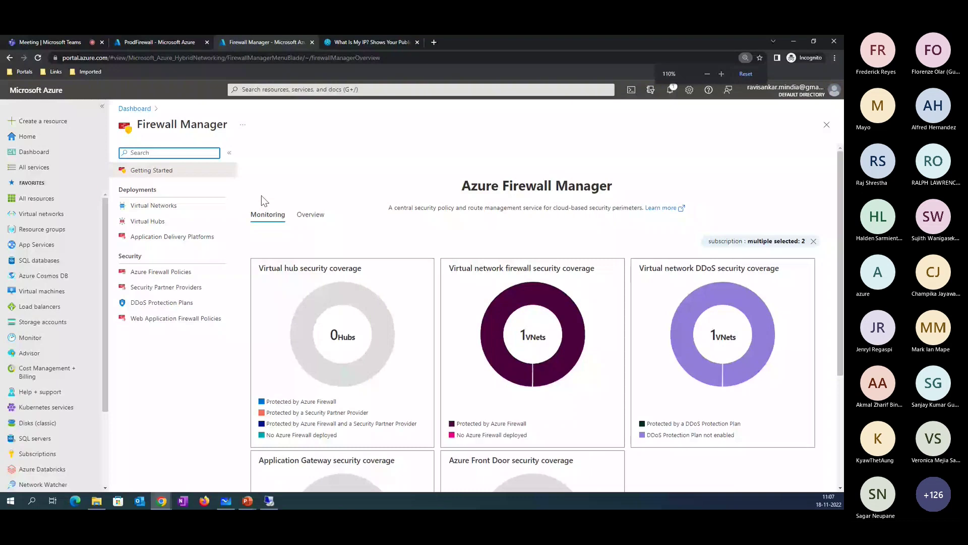
{"action": "scroll", "coordinate": [442, 301], "scroll_direction": "down", "scroll_amount": 3}
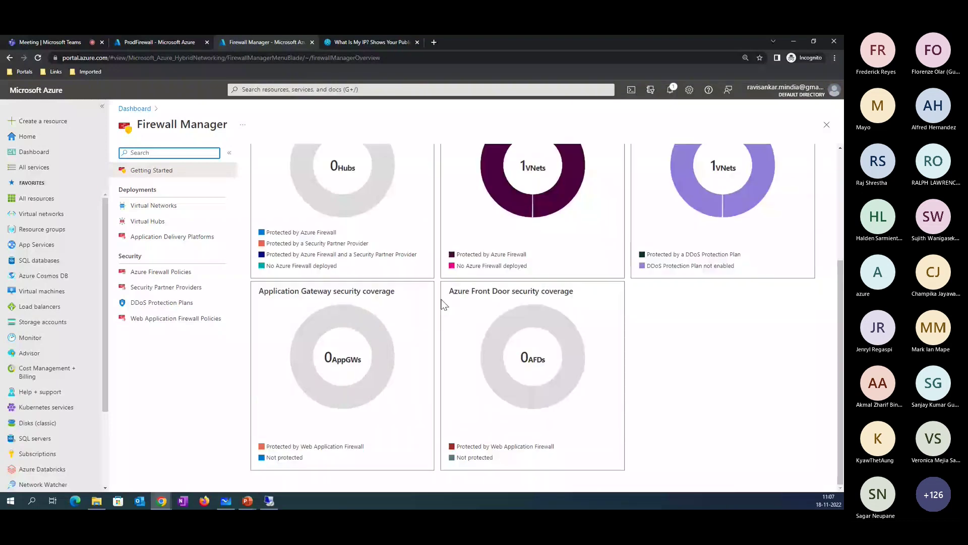
- Review the upper security coverage charts in Firewall Manager and open the Azure Firewall Policies list
{"action": "scroll", "coordinate": [442, 302], "scroll_direction": "up", "scroll_amount": 2}
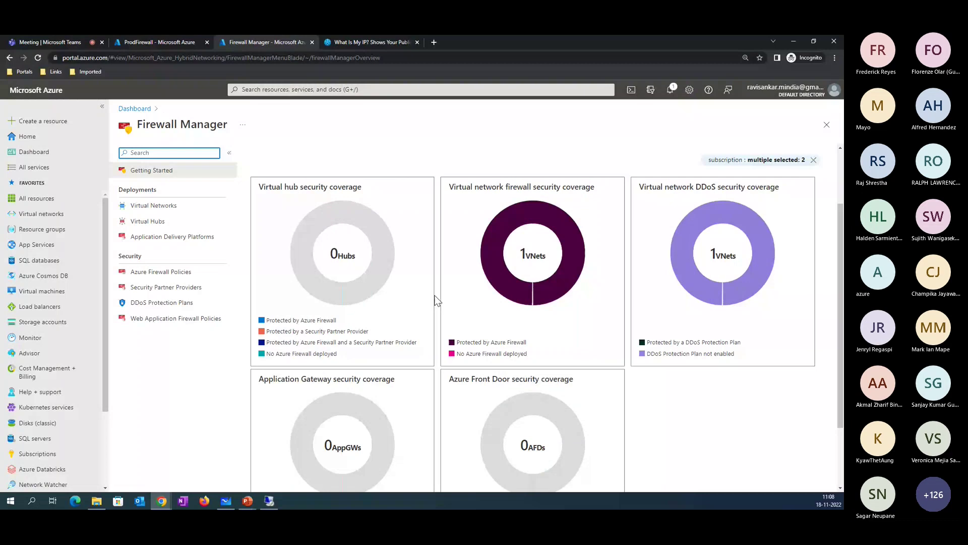
{"action": "left_click", "coordinate": [224, 271]}
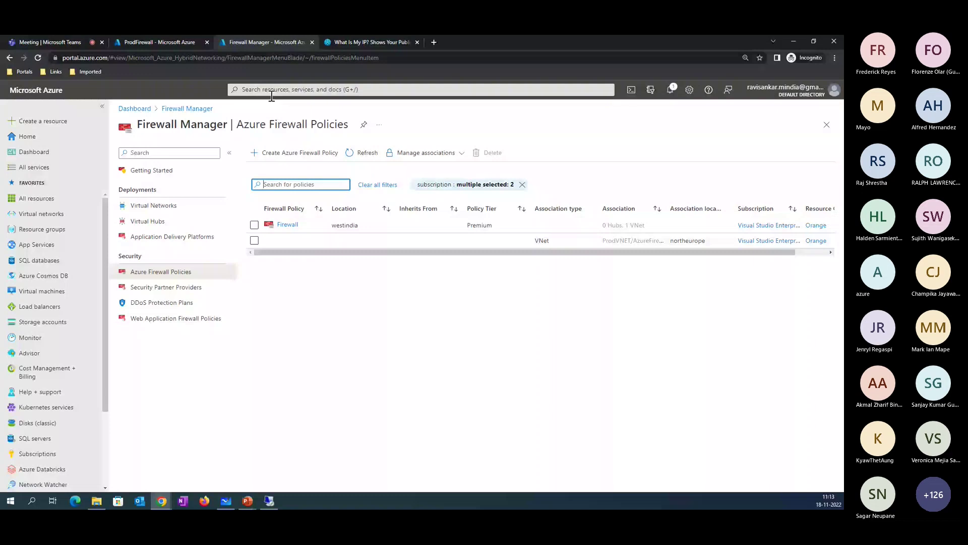
- Switch to the Teams meeting, mute the microphone while reading the participants' chat answers, and unmute it again
{"action": "key", "text": "ctrl+1"}
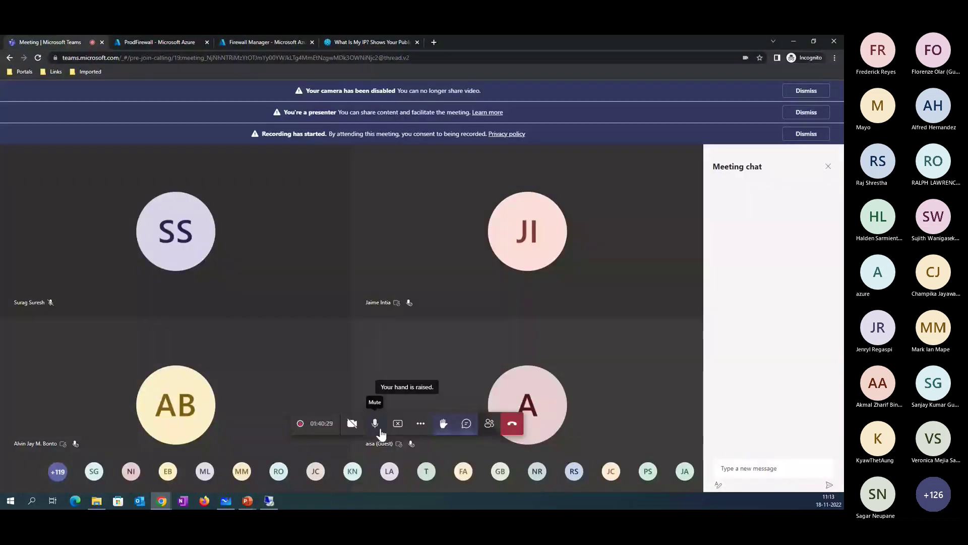
{"action": "left_click", "coordinate": [376, 426]}
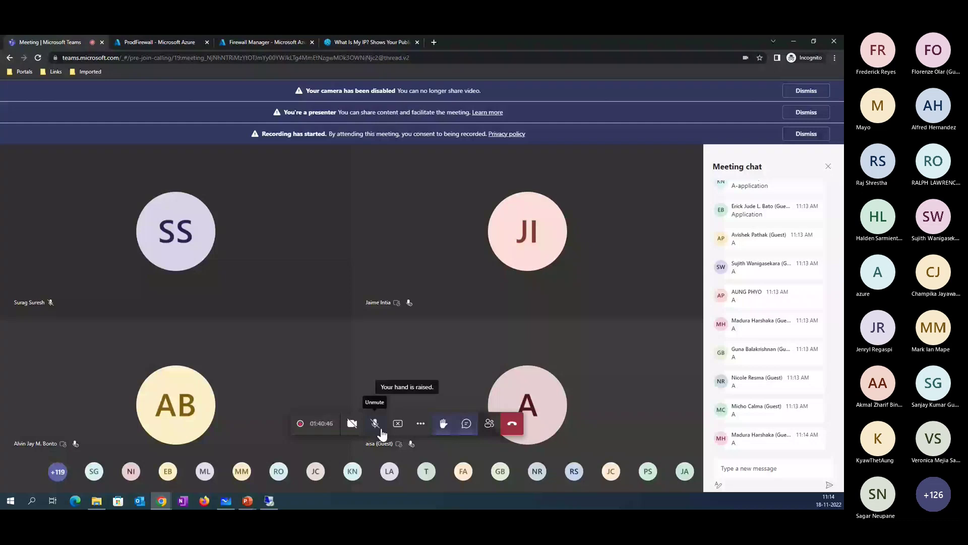
{"action": "left_click", "coordinate": [377, 425]}
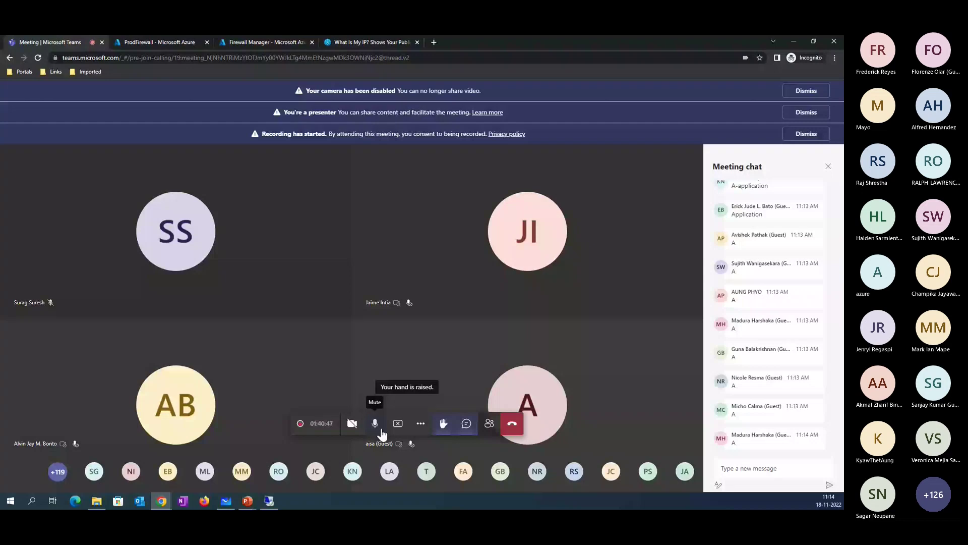
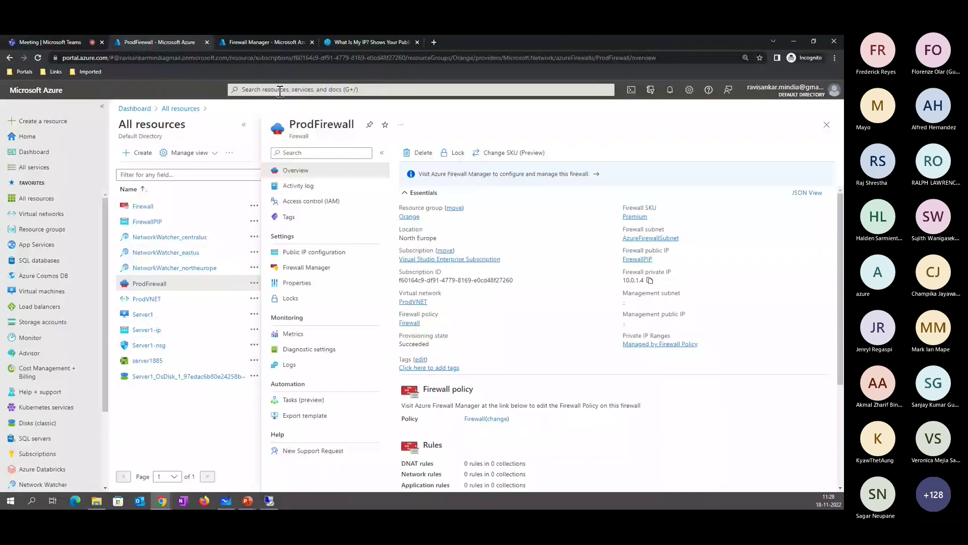
- Start creating a virtual network named DevNET in resource group Orange, region North Europe
{"action": "left_click", "coordinate": [279, 91]}
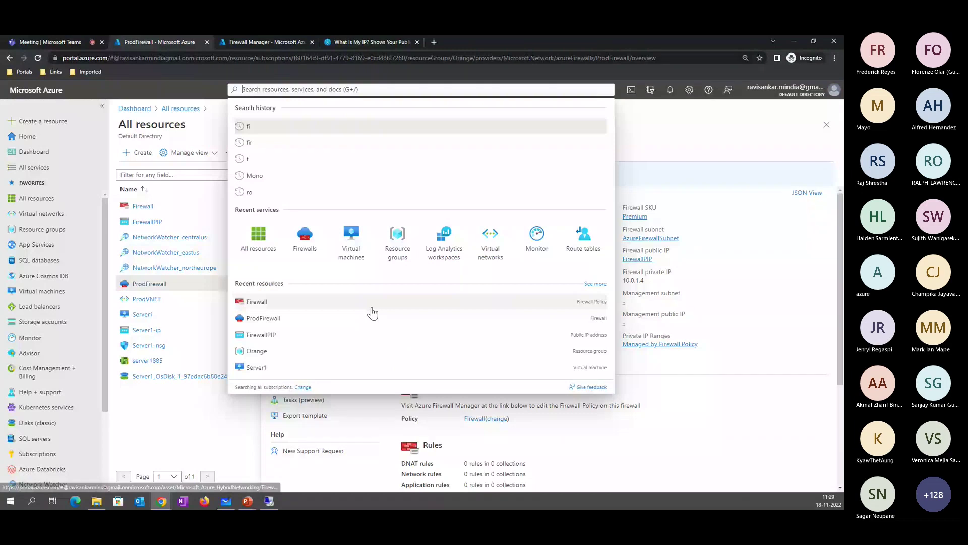
{"action": "type", "text": "virtu"}
{"action": "left_click", "coordinate": [269, 185]}
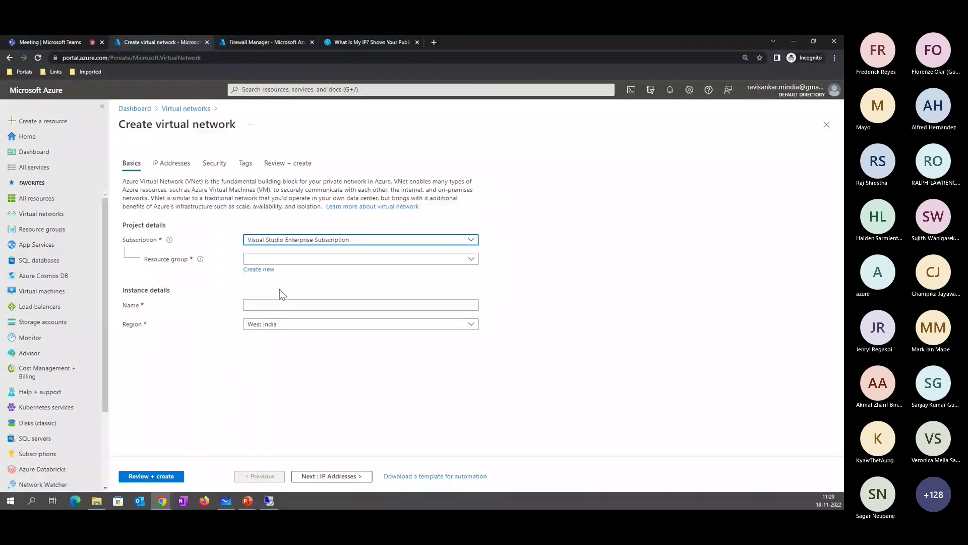
{"action": "left_click", "coordinate": [275, 306]}
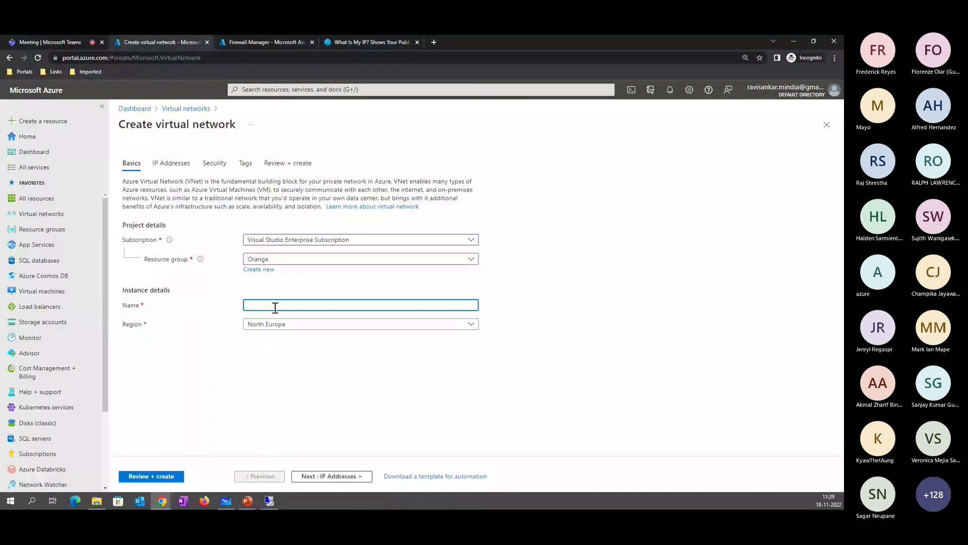
{"action": "type", "text": "DevNET"}
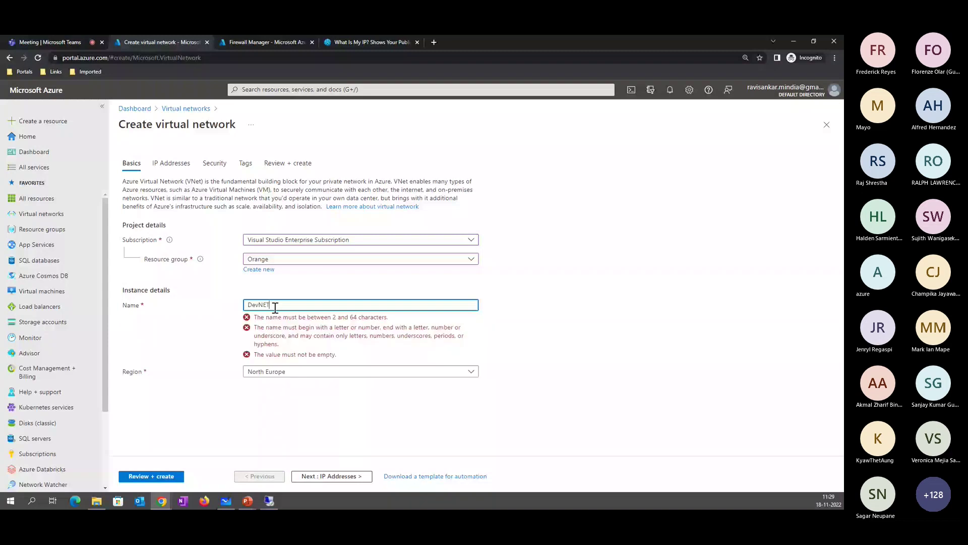
- Enable DDoS Protection Standard in the new network's security settings, and abandon the creation for the virtual networks list
{"action": "left_click", "coordinate": [215, 162]}
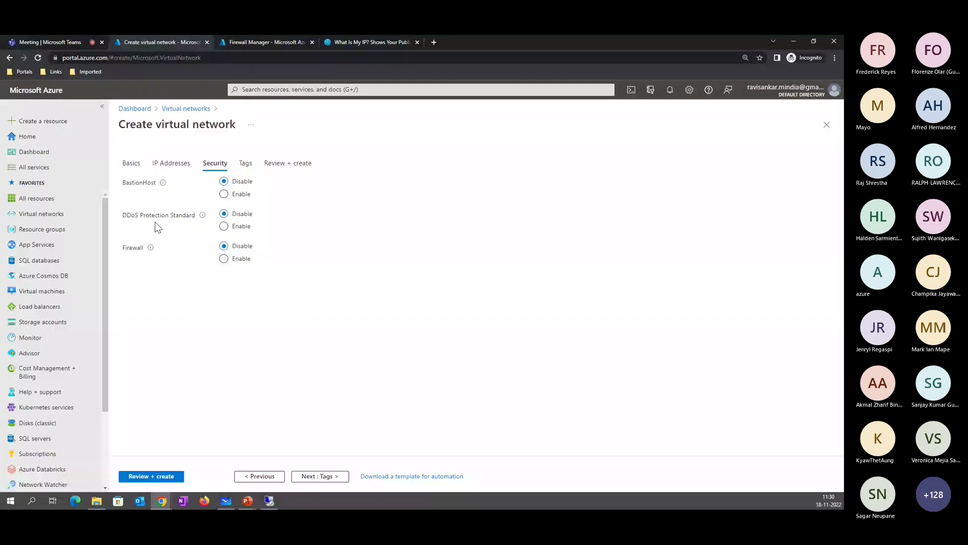
{"action": "left_click", "coordinate": [224, 226]}
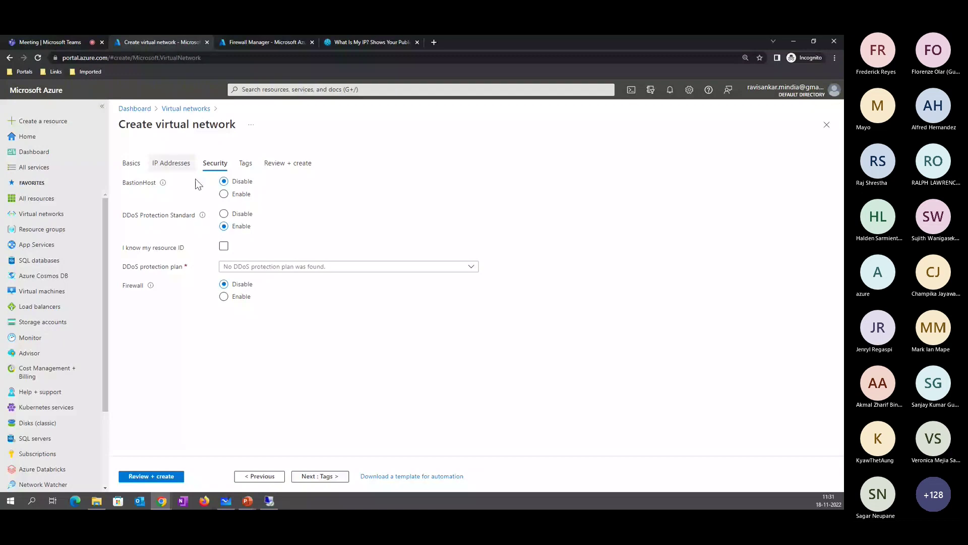
{"action": "left_click_drag", "start_coordinate": [121, 220], "coordinate": [197, 217]}
{"action": "left_click", "coordinate": [197, 110]}
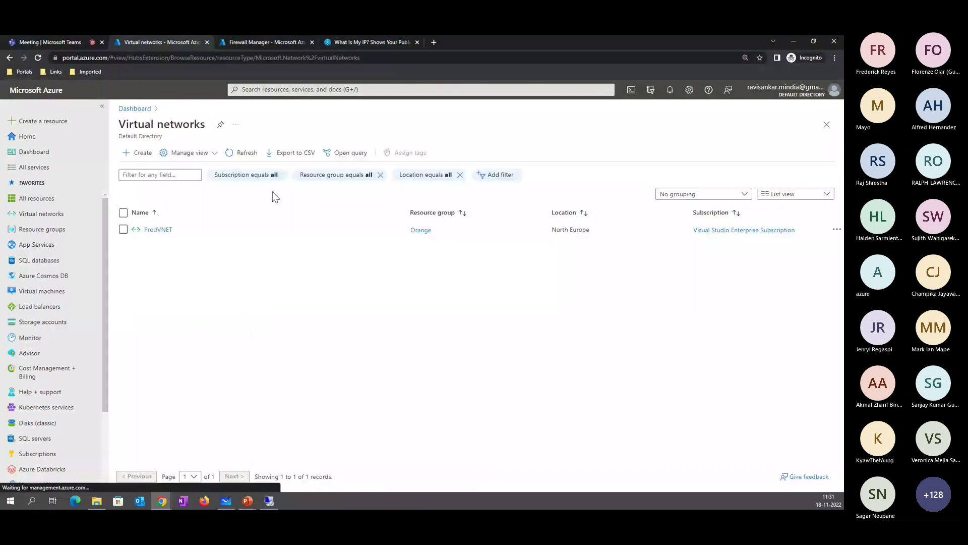
- Open ProdVNET's DDoS protection settings and select Enable for DDoS Protection Standard
{"action": "left_click", "coordinate": [167, 234]}
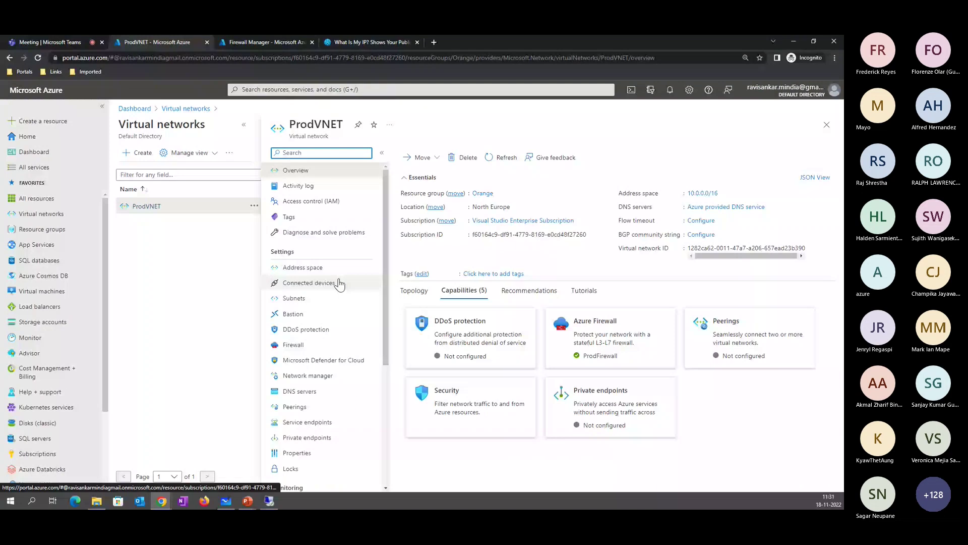
{"action": "left_click_drag", "start_coordinate": [343, 125], "coordinate": [295, 125]}
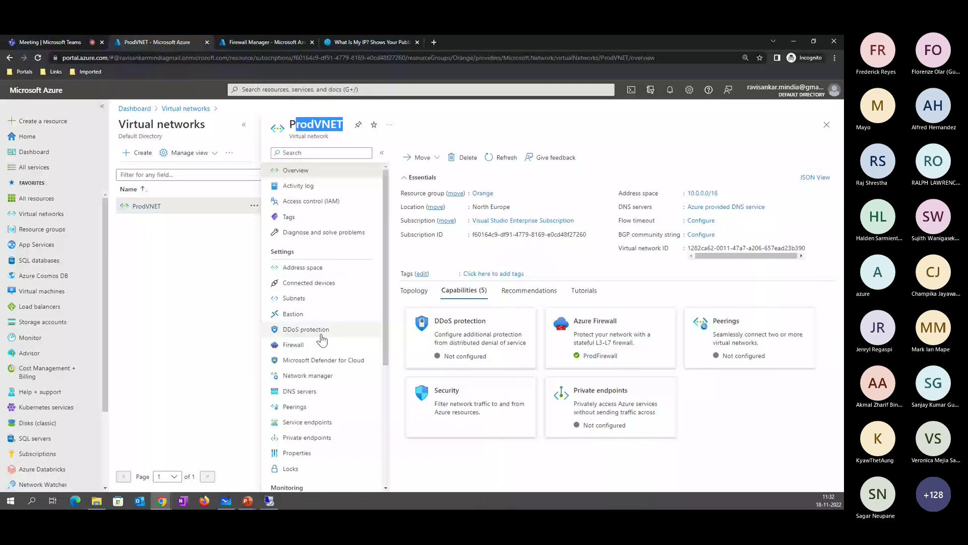
{"action": "left_click", "coordinate": [323, 333]}
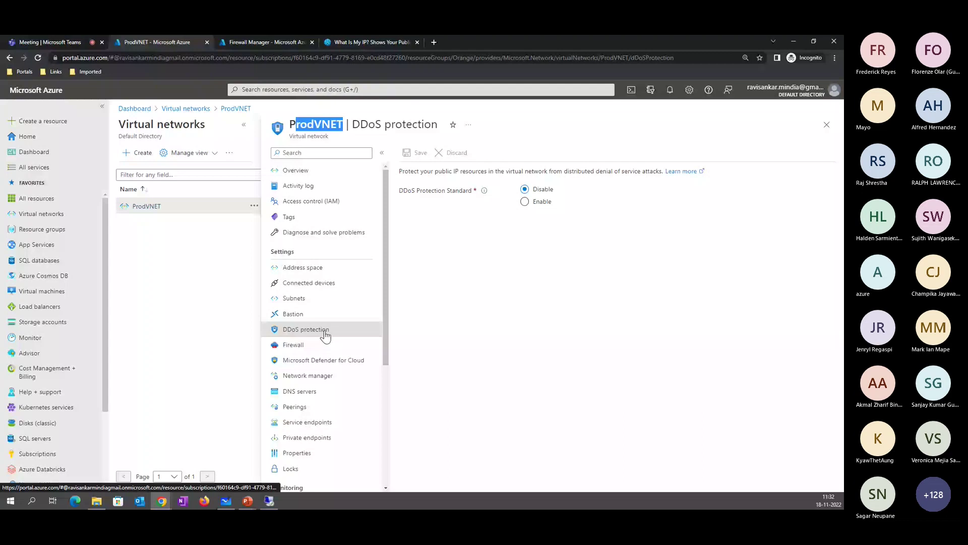
{"action": "left_click", "coordinate": [525, 201]}
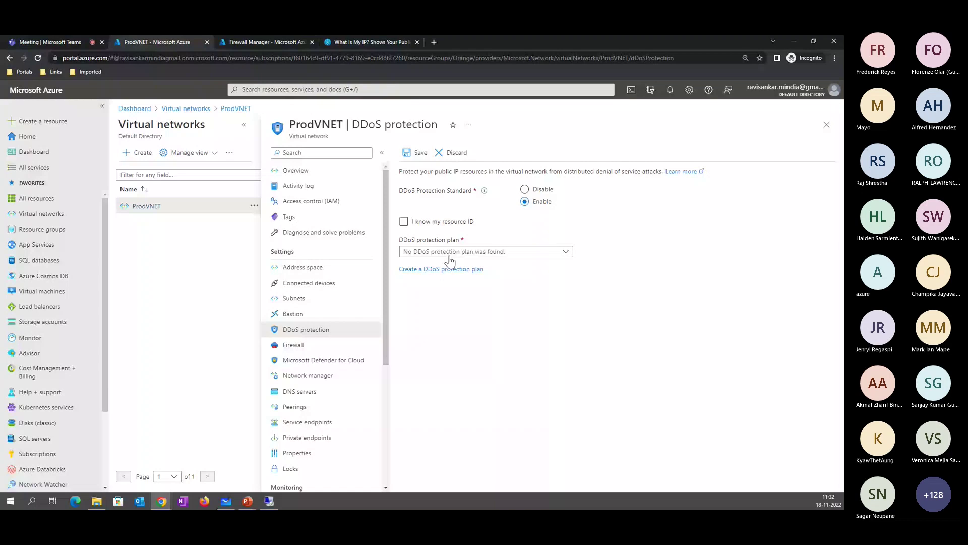
- Switch to the PowerPoint slide show, present the DDoS Protection Basic and Standard slides, and return to the Azure portal
{"action": "left_click", "coordinate": [243, 506]}
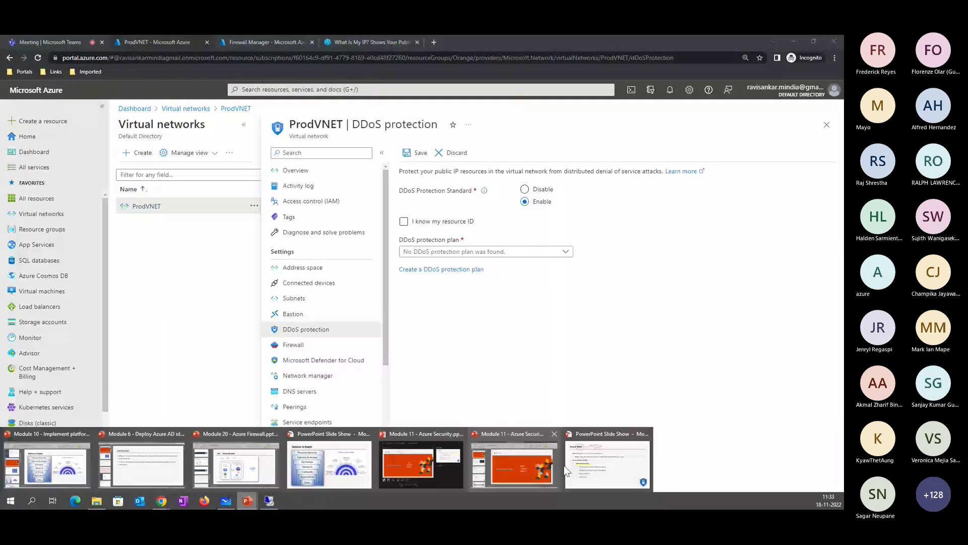
{"action": "left_click", "coordinate": [567, 472]}
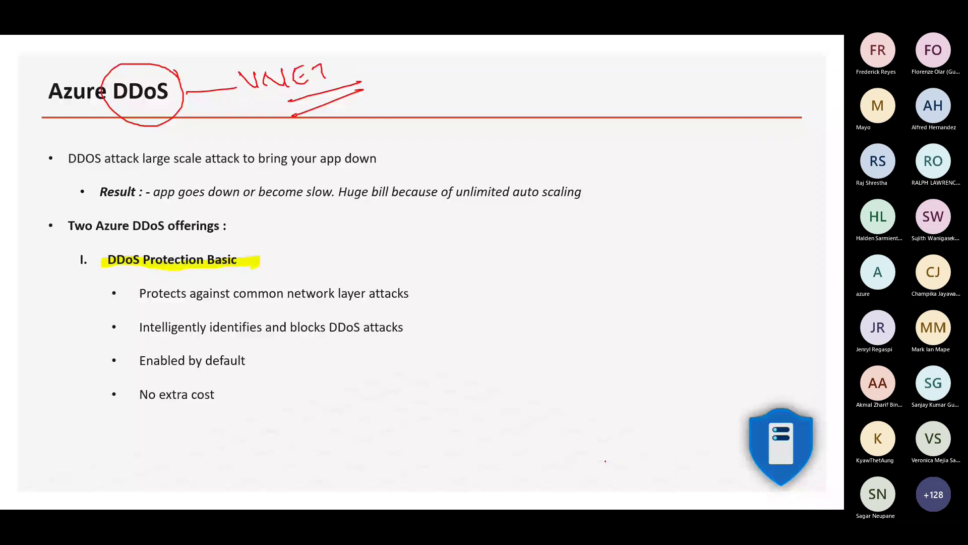
{"action": "key", "text": "Right"}
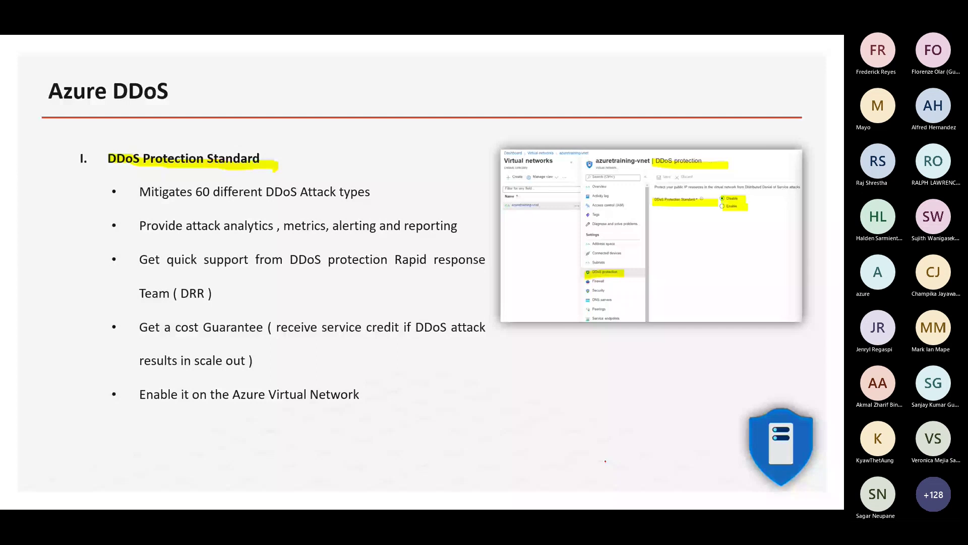
{"action": "key", "text": "Right"}
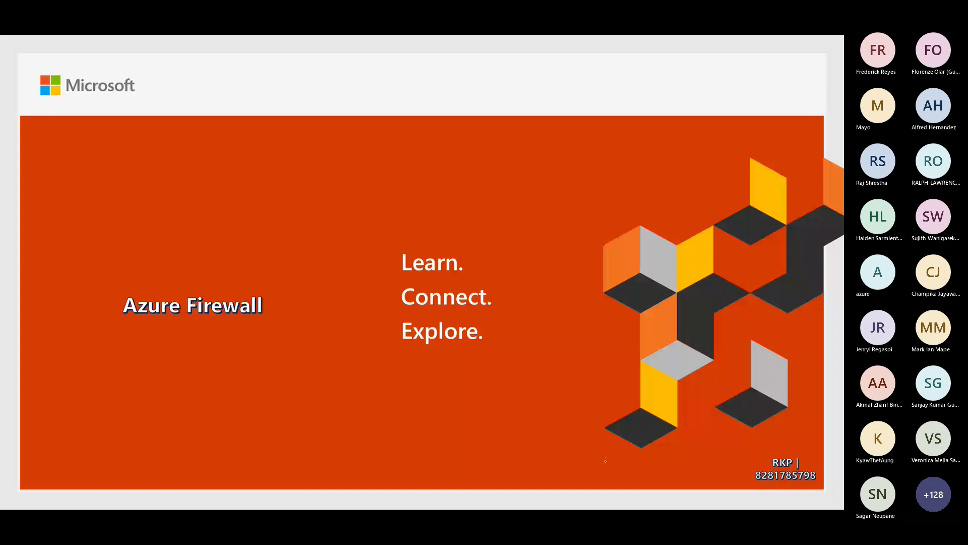
{"action": "key", "text": "alt+Tab"}
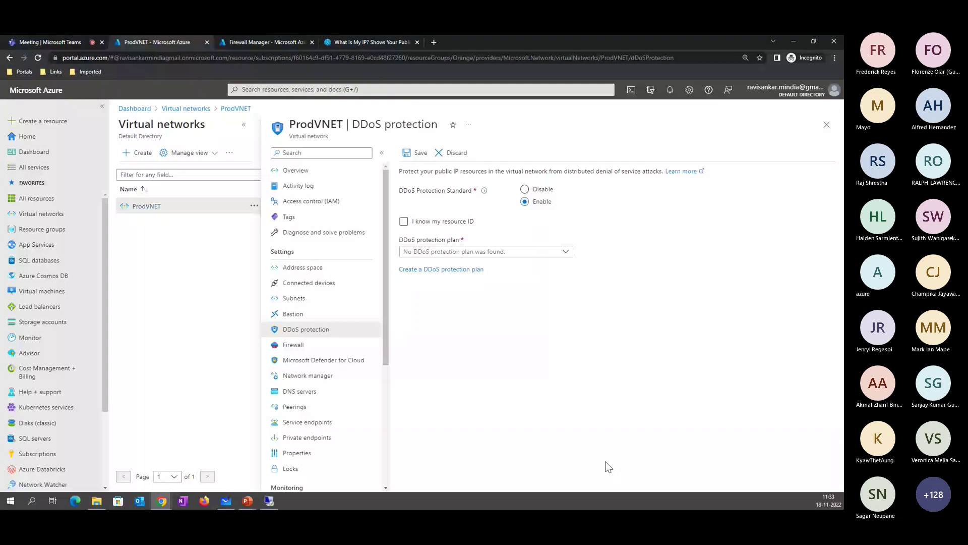
{"action": "key", "text": "alt+Tab"}
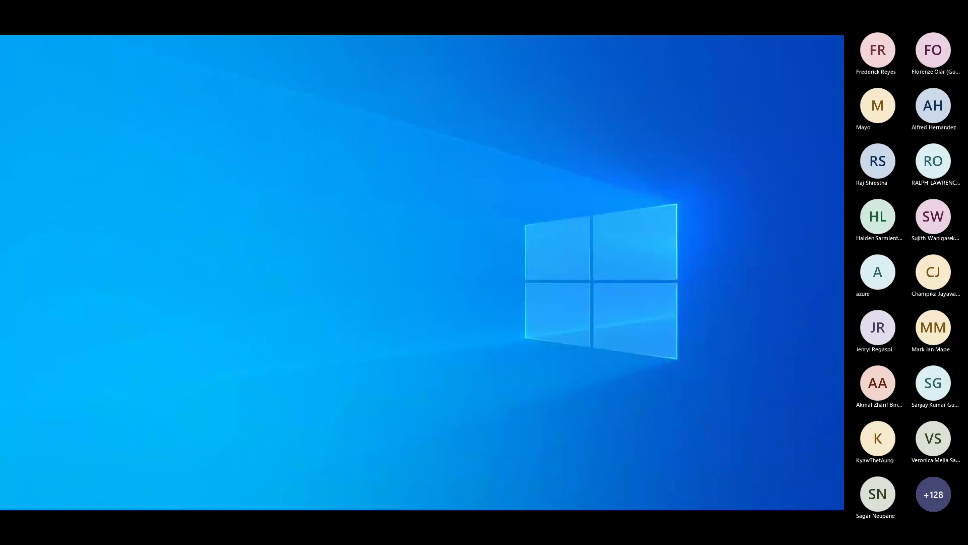
{"action": "key", "text": "alt+Tab"}
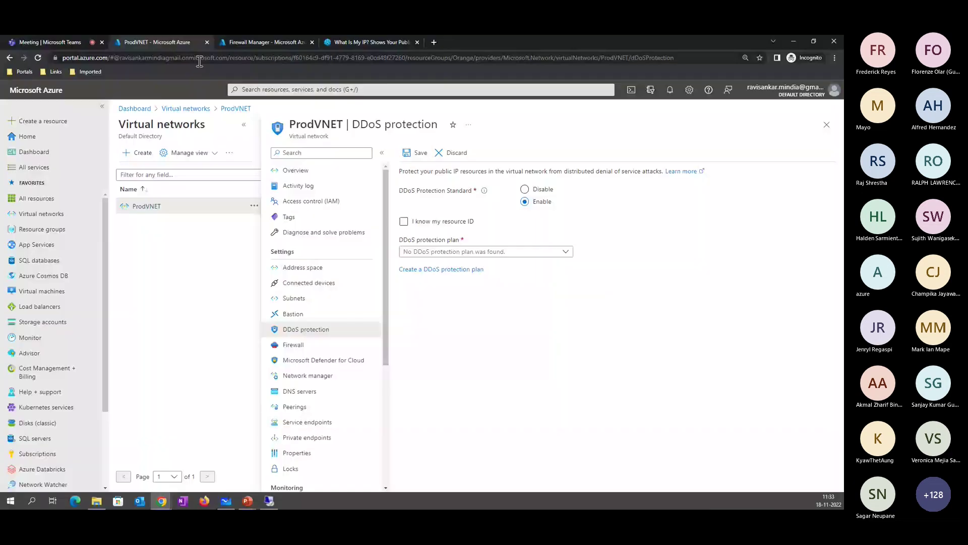
- Search the web for azure ddos pricing and open Microsoft's Azure DDoS Protection Pricing page
{"action": "key", "text": "ctrl+Tab"}
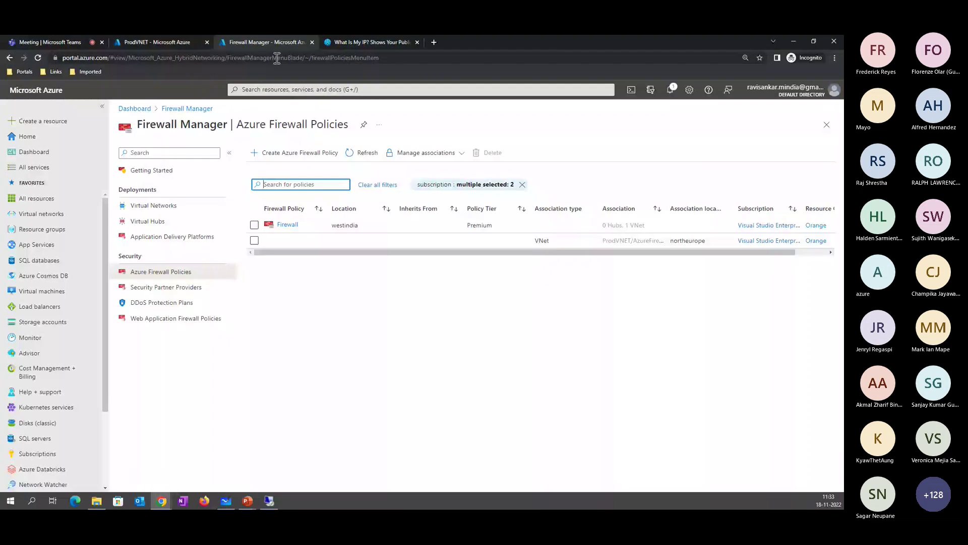
{"action": "left_click", "coordinate": [277, 57]}
{"action": "type", "text": "Azure DDOS"}
{"action": "key", "text": "Return"}
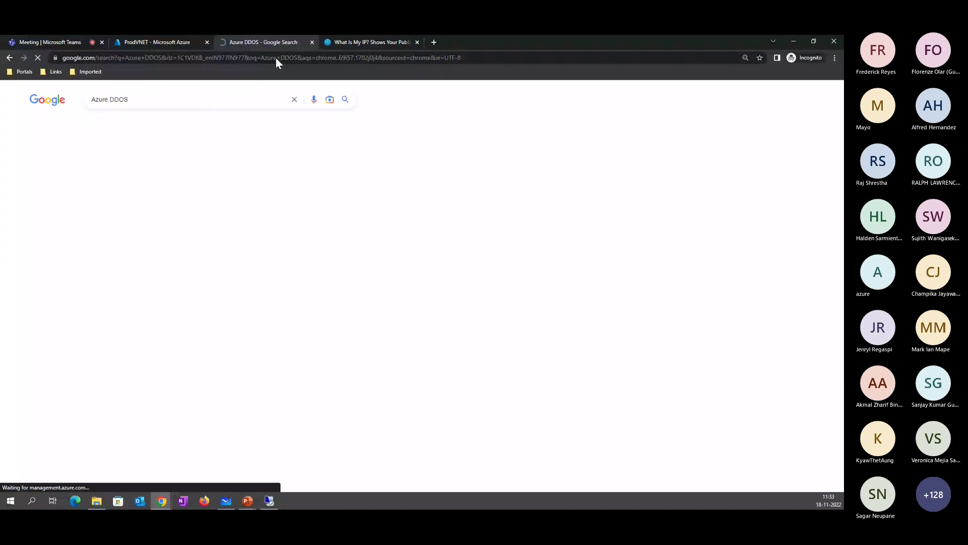
{"action": "left_click", "coordinate": [218, 95]}
{"action": "type", "text": "pri"}
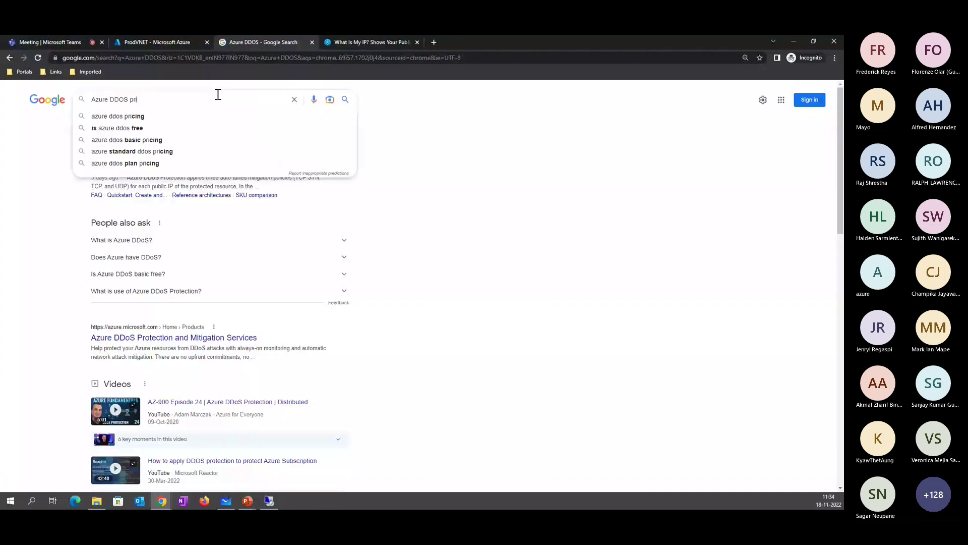
{"action": "left_click", "coordinate": [208, 116]}
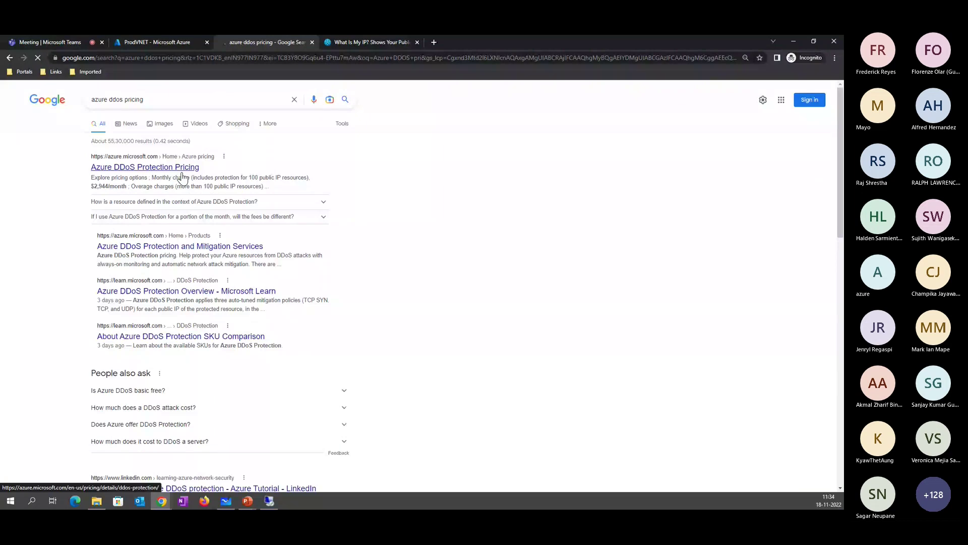
{"action": "left_click", "coordinate": [182, 177]}
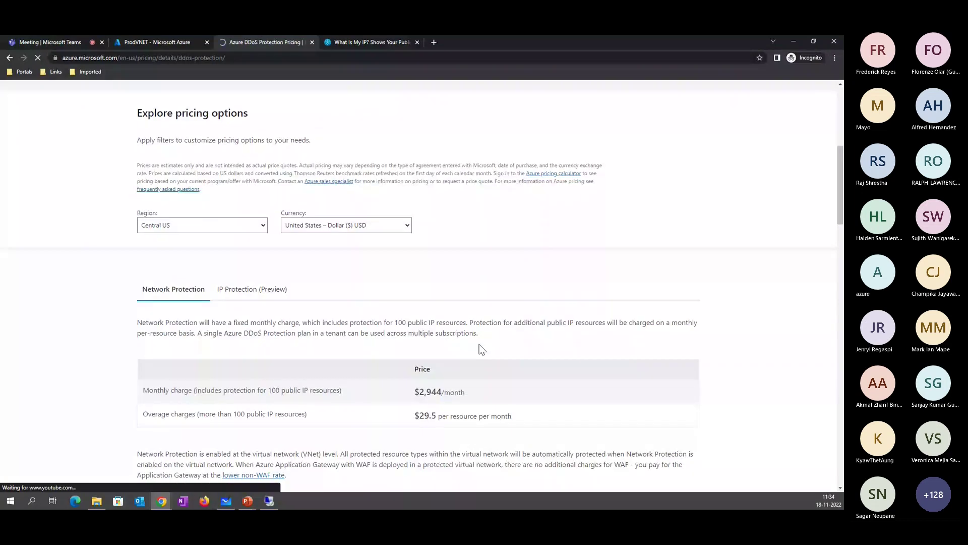
- Examine the Network Protection charges and pricing examples, and return to the Teams meeting to read the chat
{"action": "scroll", "coordinate": [482, 348], "scroll_direction": "down", "scroll_amount": 3}
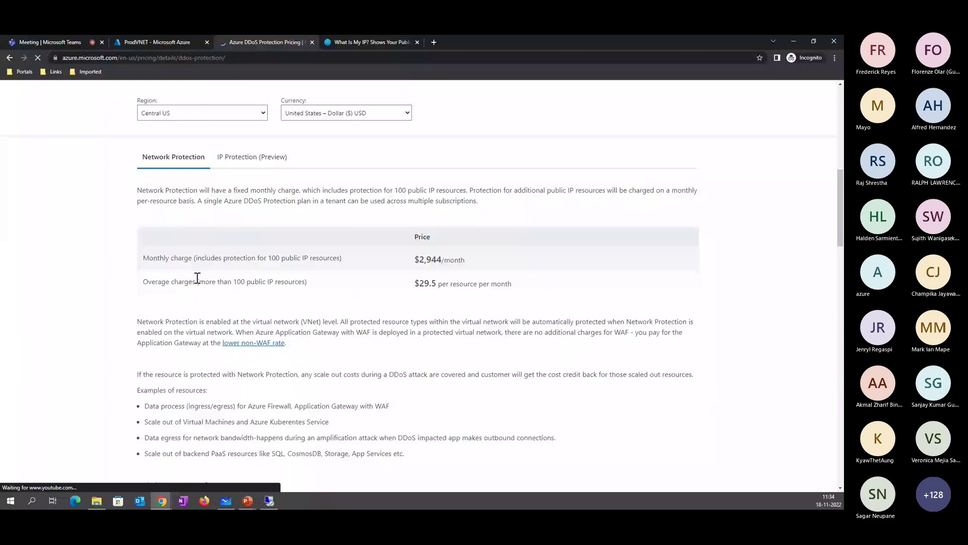
{"action": "left_click_drag", "start_coordinate": [142, 281], "coordinate": [396, 320]}
{"action": "scroll", "coordinate": [515, 303], "scroll_direction": "down", "scroll_amount": 3}
{"action": "scroll", "coordinate": [515, 303], "scroll_direction": "down", "scroll_amount": 3}
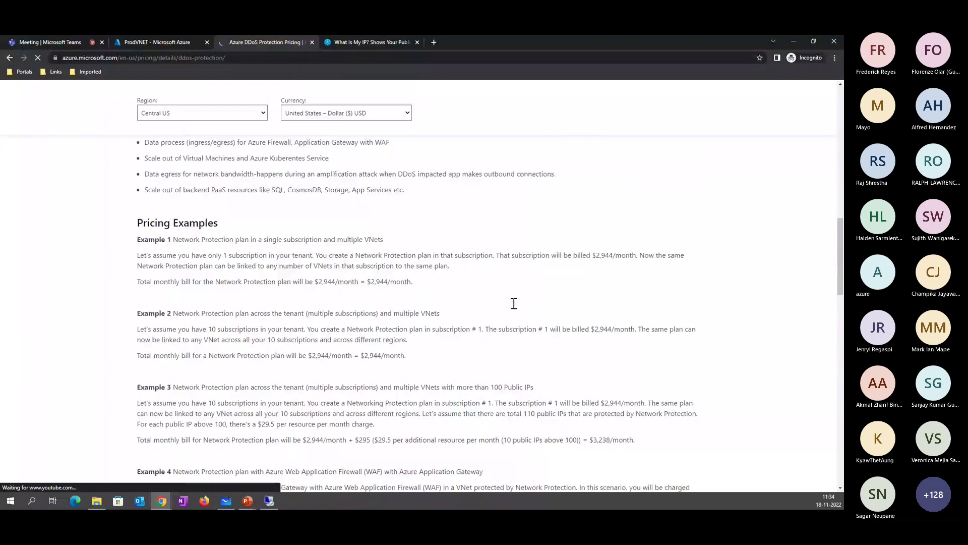
{"action": "scroll", "coordinate": [514, 303], "scroll_direction": "down", "scroll_amount": 4}
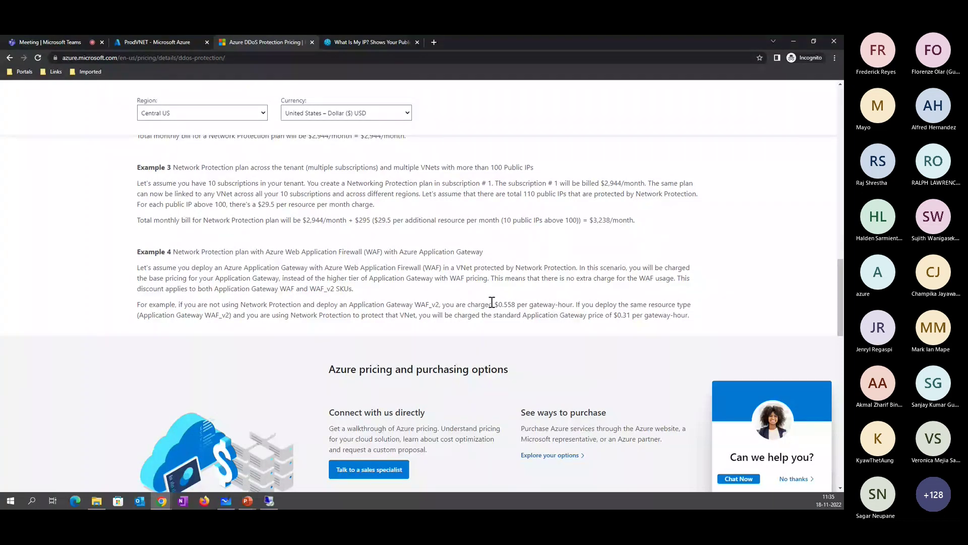
{"action": "key", "text": "ctrl+1"}
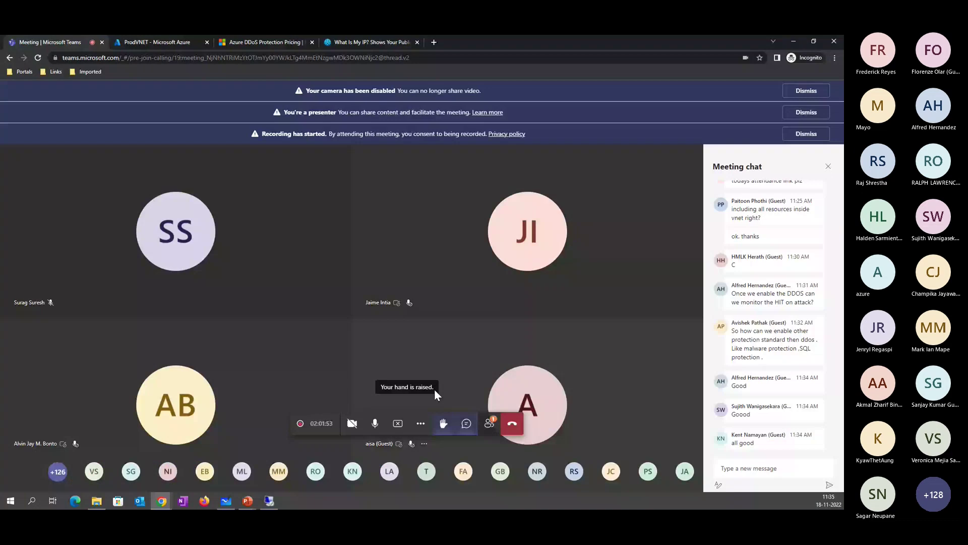